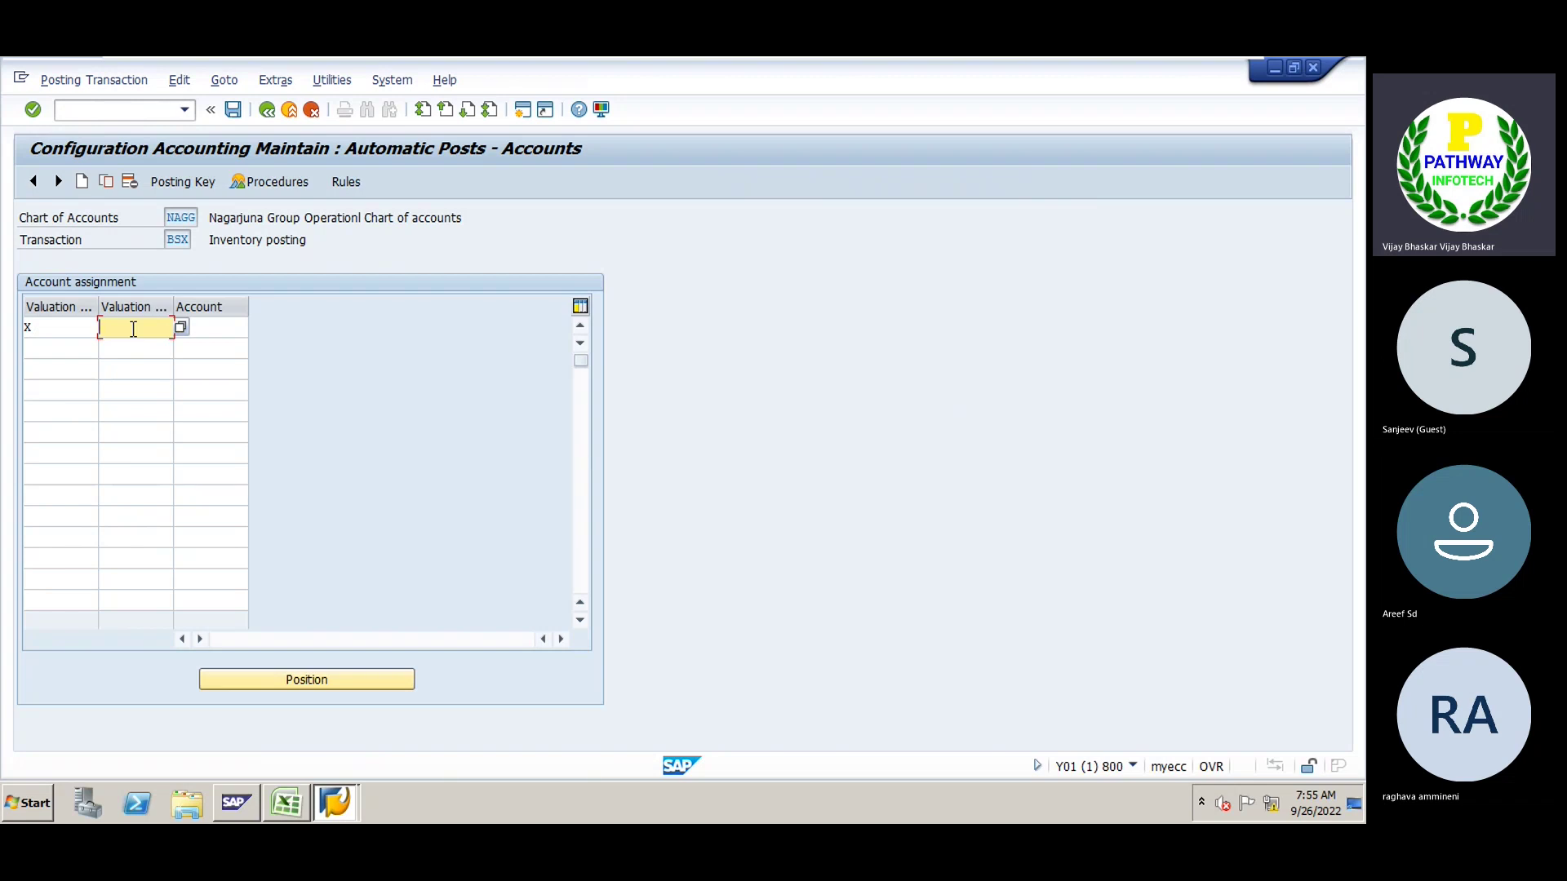
- Assign valuation class NAG1 to inventory account 200121 in the BSX table
left_click(181, 328)
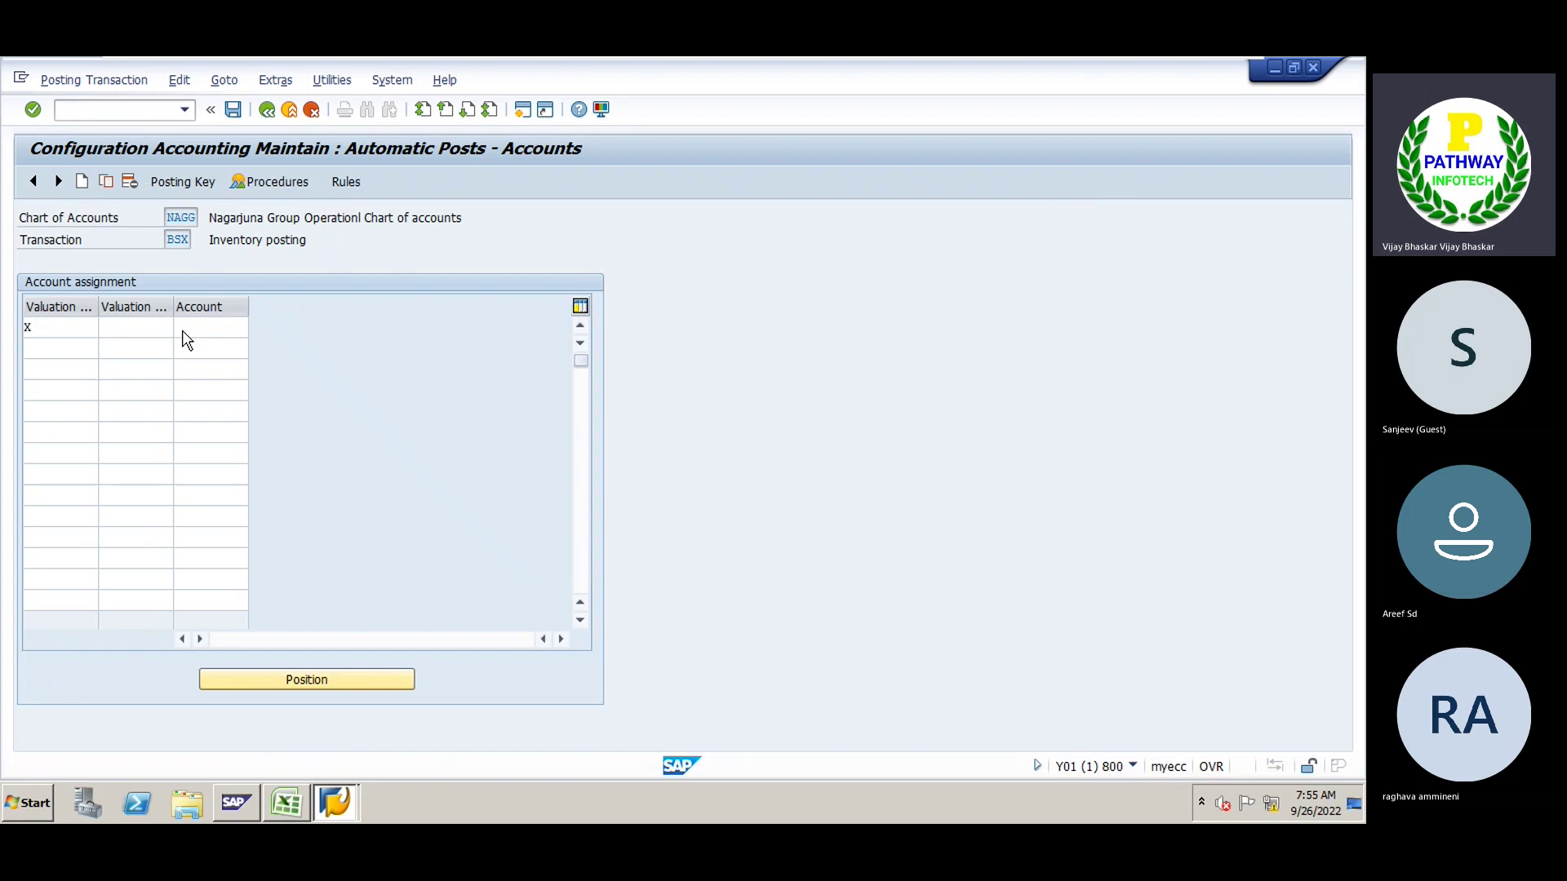
scroll(769, 581, "down", 5)
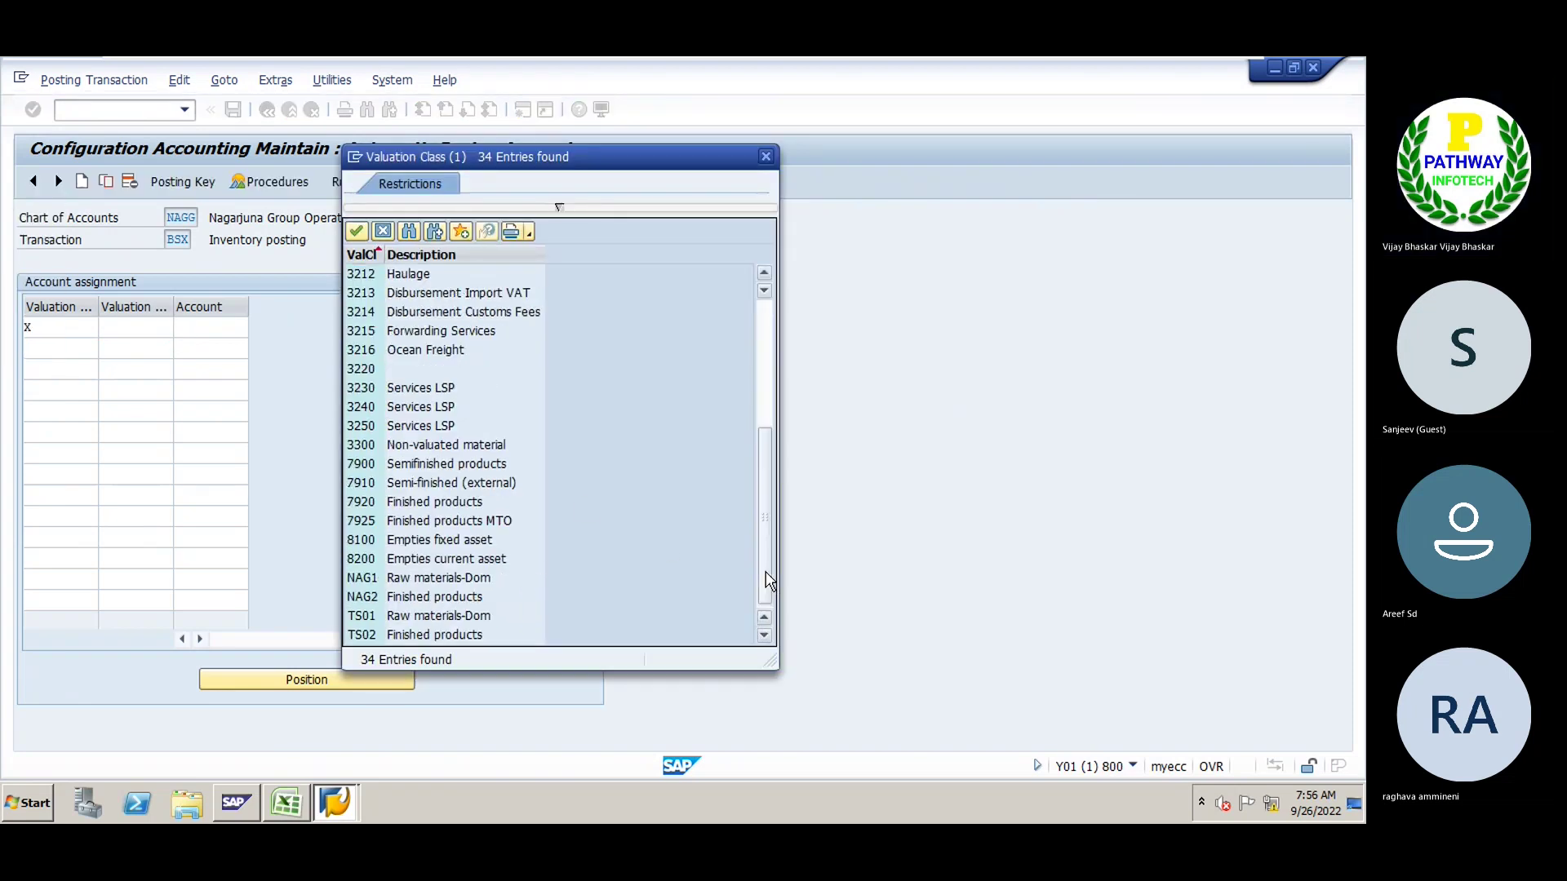
double_click(398, 580)
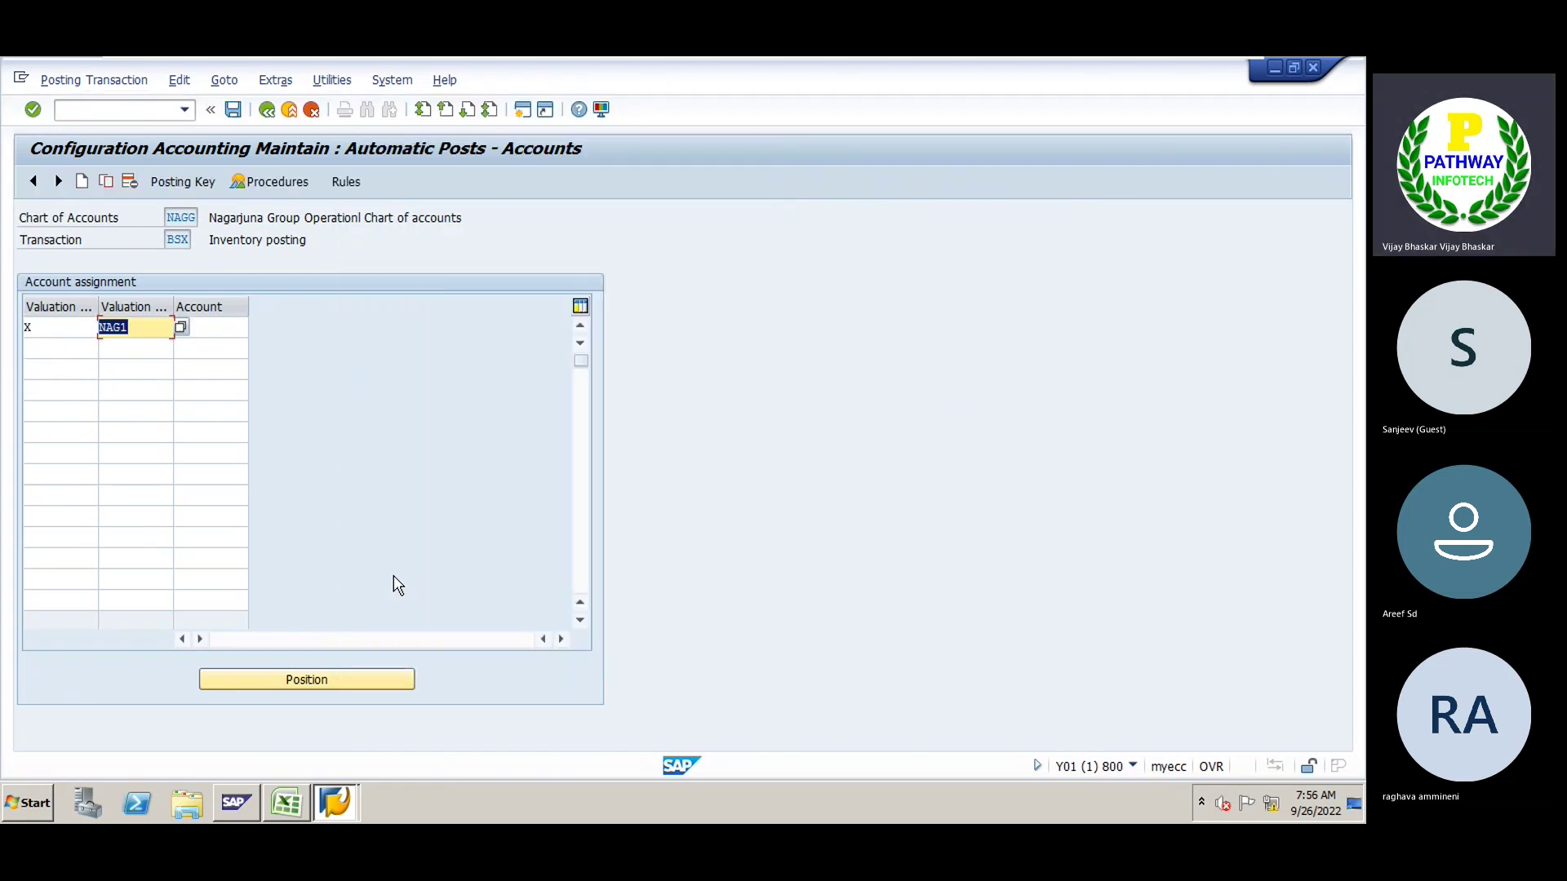
left_click(226, 326)
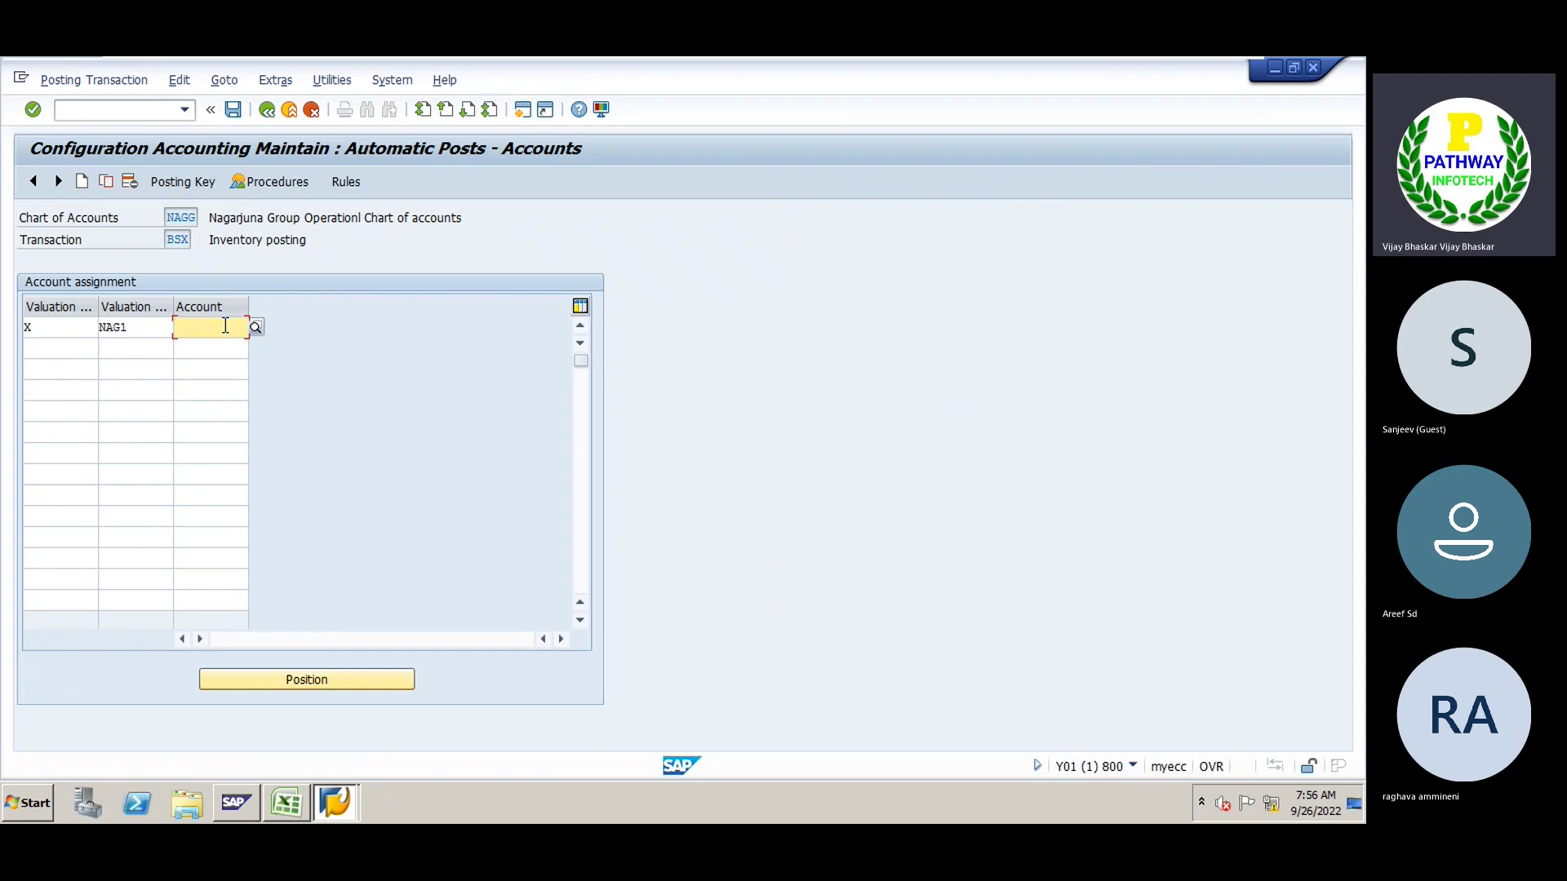
type("200121")
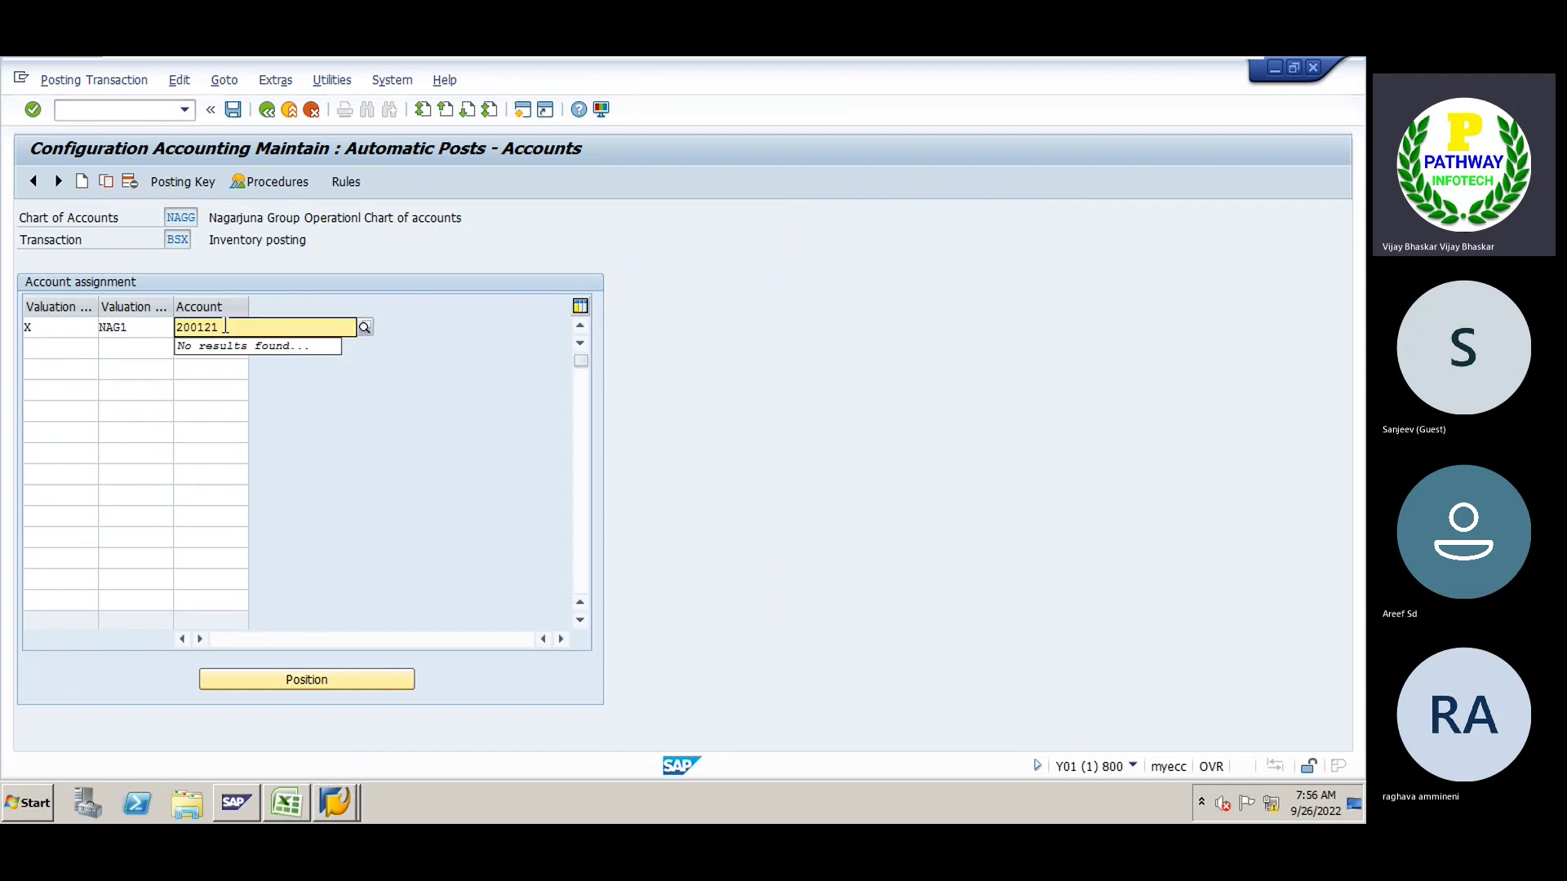
key("Tab")
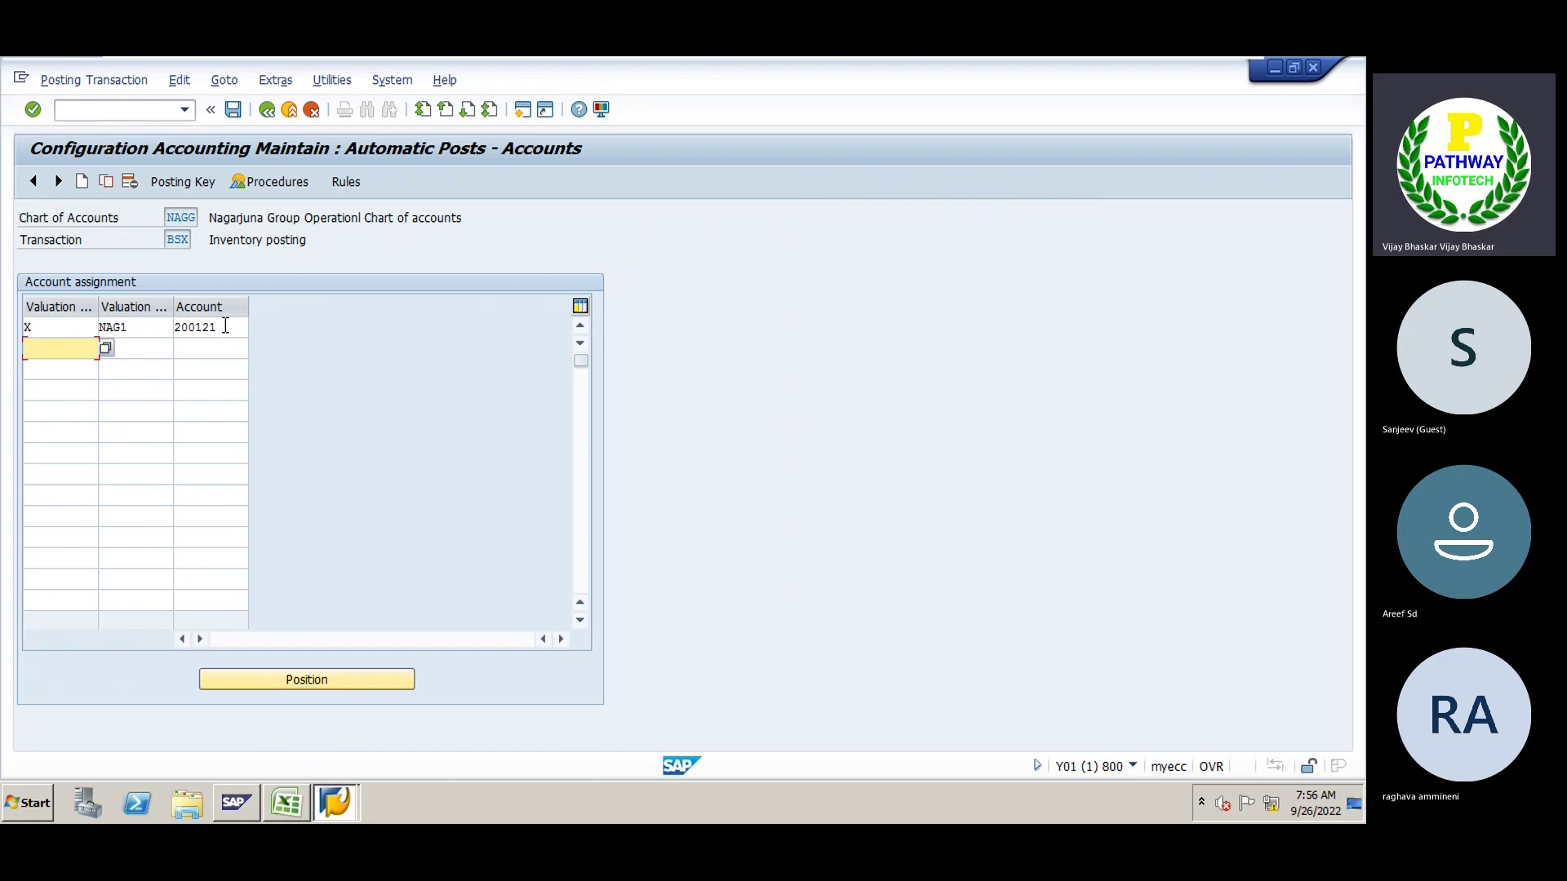
- Add a second row with modifier X, valuation class NAG2 and account 200122
type("X")
key("Tab")
type("NAGX")
key("BackSpace")
type("2")
key("Tab")
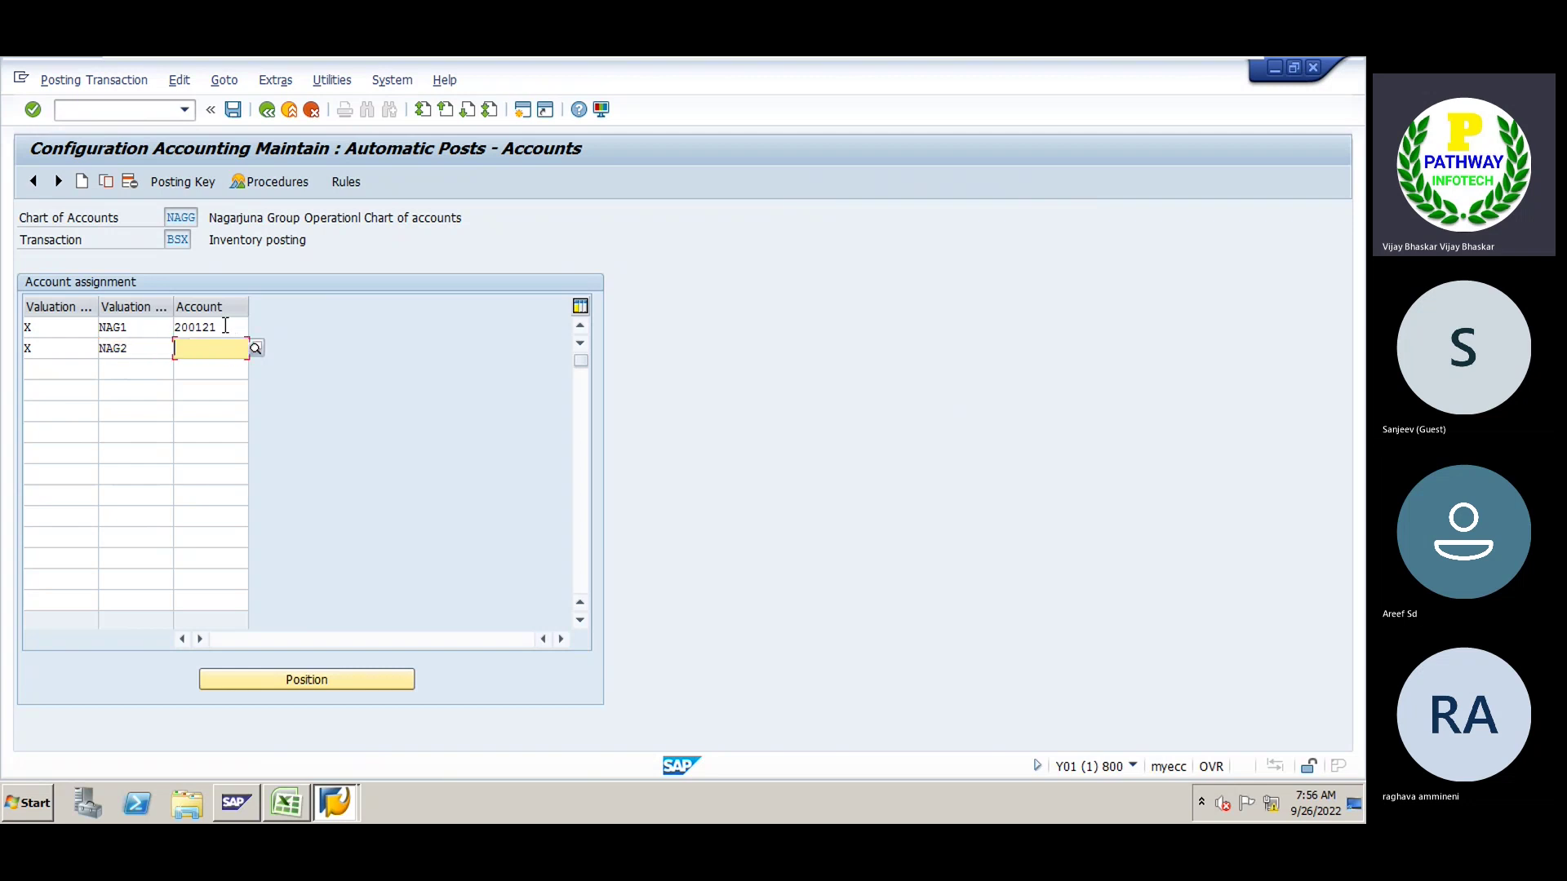
type("200122")
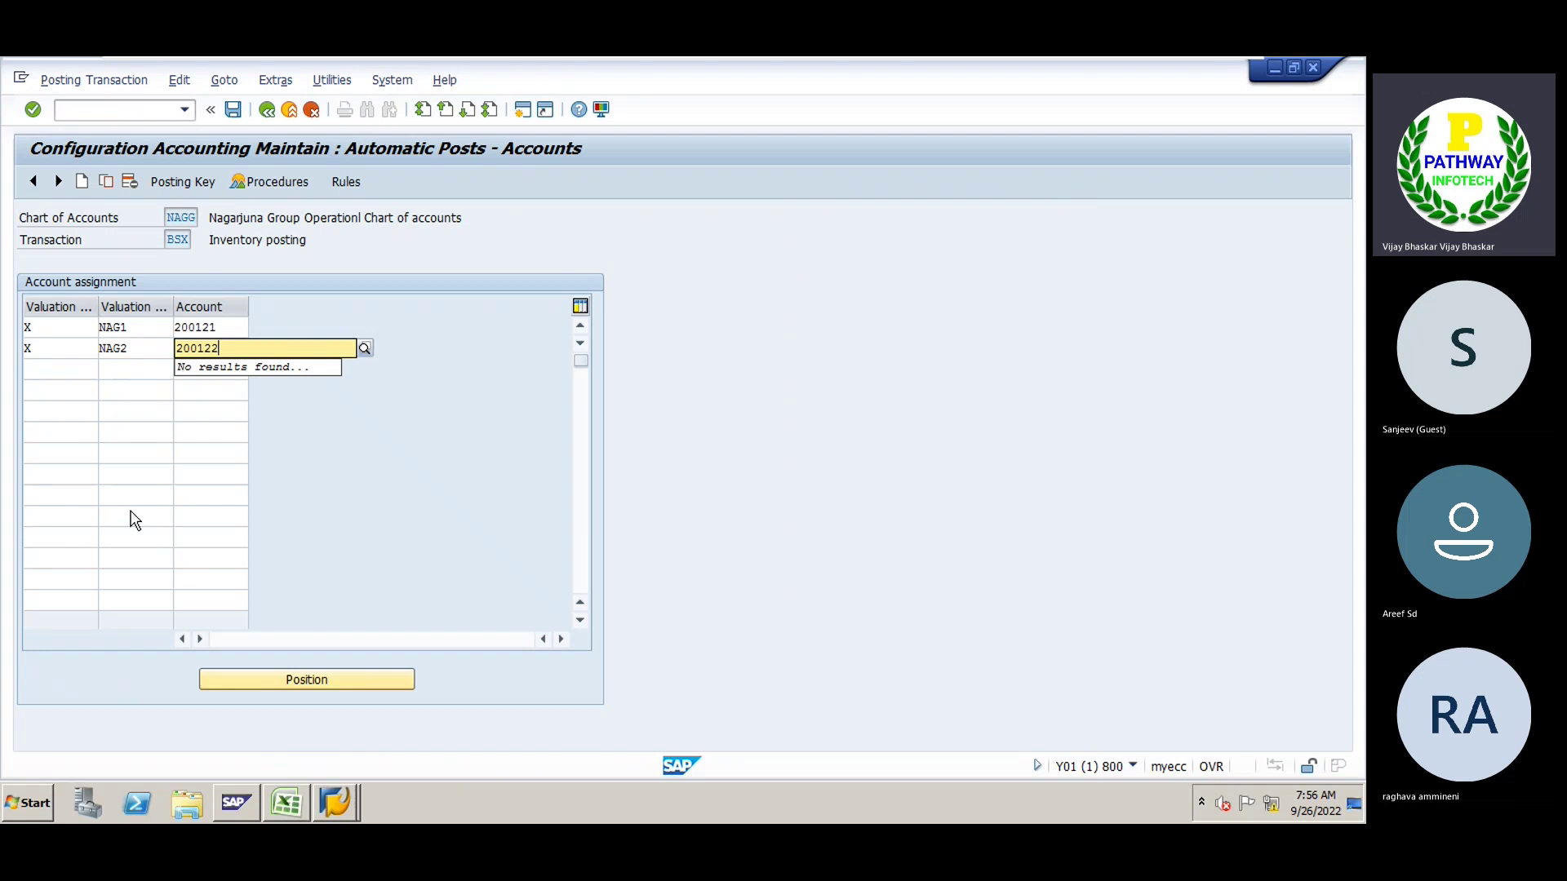
key("Return")
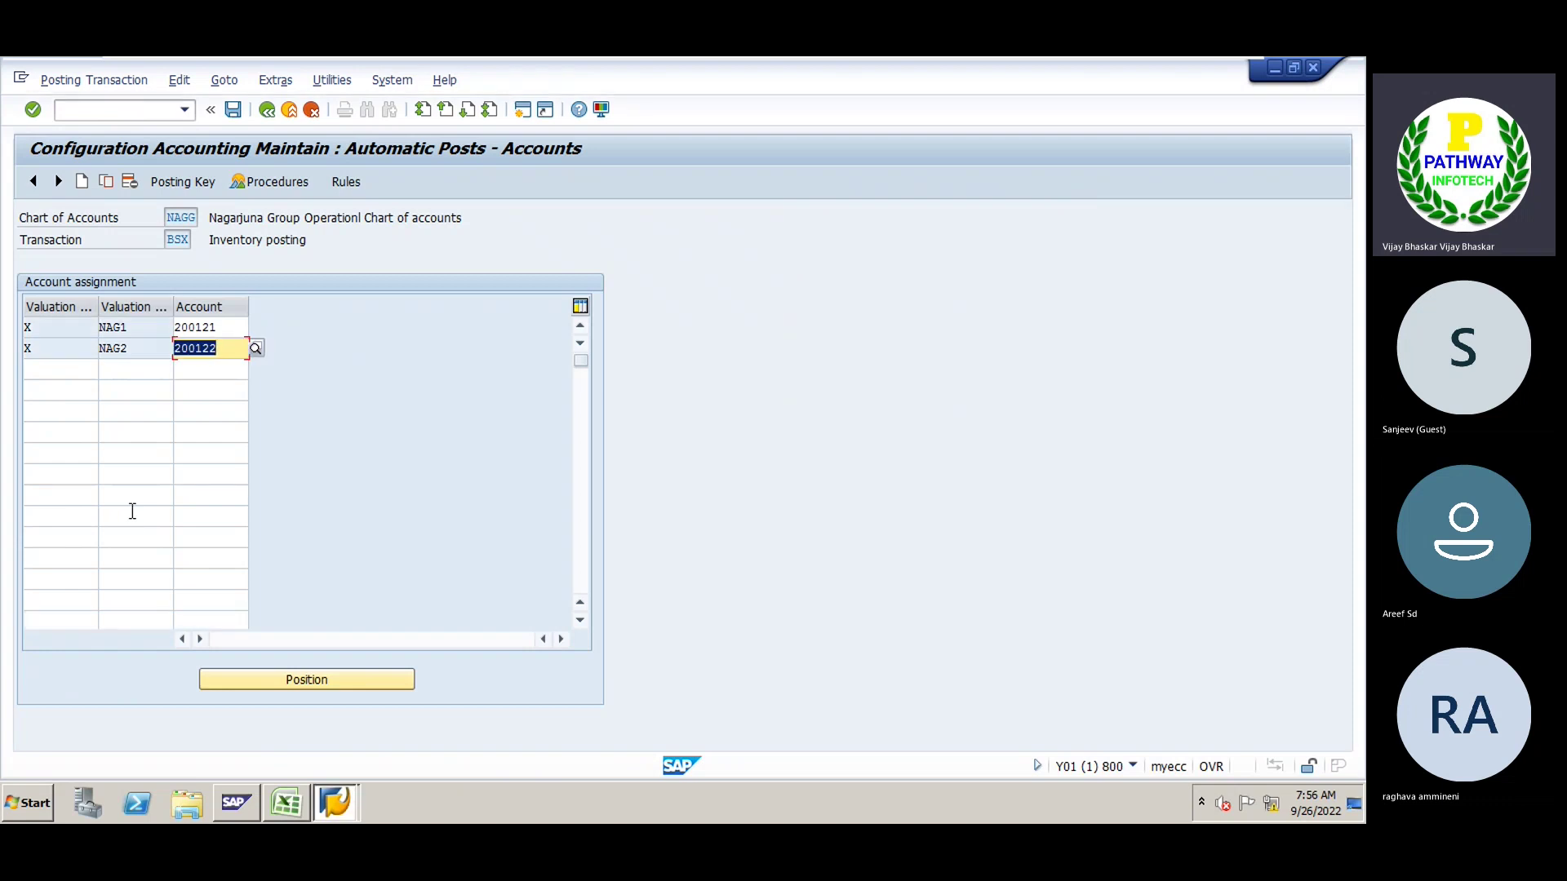
- Save the BSX assignments under the customizing request and return to the procedures list
left_click(233, 110)
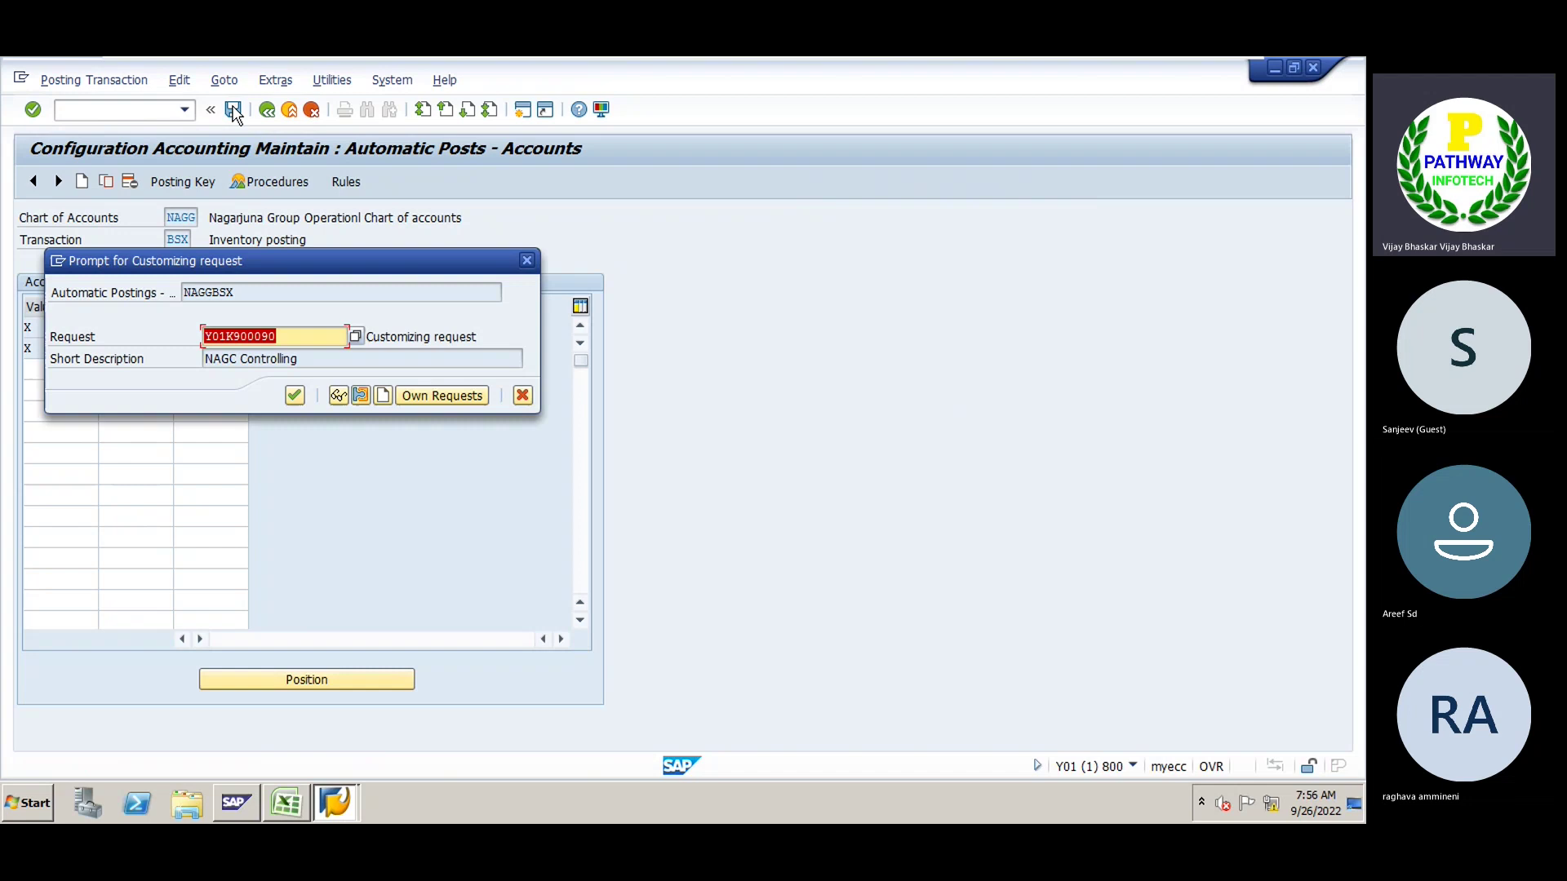
left_click(296, 395)
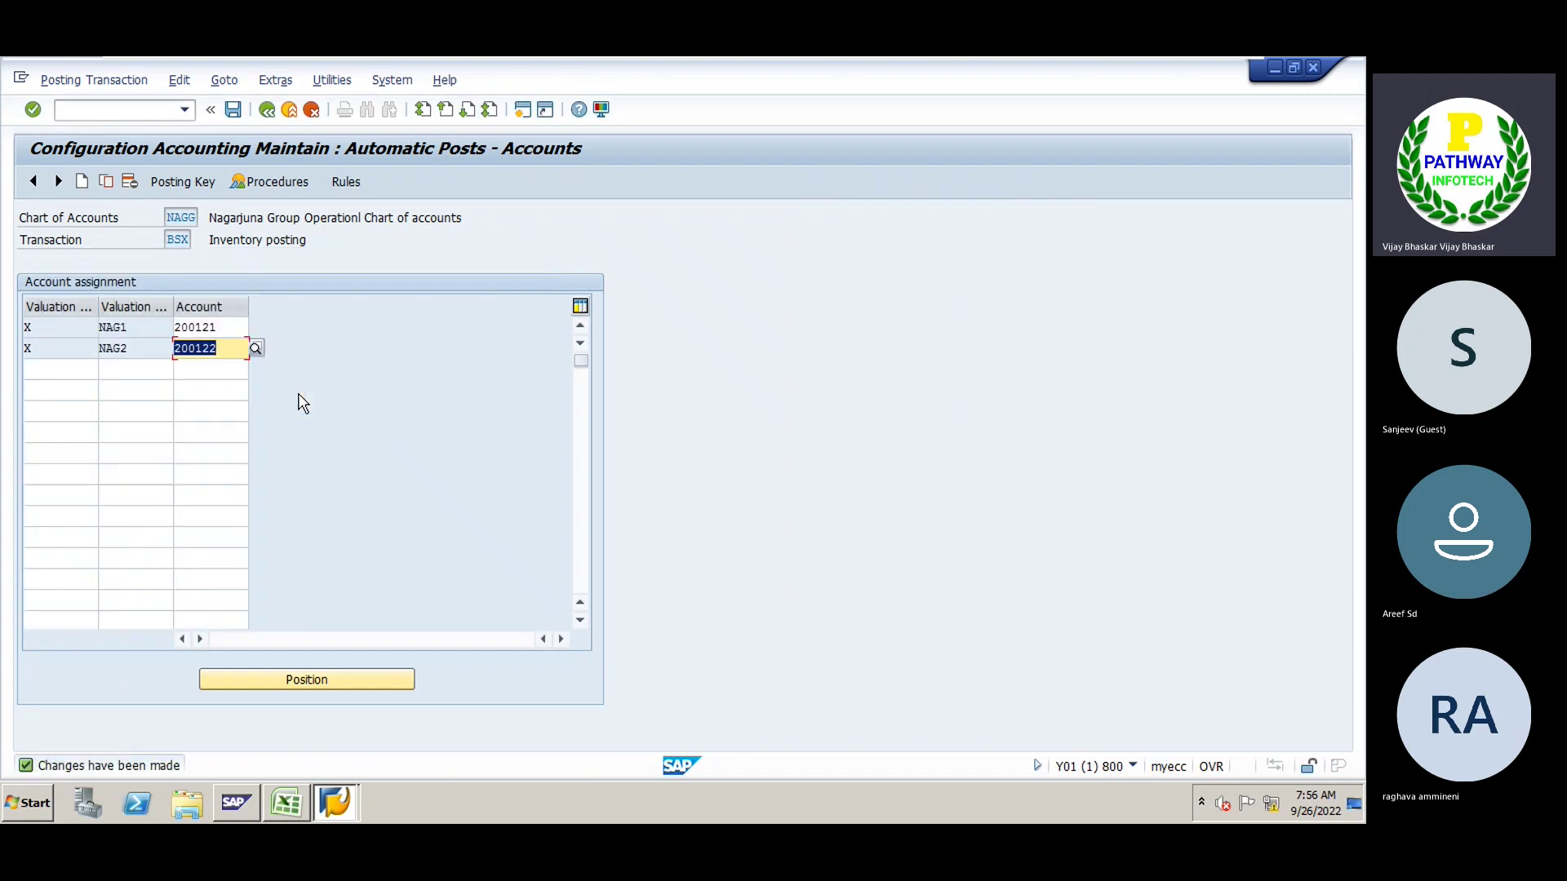
left_click(269, 112)
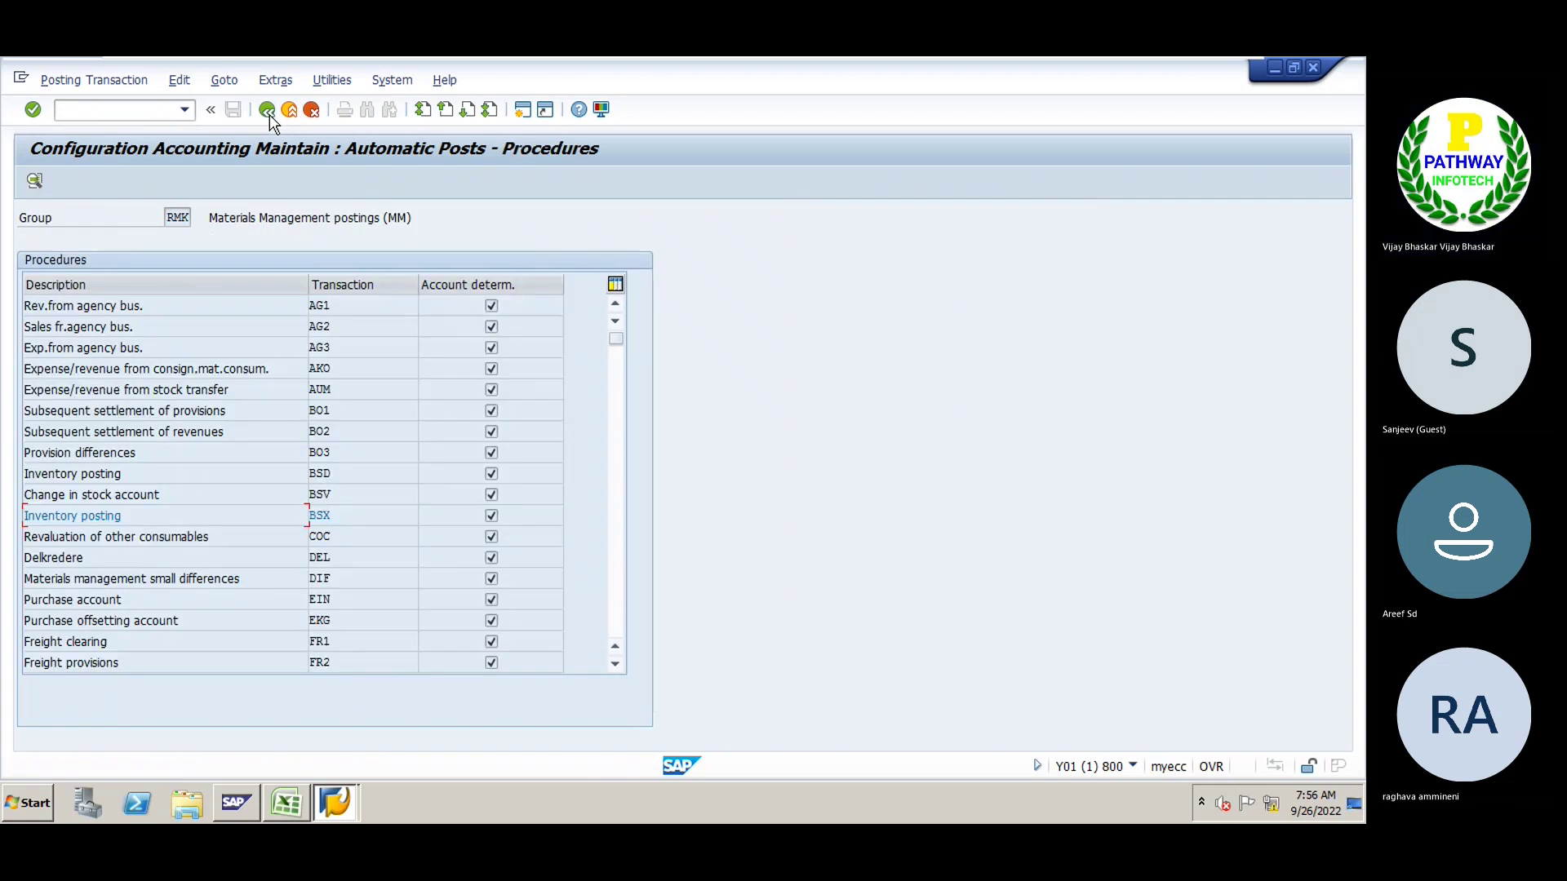
- Page to the last page of the RMK procedures and open the WRX GR/IR clearing rules
left_click(615, 603)
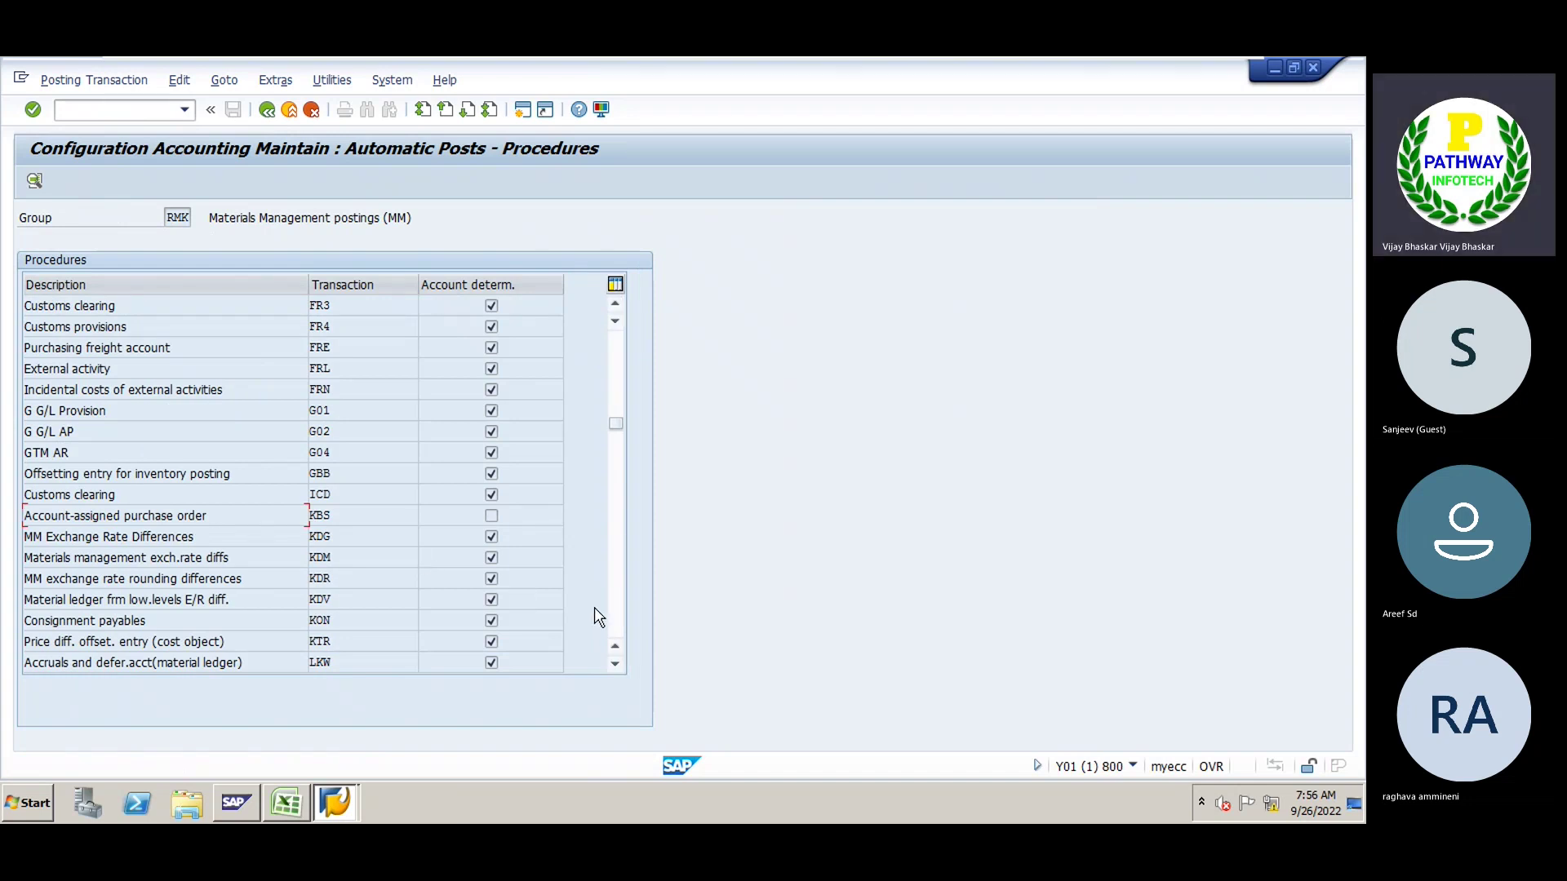
left_click(615, 625)
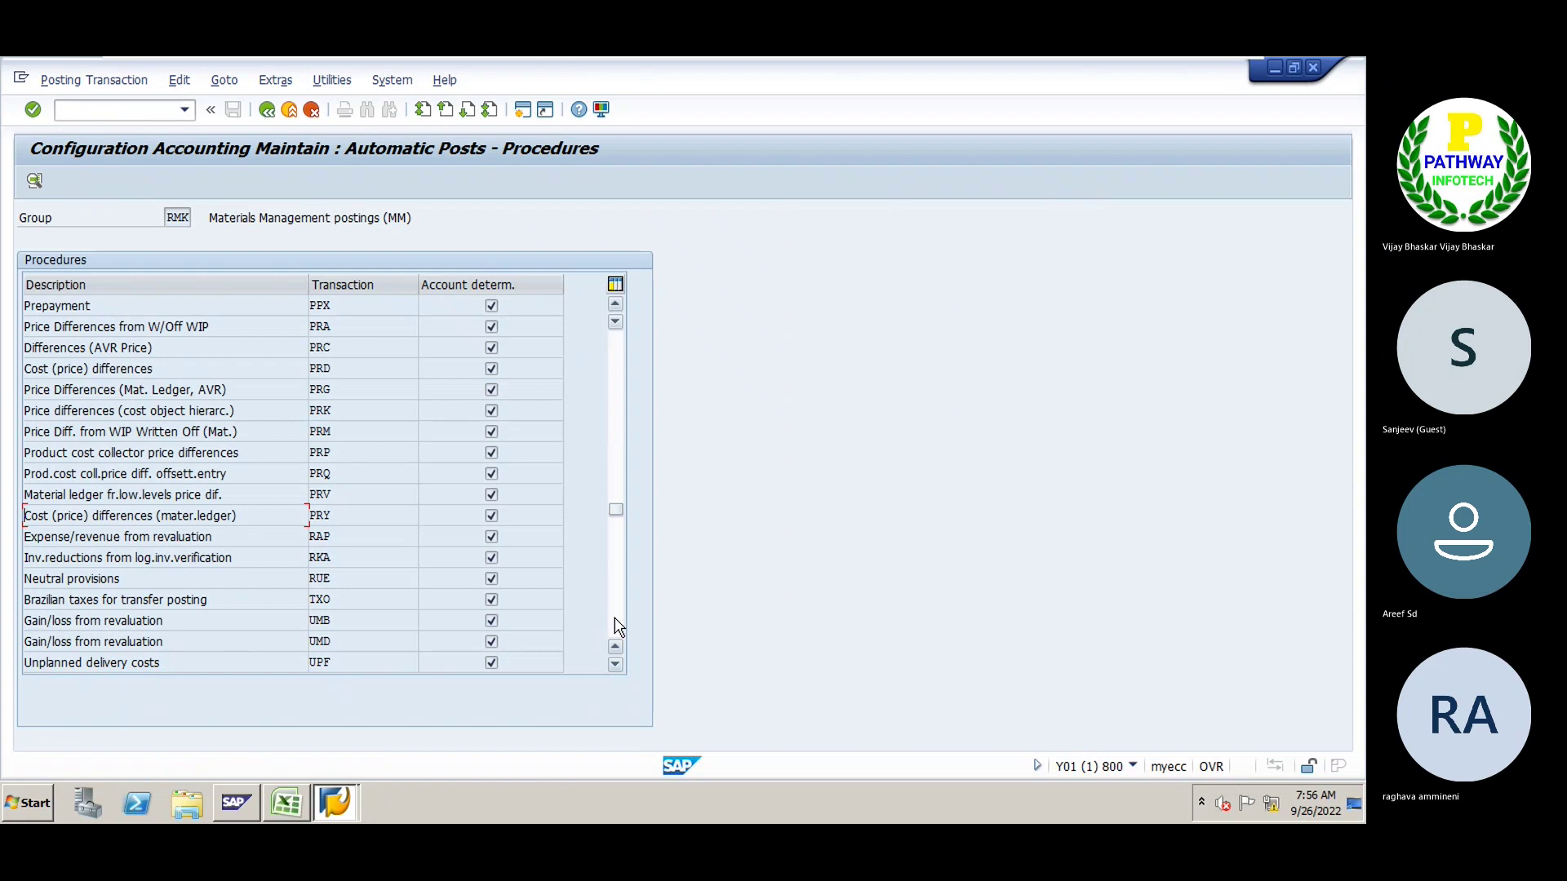
left_click(615, 624)
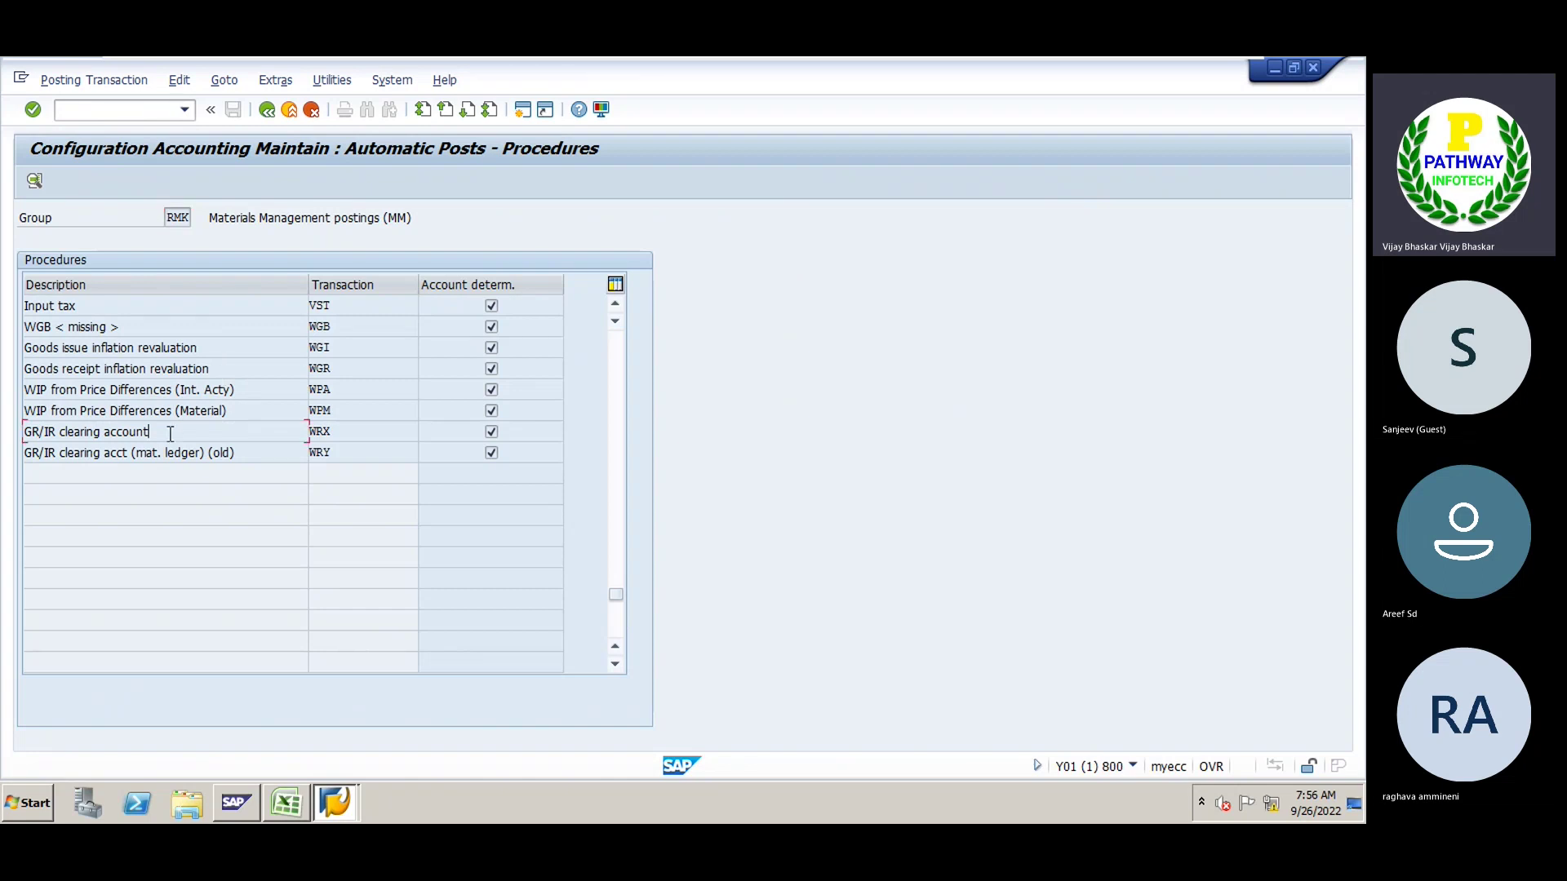
double_click(170, 433)
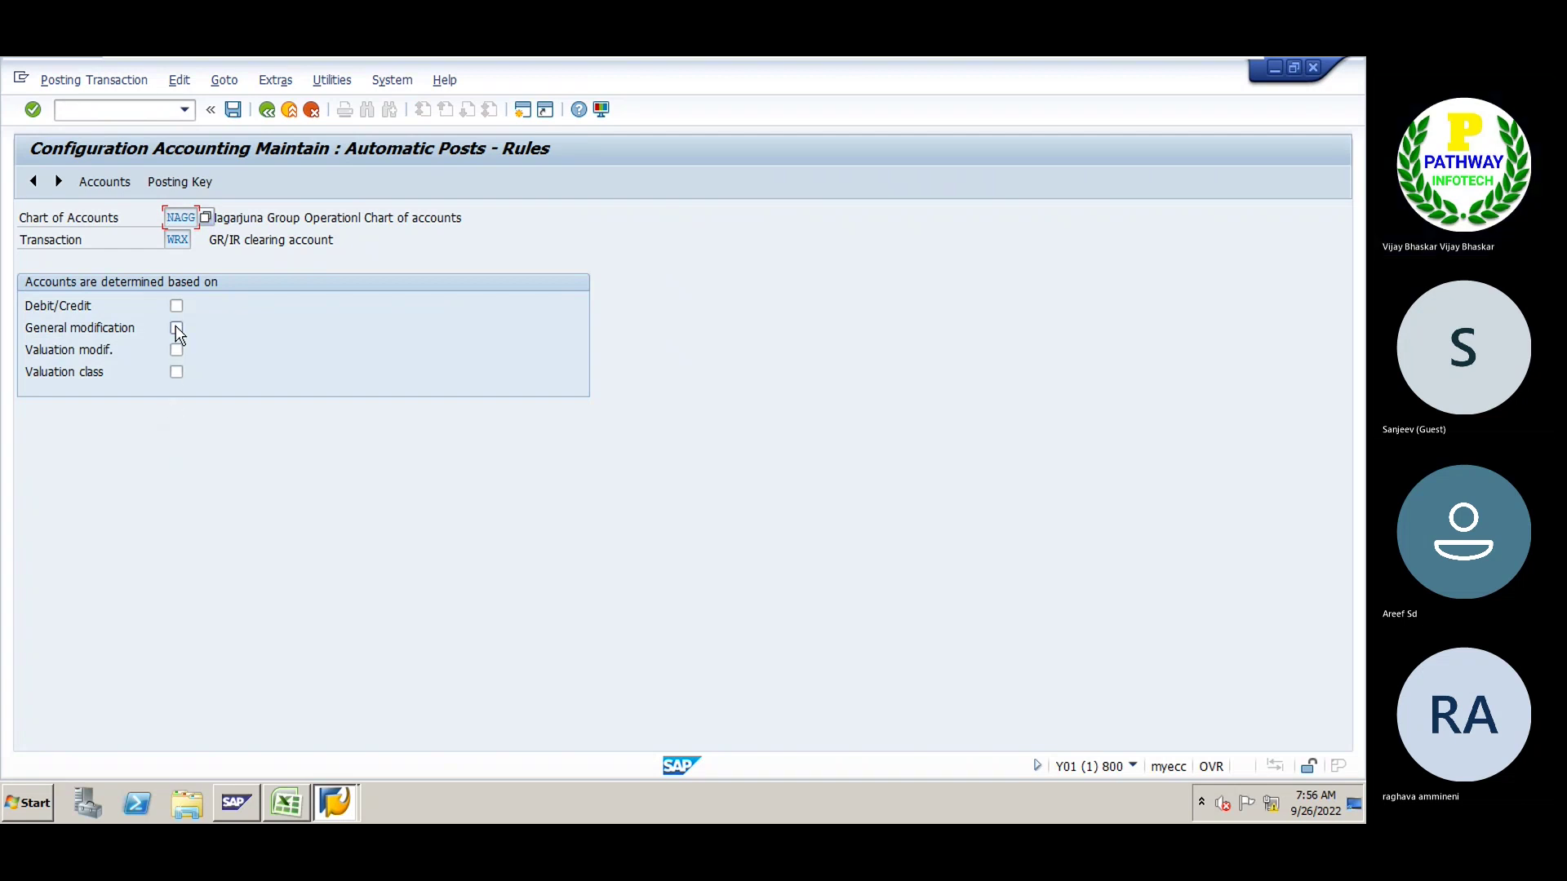
- Tick Valuation modif. and Valuation class as the WRX rules and save them
left_click(177, 350)
left_click(178, 374)
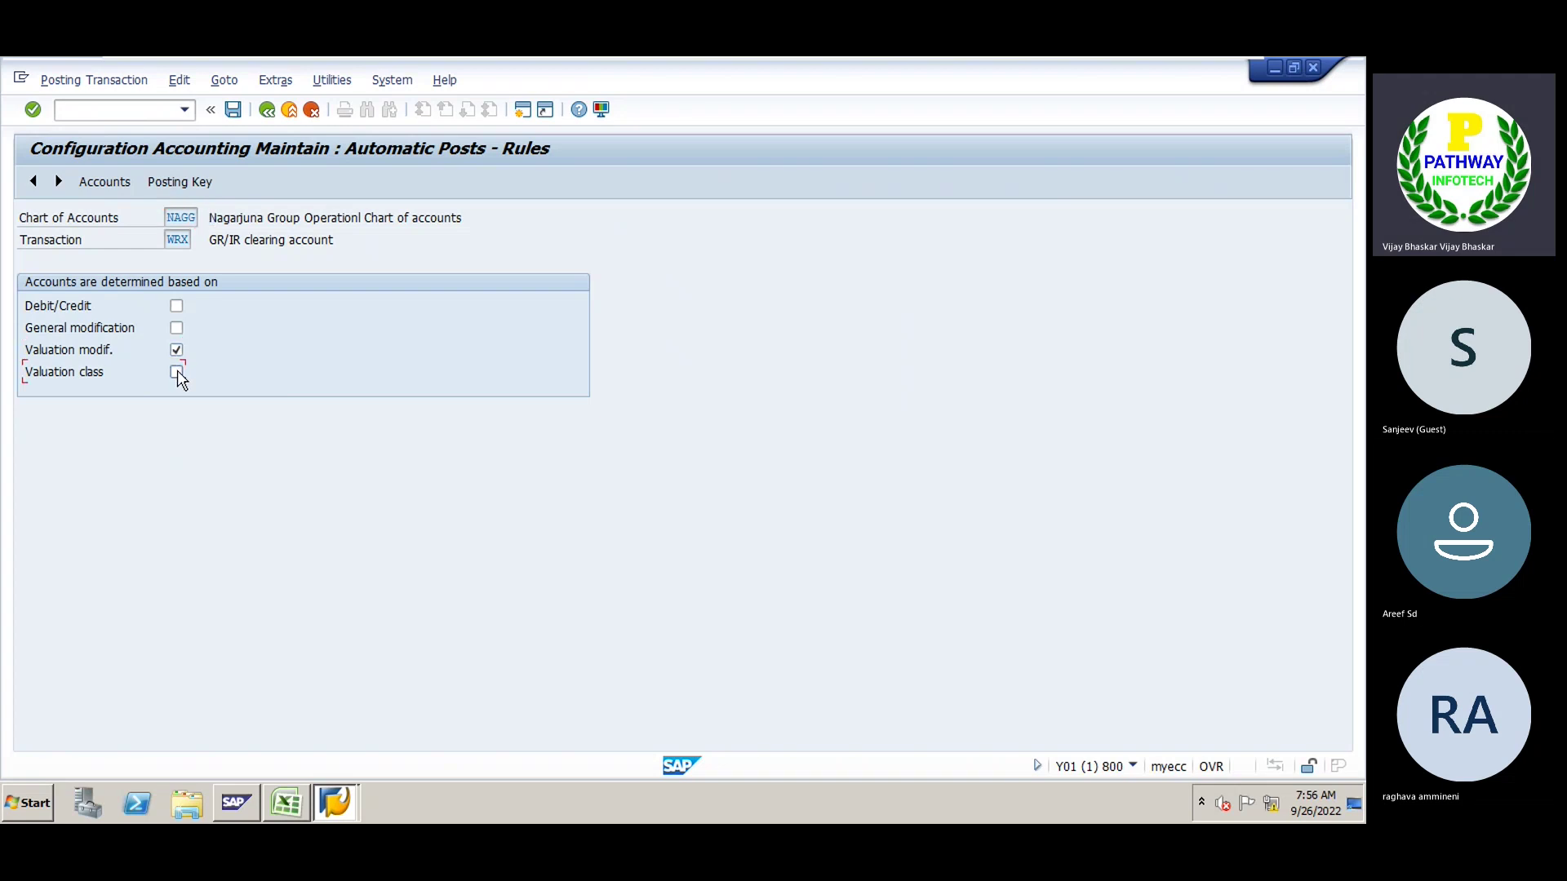
left_click(234, 111)
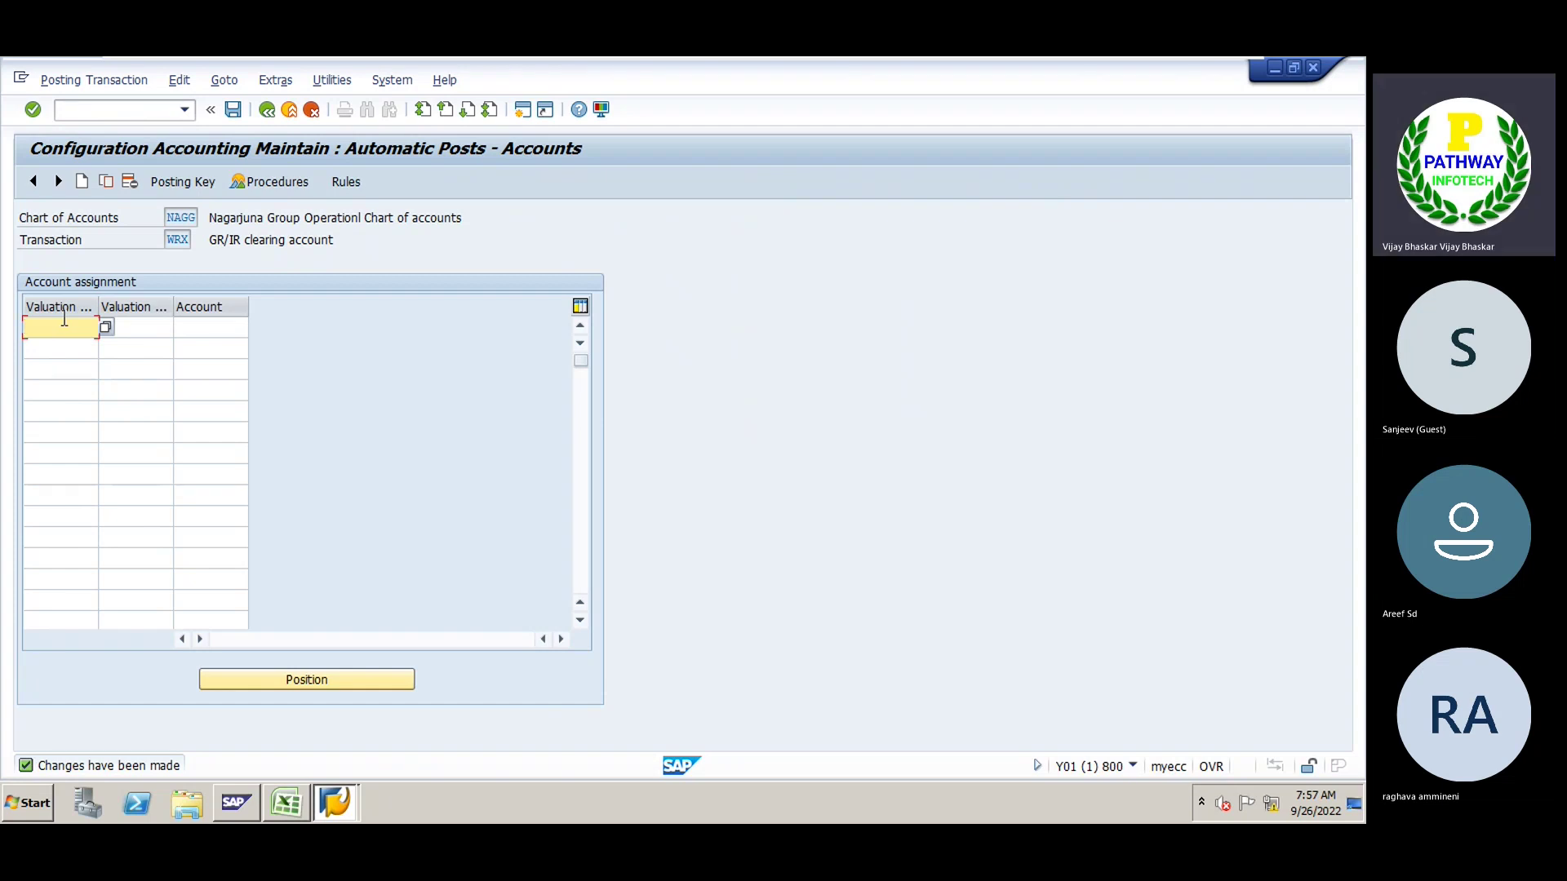
- Enter modifier X, valuation class NAG1 and GR/IR account 100502 in the WRX table
type("X")
key("Tab")
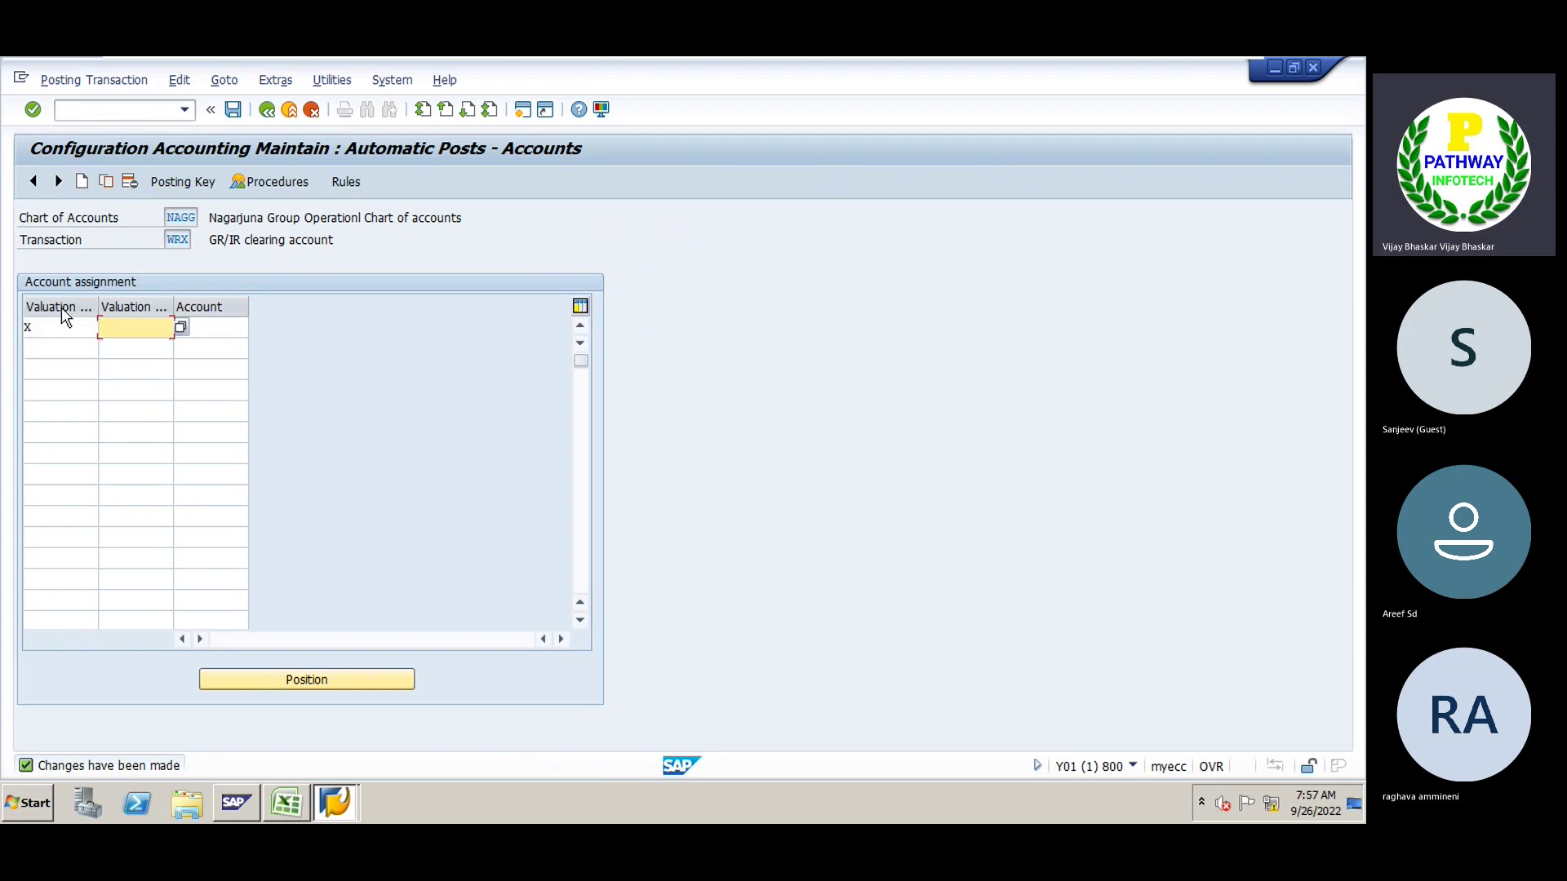
left_click(180, 328)
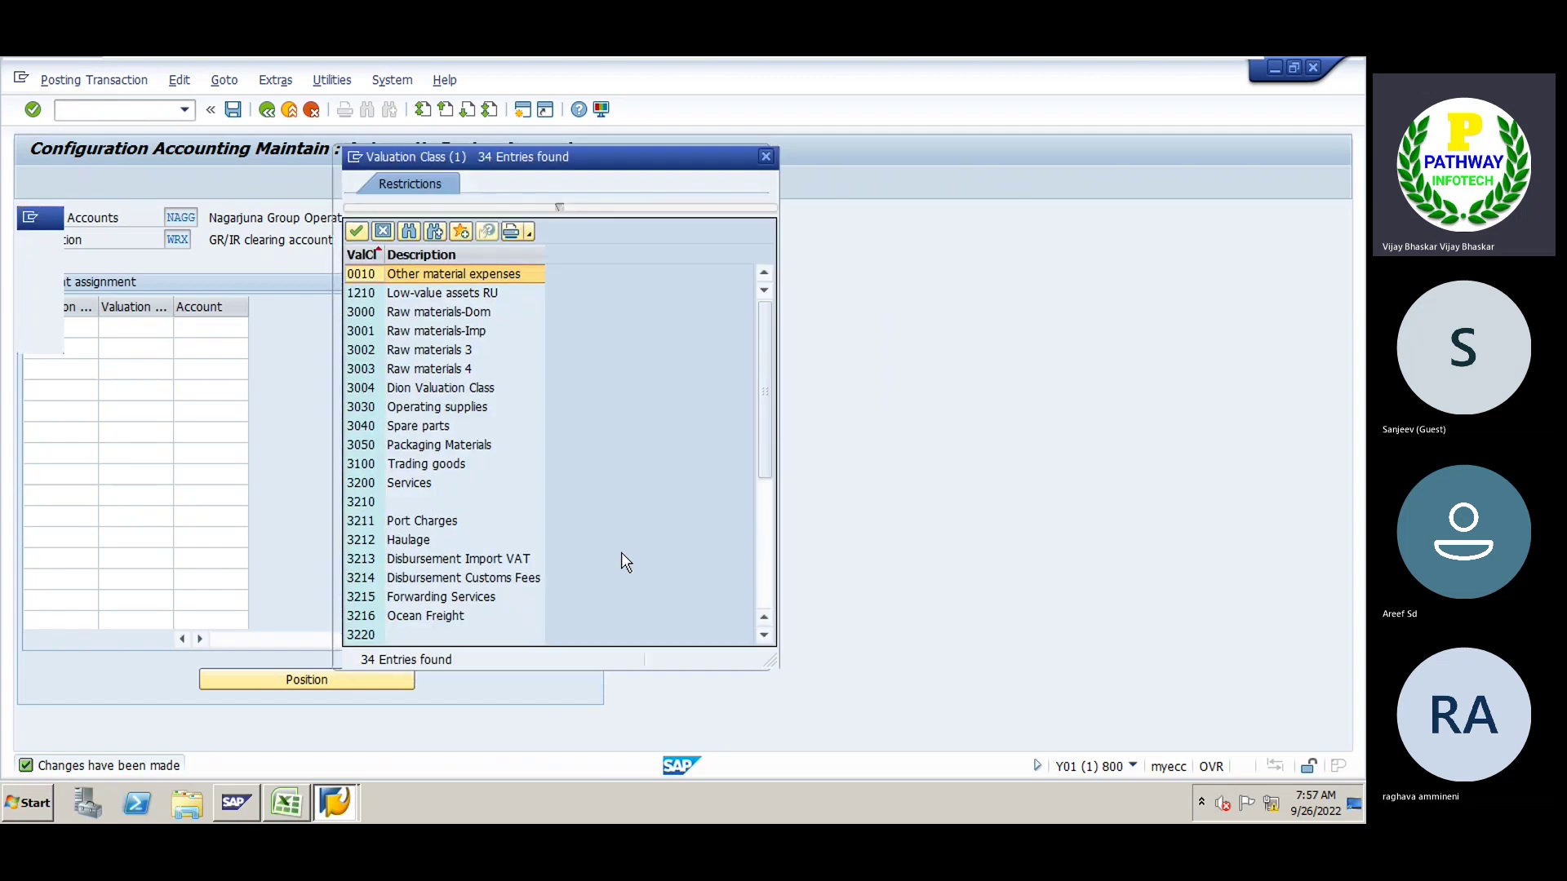
scroll(734, 587, "down", 5)
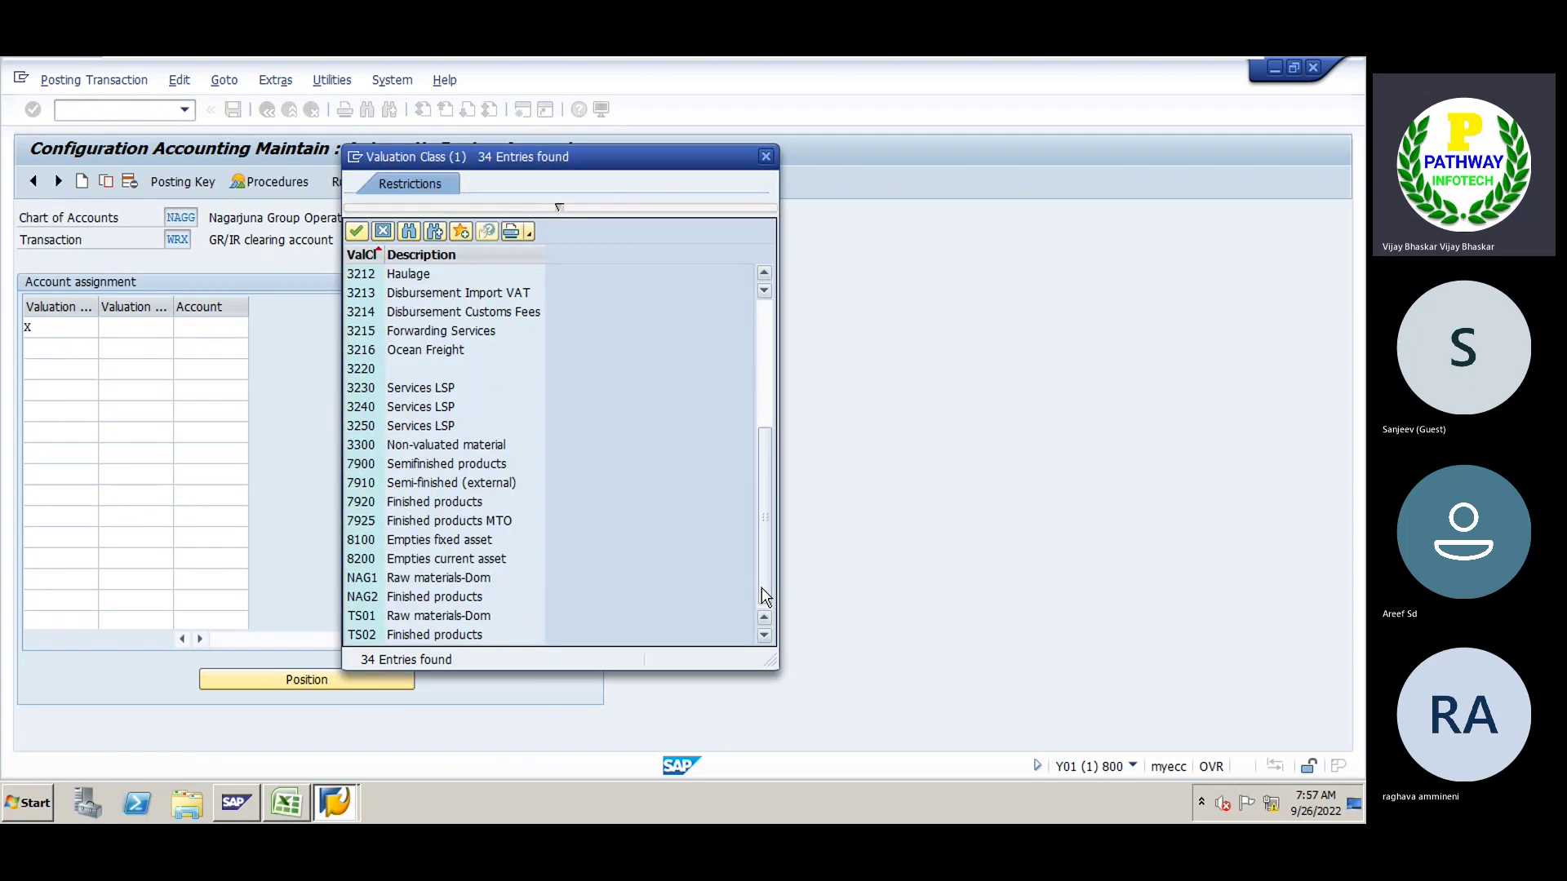
double_click(392, 577)
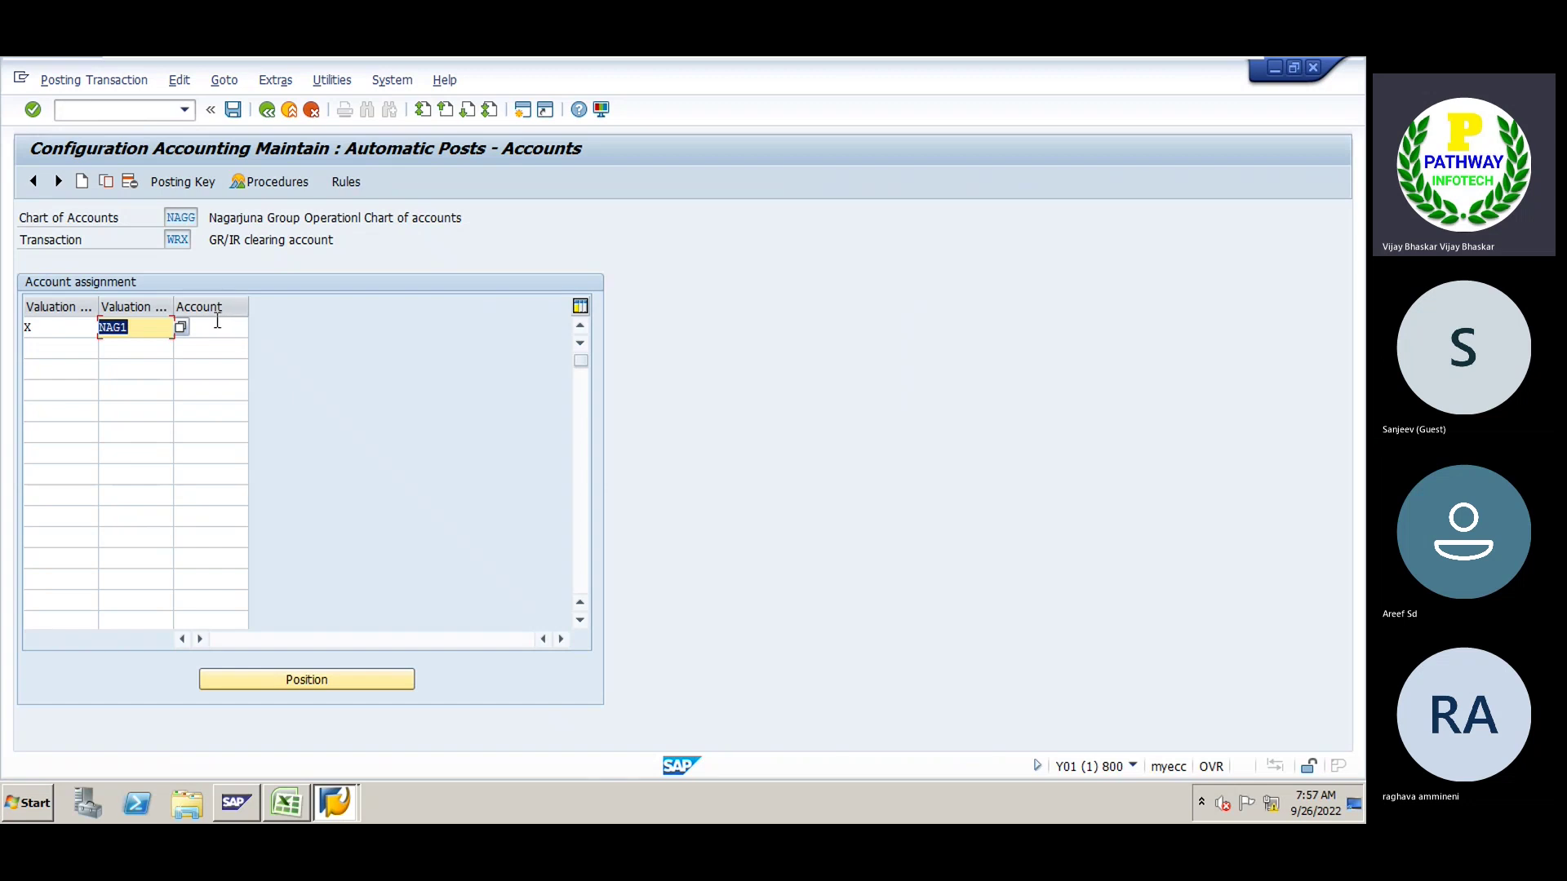
left_click(215, 326)
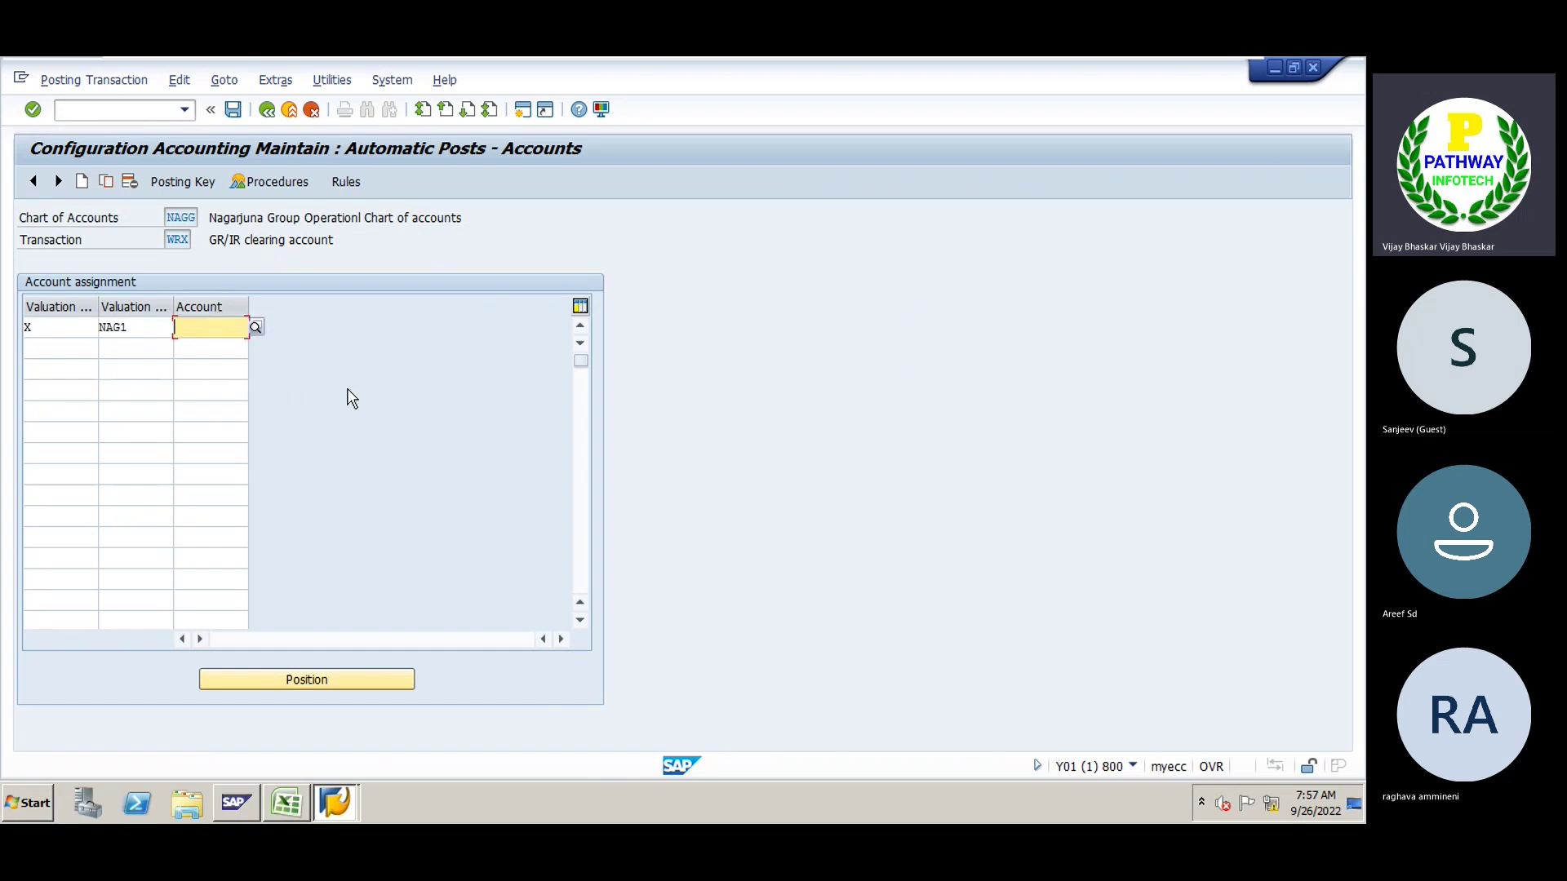
type("100")
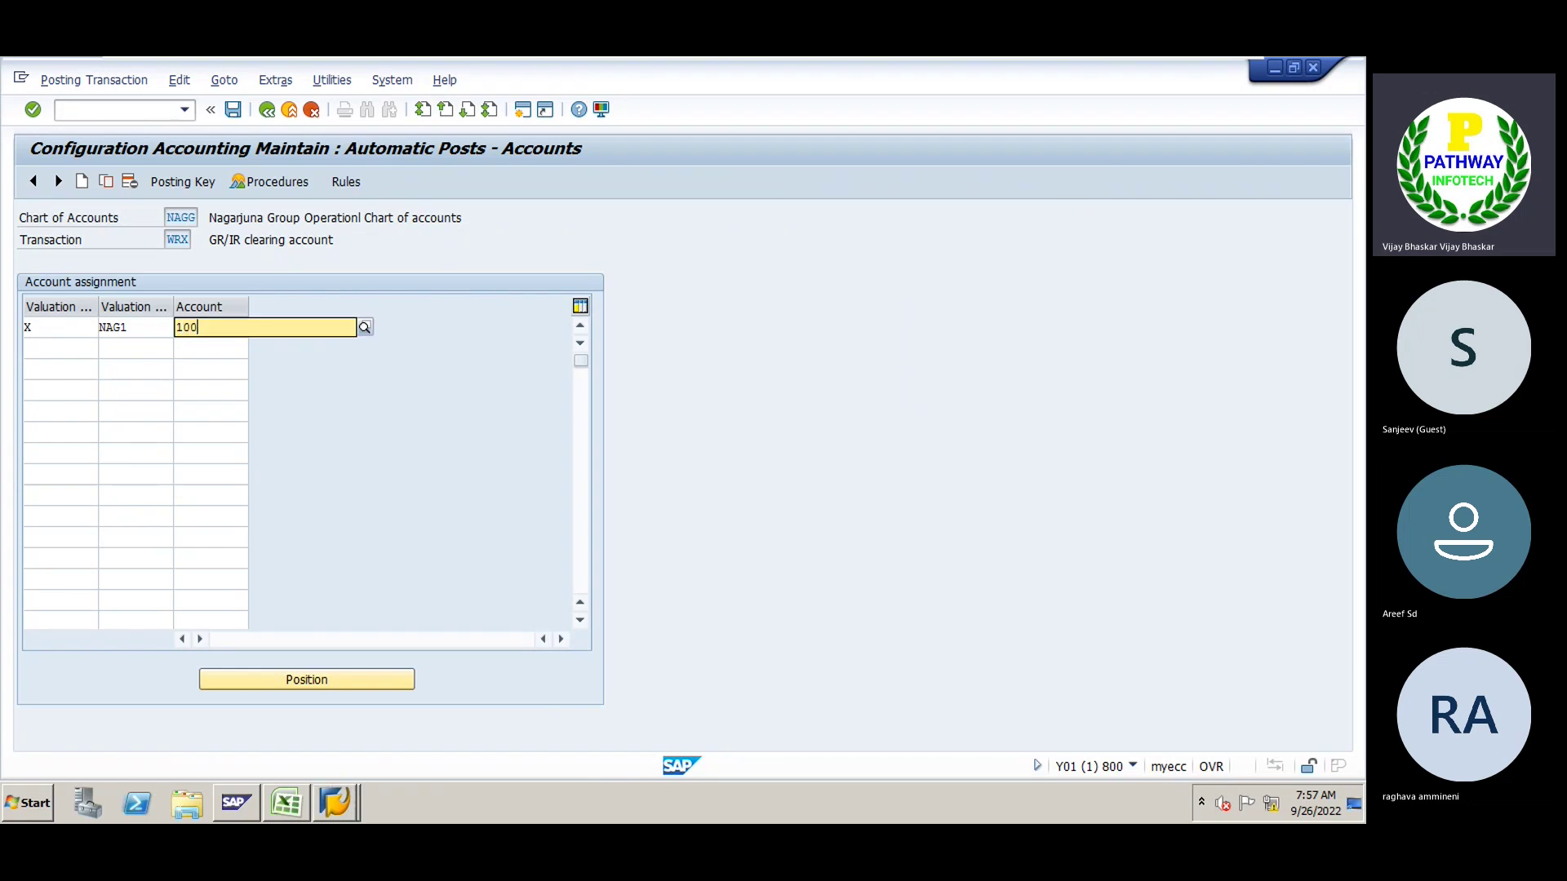
type("505")
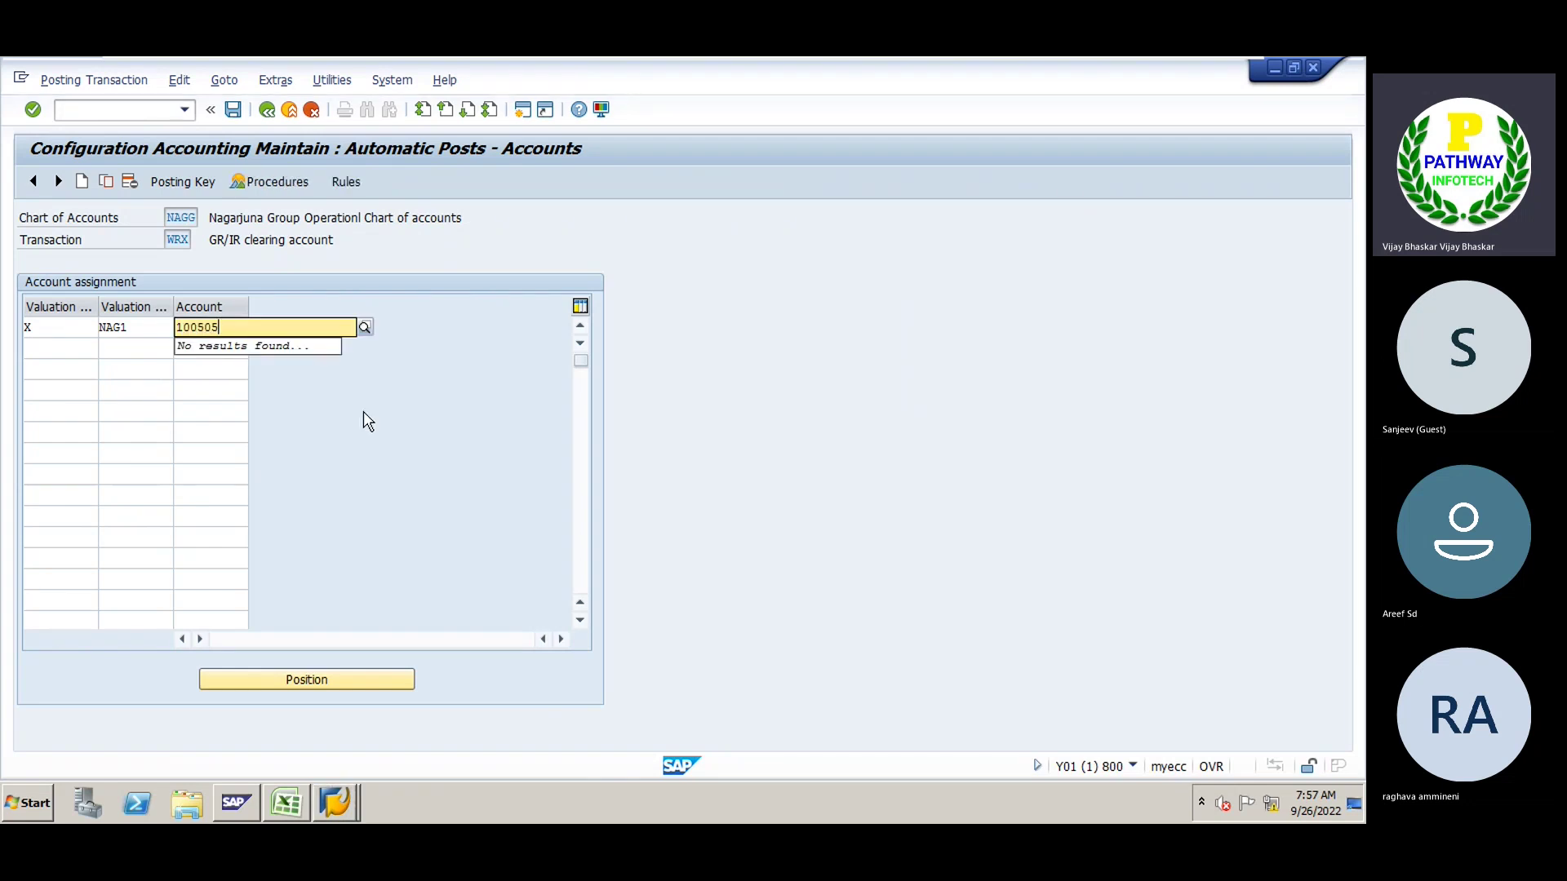
key("BackSpace")
type("2")
key("Return")
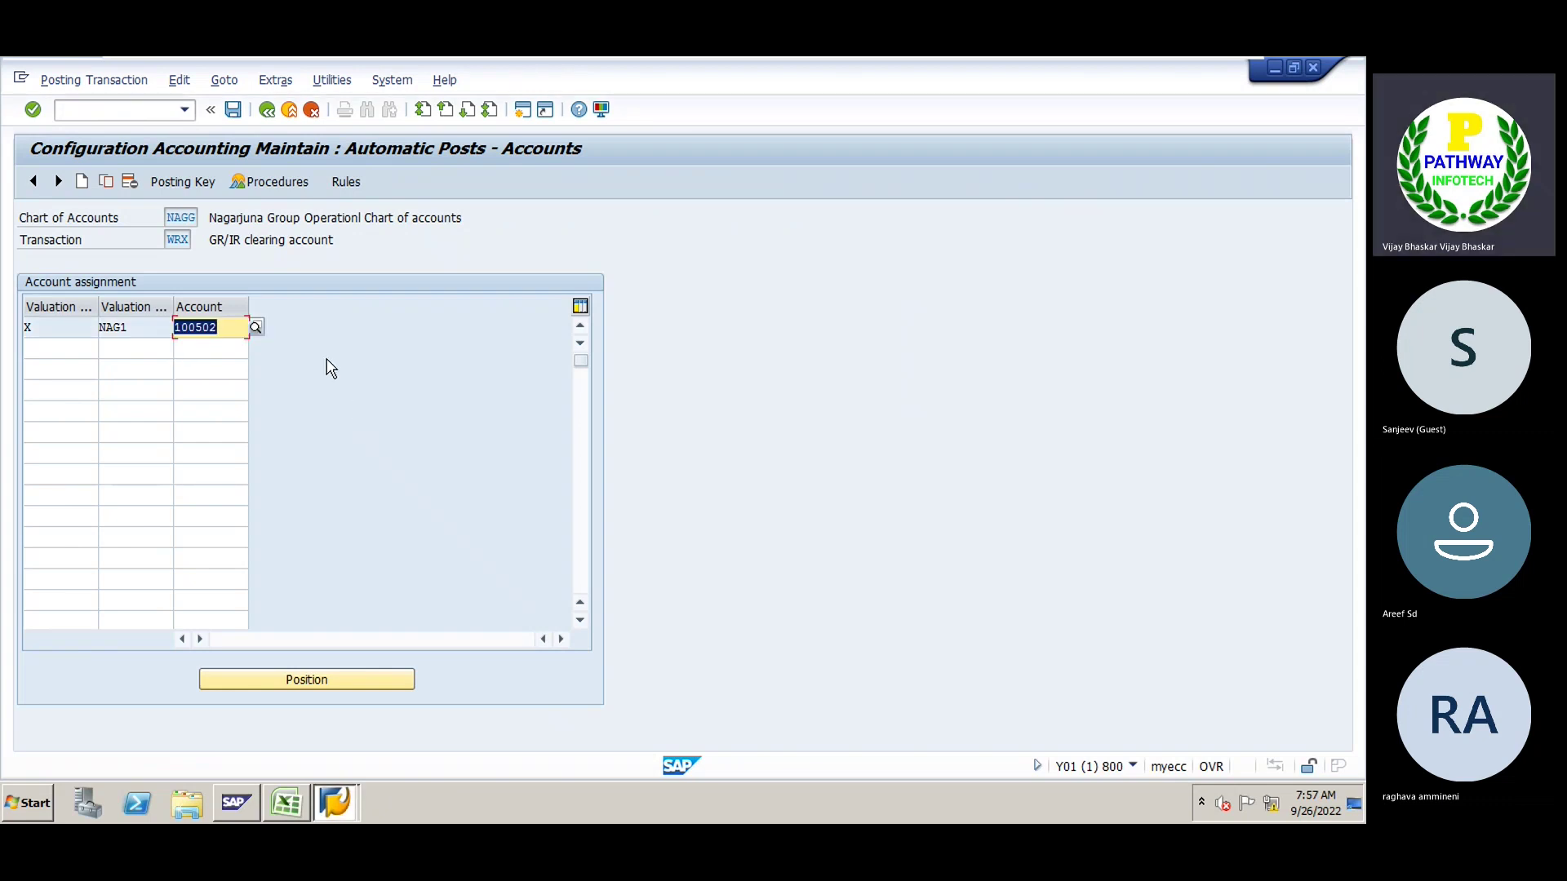
- Save the WRX assignment under the customizing request and return to the procedures list
left_click(234, 108)
left_click(341, 398)
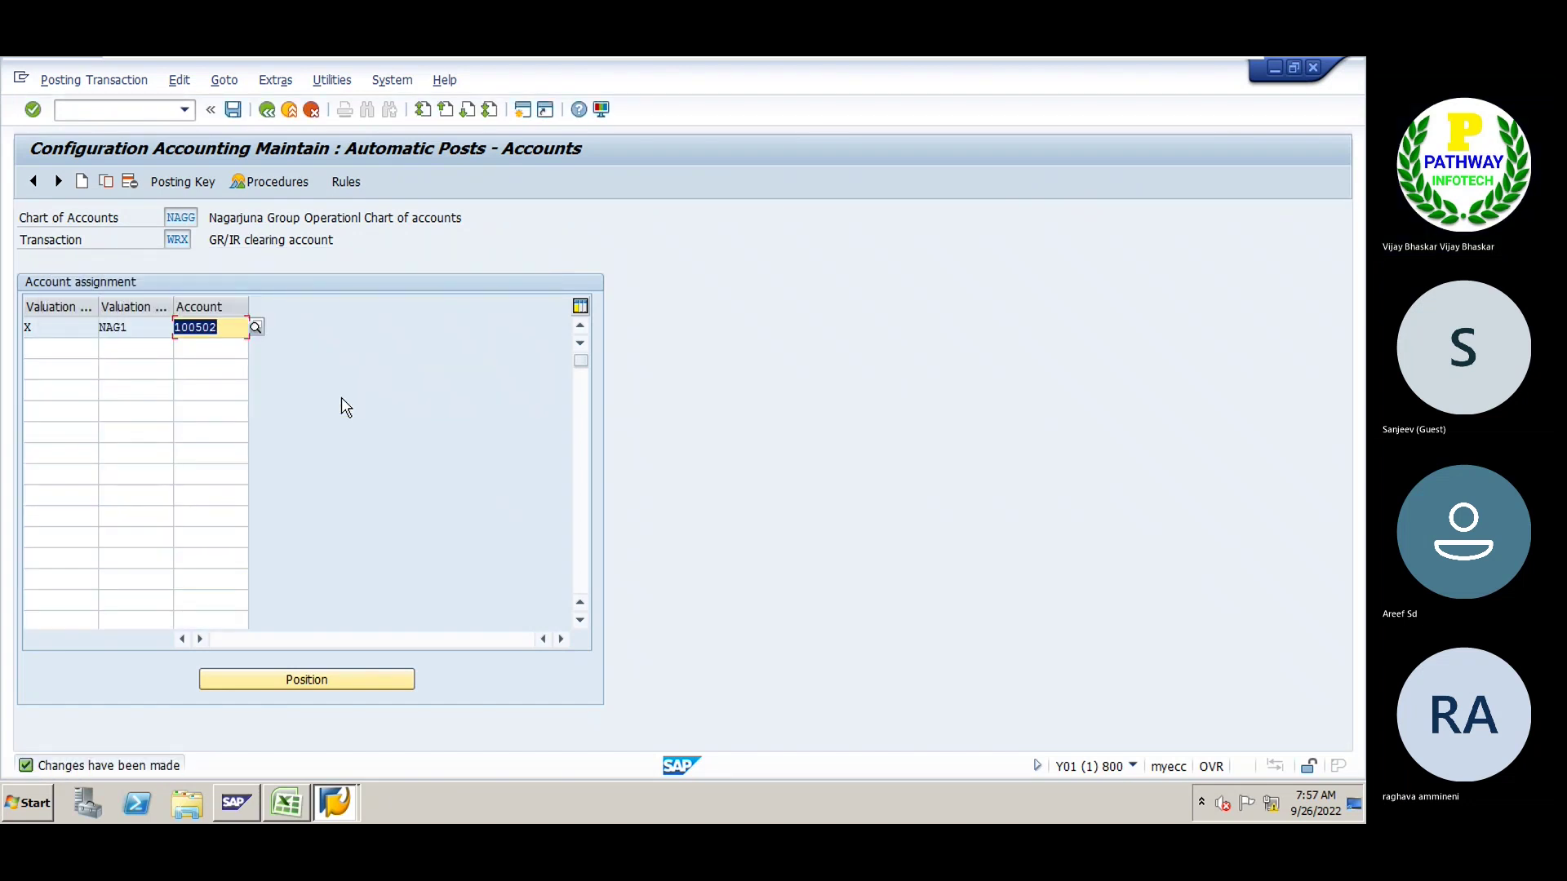
left_click(267, 111)
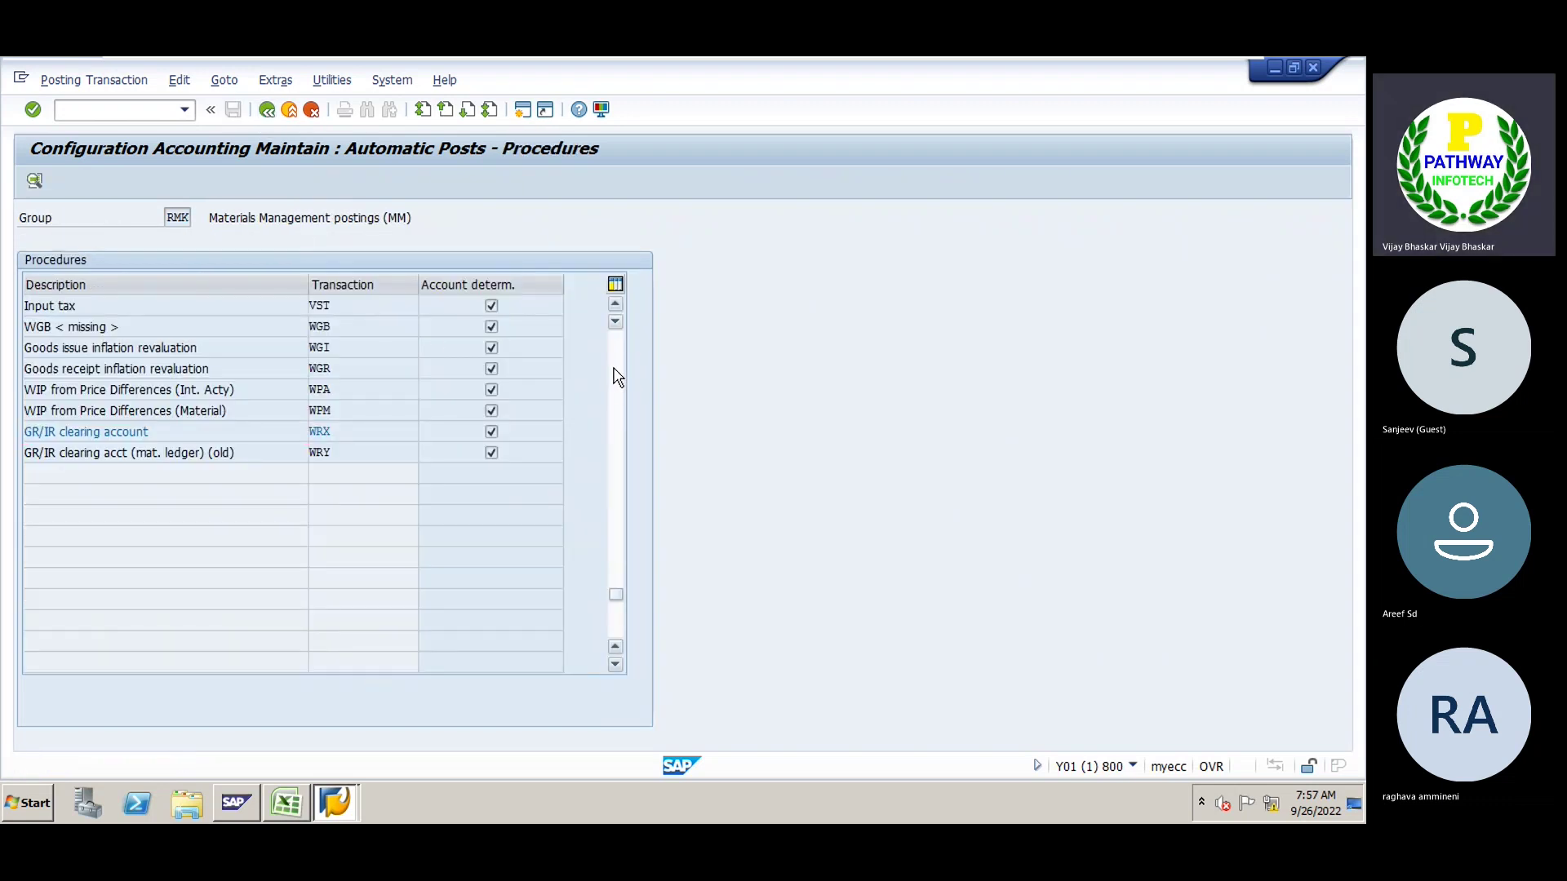
- Open GBB and base it on general modification, valuation modif. and valuation class, then save
left_click(617, 378)
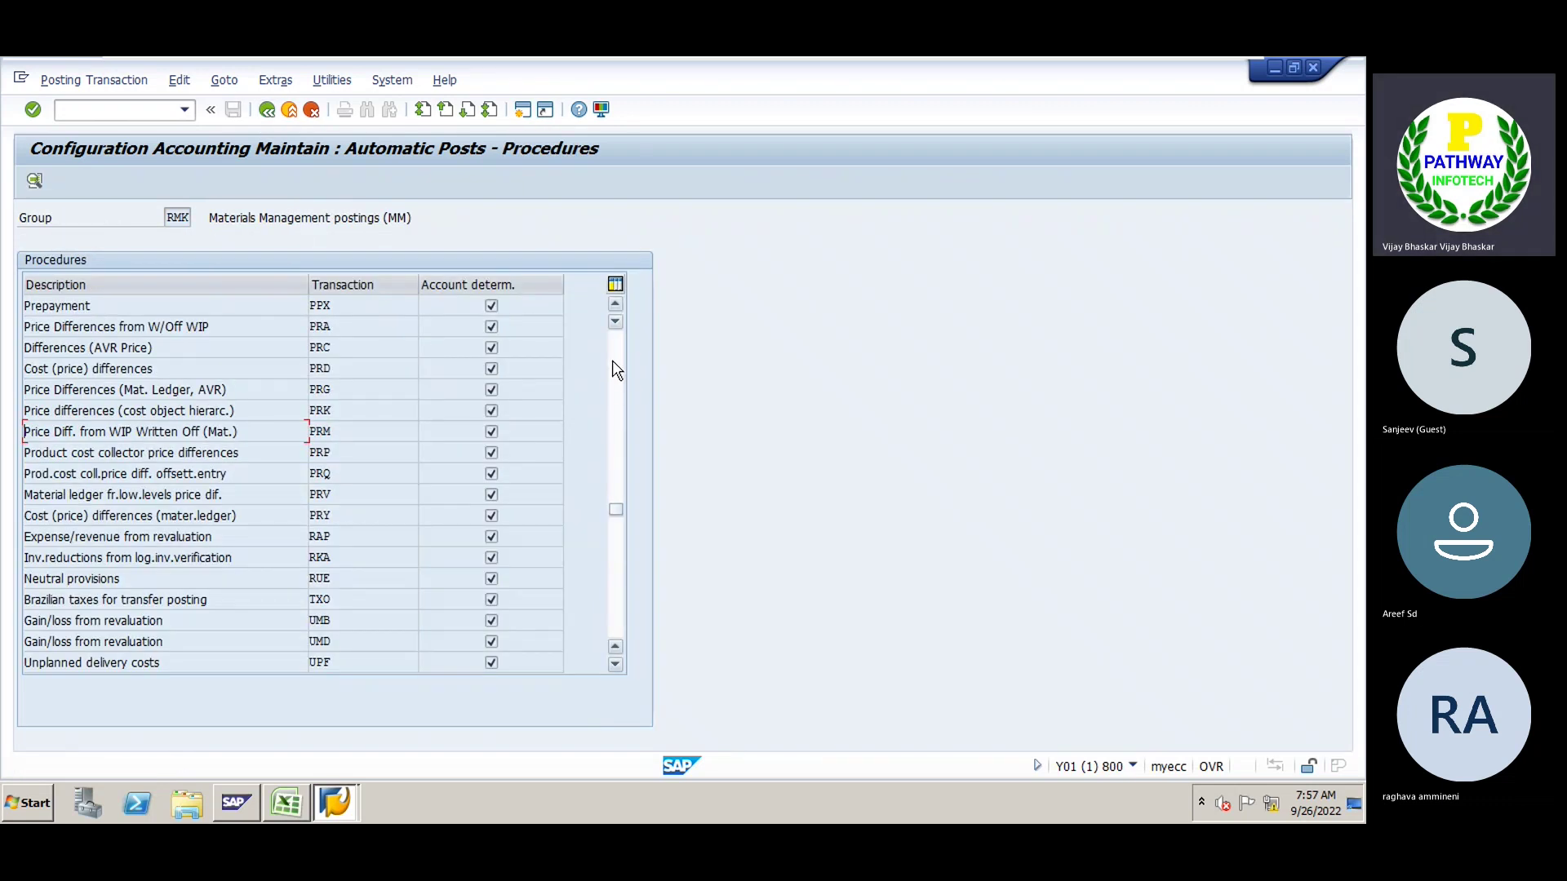
left_click(615, 361)
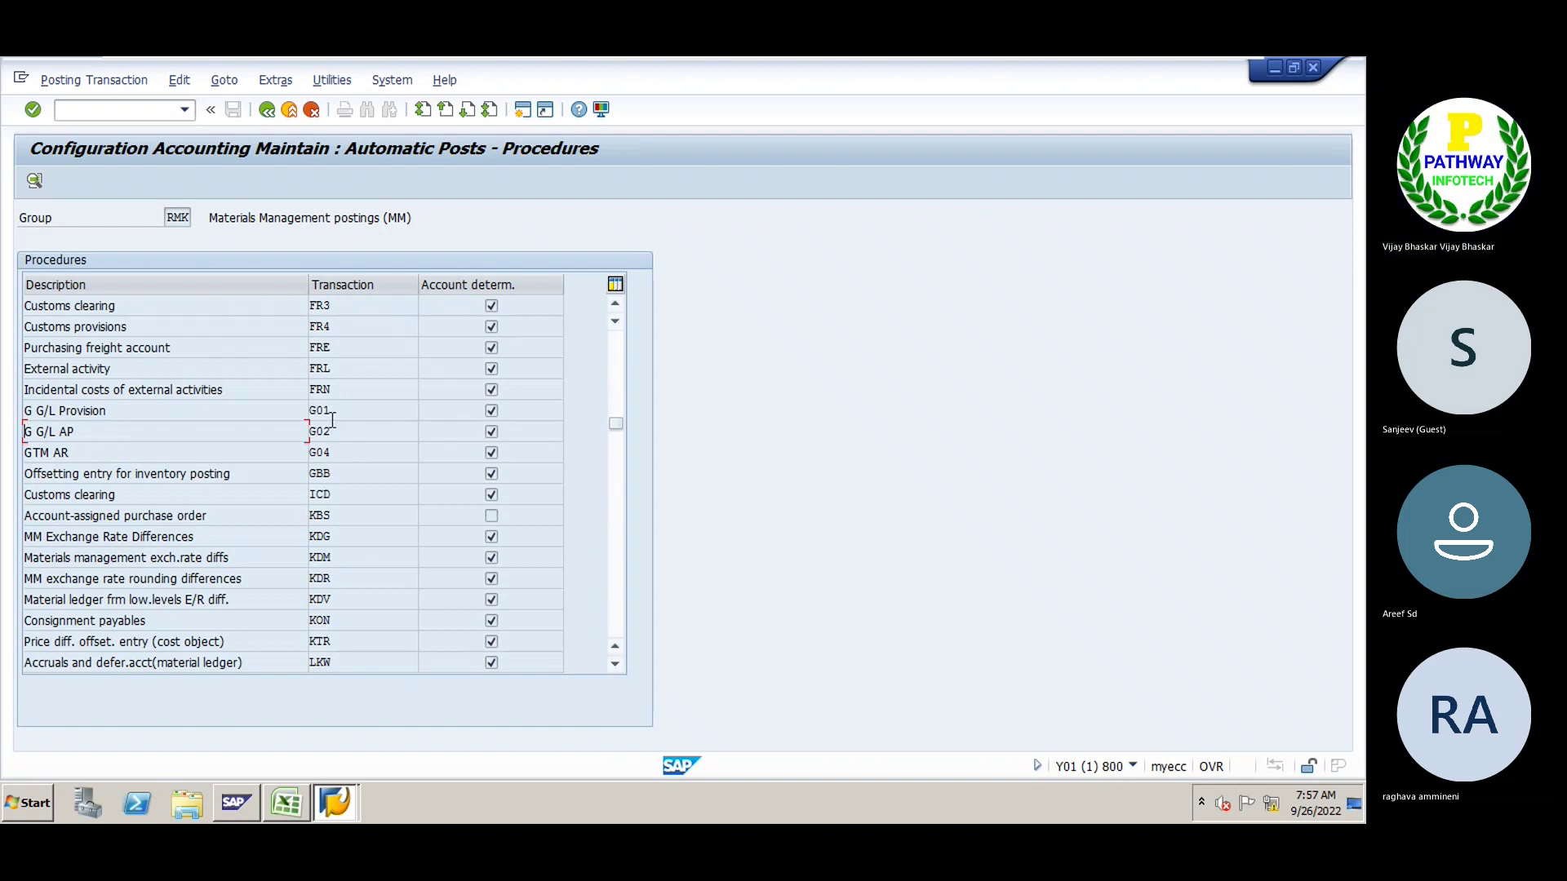
double_click(335, 472)
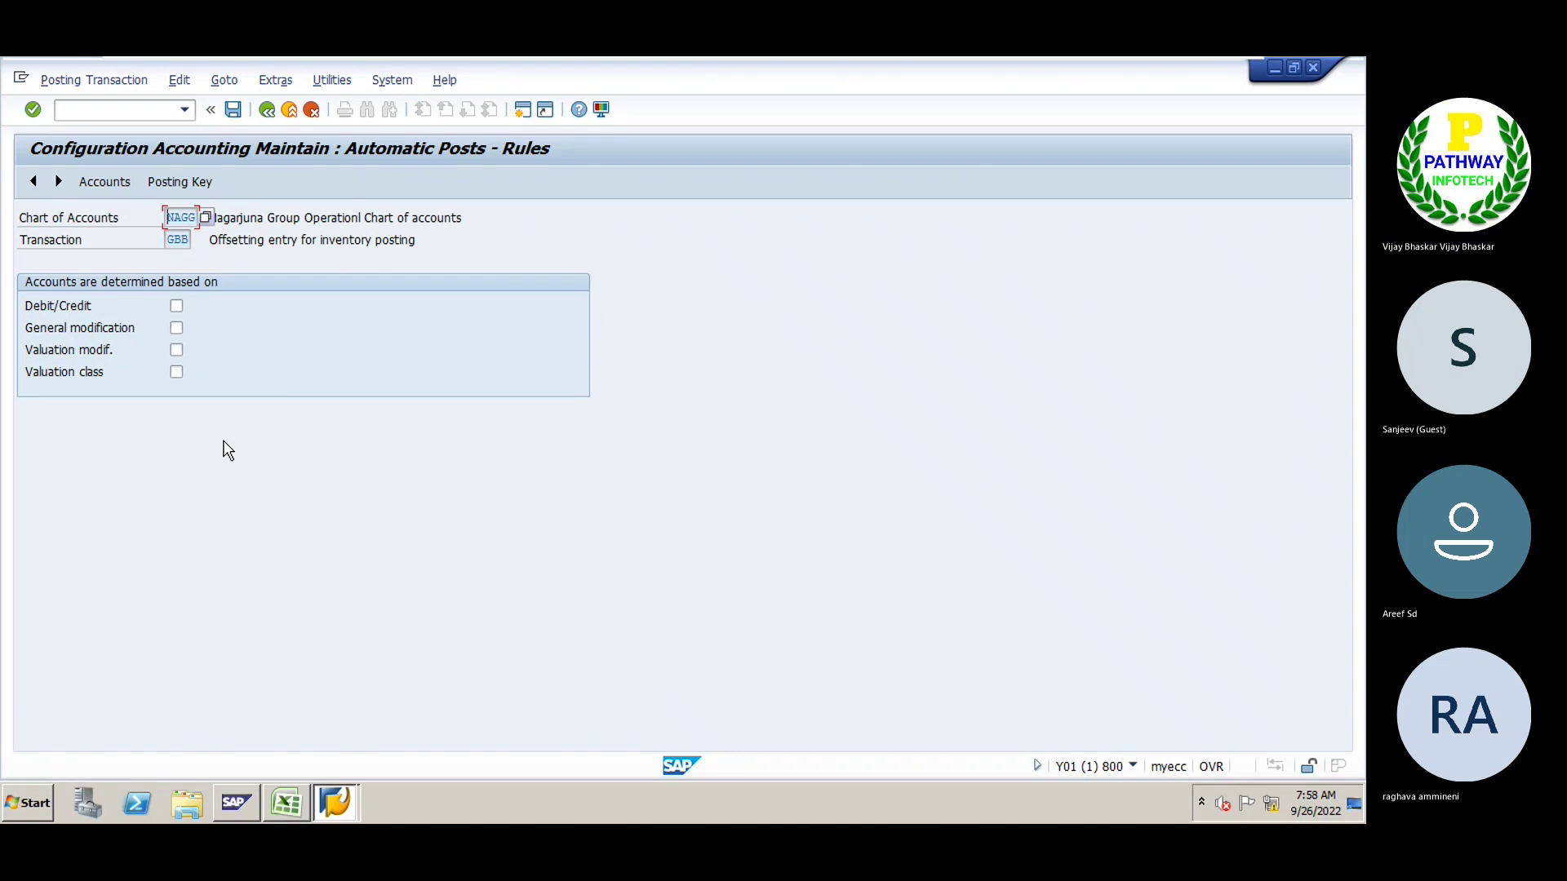
left_click(177, 328)
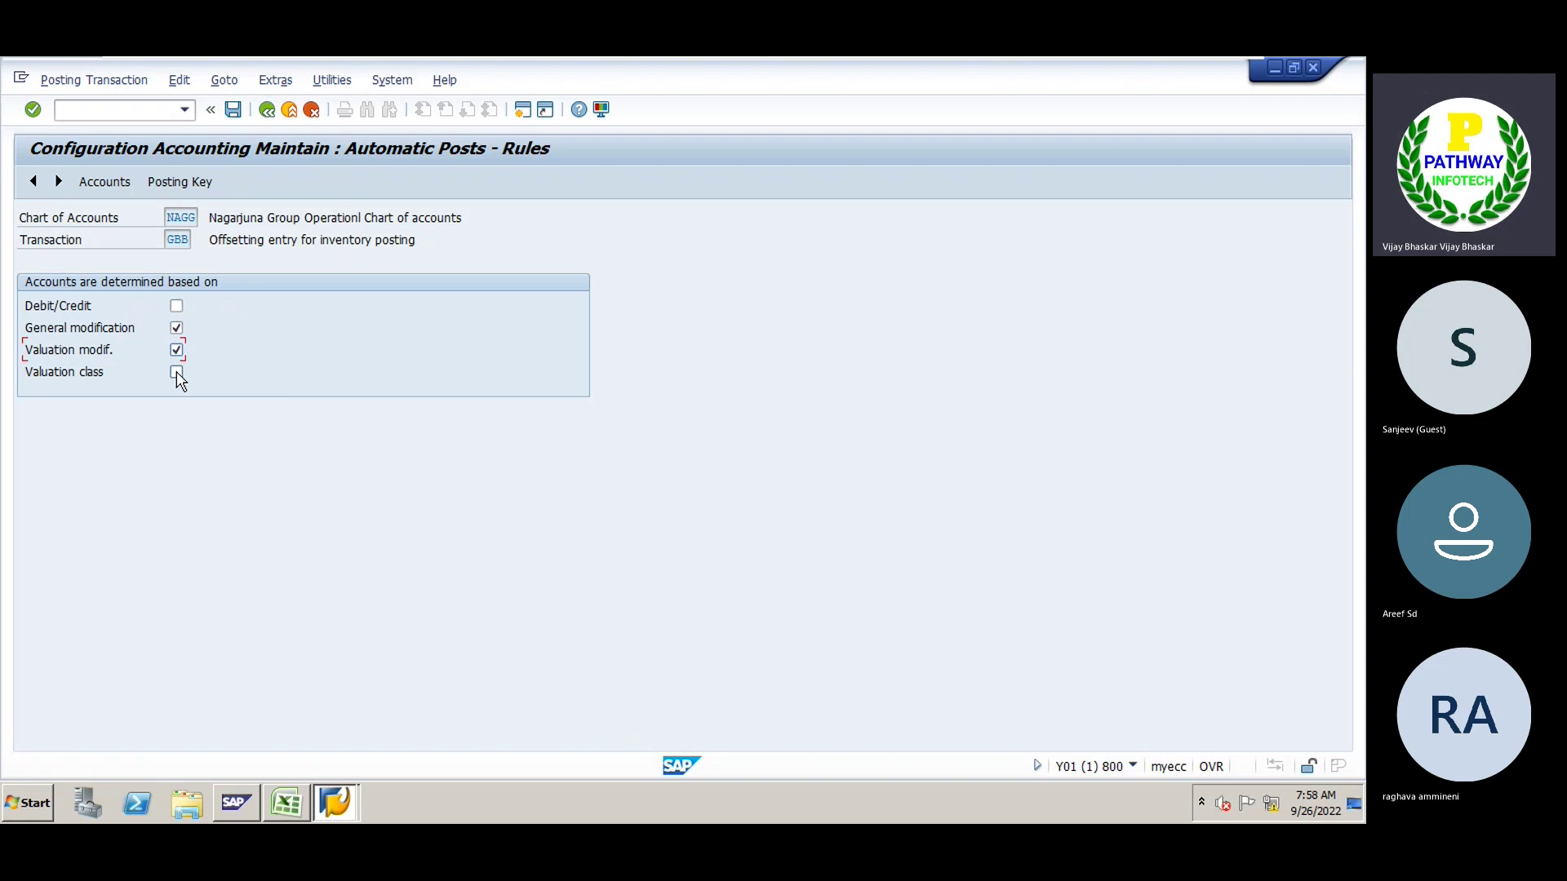
left_click(176, 372)
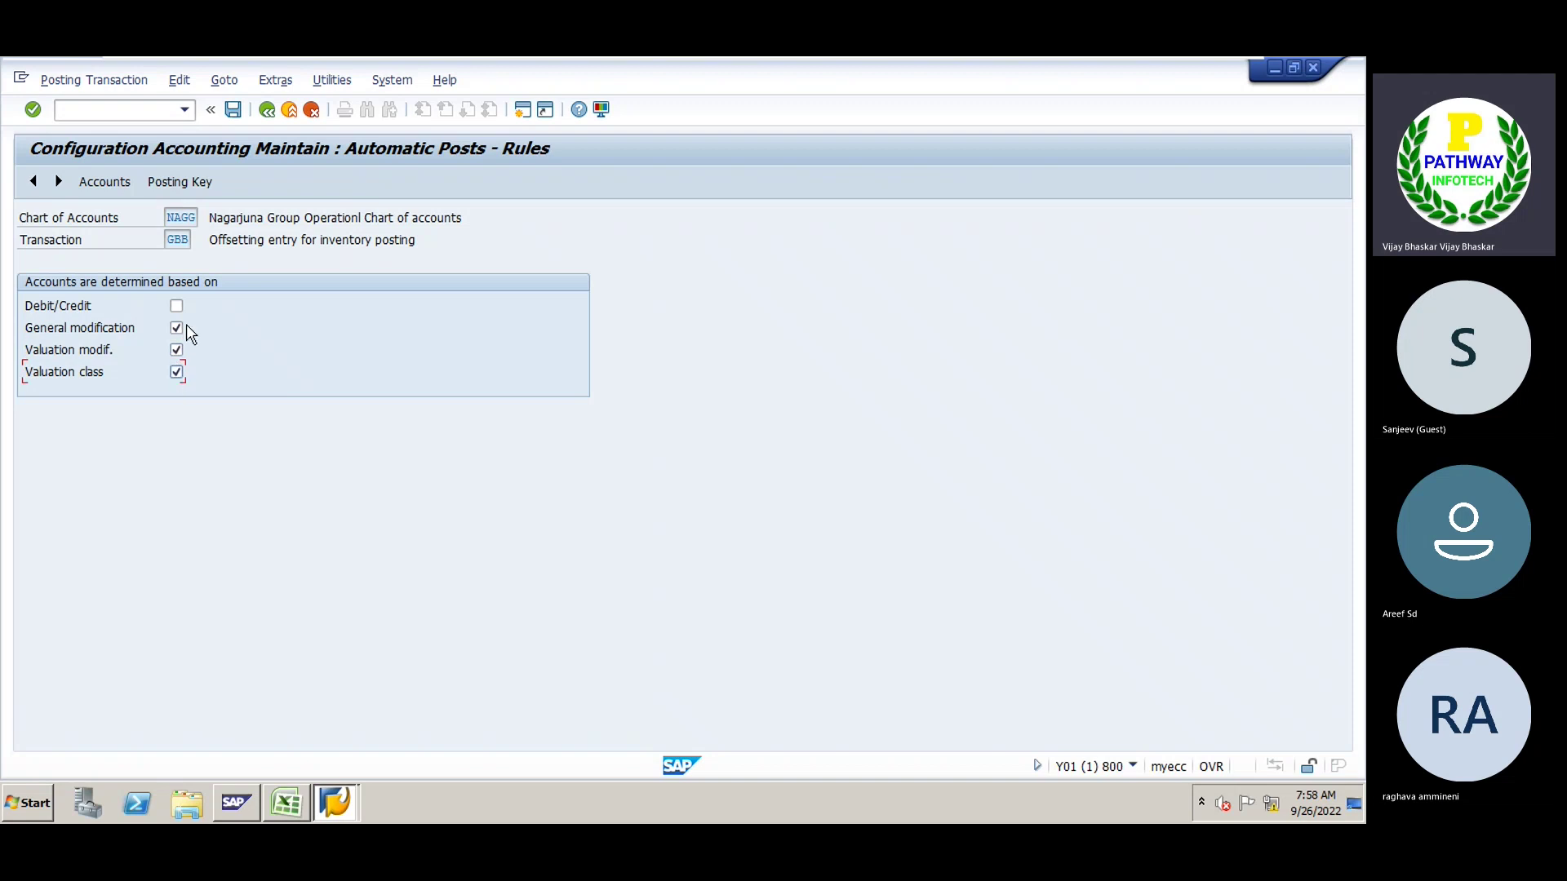
left_click(233, 111)
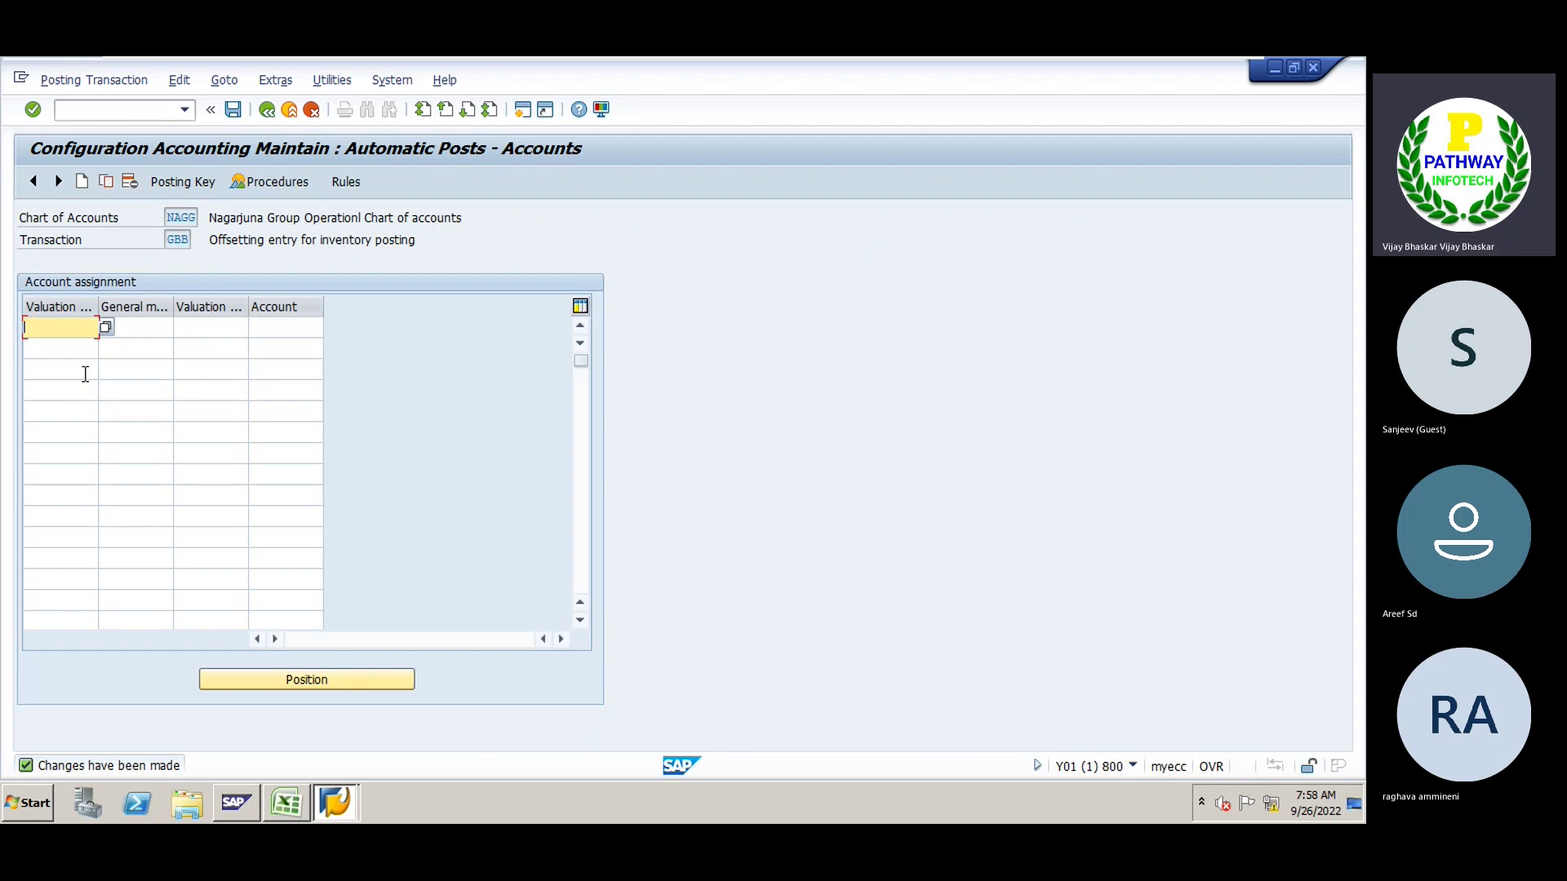
- Fill GBB row one with X, VBR, valuation class NAG1 and account 400000
type("x")
key("Tab")
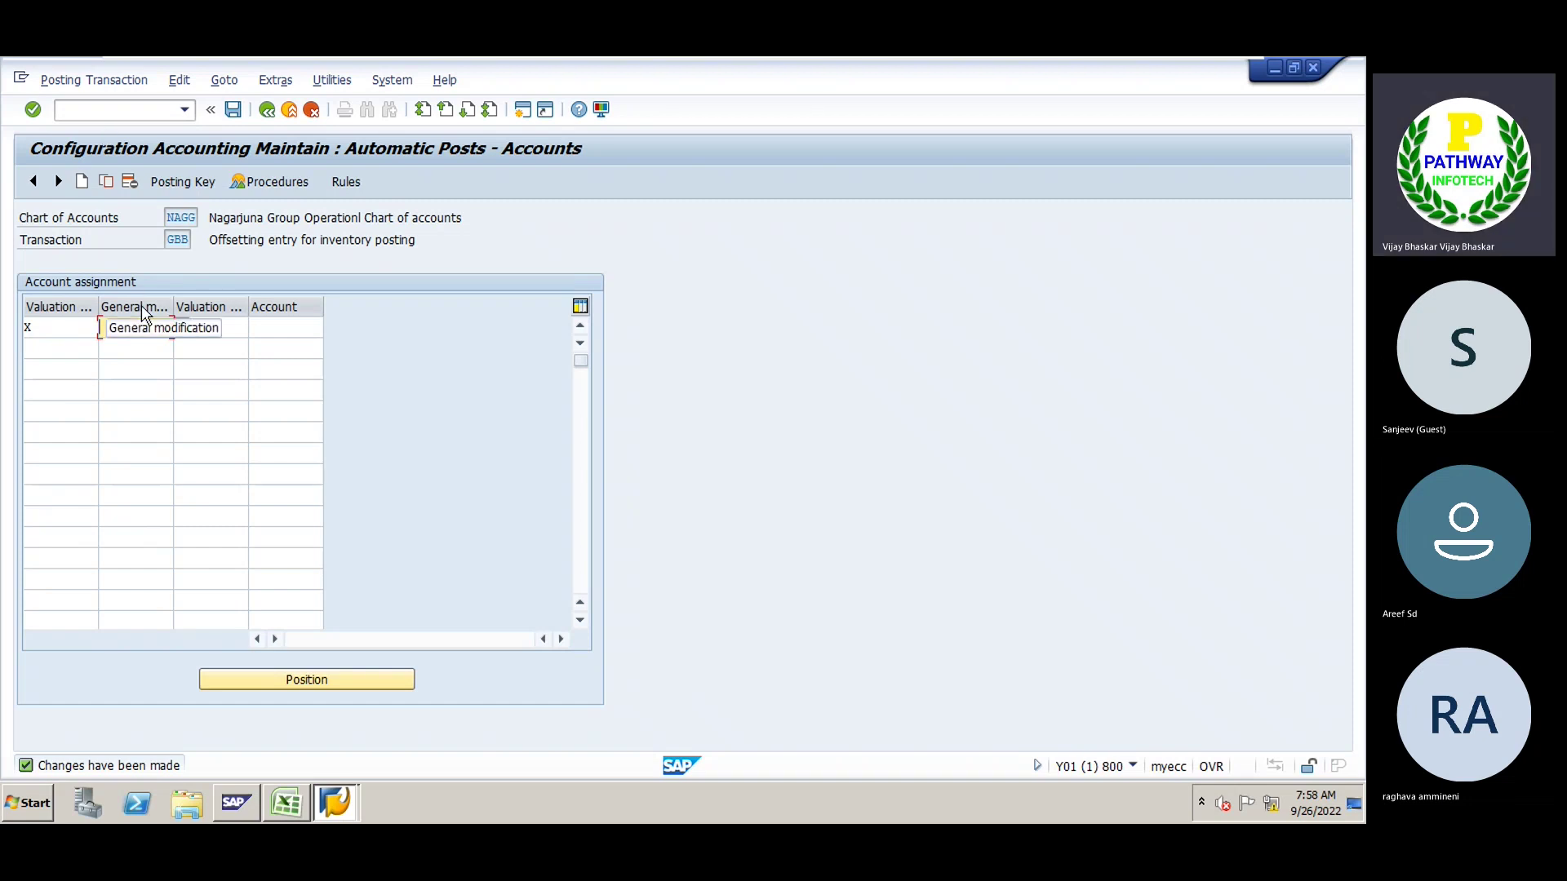
key("Return")
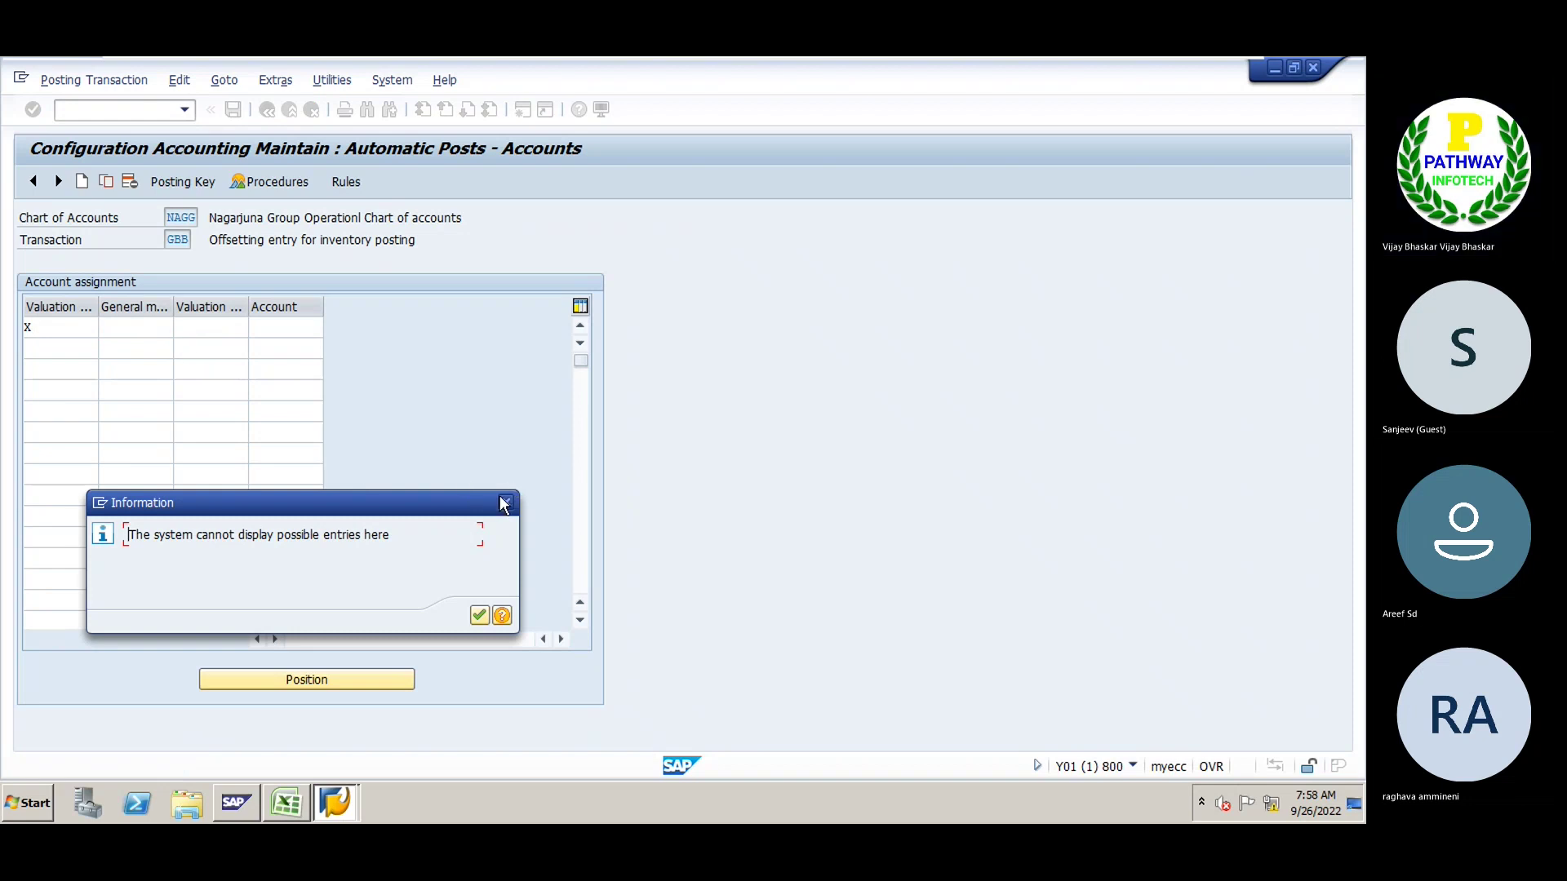
left_click(502, 508)
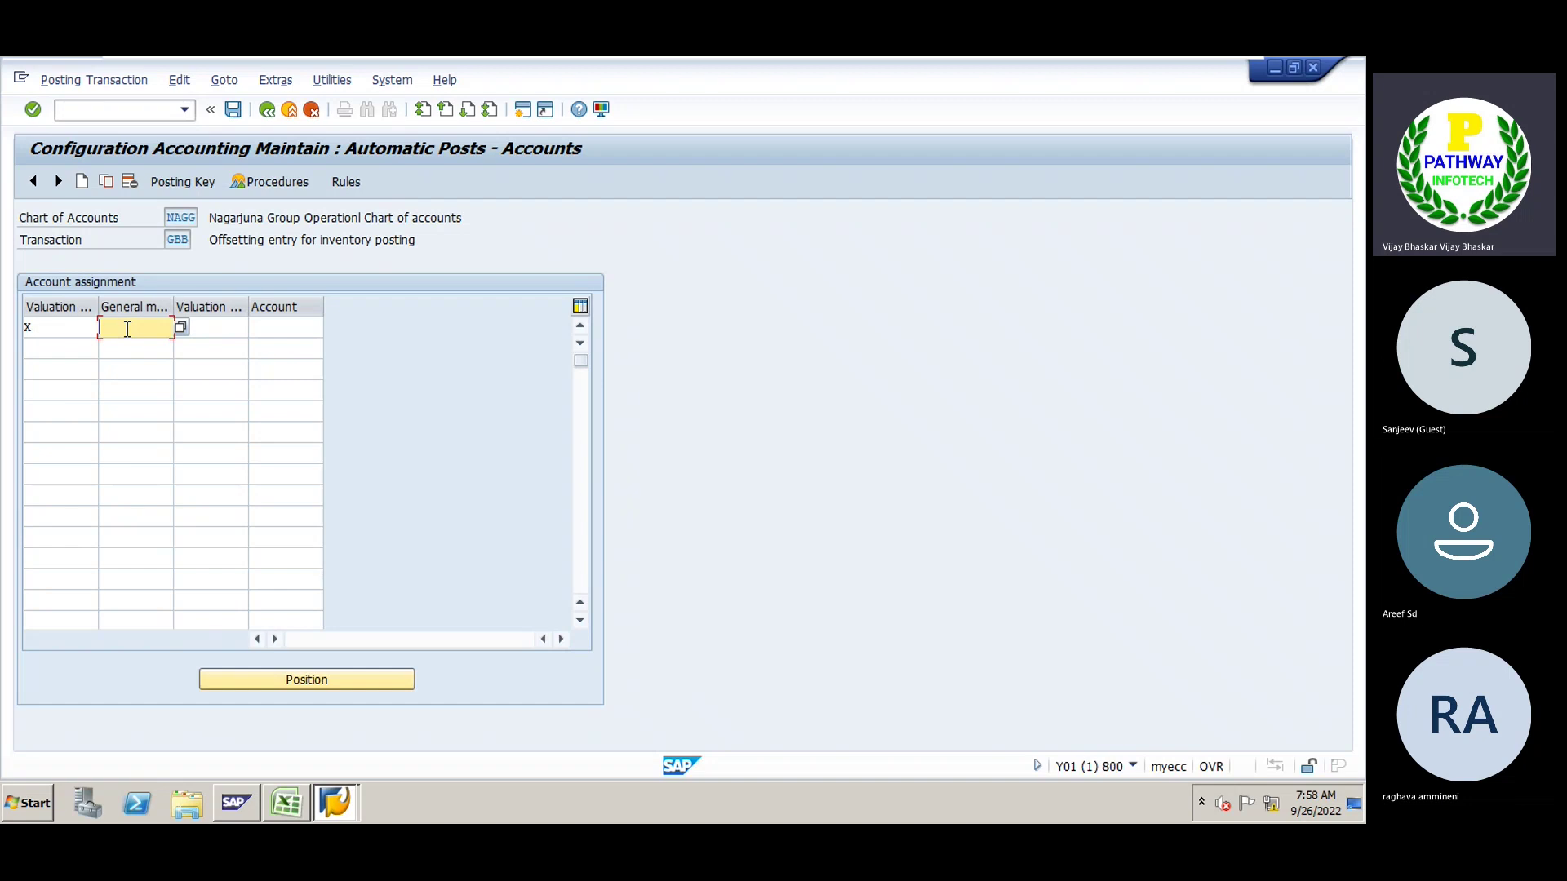
type("VBR")
key("Tab")
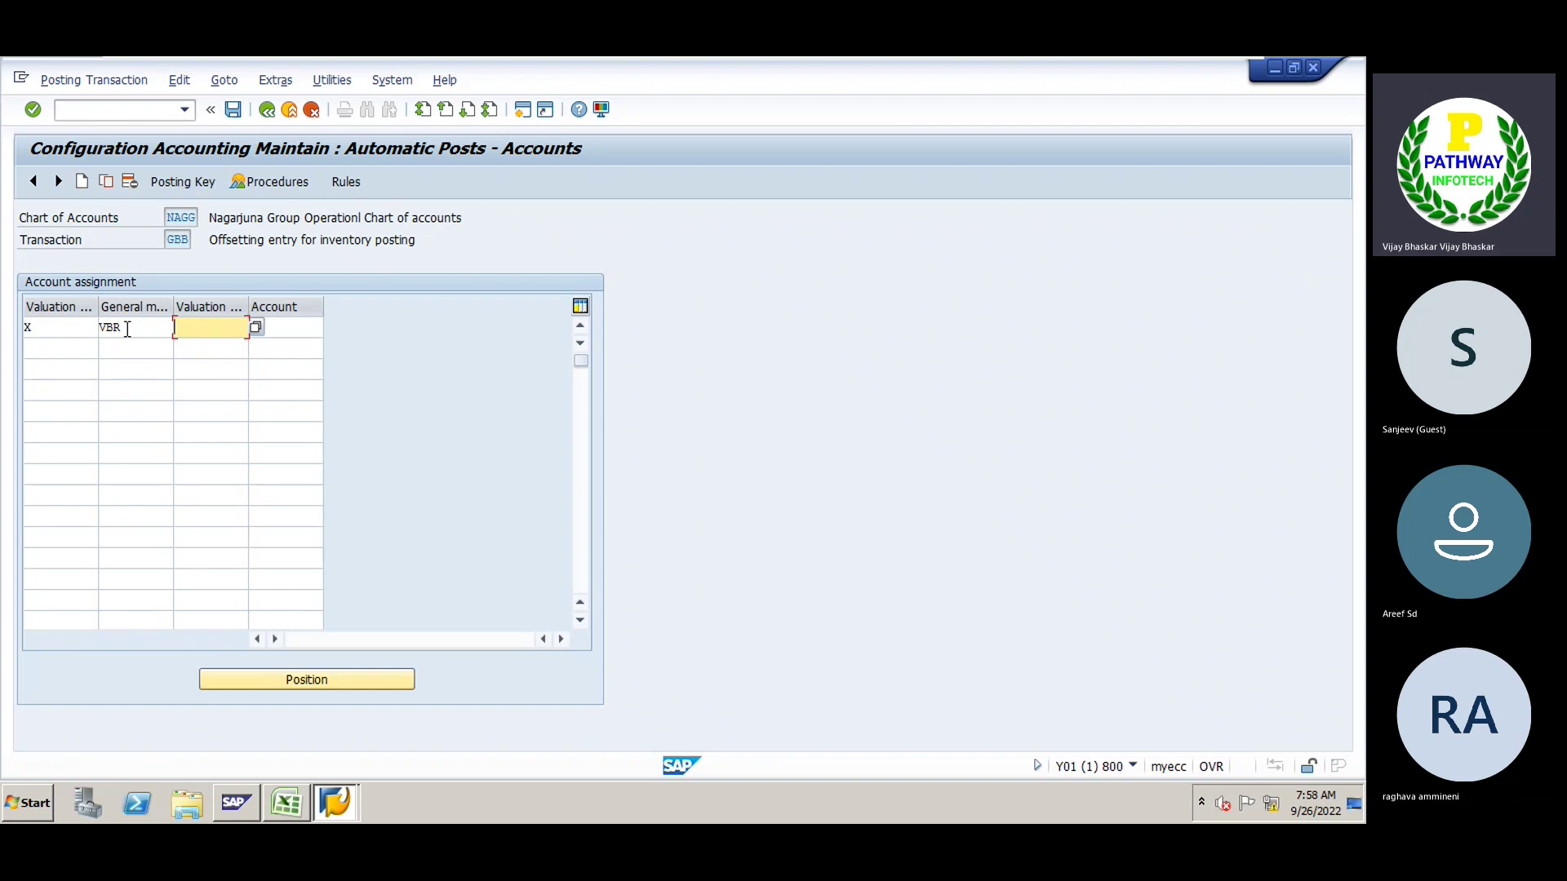
left_click(256, 327)
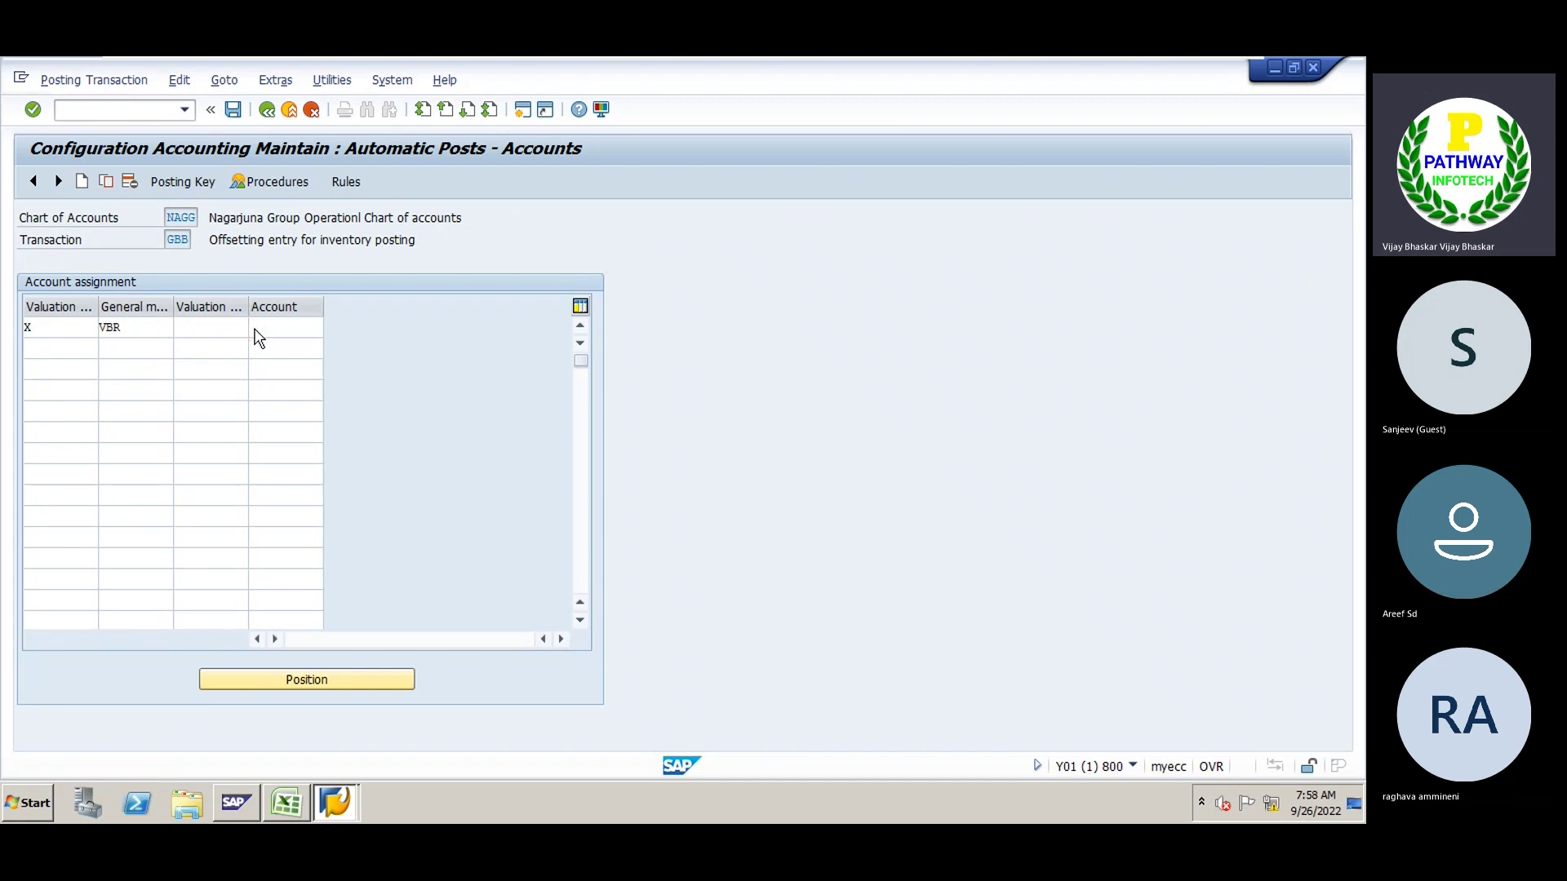
left_click(765, 584)
double_click(400, 577)
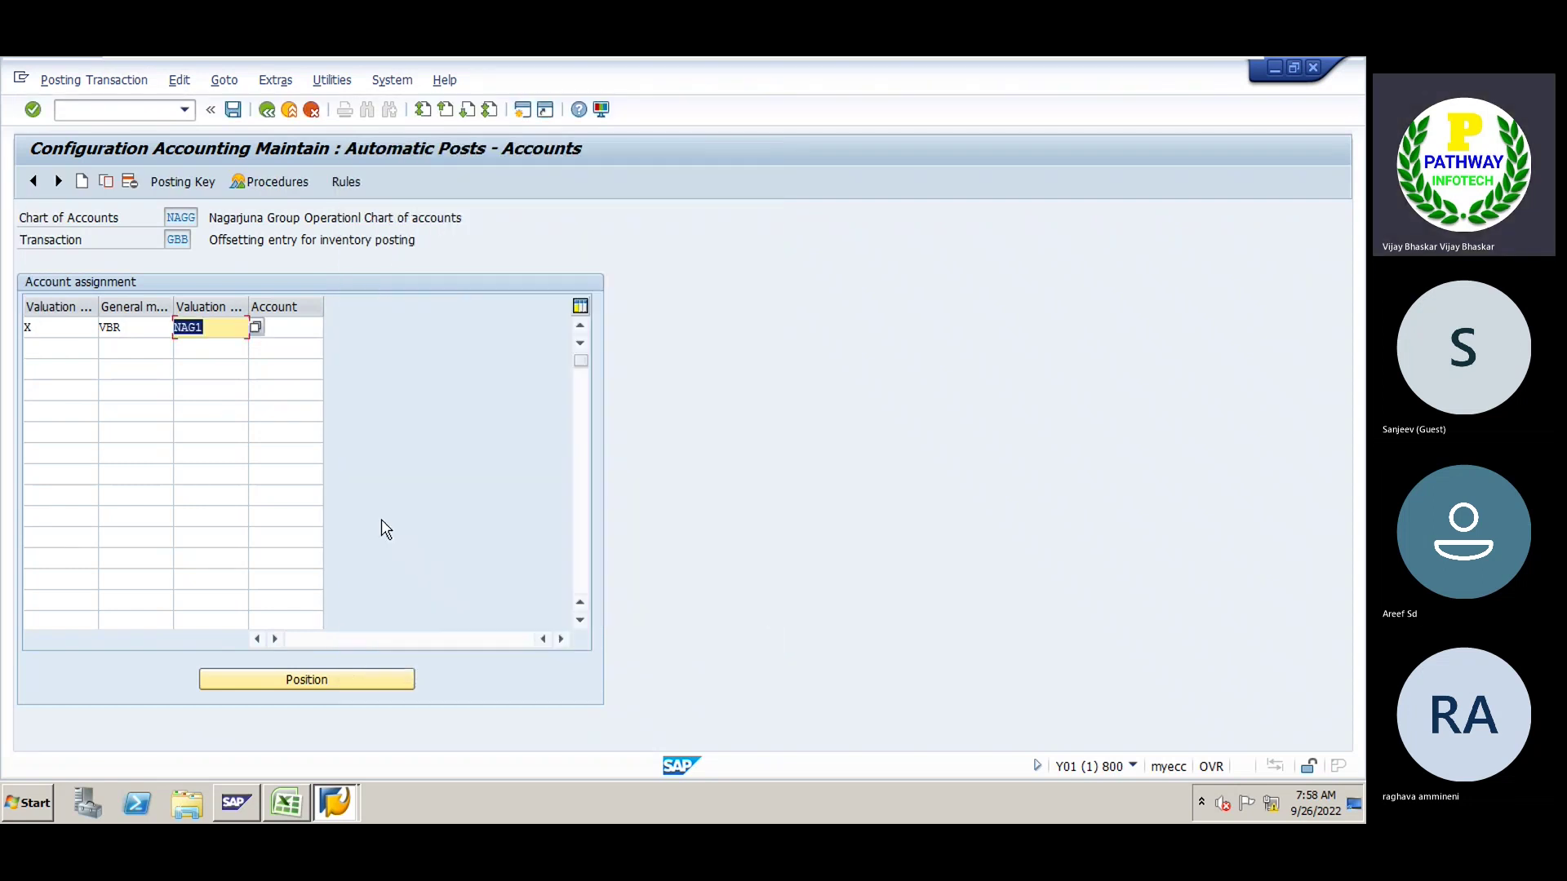
left_click(295, 329)
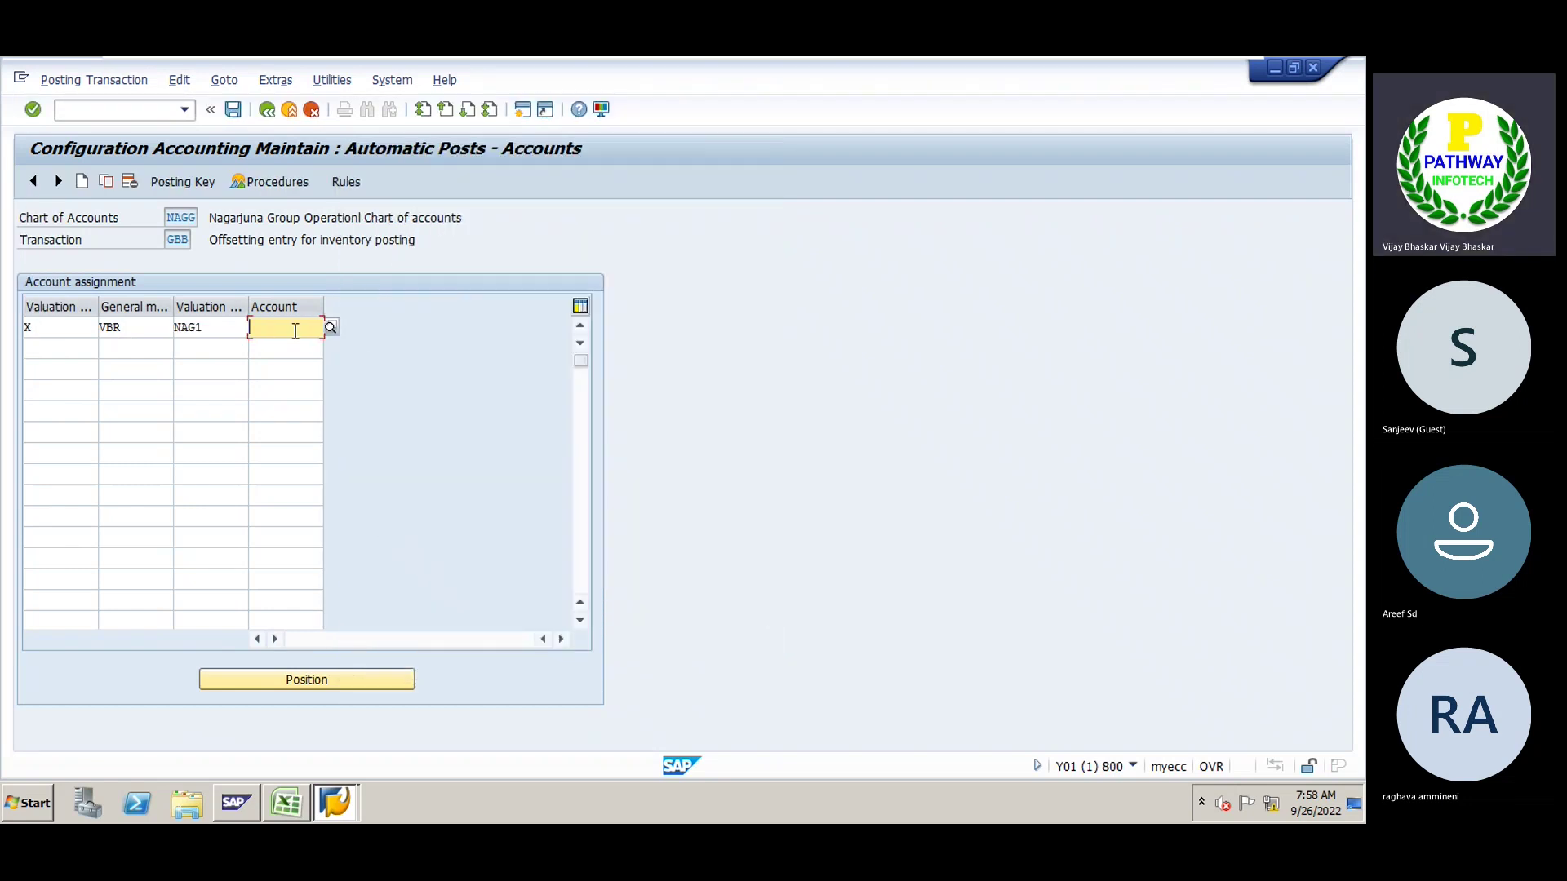
type("4000")
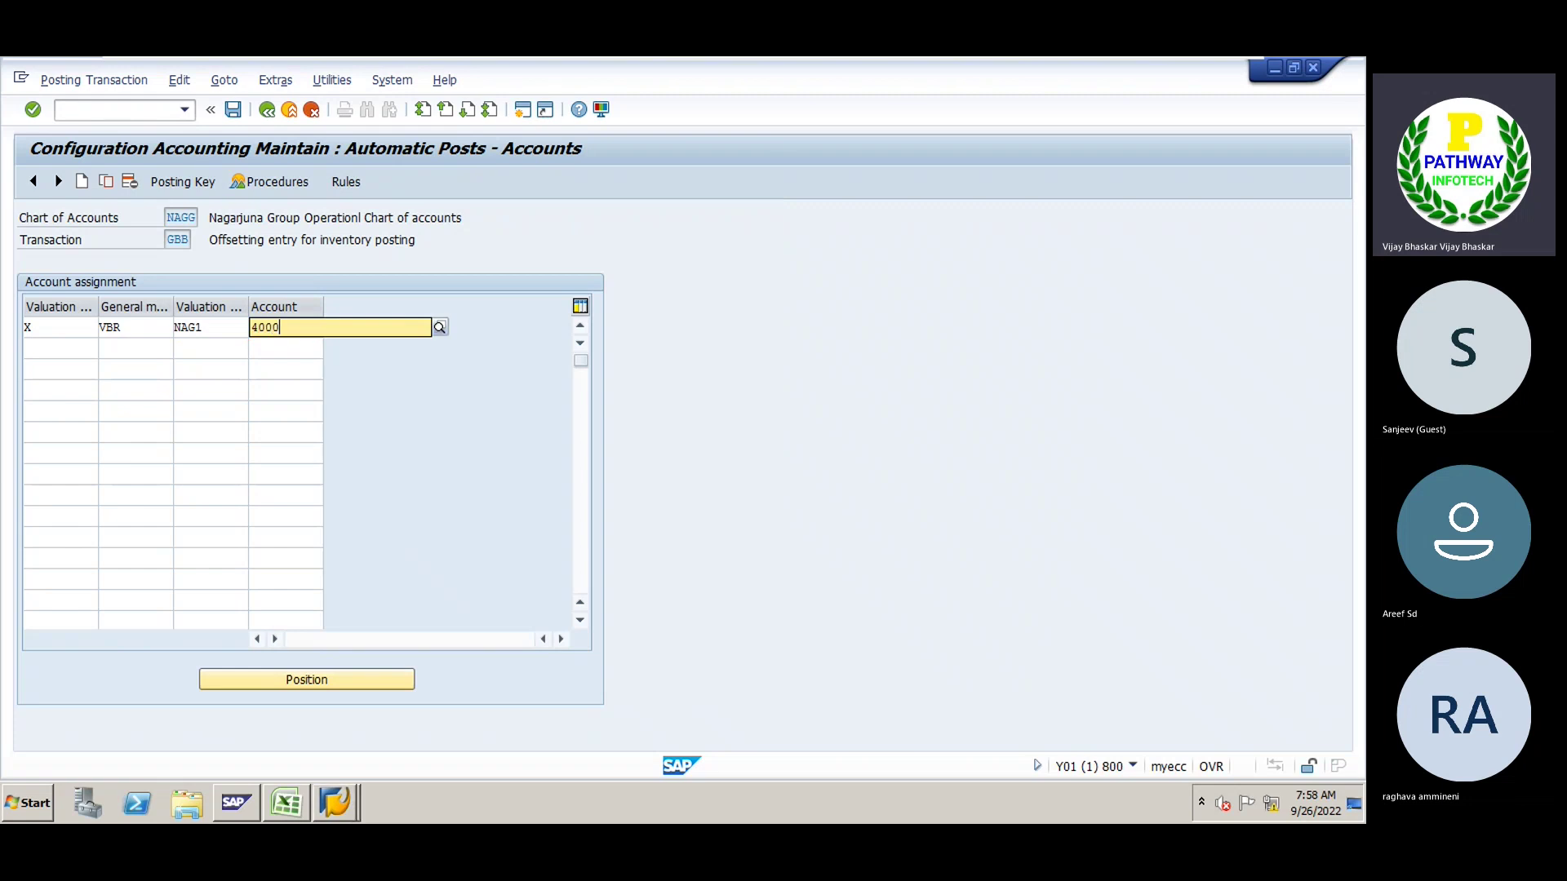
type("00")
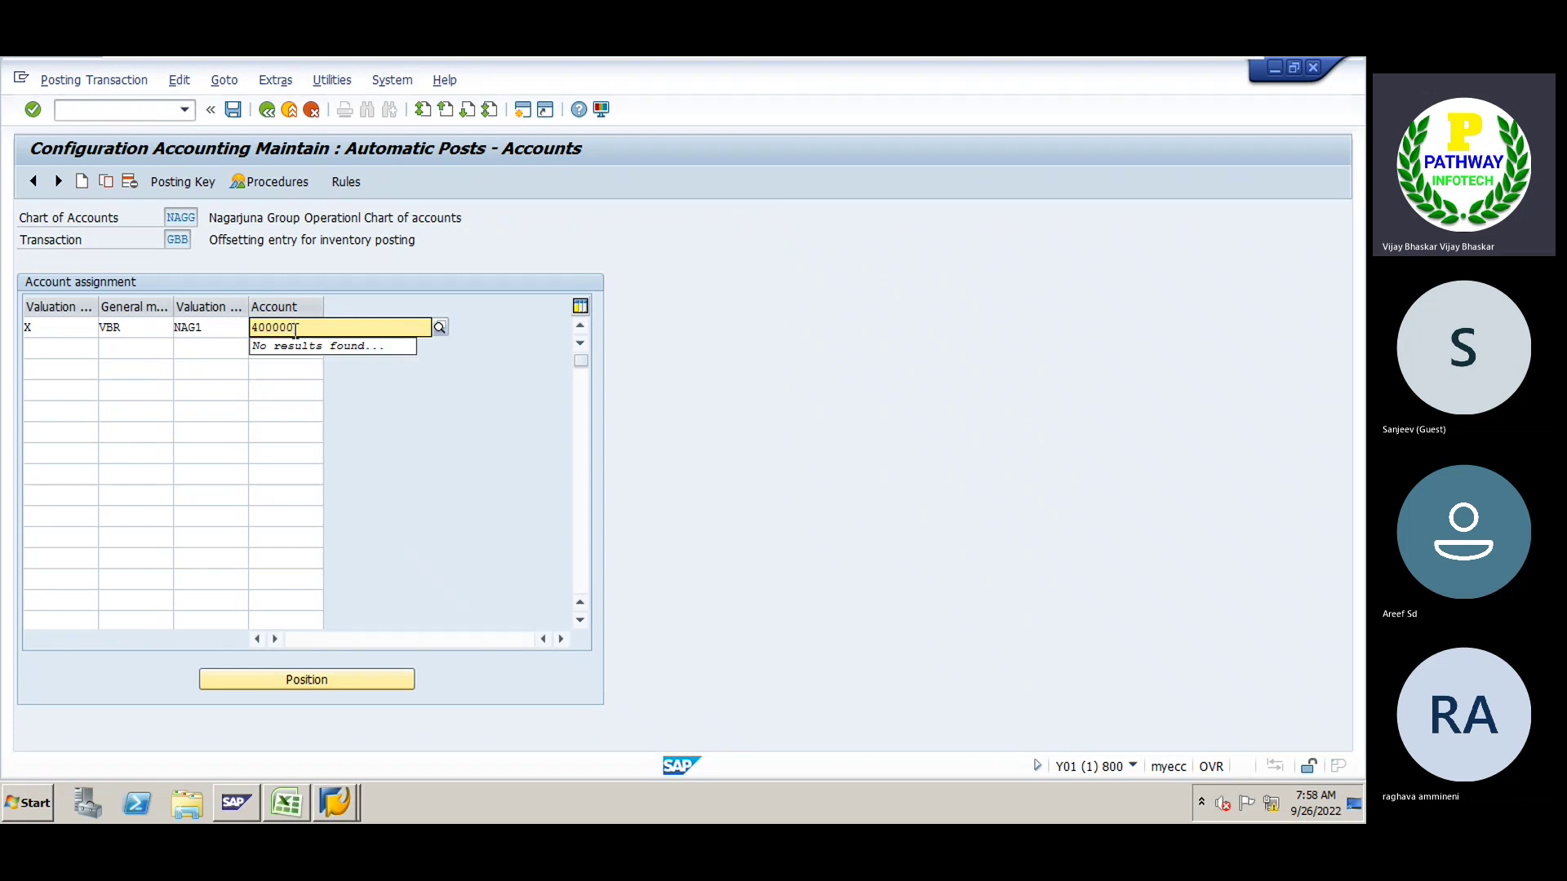
left_click(58, 348)
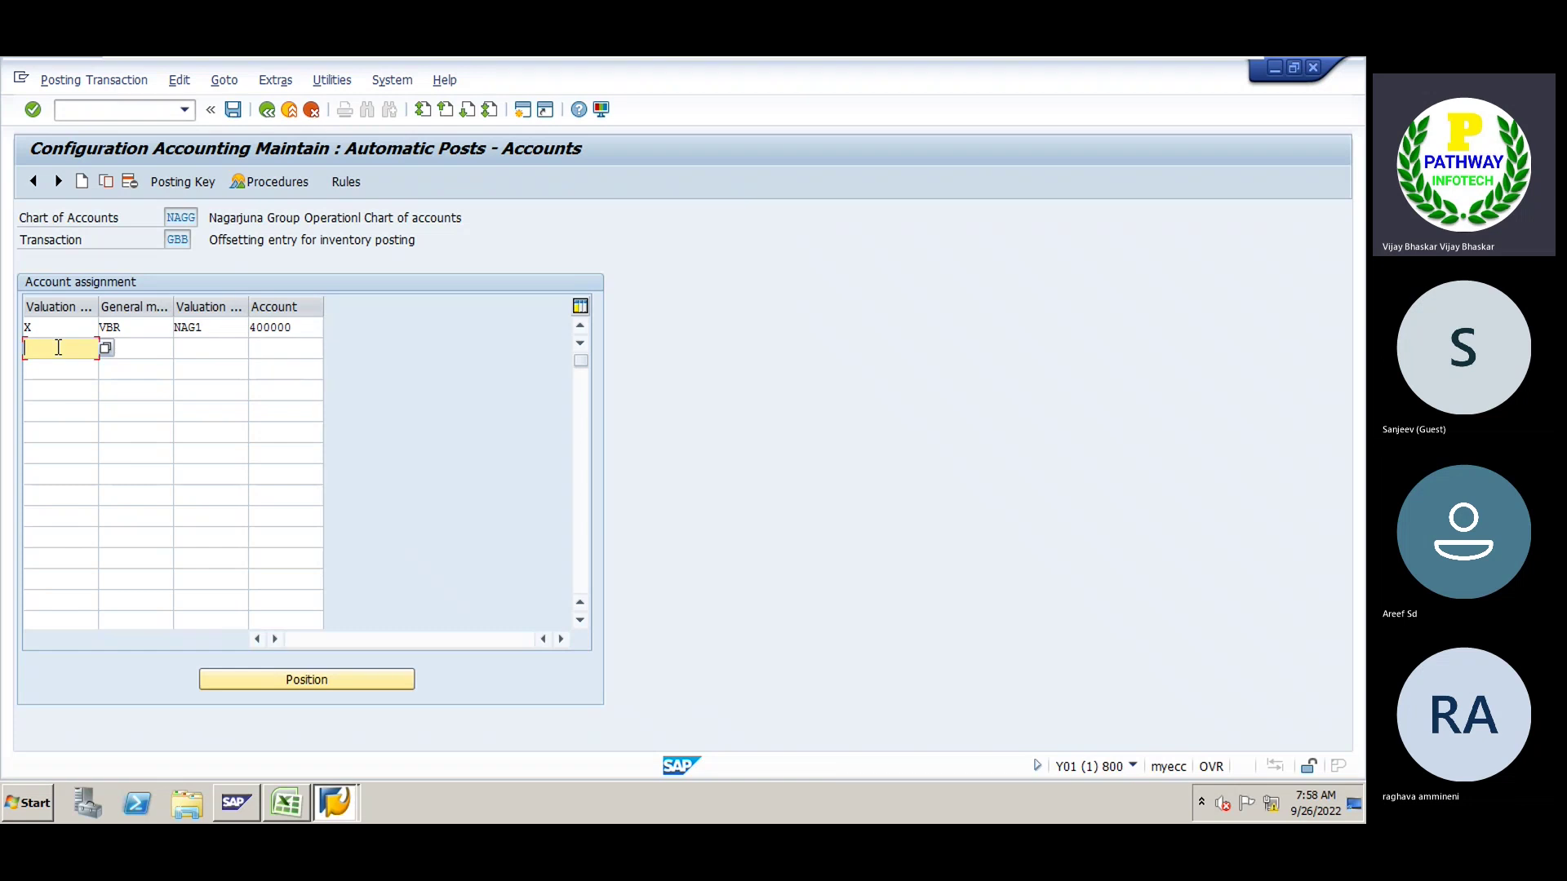
- Start row two with modifier X and general modification ZOF
type("x")
key("Tab")
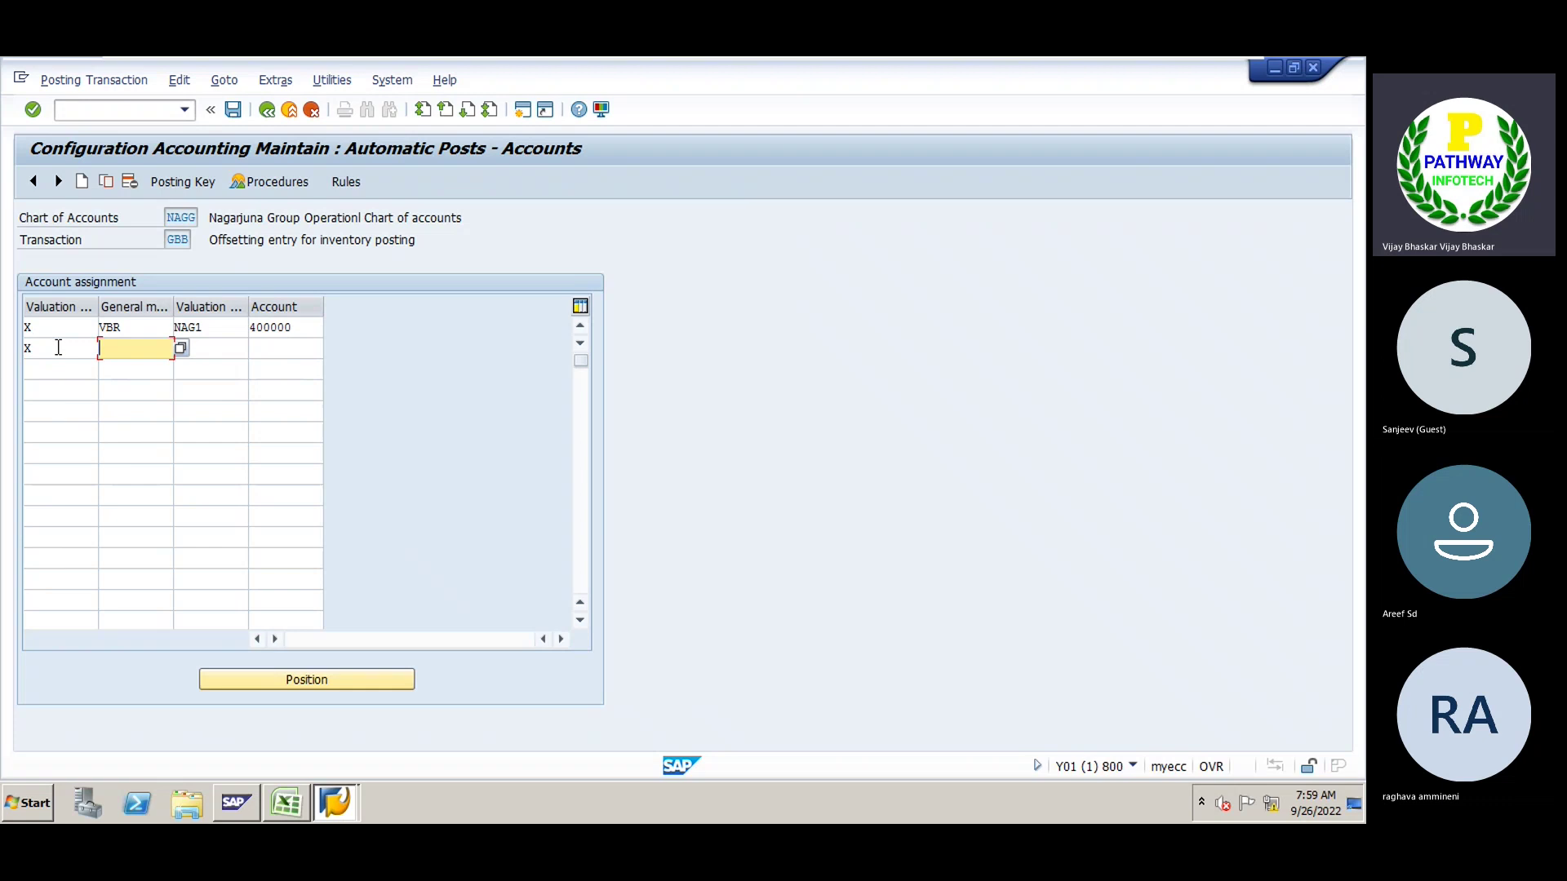
type("ZIF")
key("BackSpace")
key("BackSpace")
type("OF")
key("Tab")
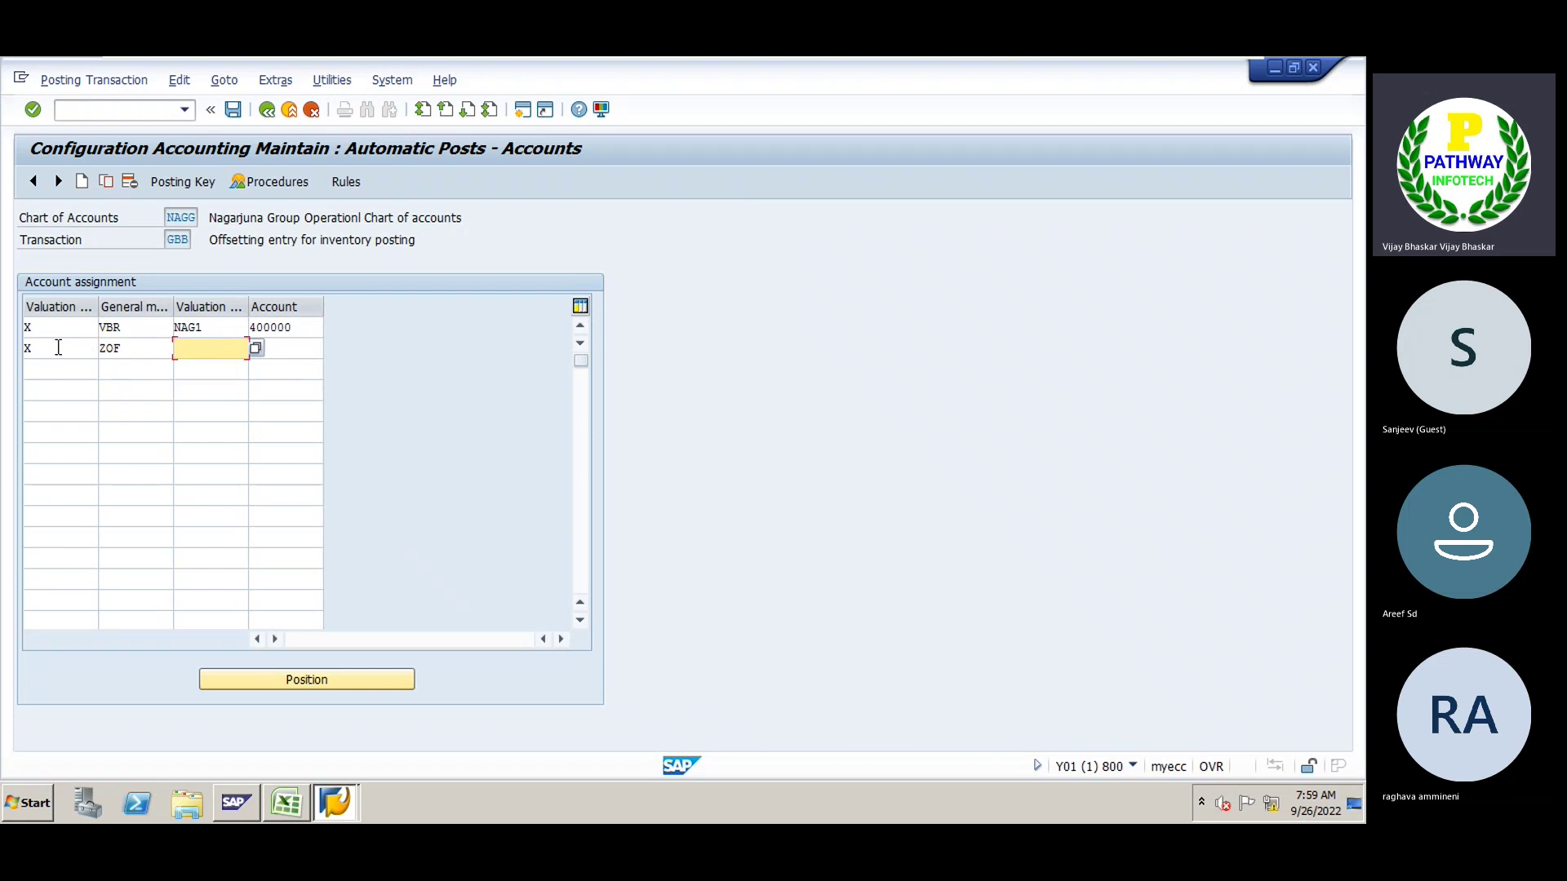
- Complete the ZOF row with valuation class NAG2 and account 300200
left_click(256, 348)
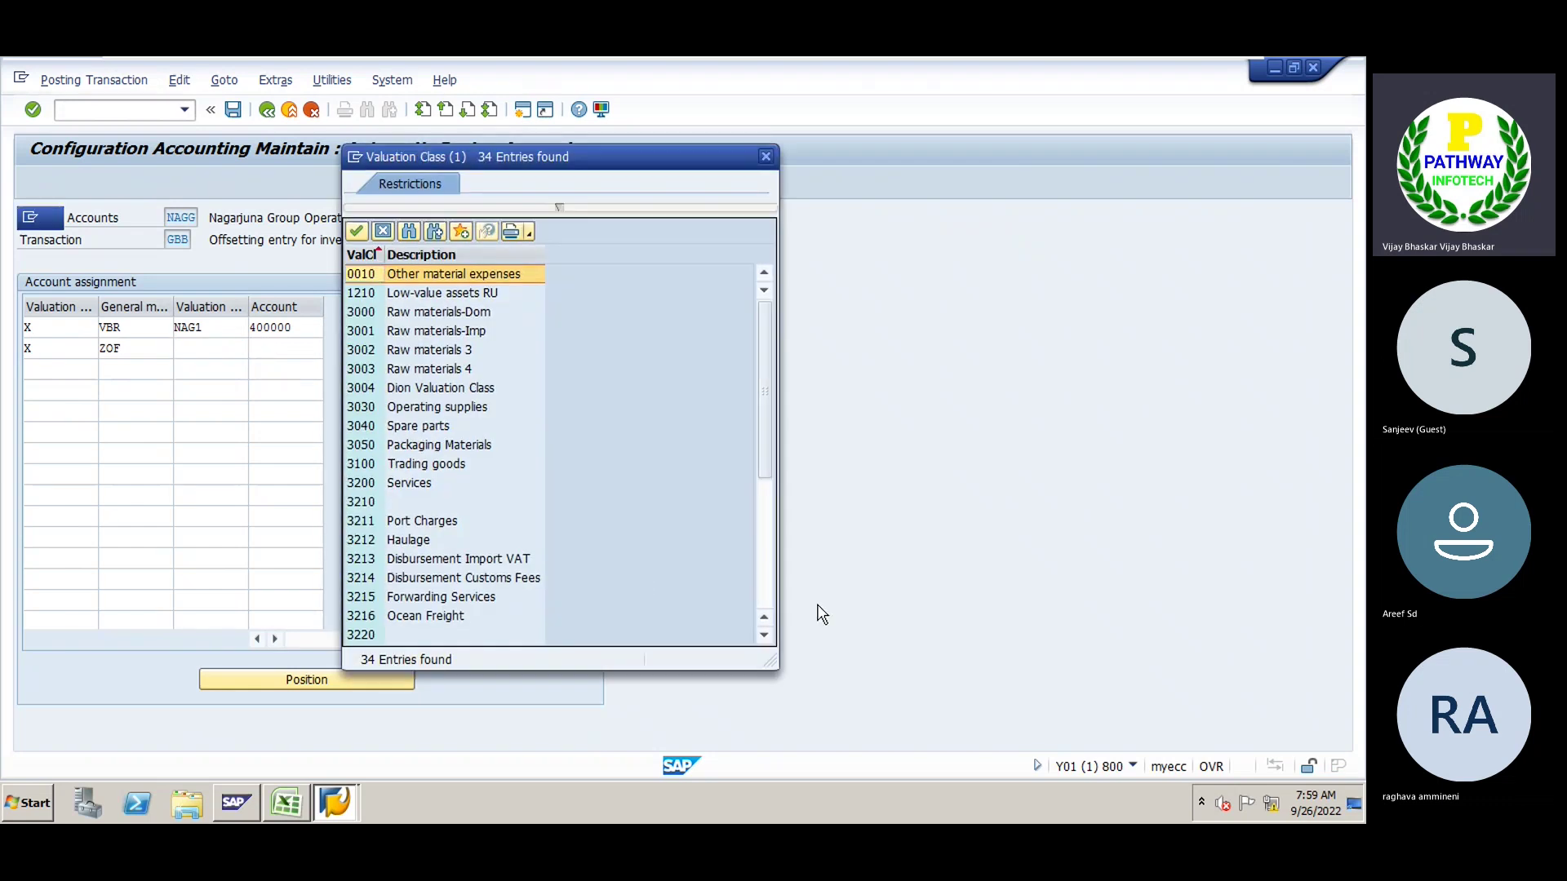
left_click(771, 593)
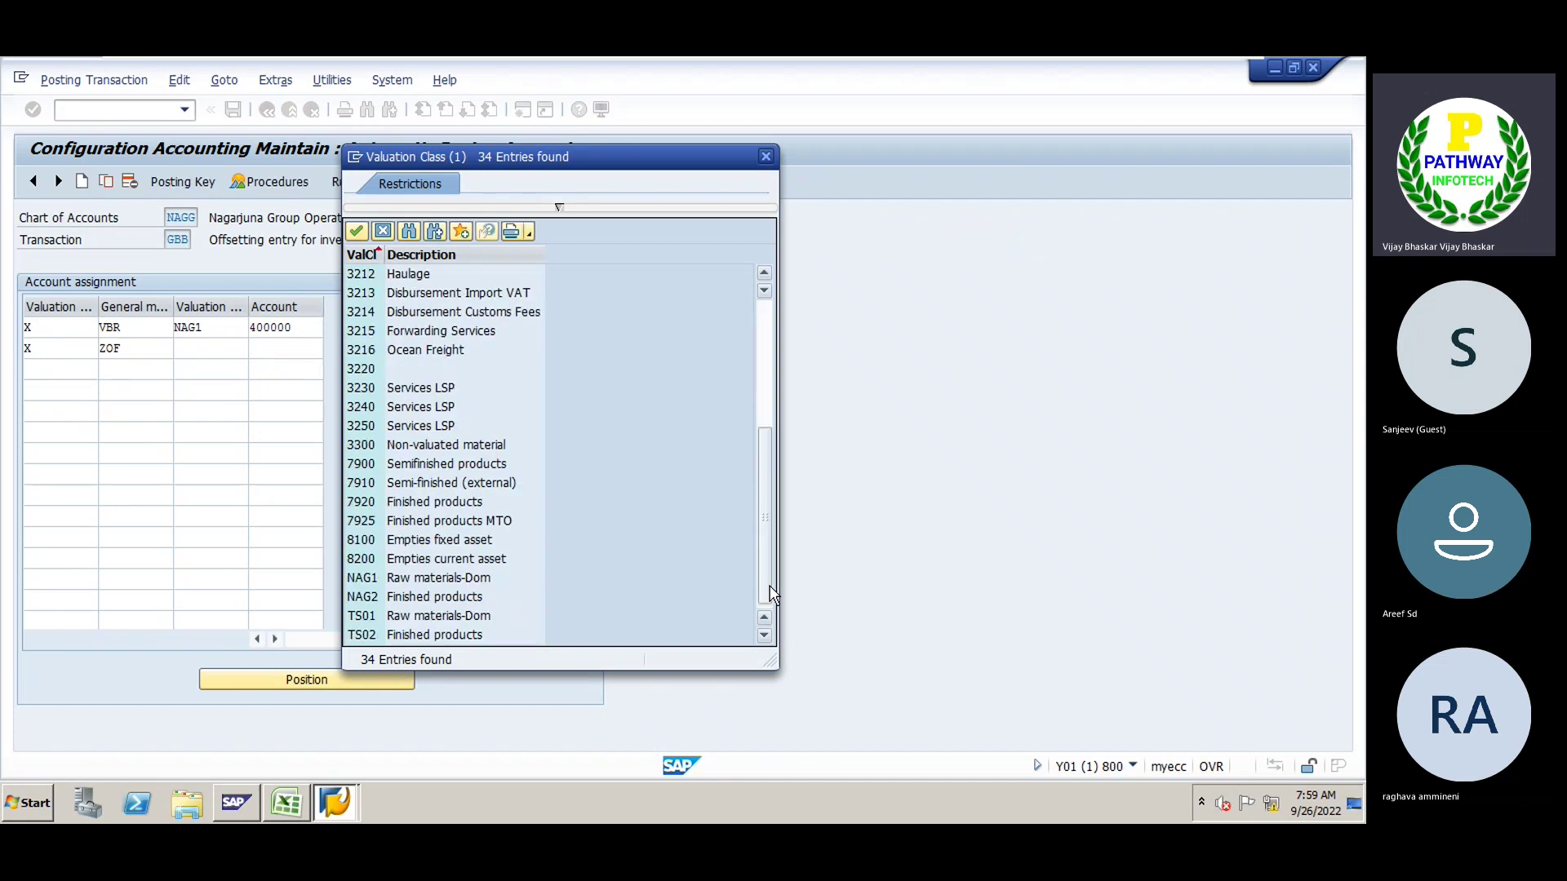
double_click(377, 599)
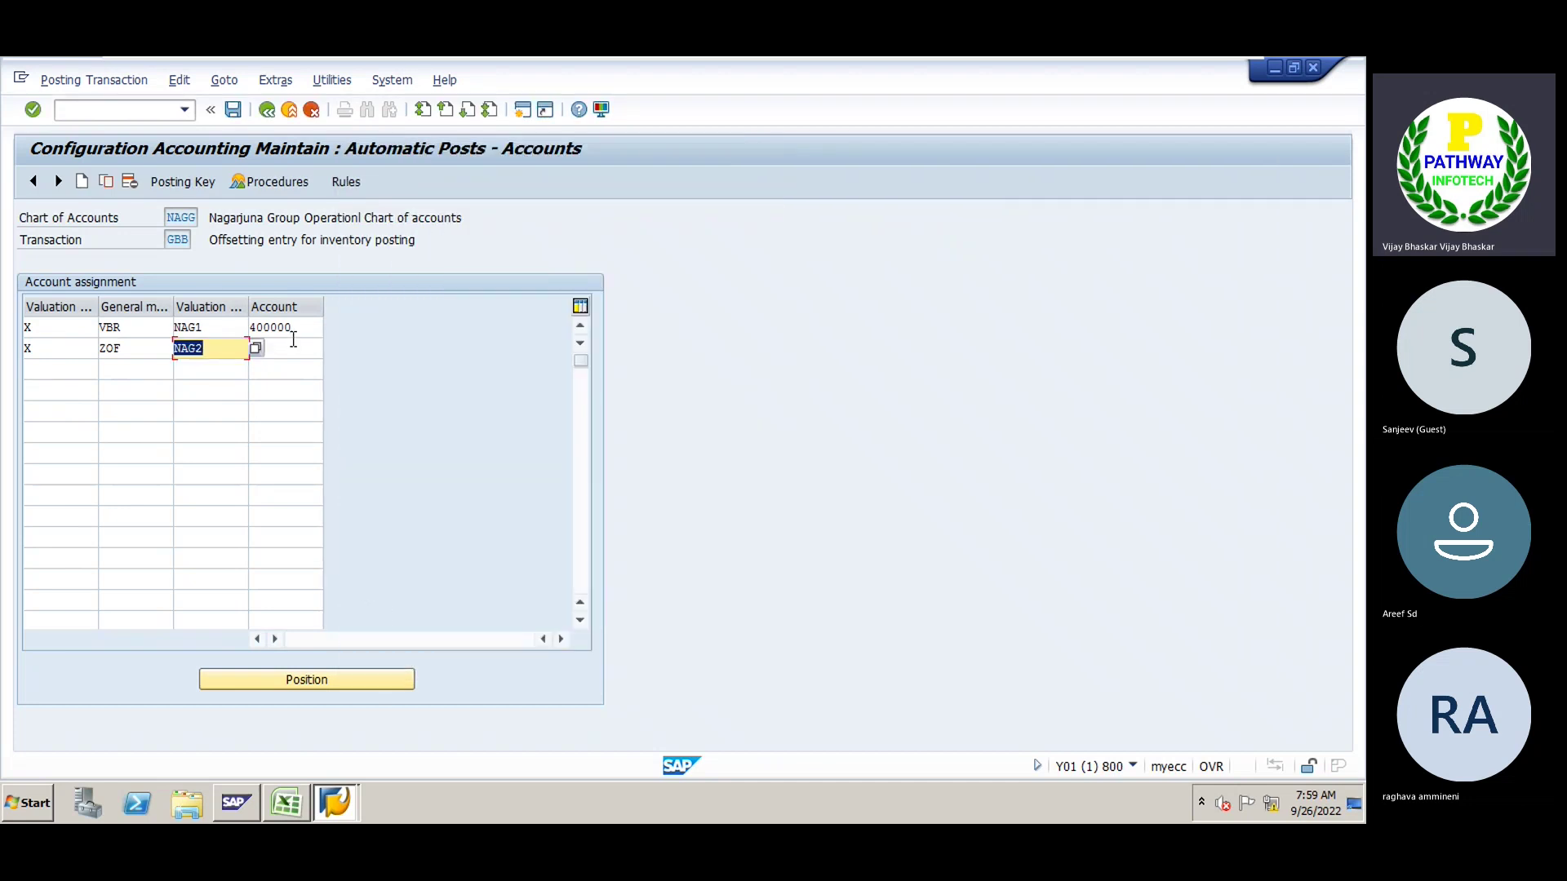
left_click(293, 341)
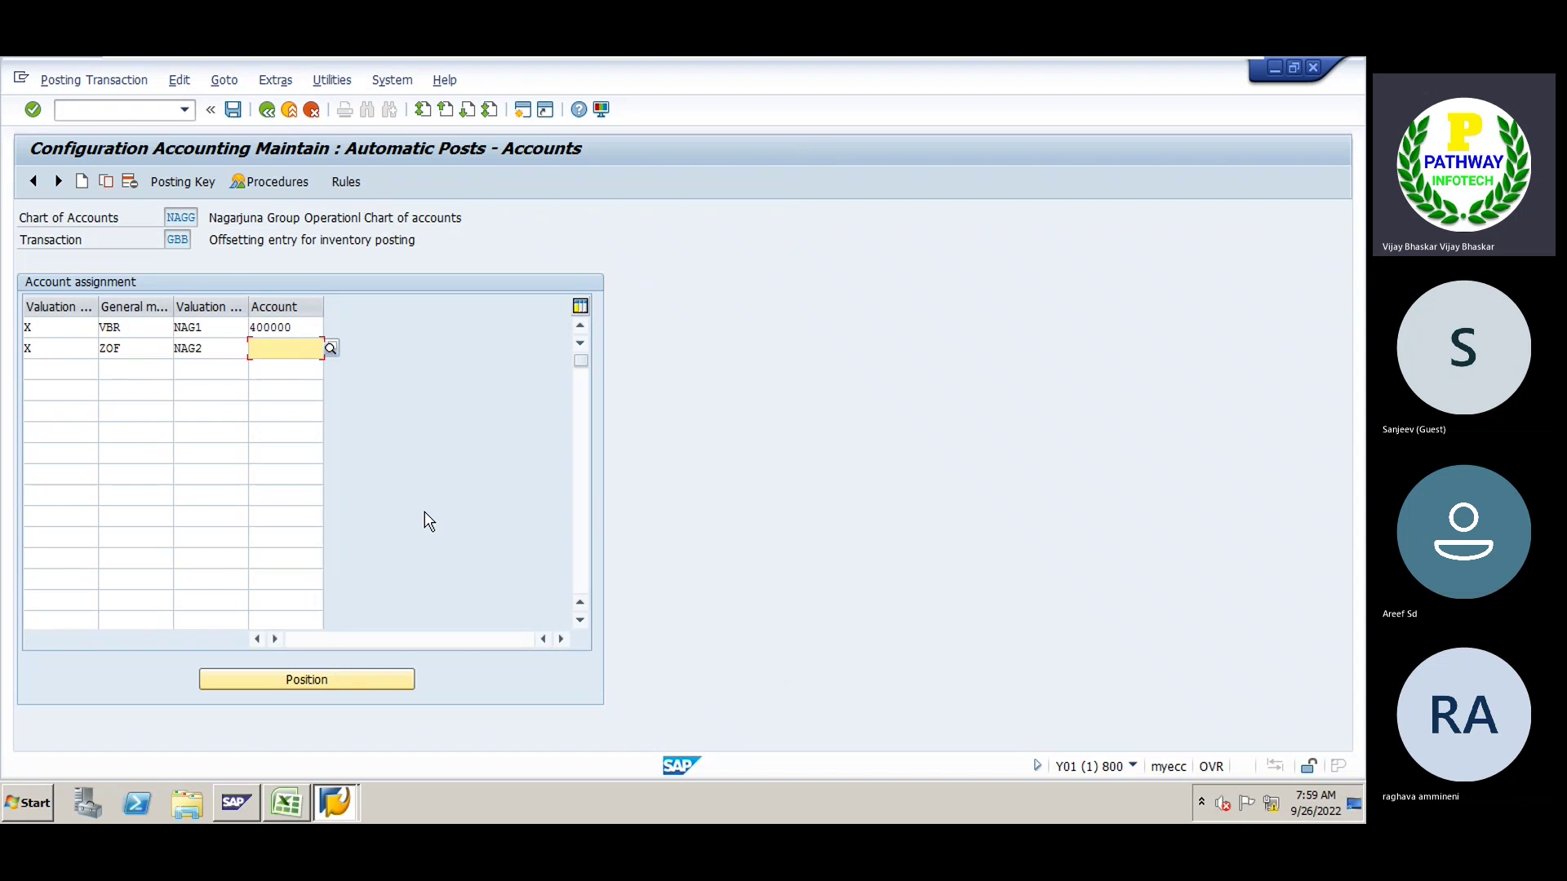
type("300200")
key("Return")
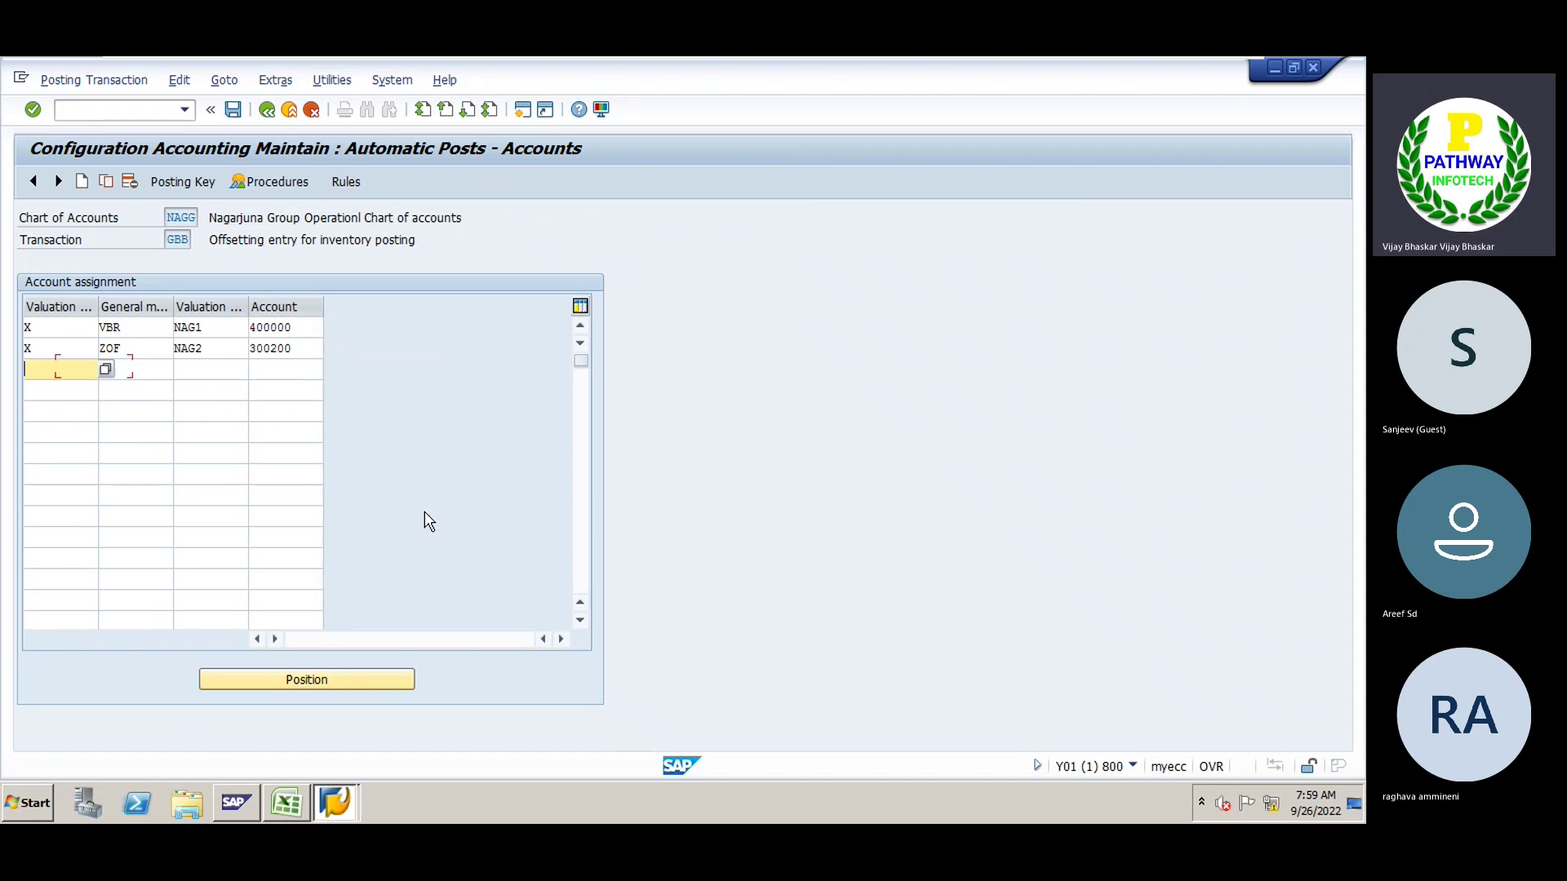
- Add an X/AUF row with NAG2 and account 300200 copied from the ZOF row
type("X")
key("Tab")
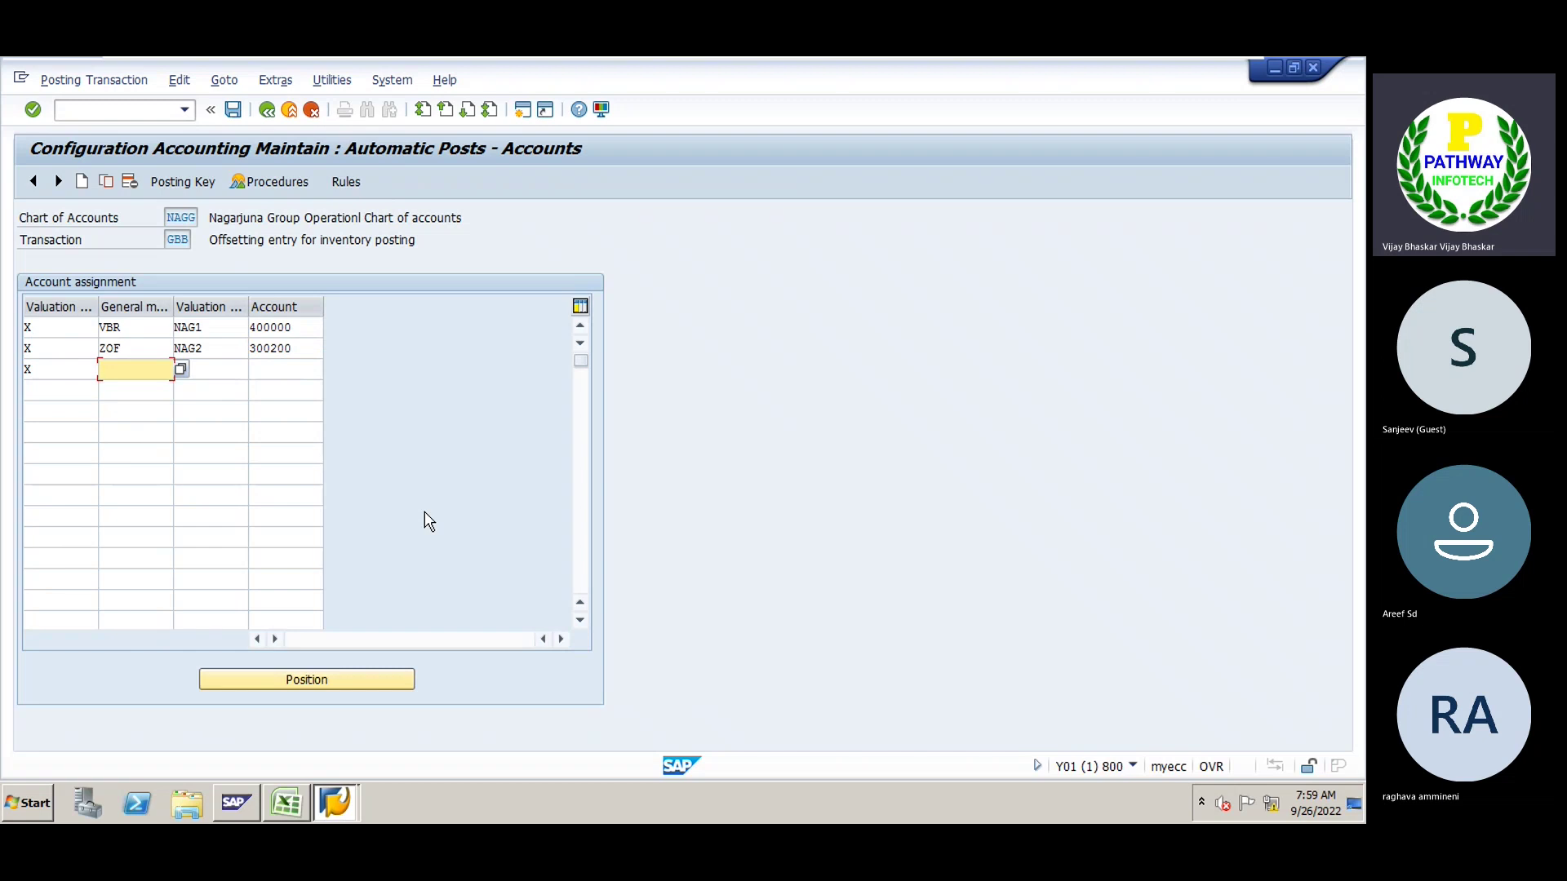
type("AUF")
key("Tab")
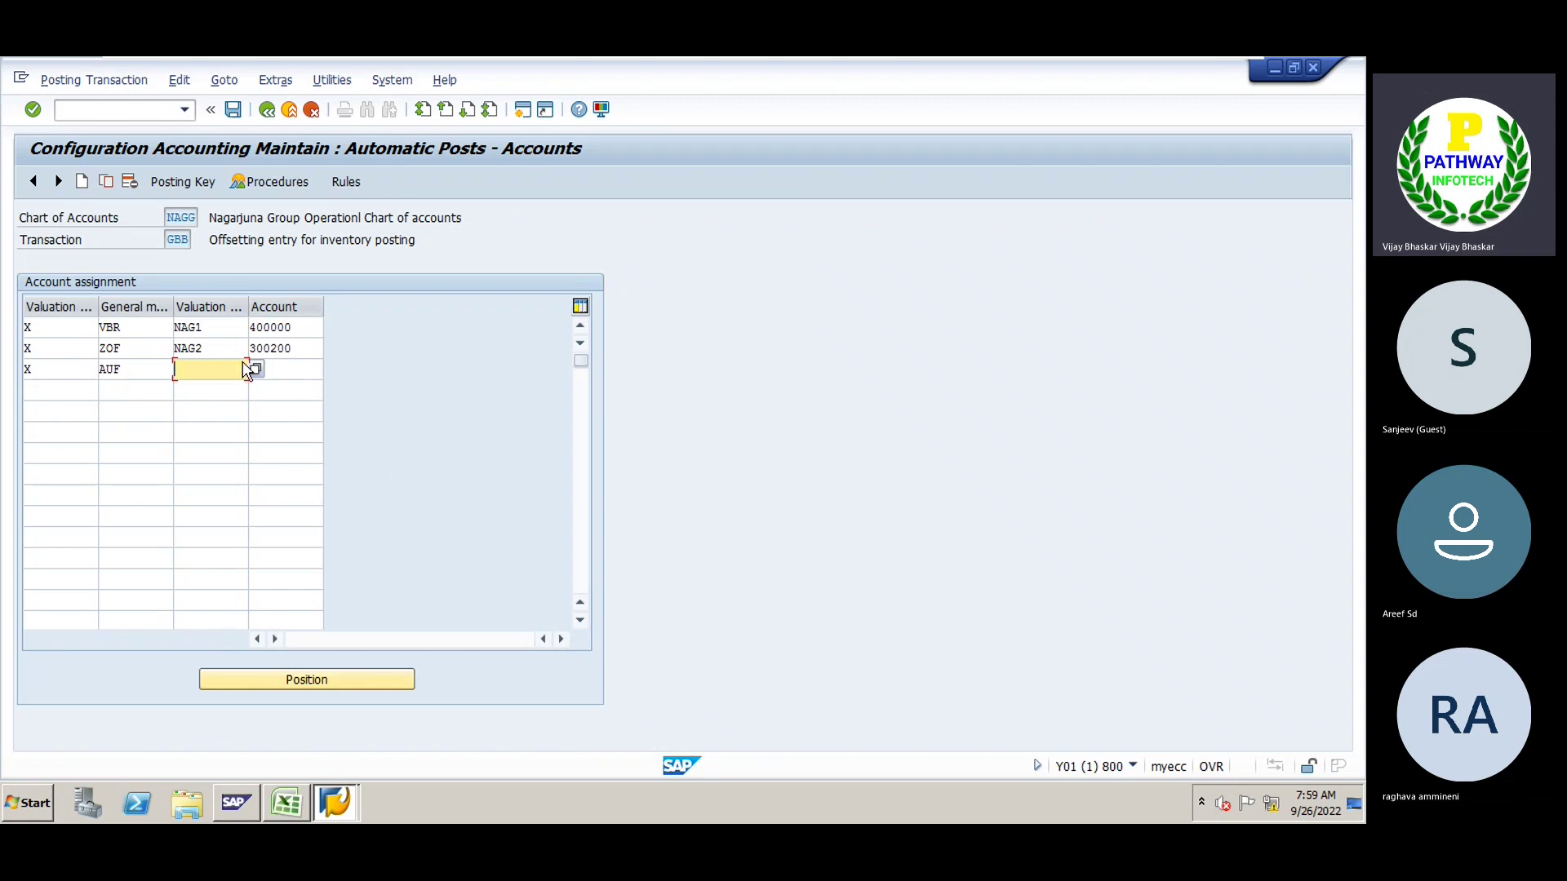
left_click(214, 348)
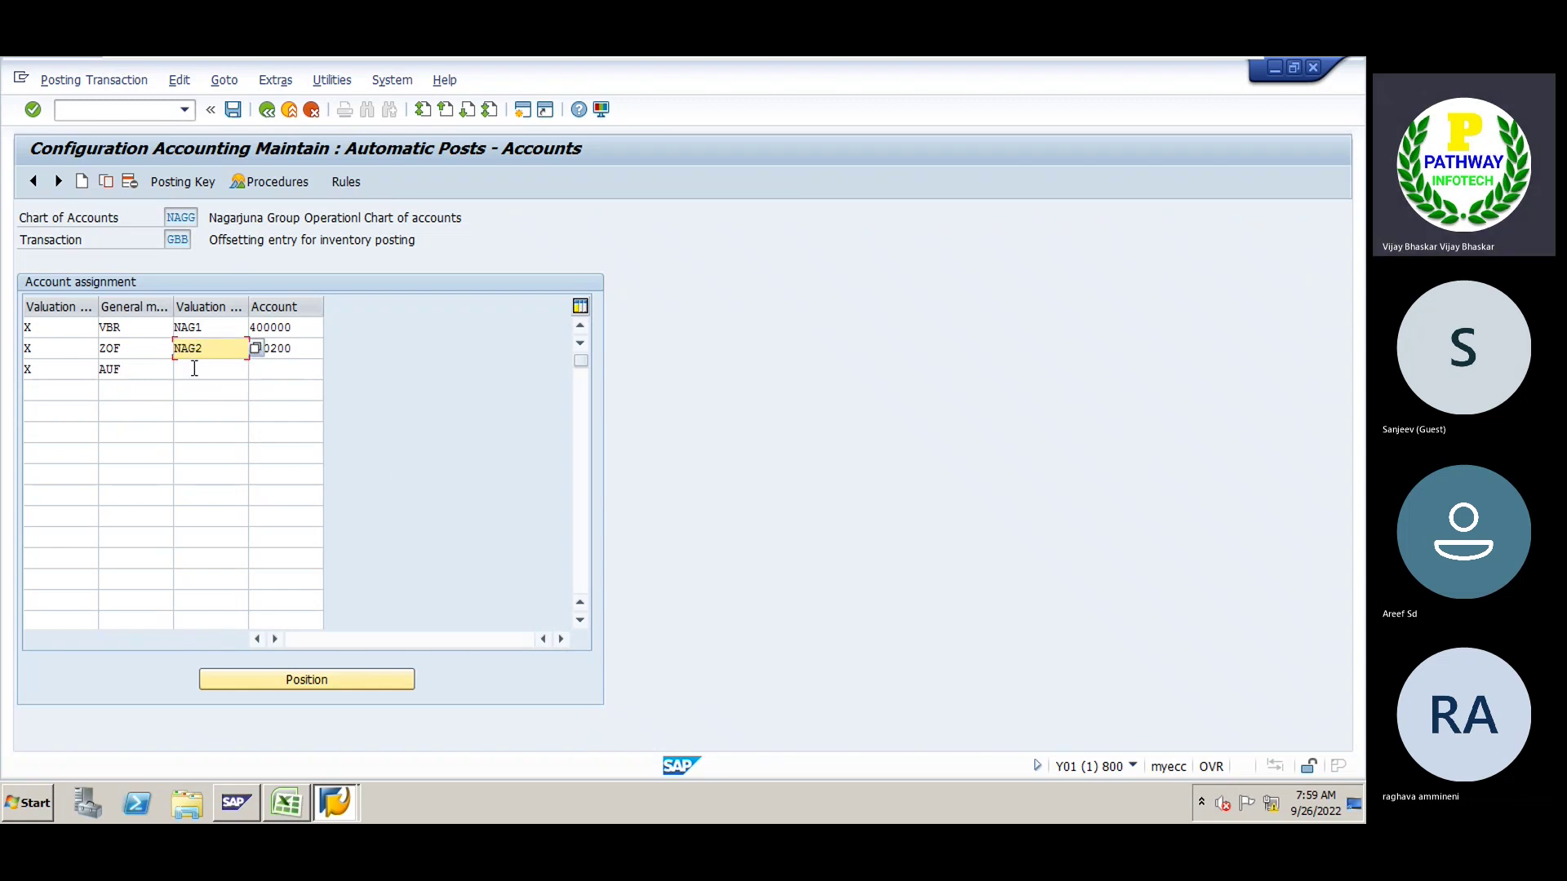
left_click(194, 369)
type("NAG2")
left_click(282, 368)
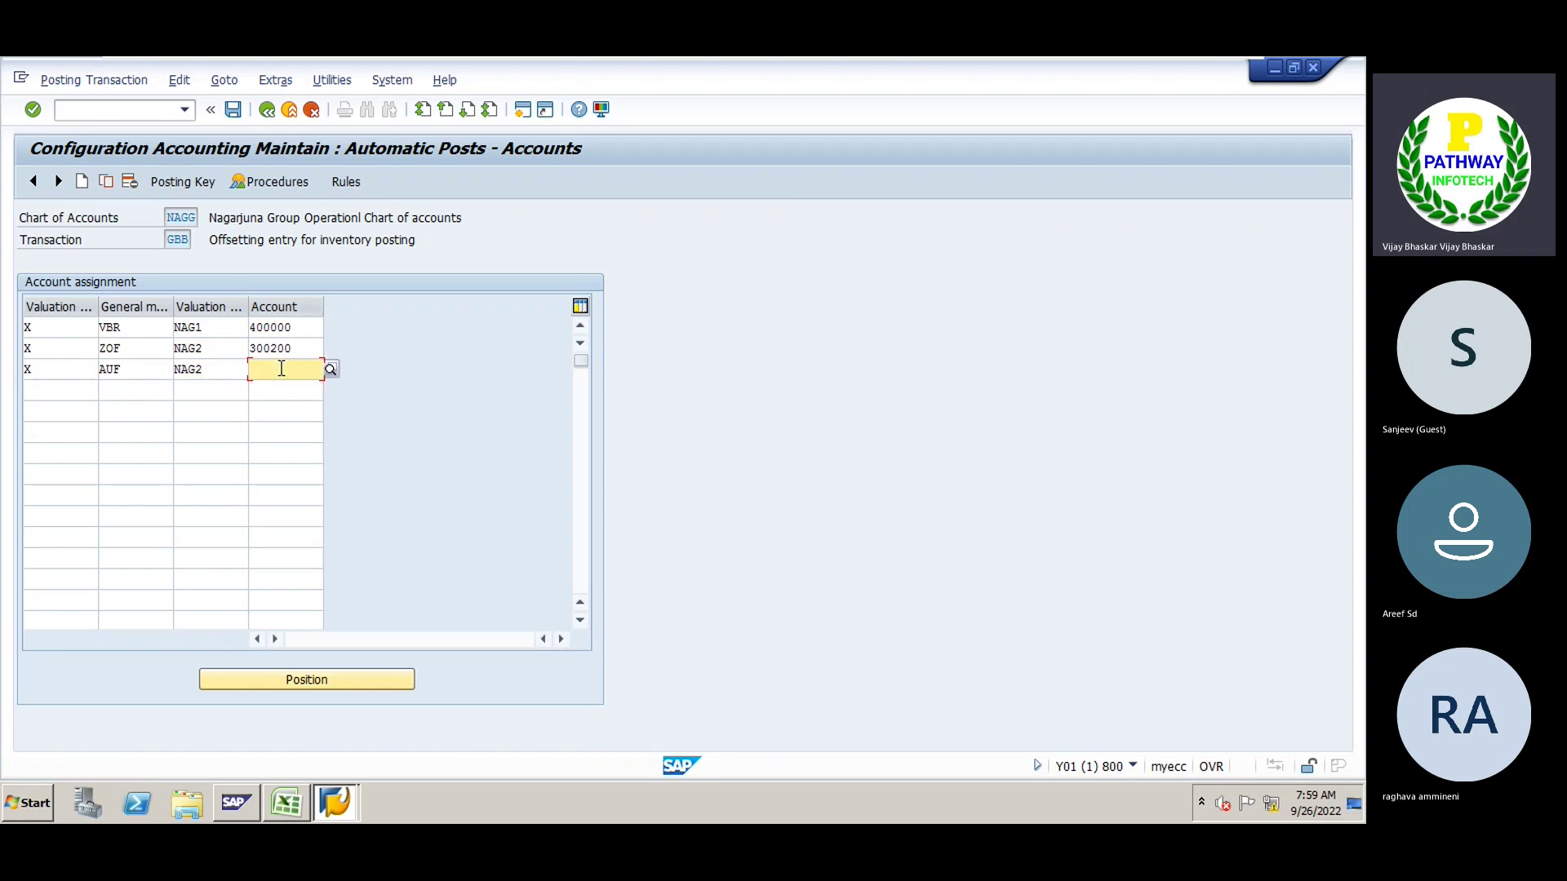
left_click_drag(305, 348, 224, 346)
key("ctrl+c")
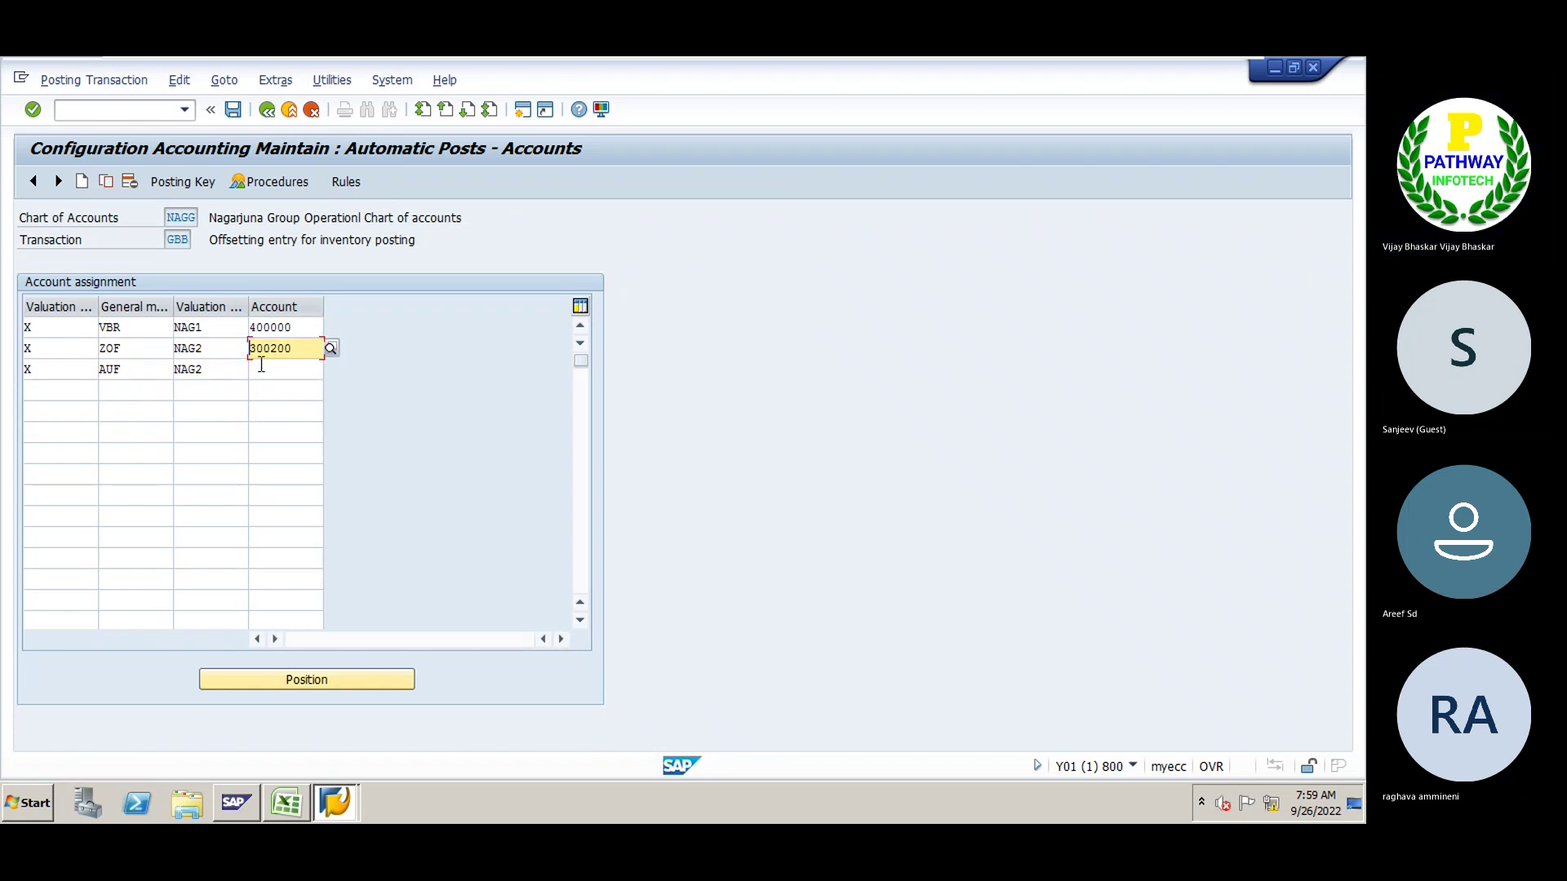
left_click(261, 369)
key("ctrl+v")
- Add an X/VAY row with NAG2 and account 300200 copied from the AUF row
left_click(47, 391)
type("X")
key("Tab")
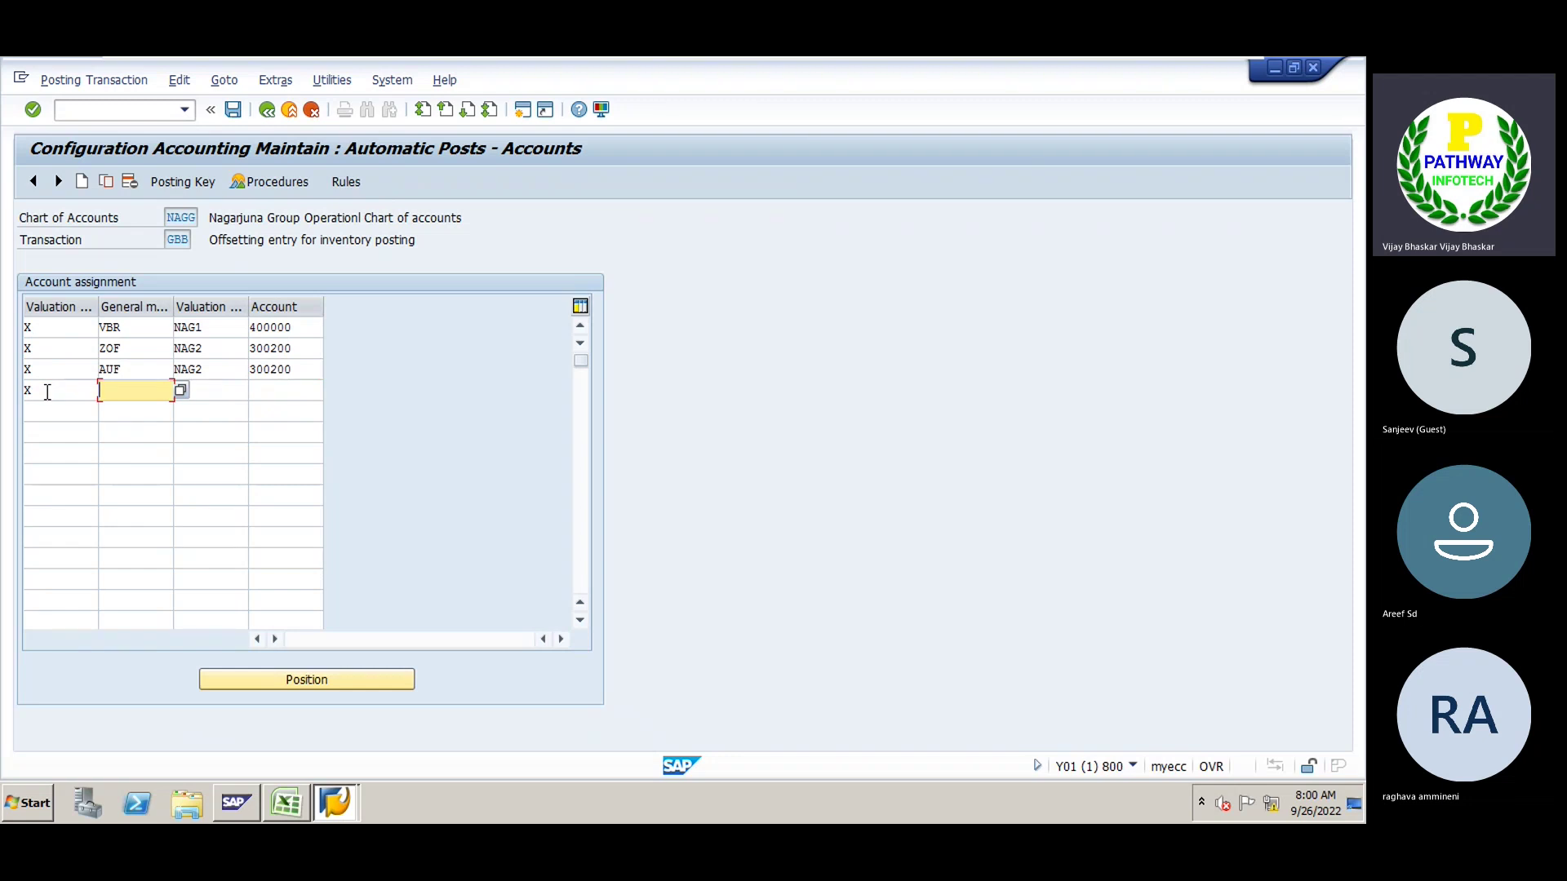
type("VAY")
key("Tab")
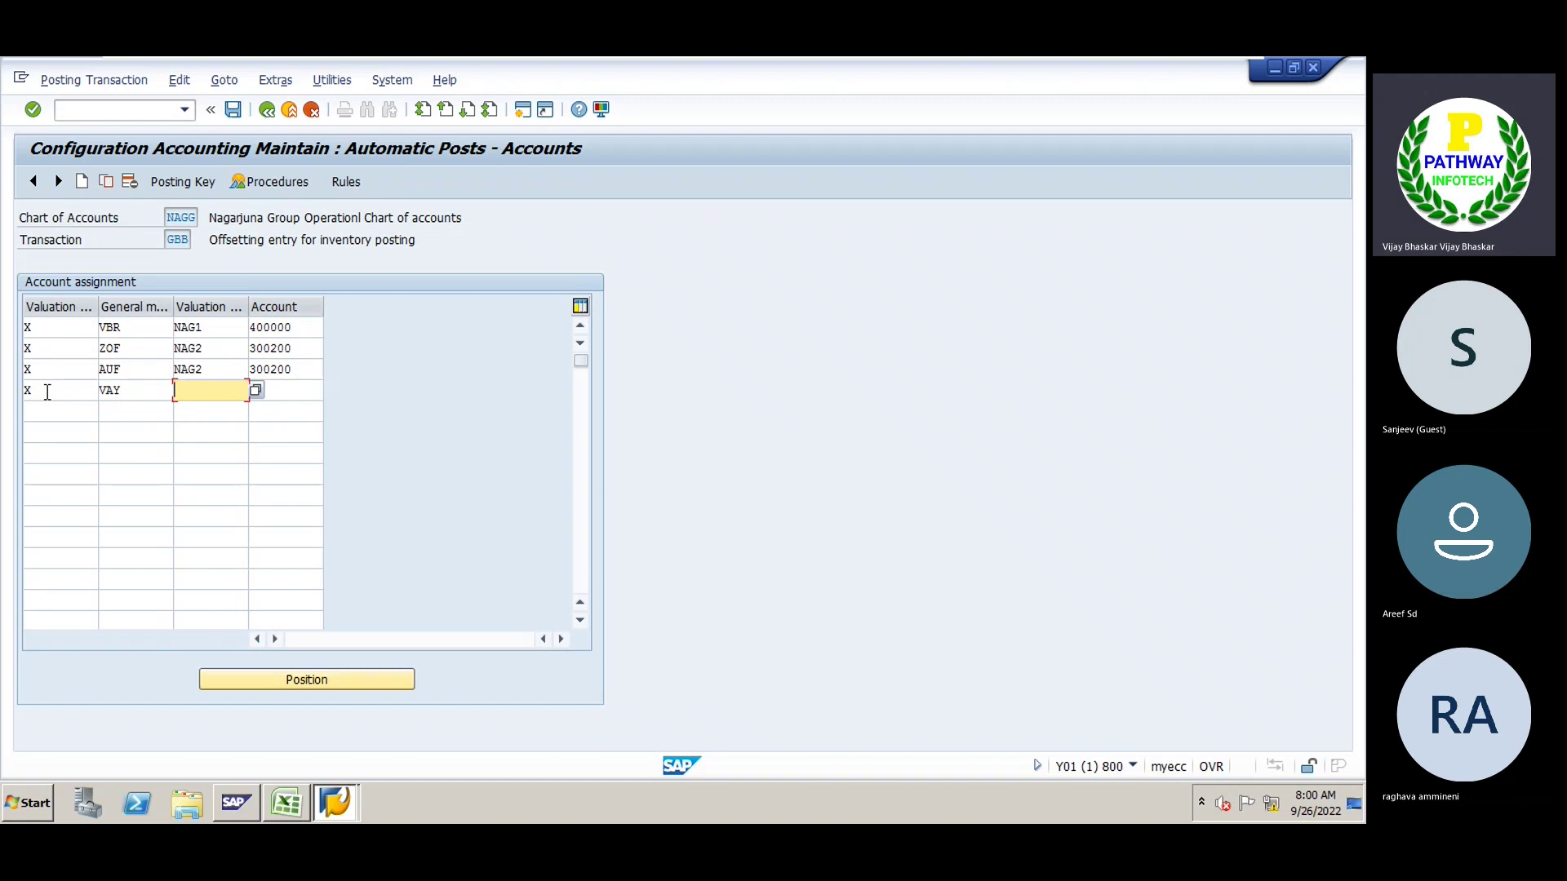
left_click_drag(204, 369, 162, 366)
key("ctrl+c")
left_click(196, 390)
key("ctrl+v")
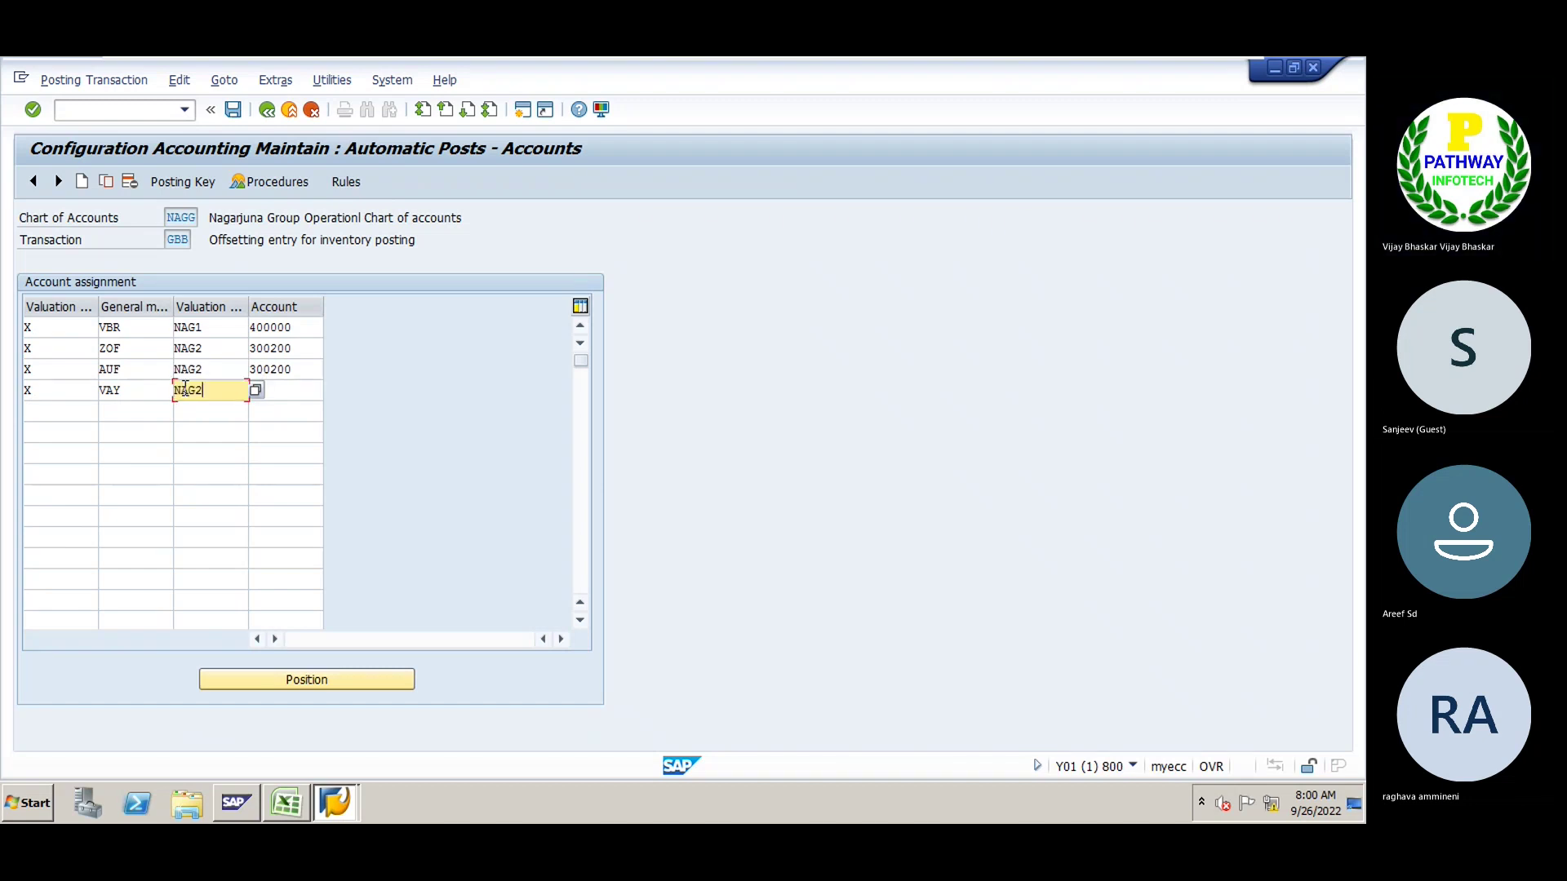
left_click(298, 371)
left_click_drag(298, 371, 250, 369)
key("ctrl+c")
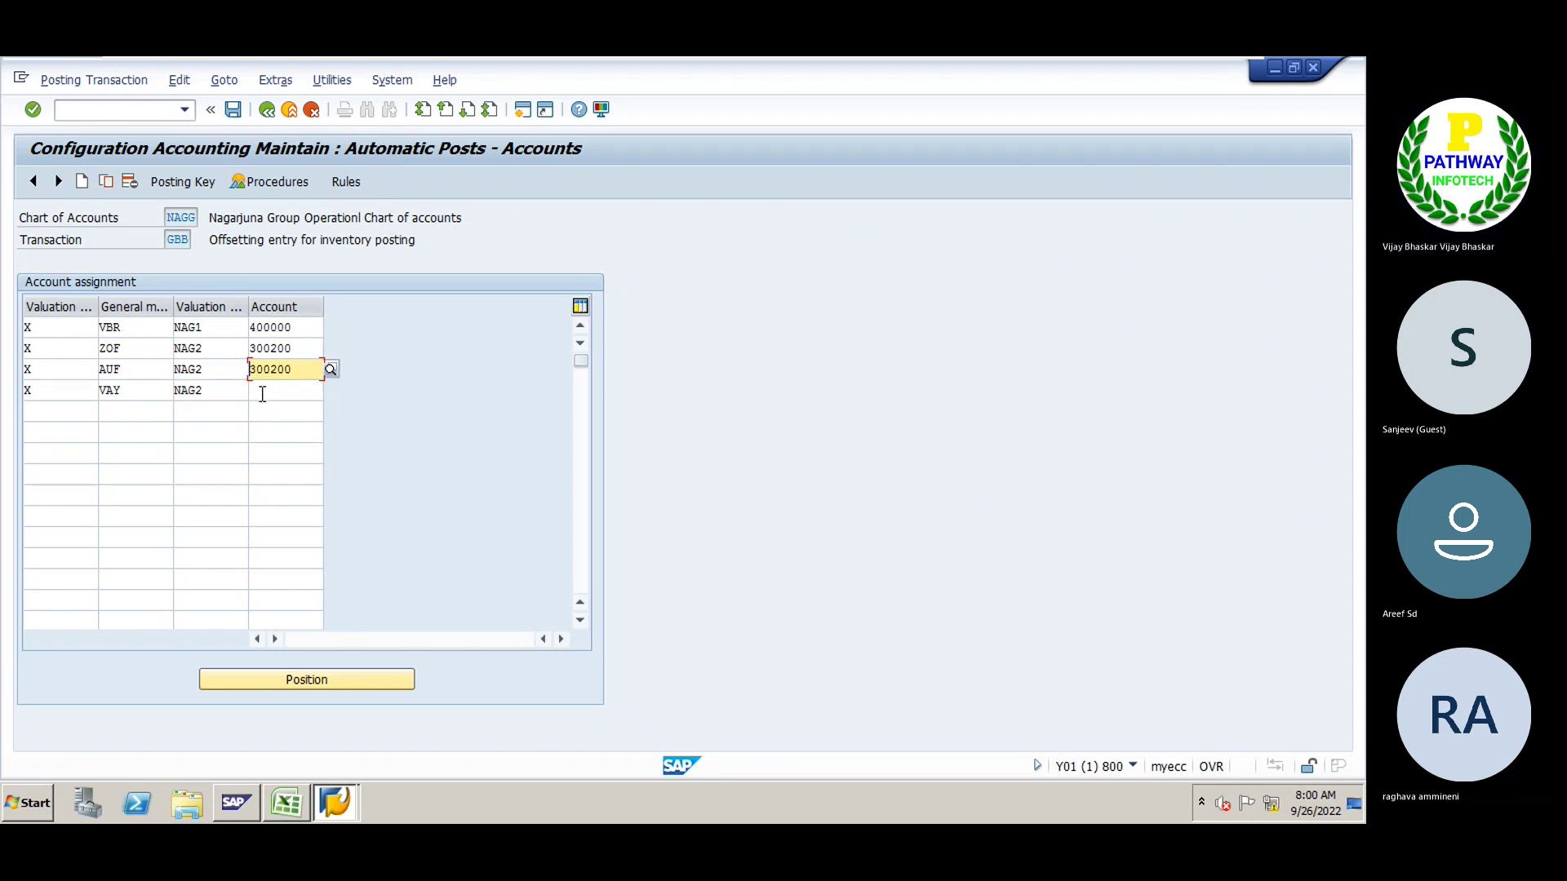
left_click(261, 391)
key("ctrl+v")
- Add an X/VAX row with NAG2 and account 300200, then validate the entries
left_click(47, 410)
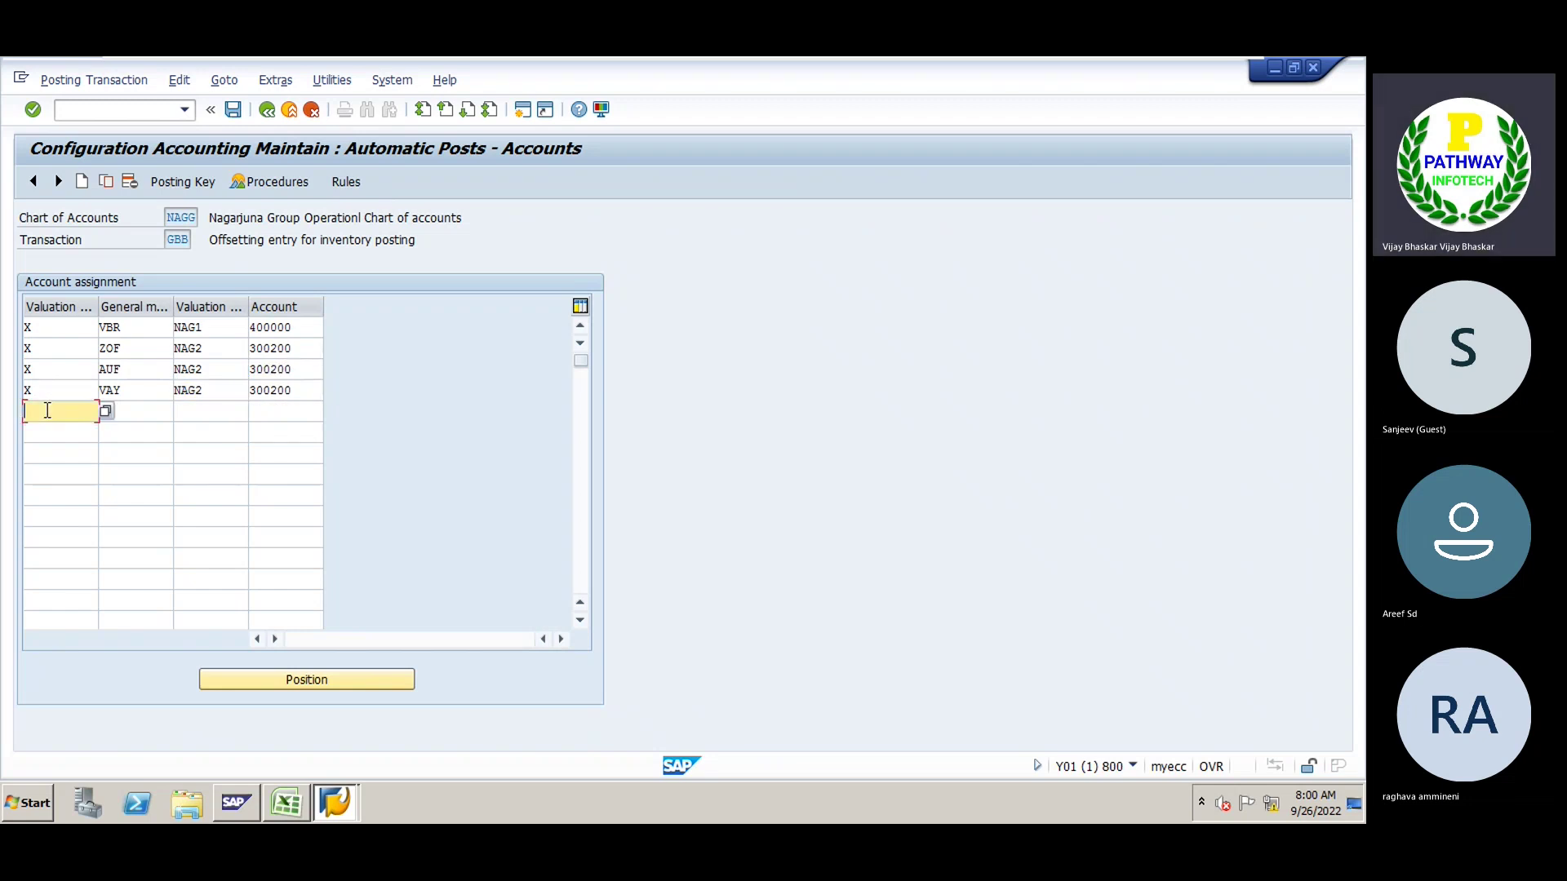
type("X")
key("Tab")
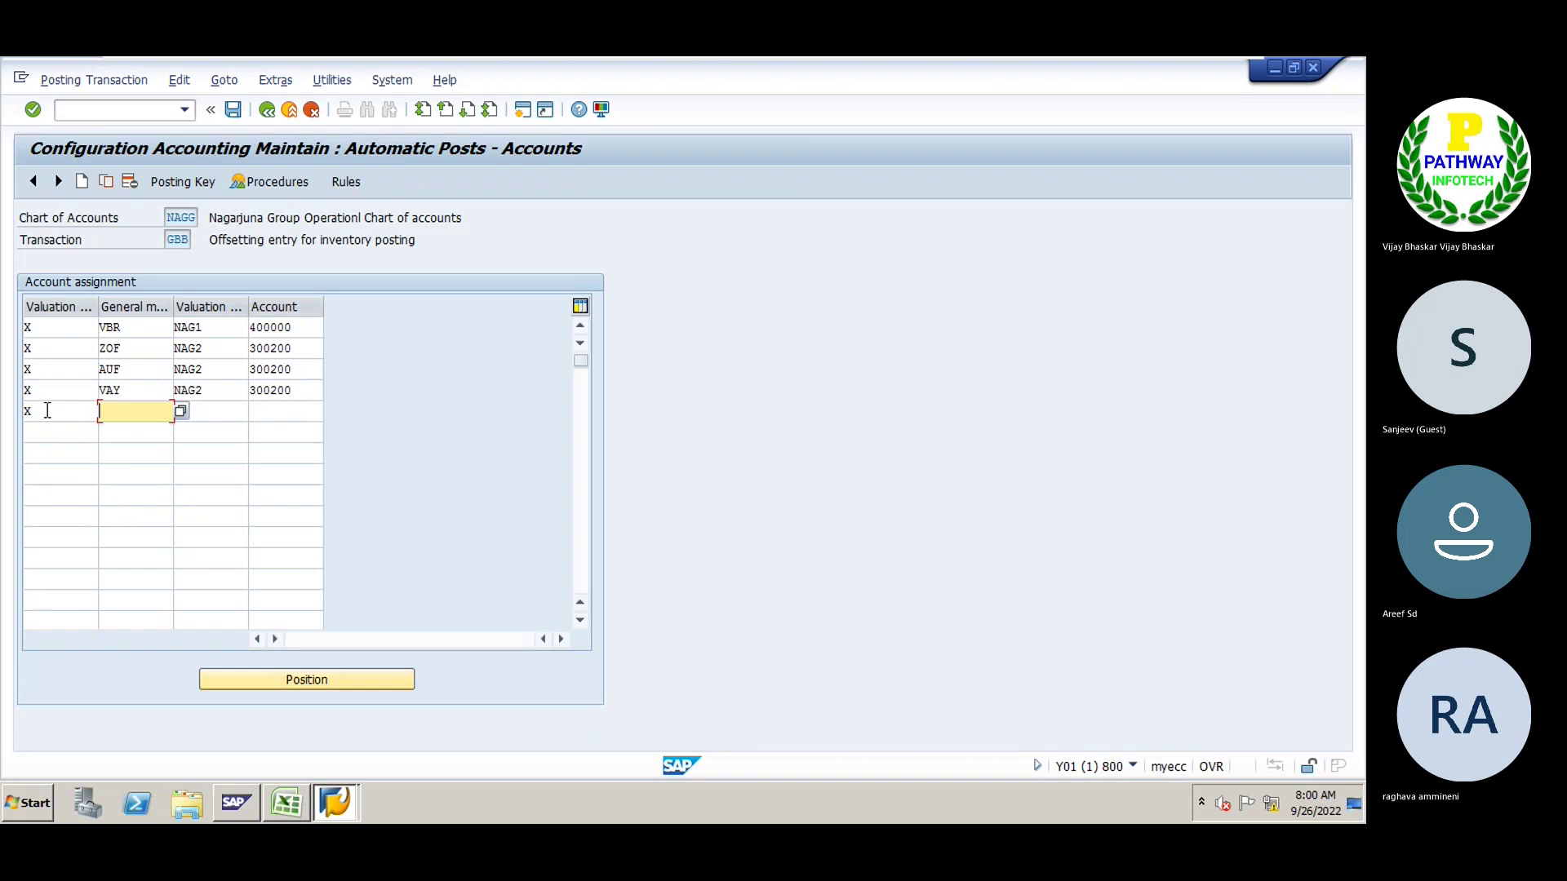
type("VAX")
key("Tab")
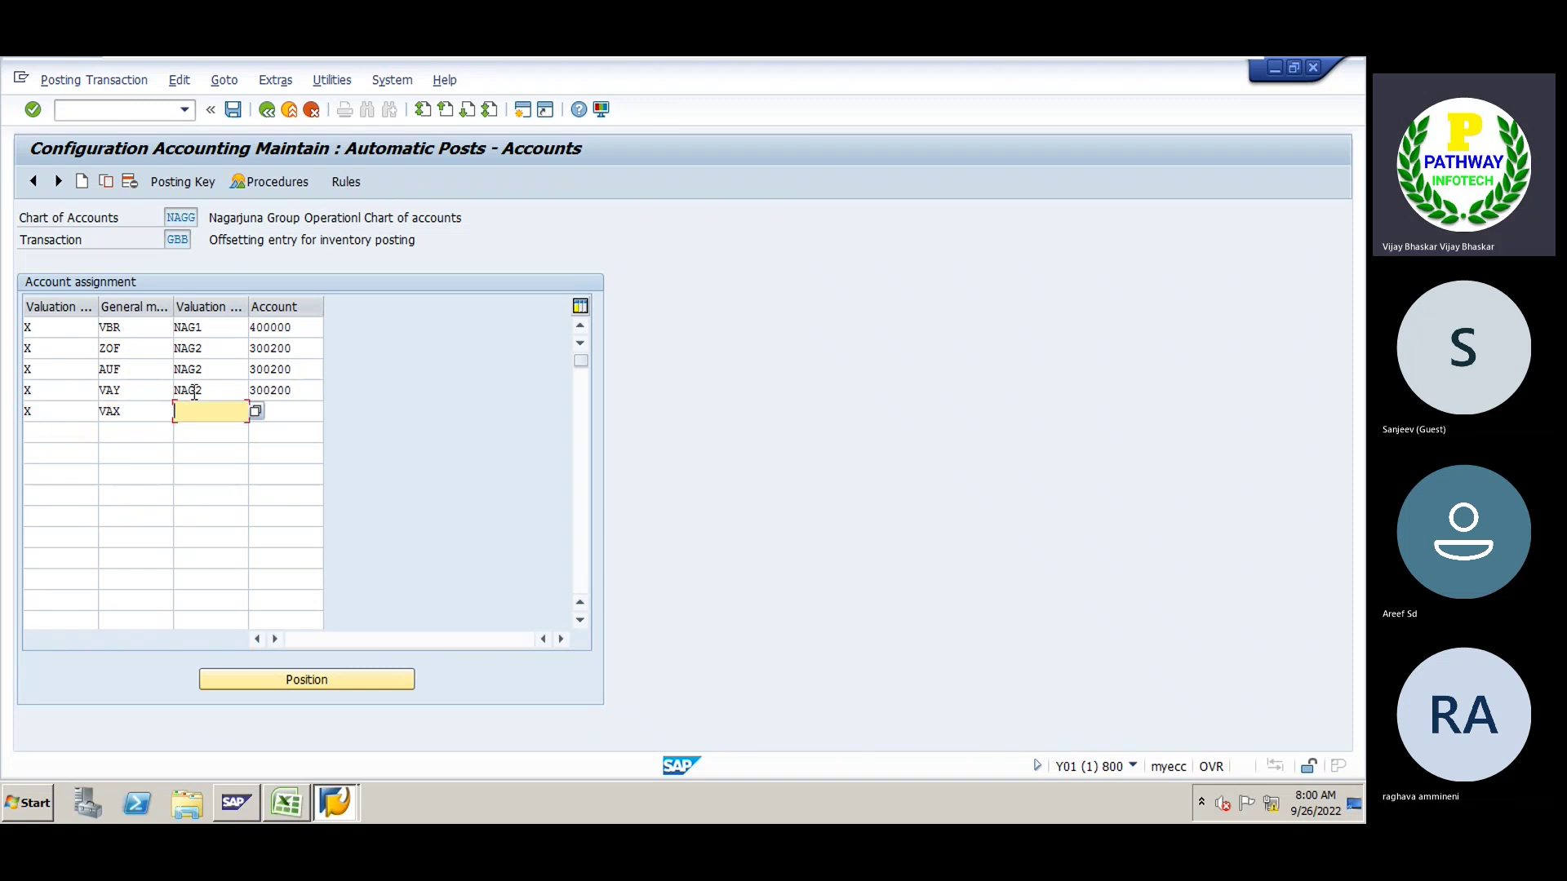
double_click(194, 392)
key("ctrl+c")
left_click(183, 408)
key("ctrl+v")
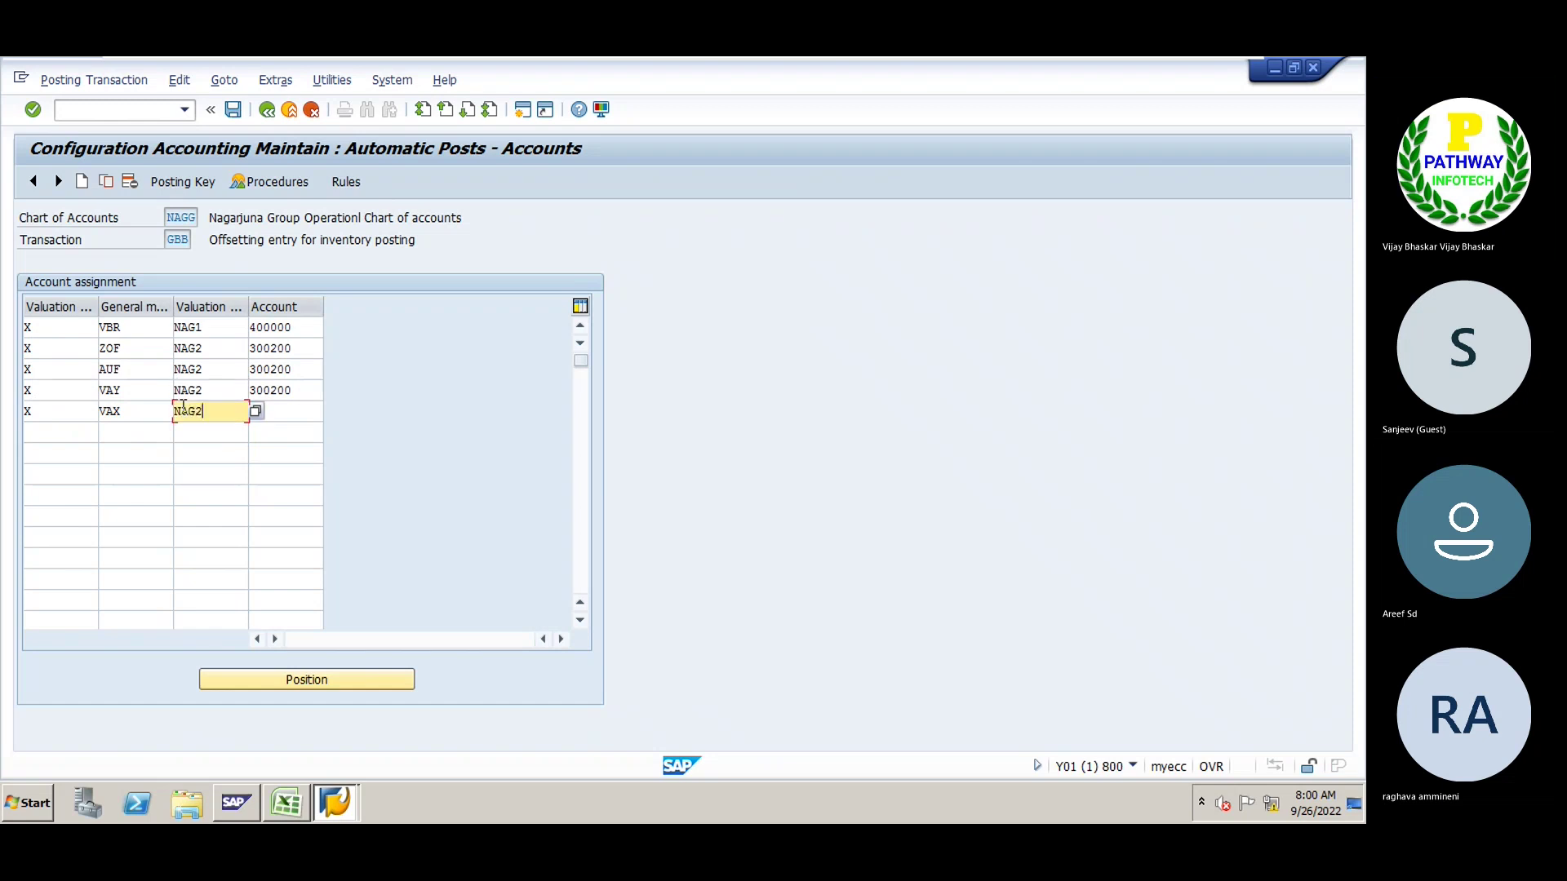
double_click(306, 390)
key("ctrl+c")
left_click(258, 413)
key("ctrl+v")
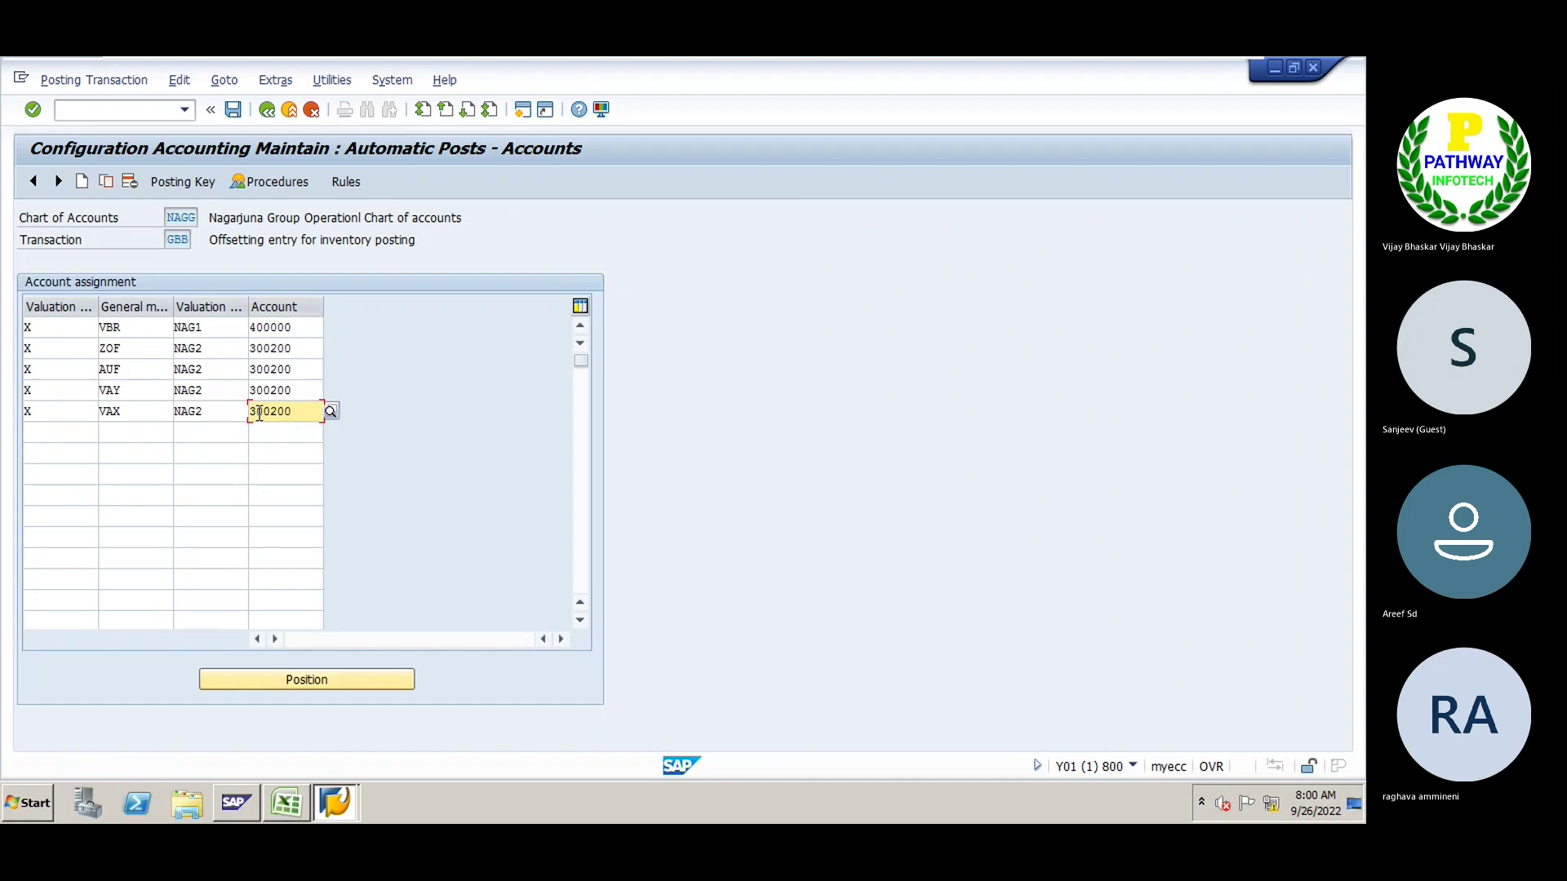
key("Return")
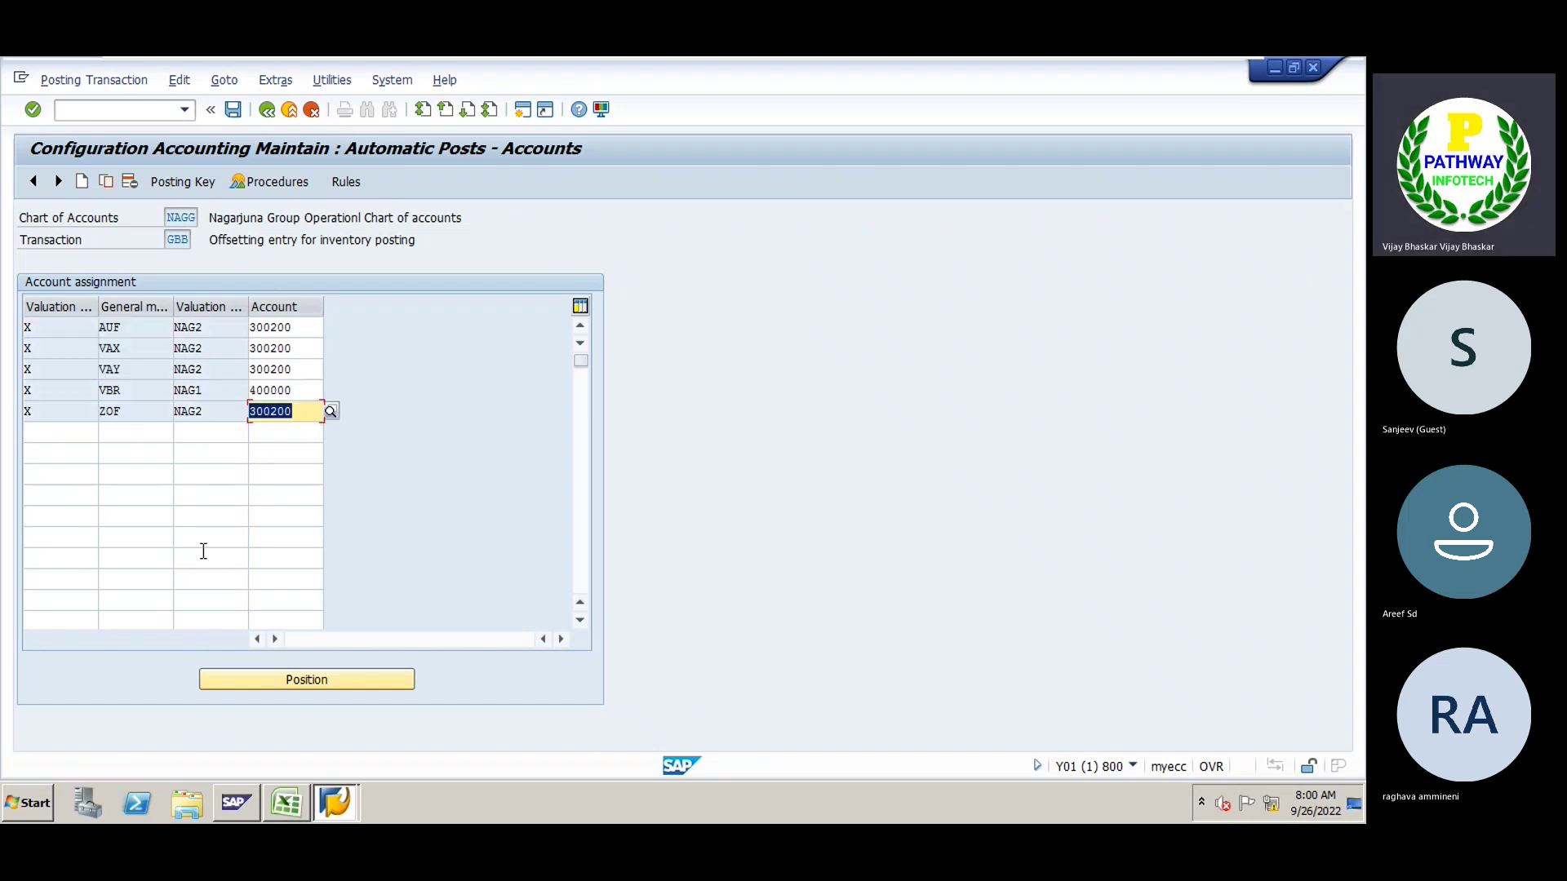
- Save the five GBB assignments, accepting the prefilled customizing request
left_click(234, 108)
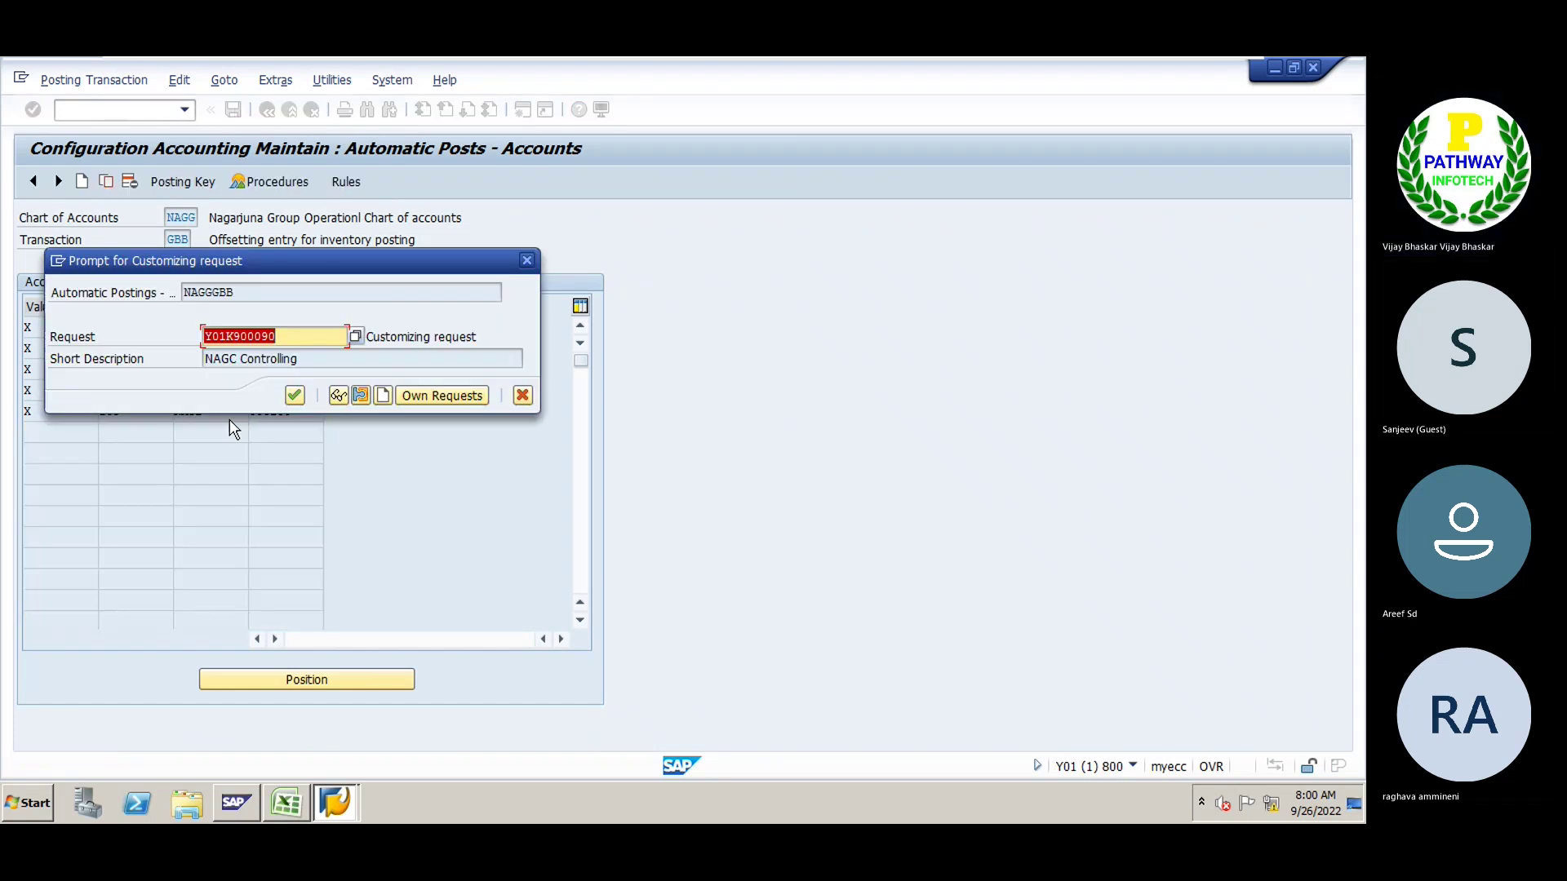
key("Return")
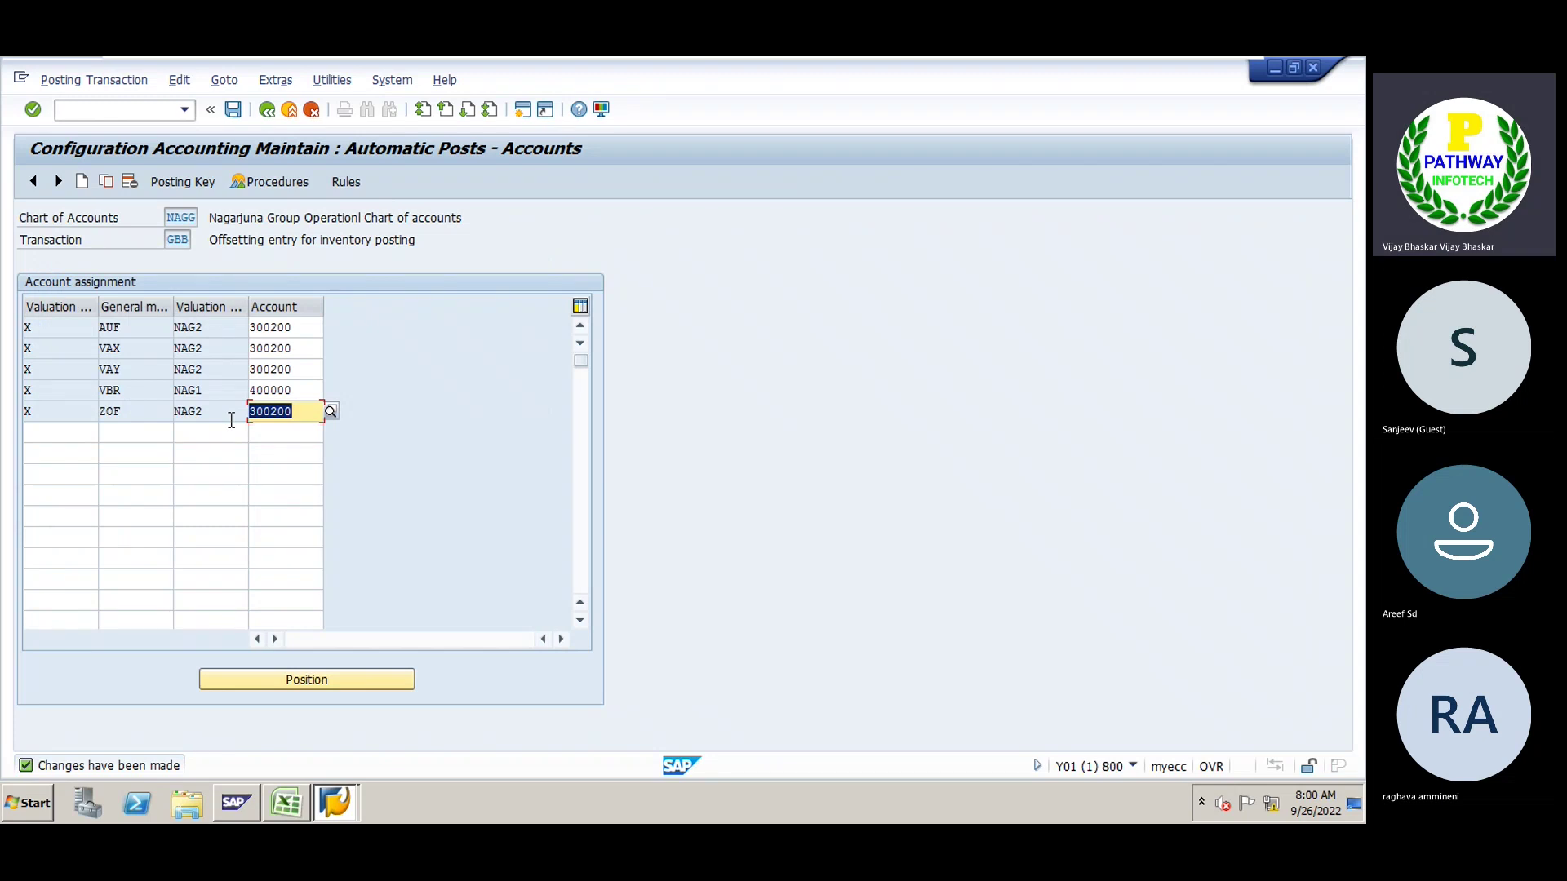
left_click(113, 114)
- Run /nOBA7, position the list on WE, and select document type WA Goods issue
type("/n")
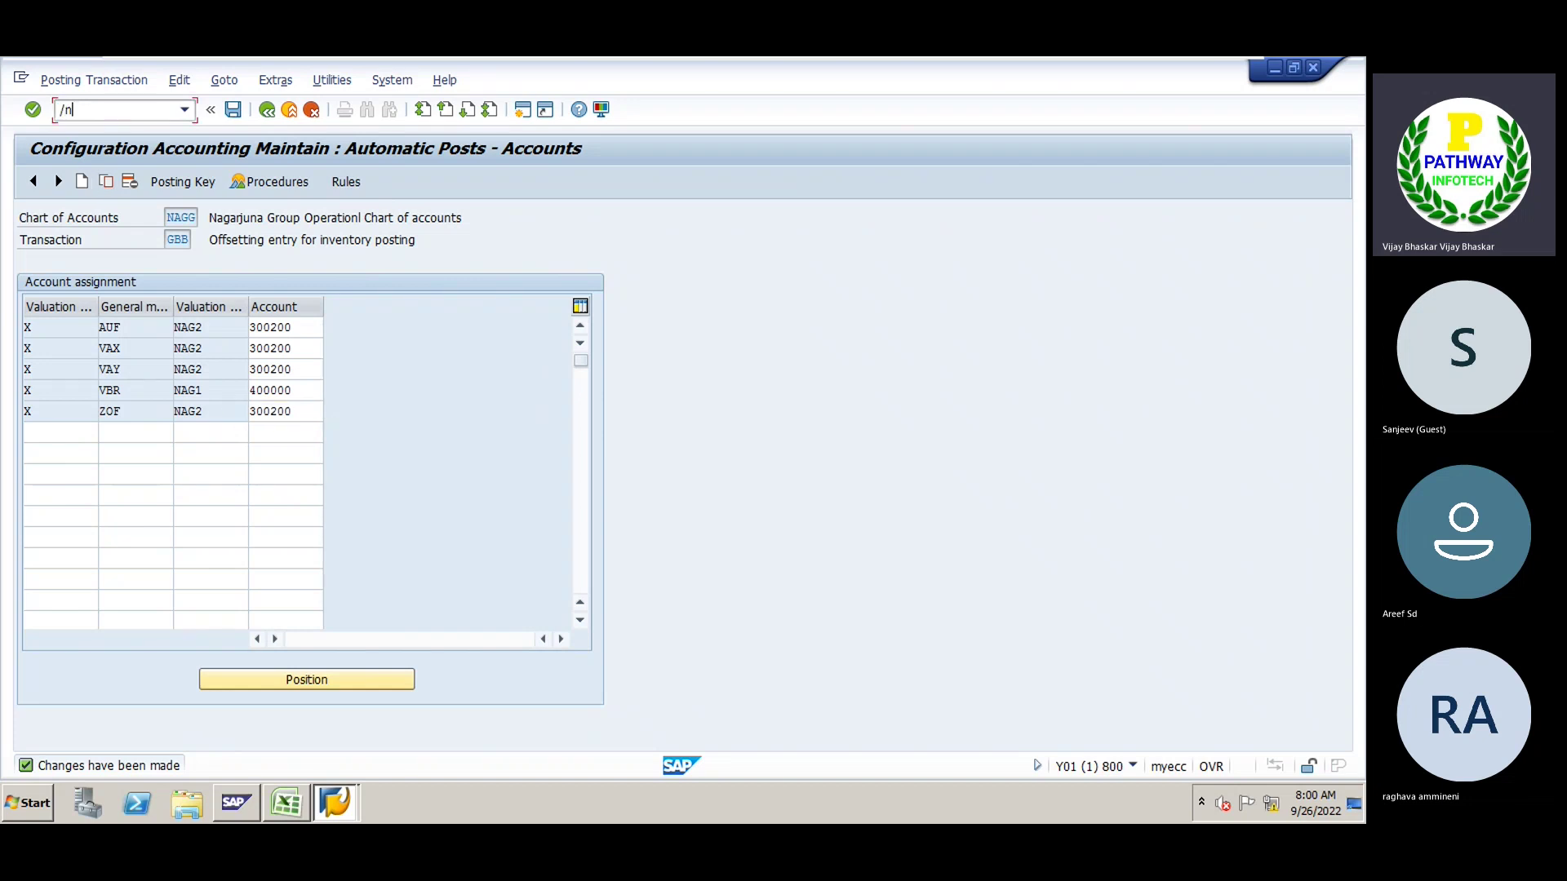
type("oba7")
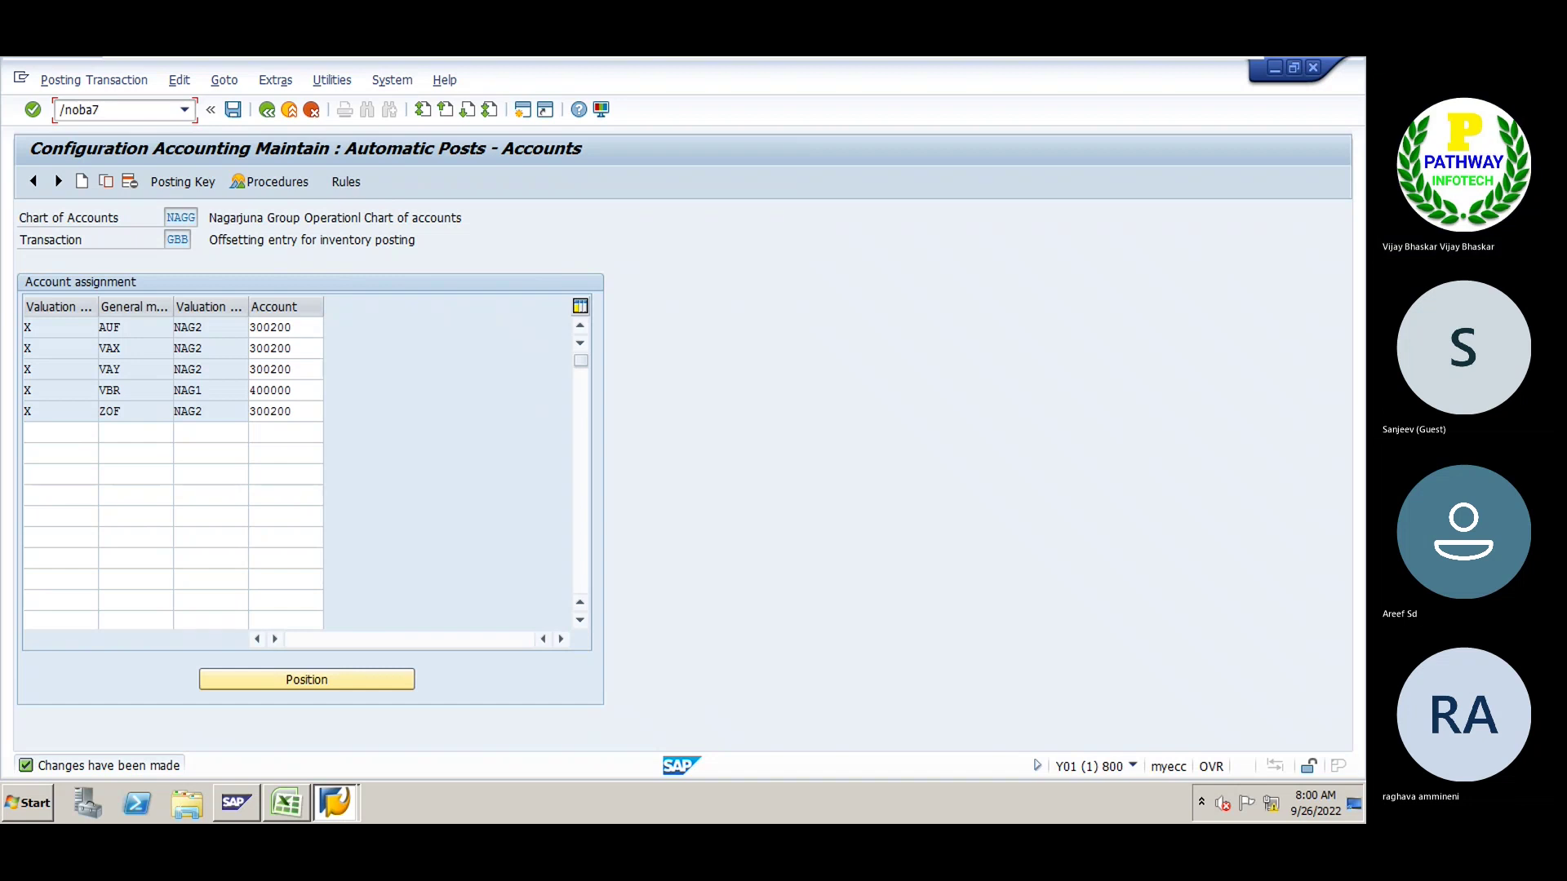
key("Return")
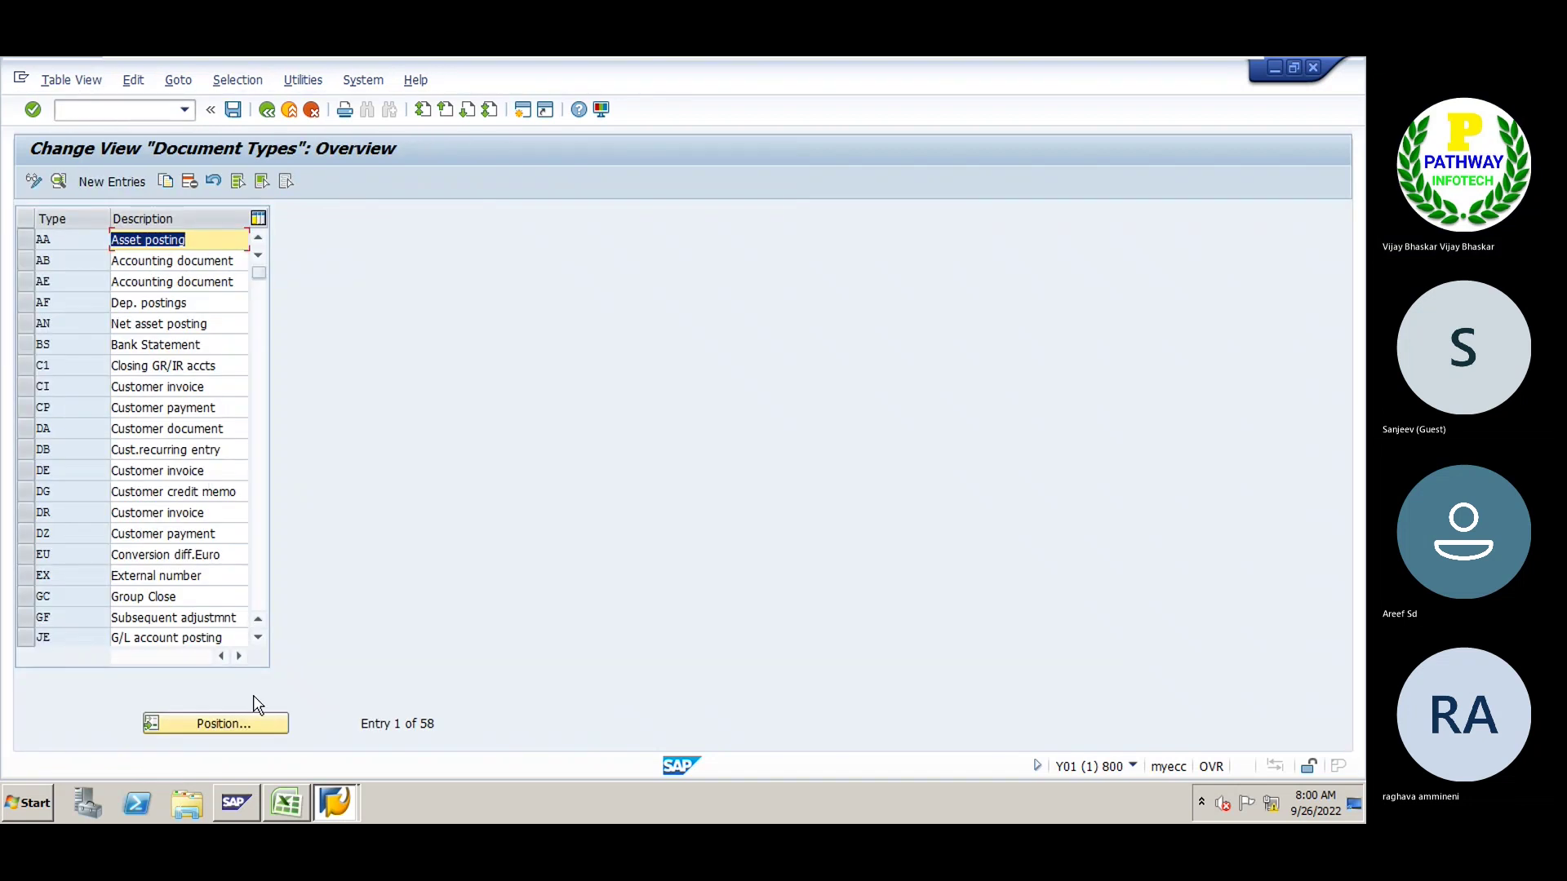
left_click(224, 724)
type("WE")
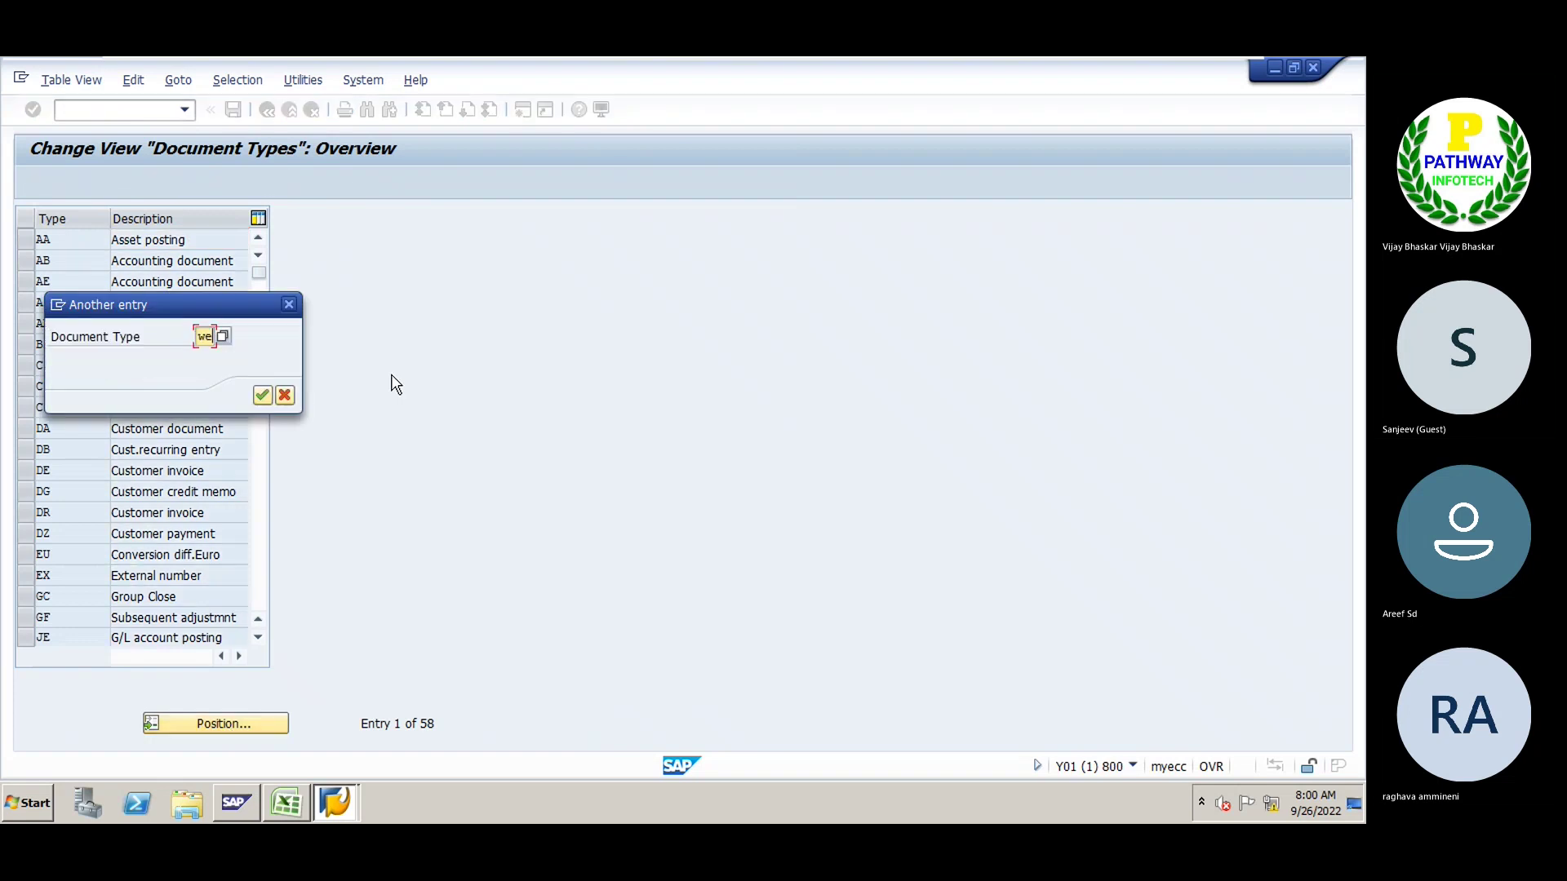
key("Return")
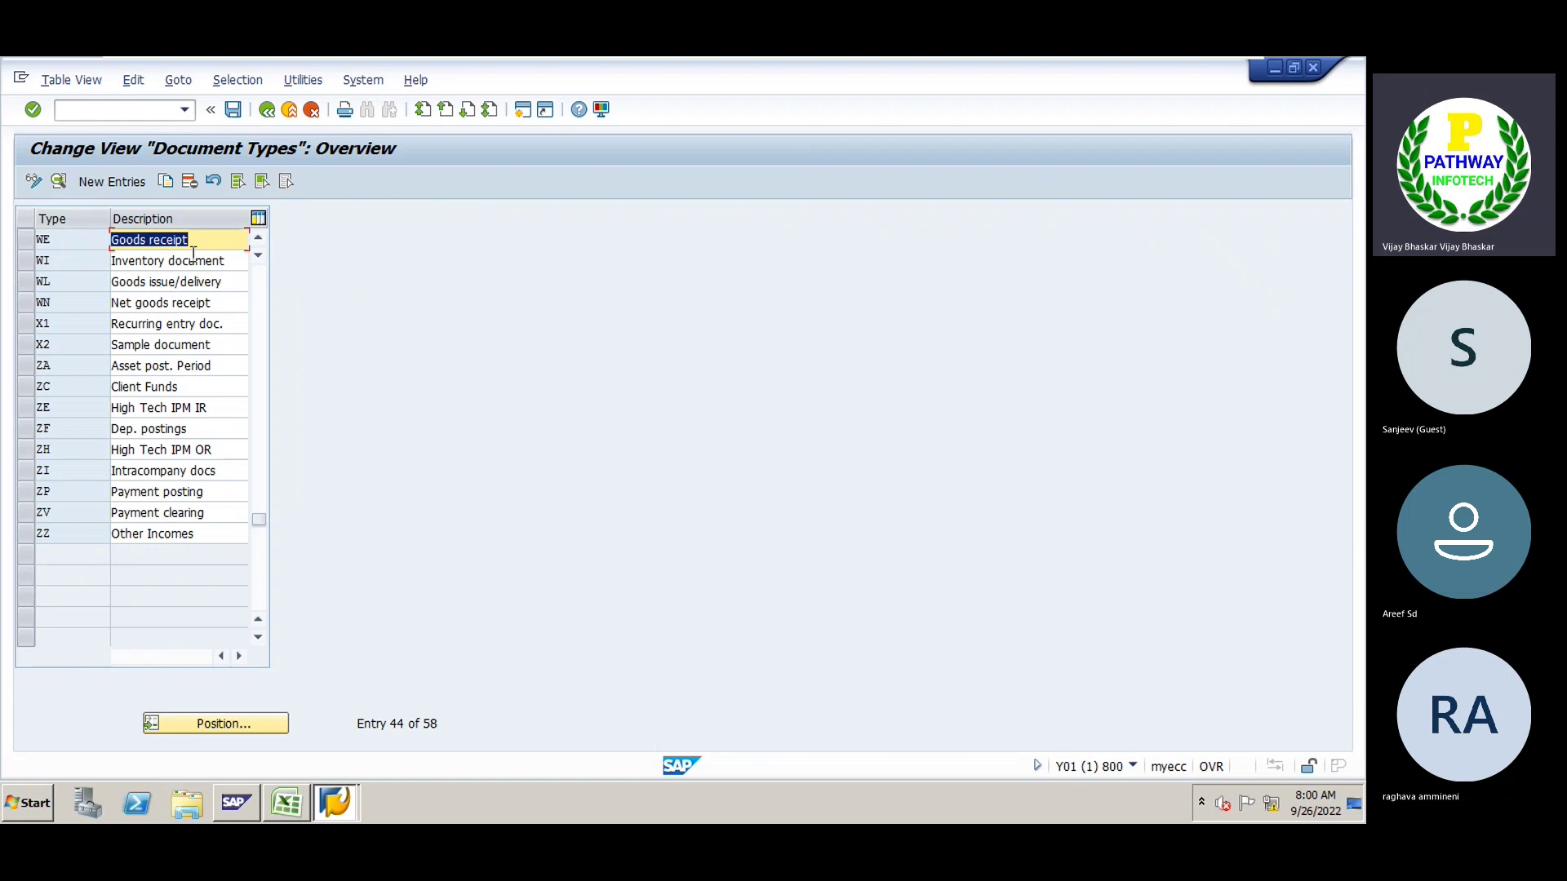
left_click(258, 237)
left_click(257, 233)
left_click(257, 234)
left_click(257, 233)
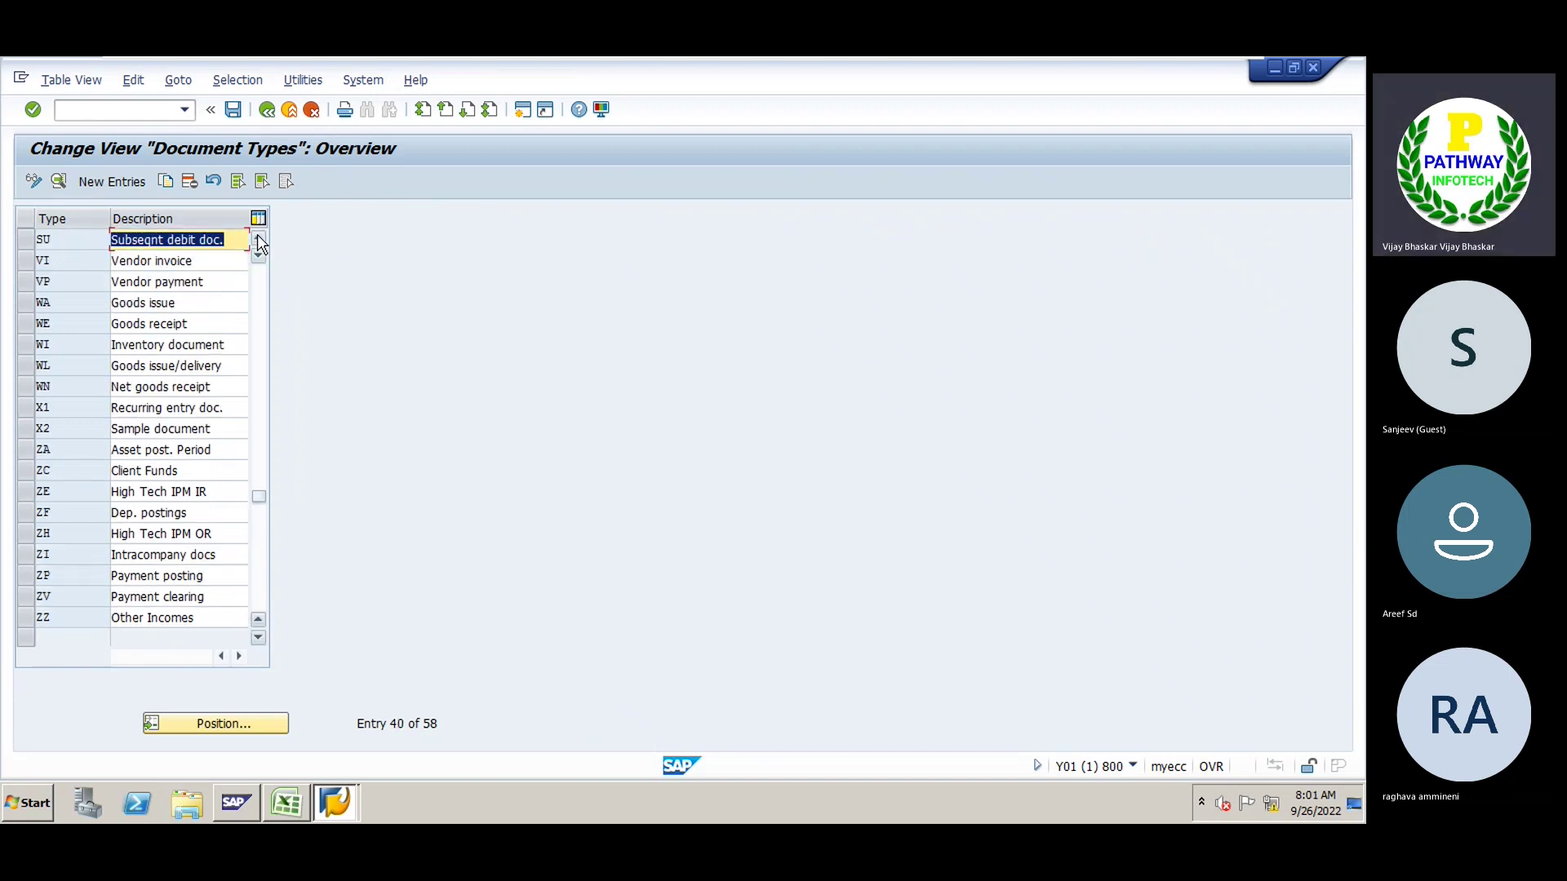
left_click(60, 303)
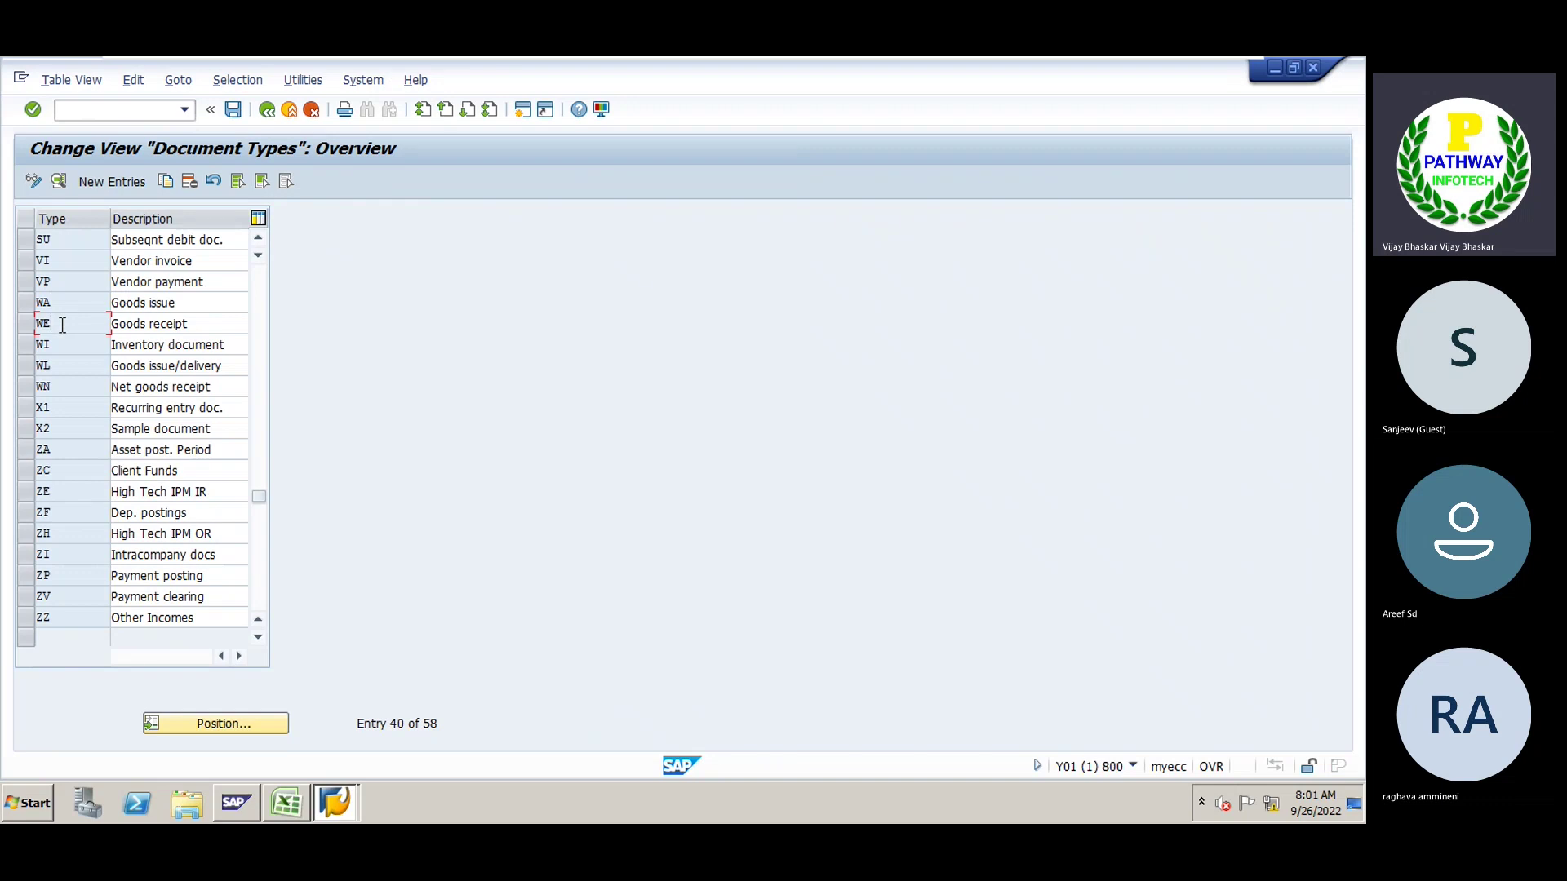
- Open WA's details and its accounting number range intervals for company code NAGC
double_click(62, 304)
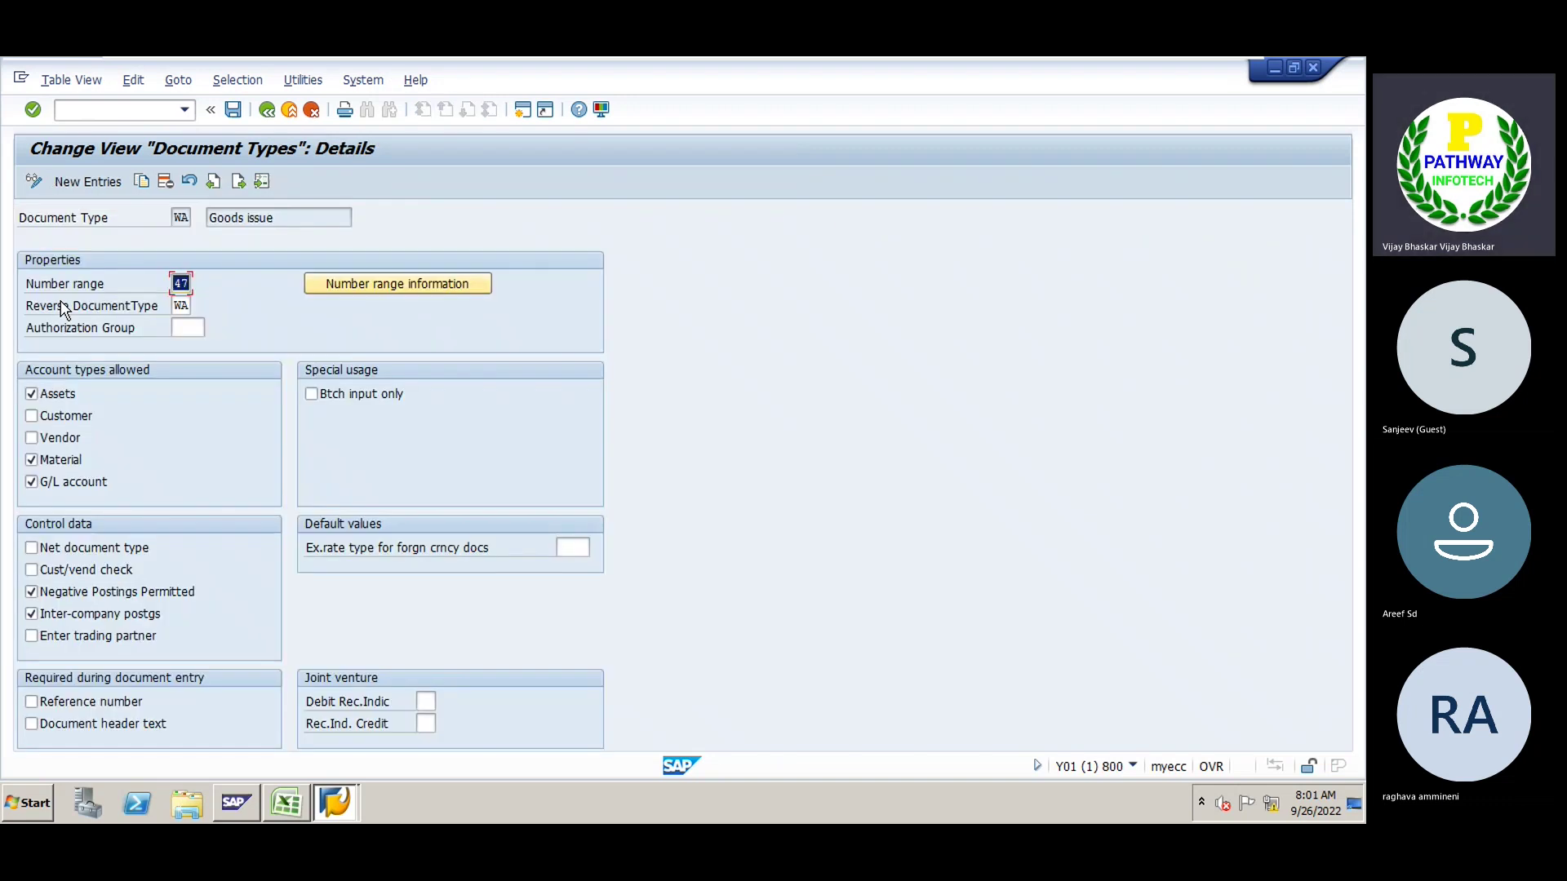
left_click(392, 281)
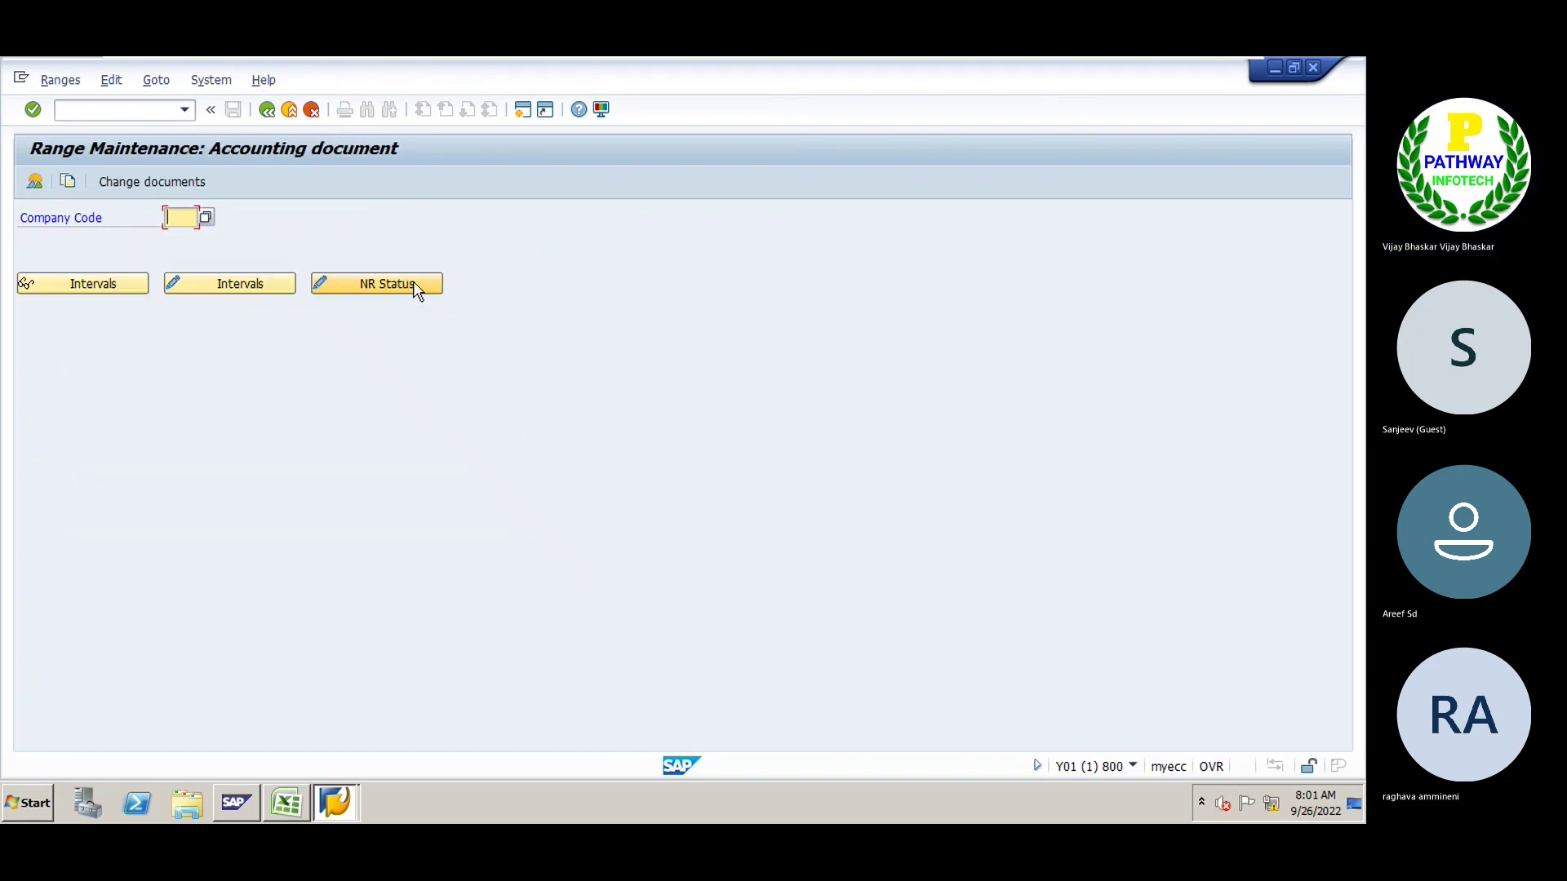
type("NAGC")
left_click(75, 282)
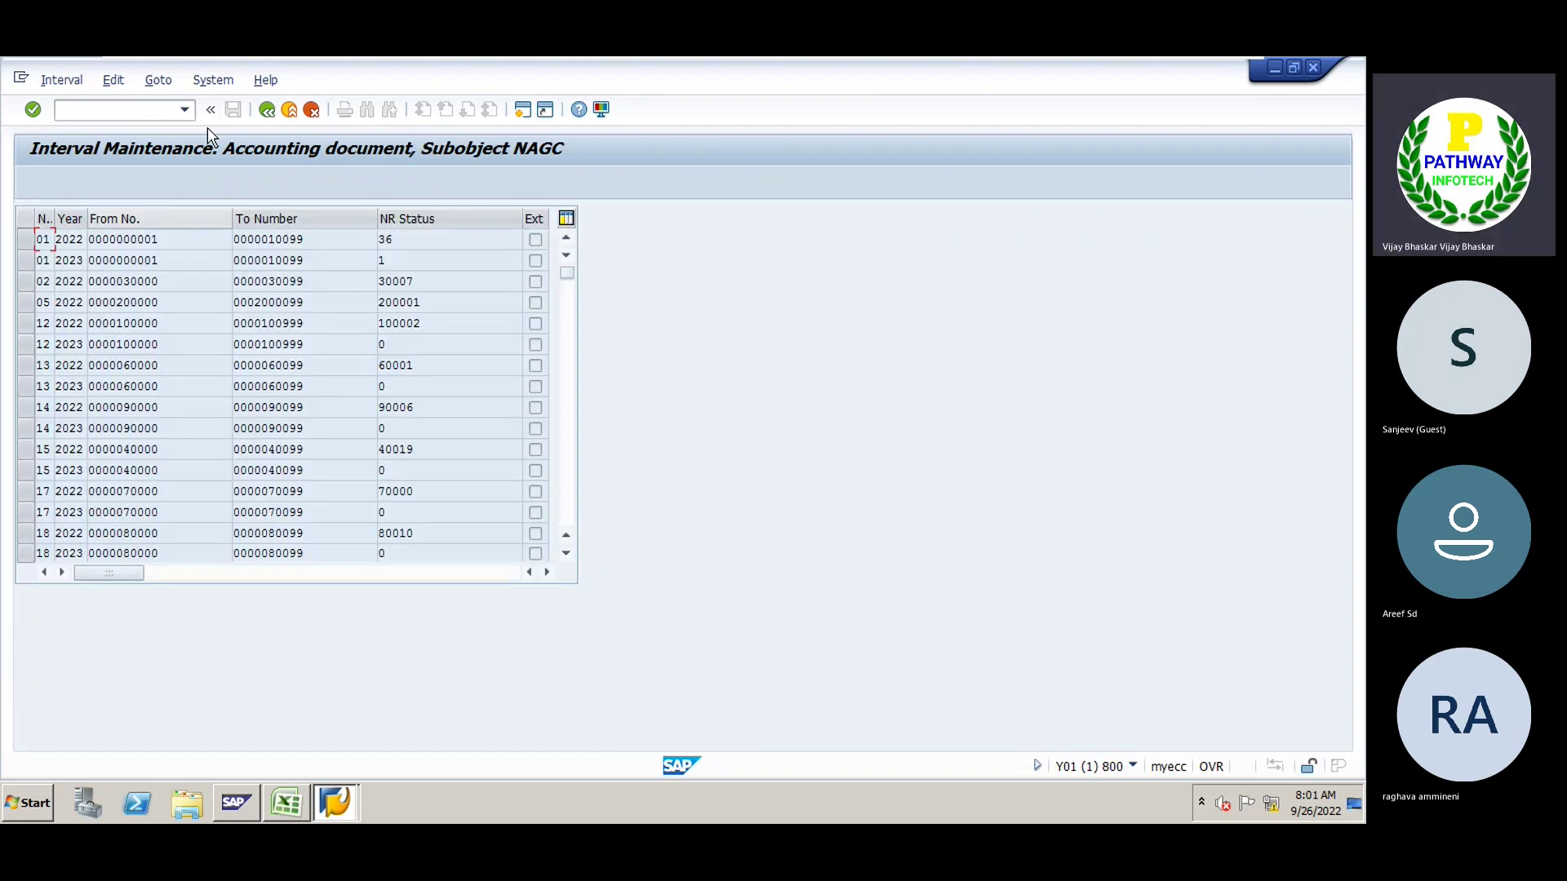
left_click(266, 111)
left_click(230, 286)
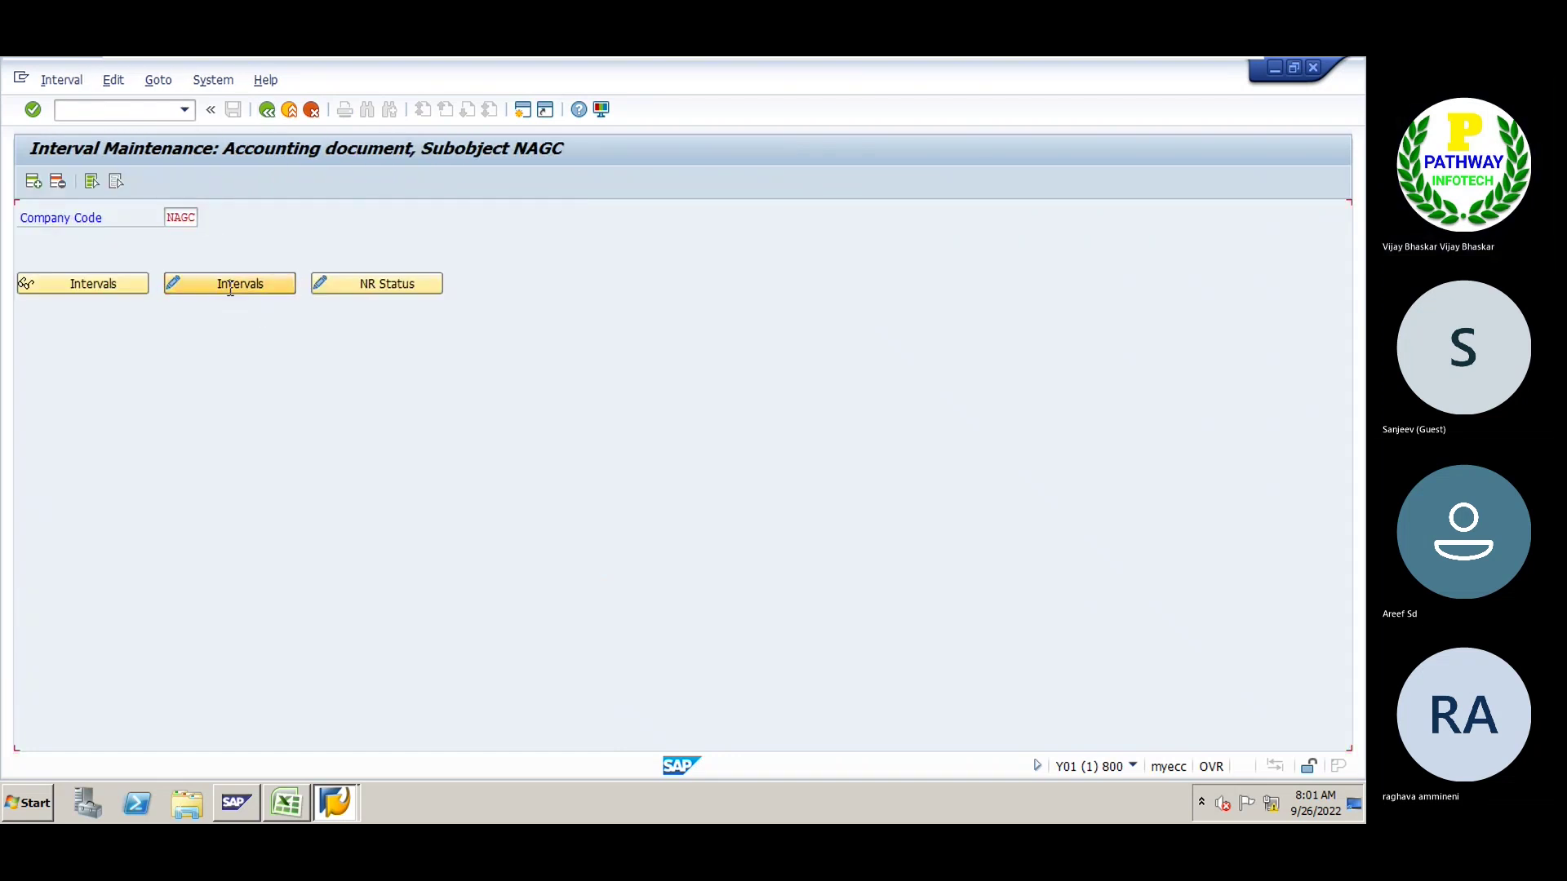
left_click(34, 180)
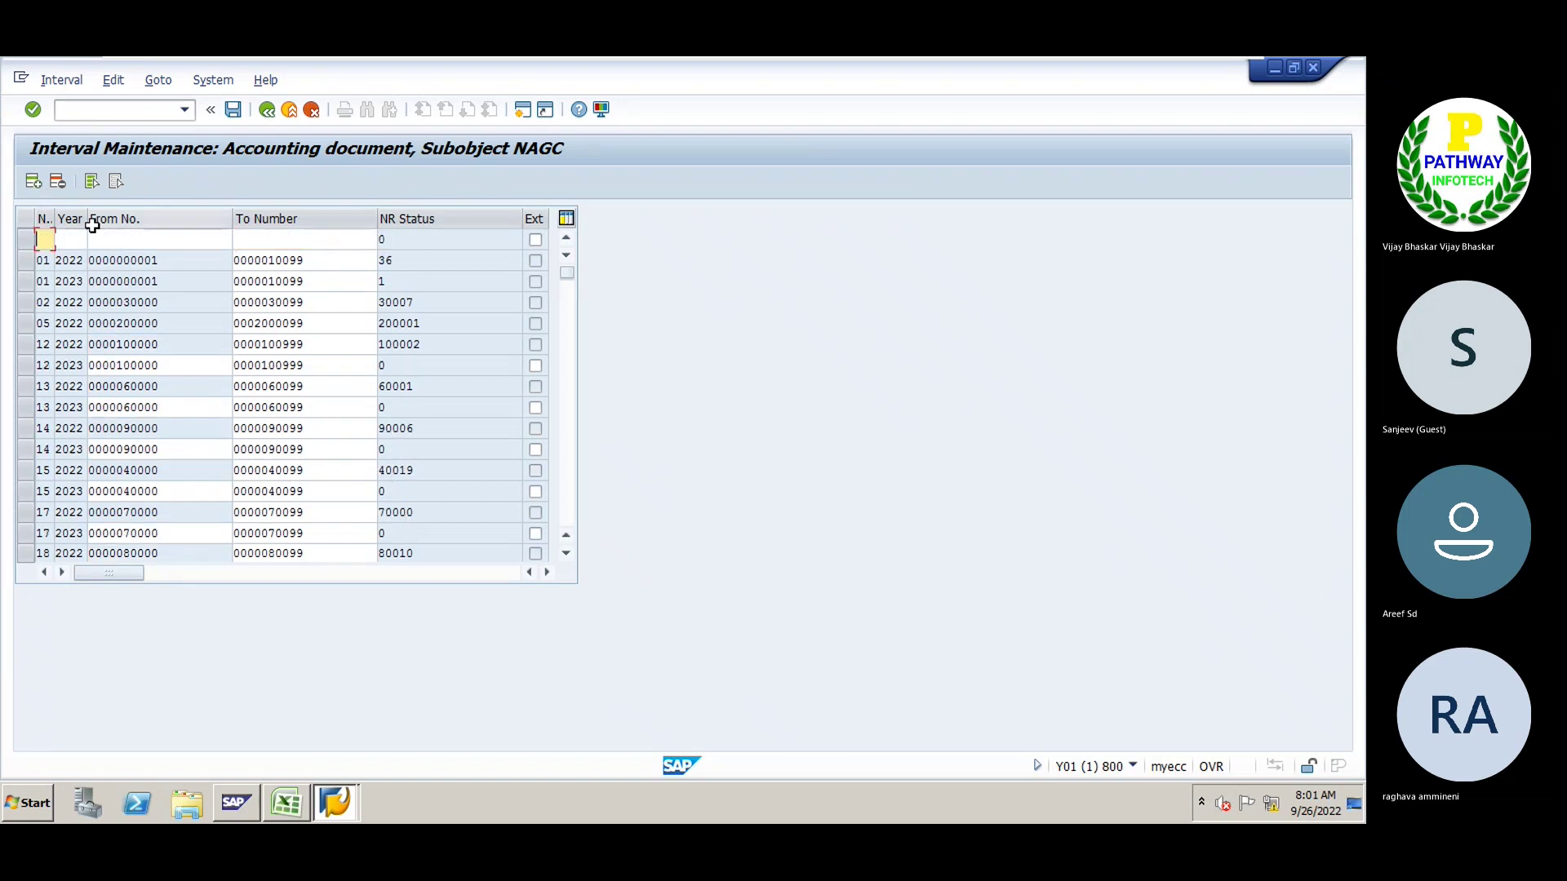
type("47")
key("Tab")
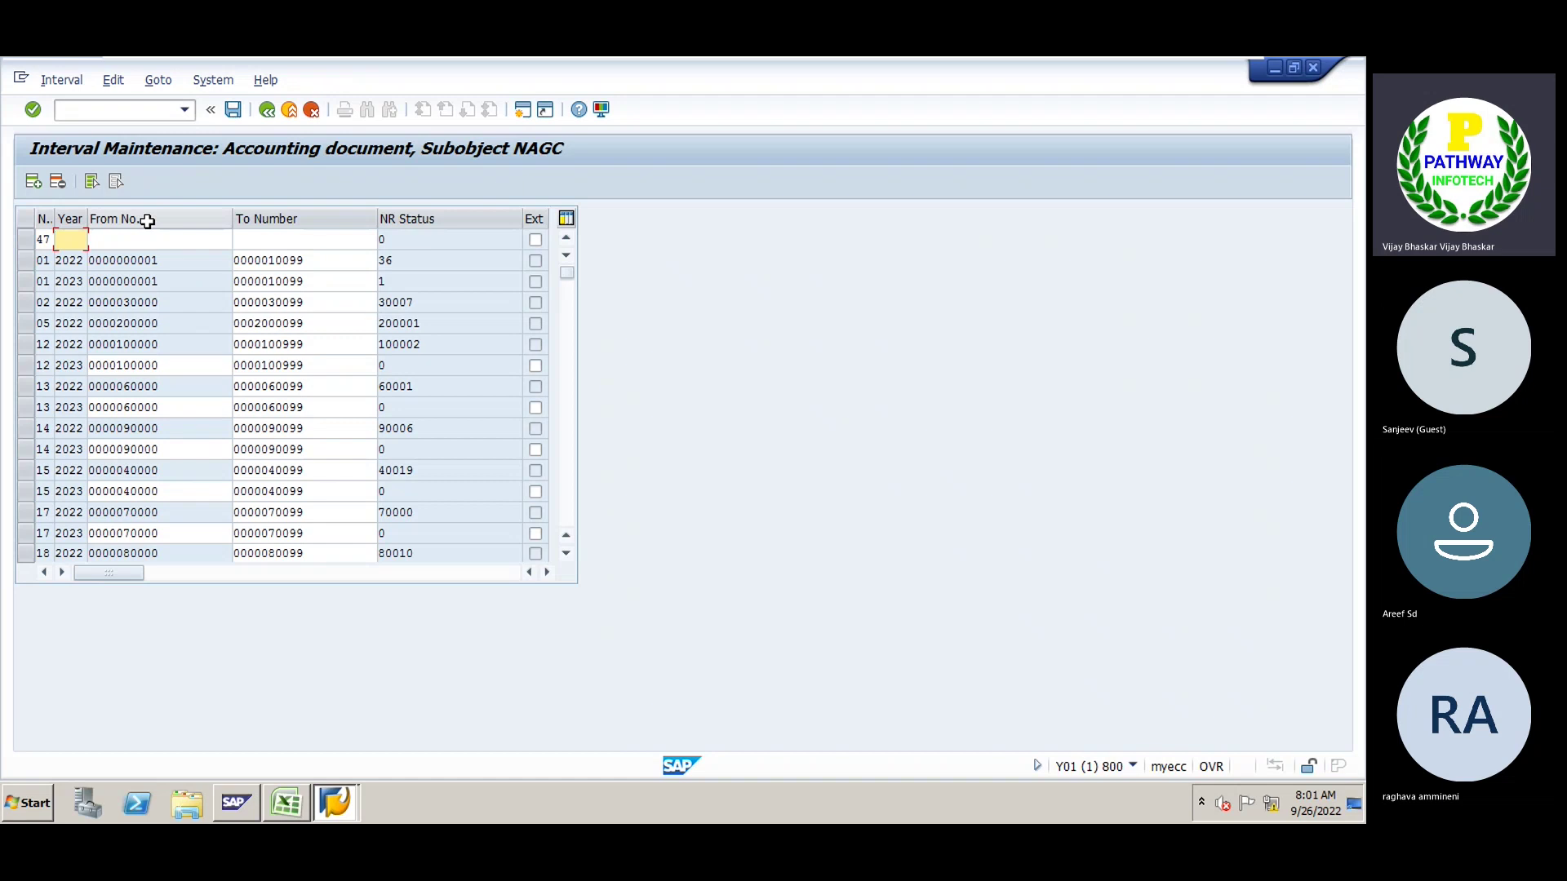
type("2022")
key("Tab")
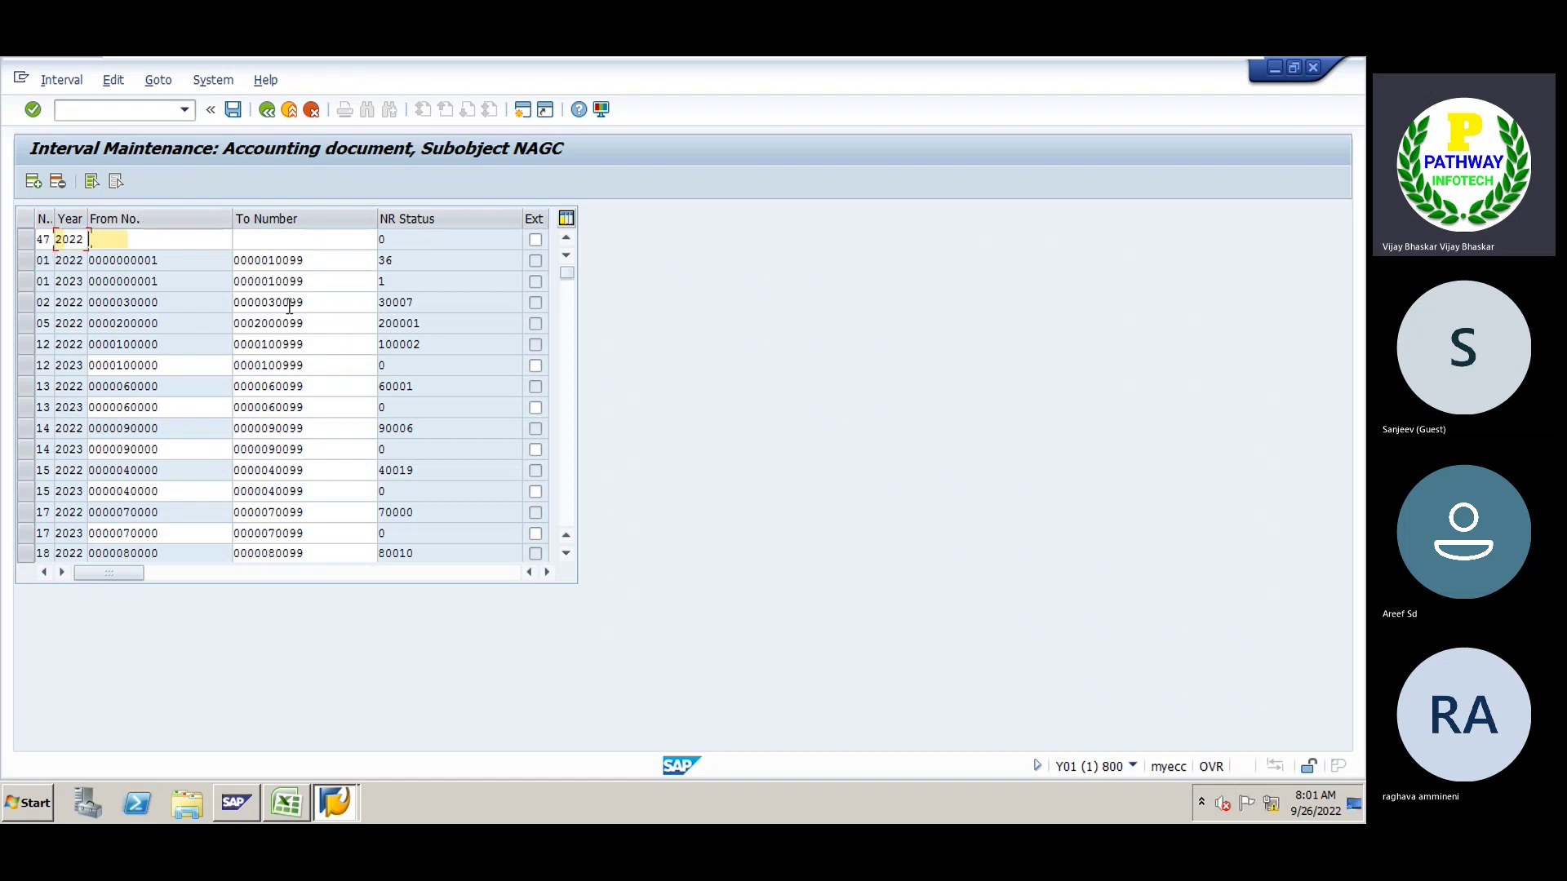
left_click(563, 501)
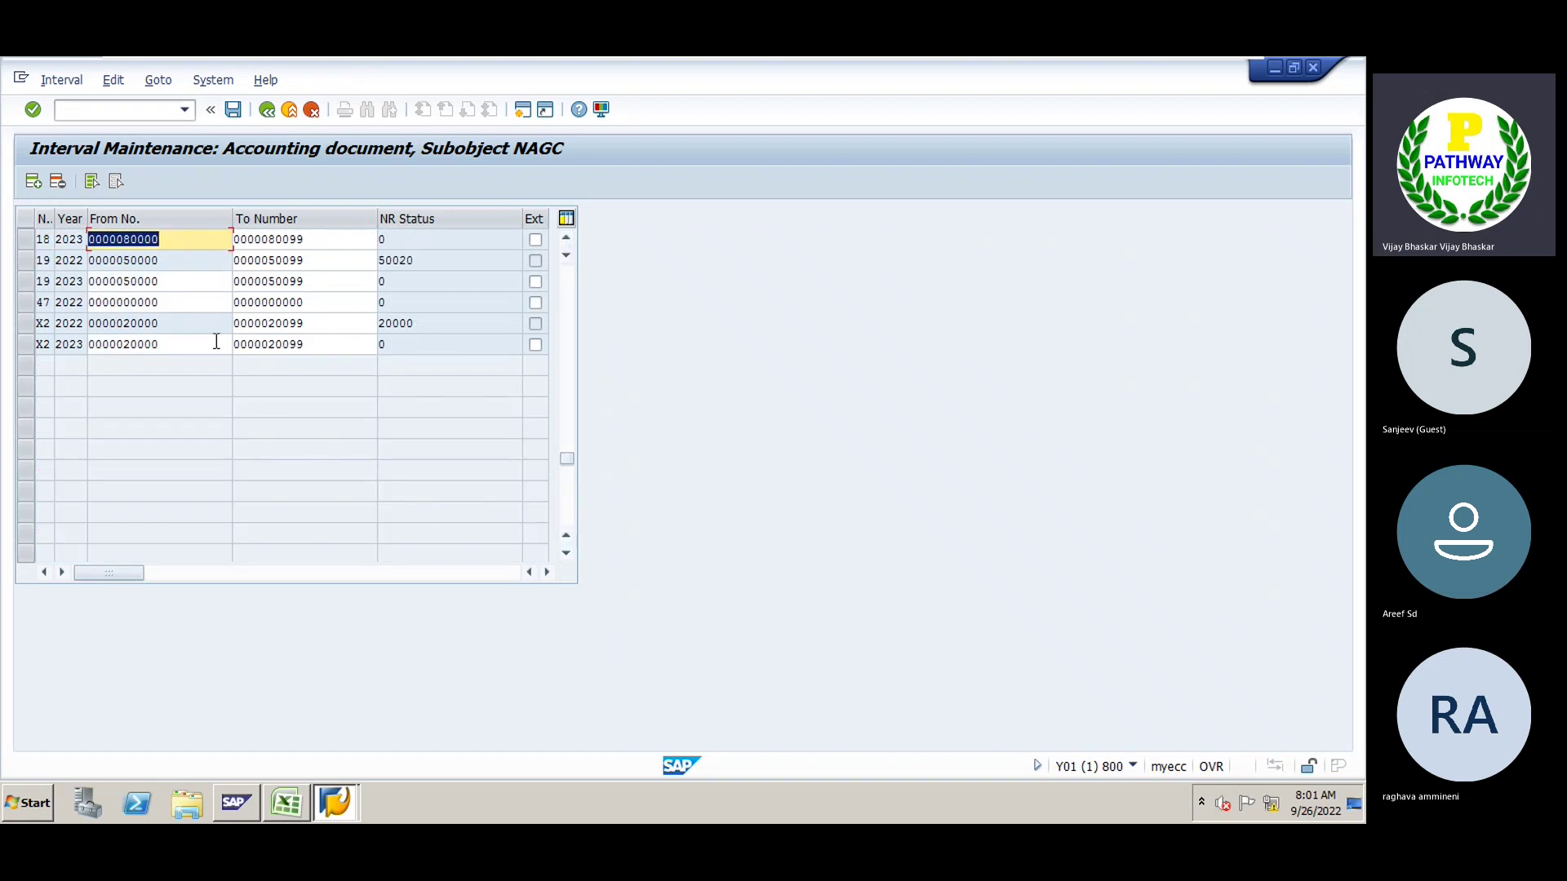
left_click(568, 281)
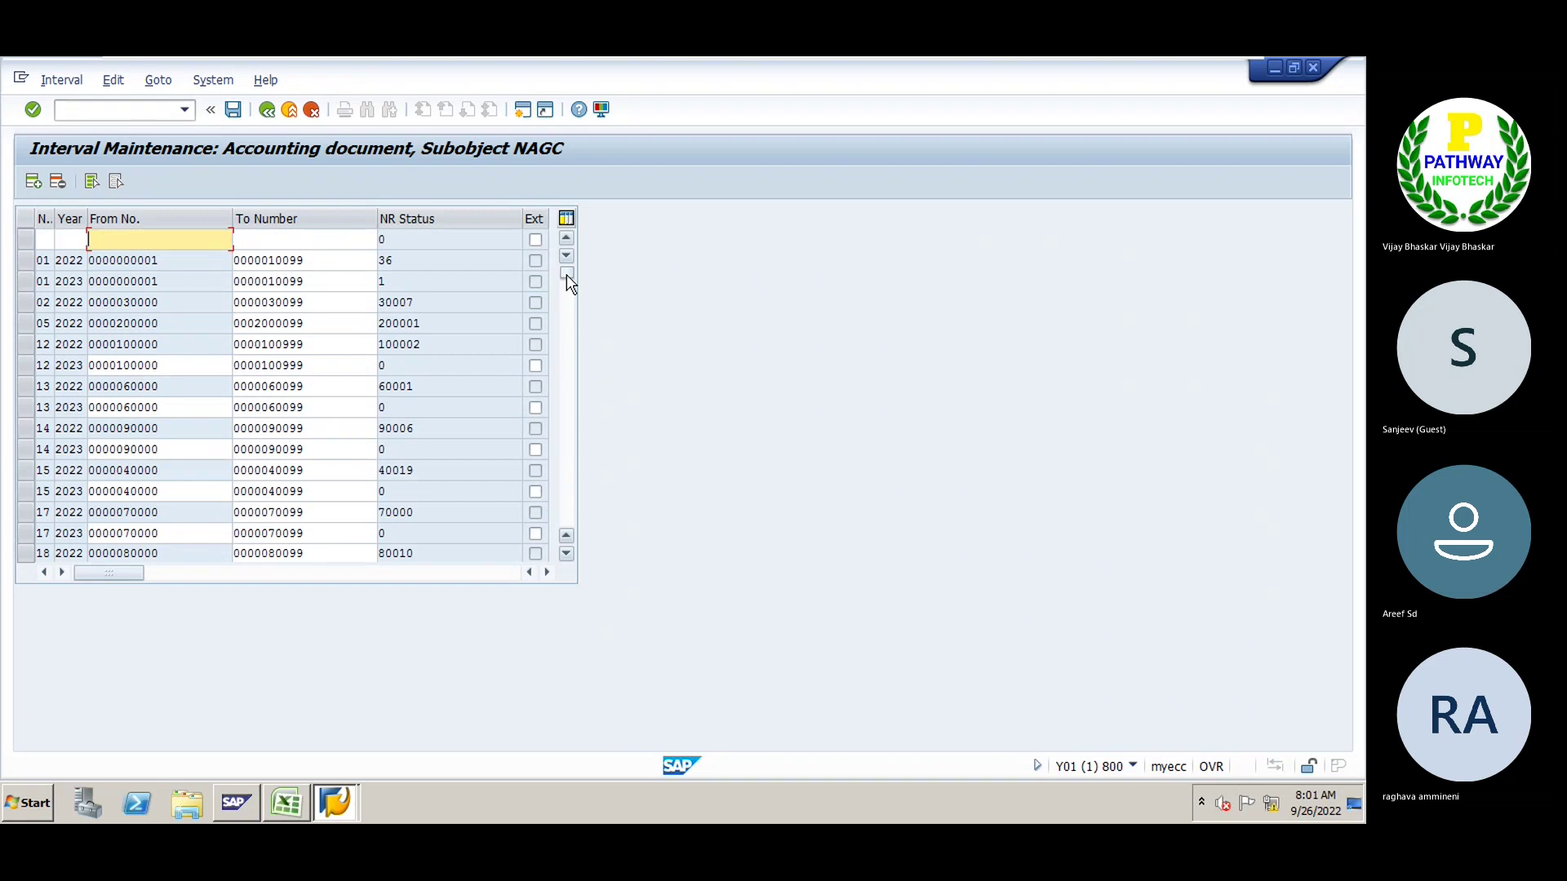
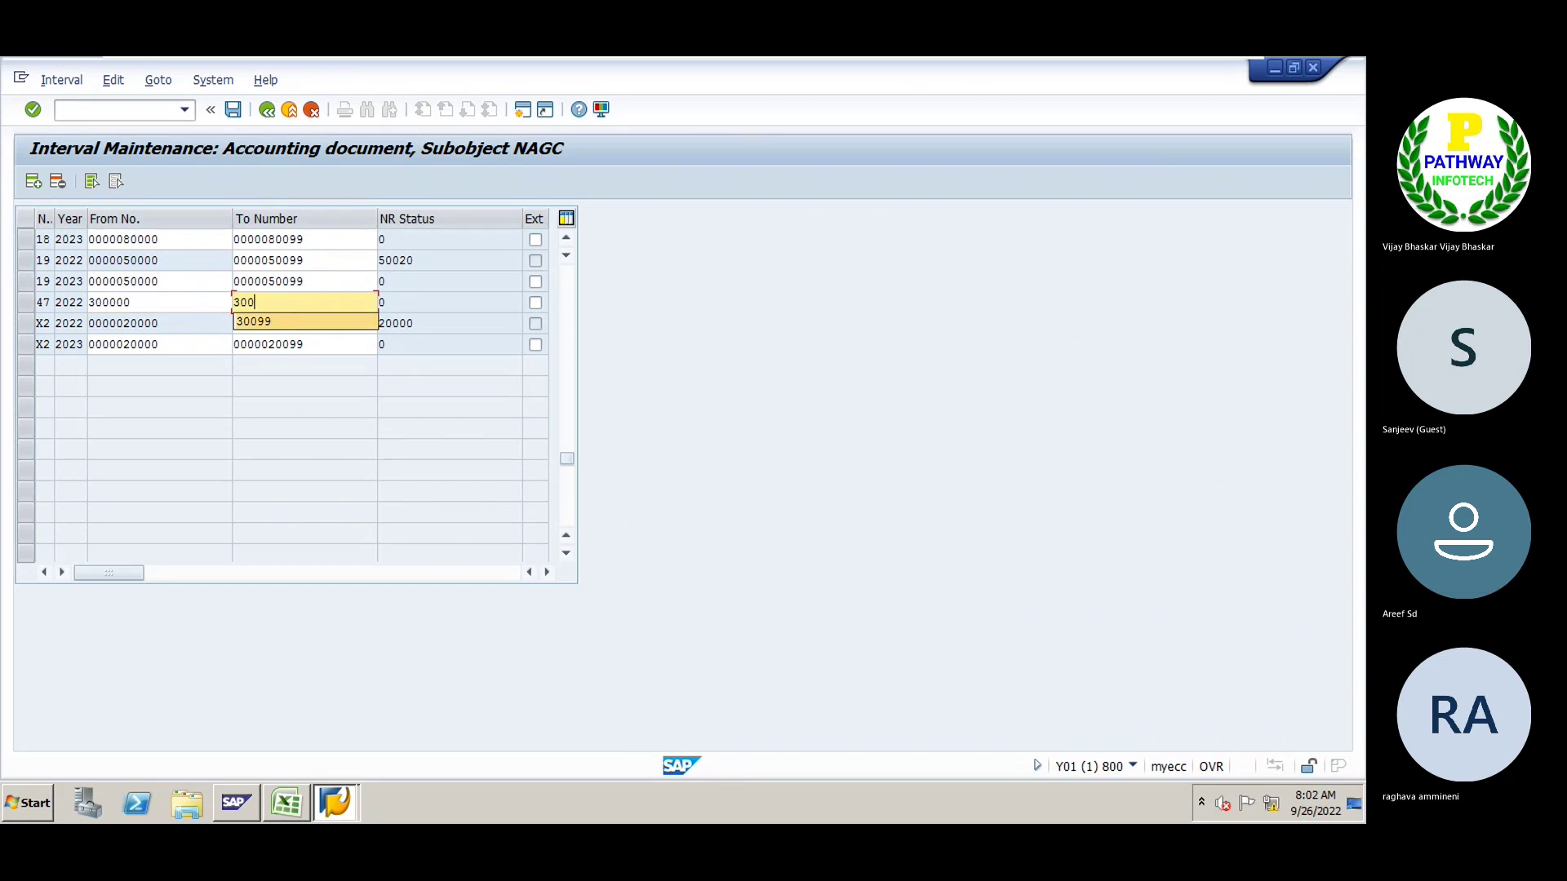
- Retry the interval 47 start number, hit 'Interval already exists', and cancel editing without saving
type("099")
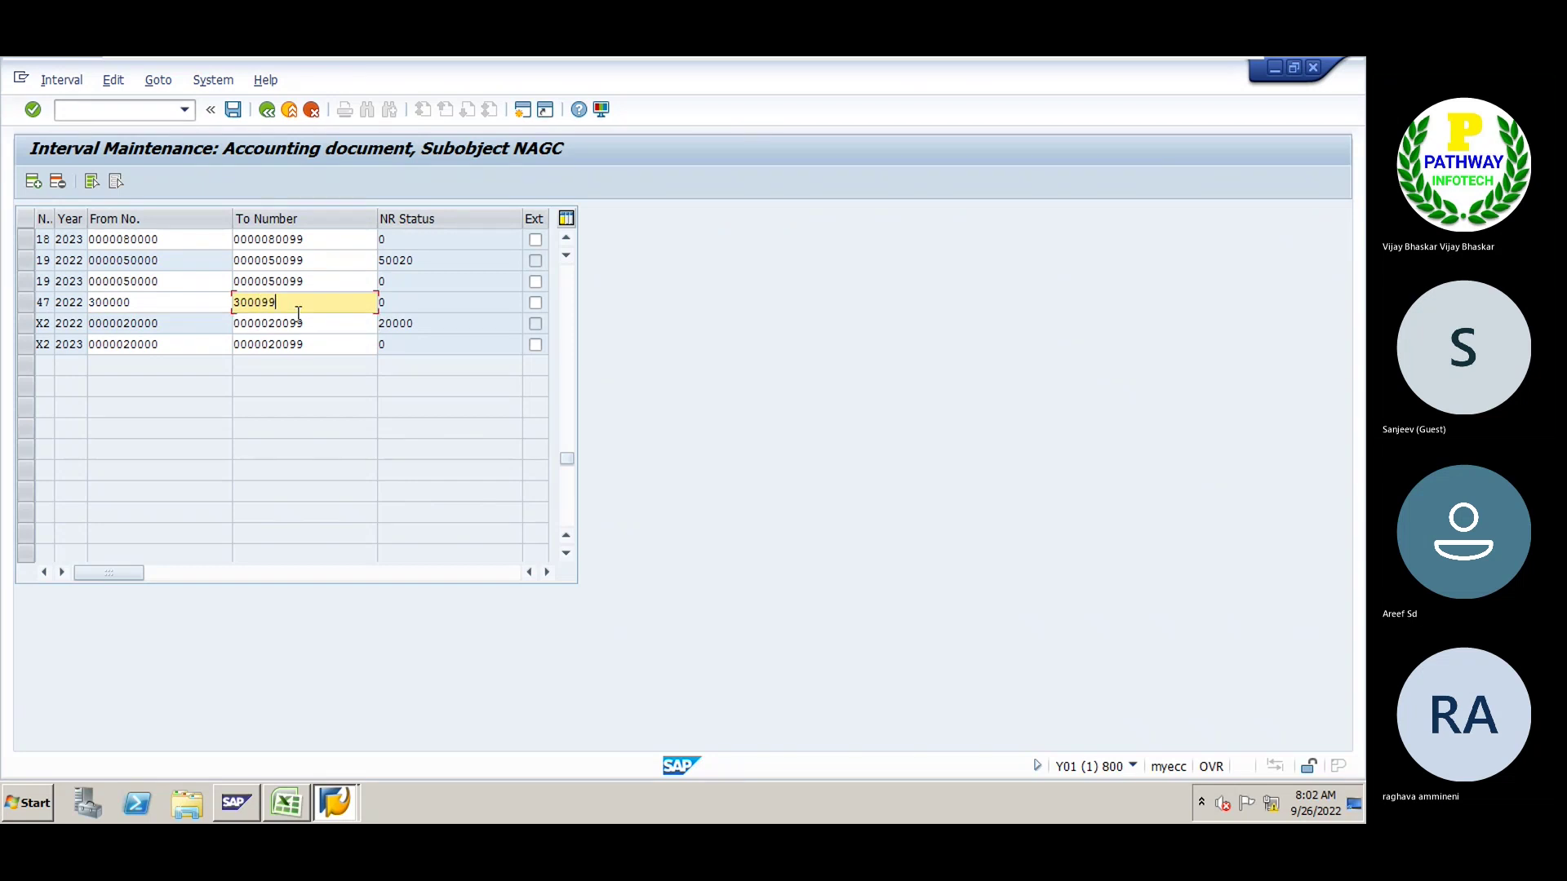
key("Return")
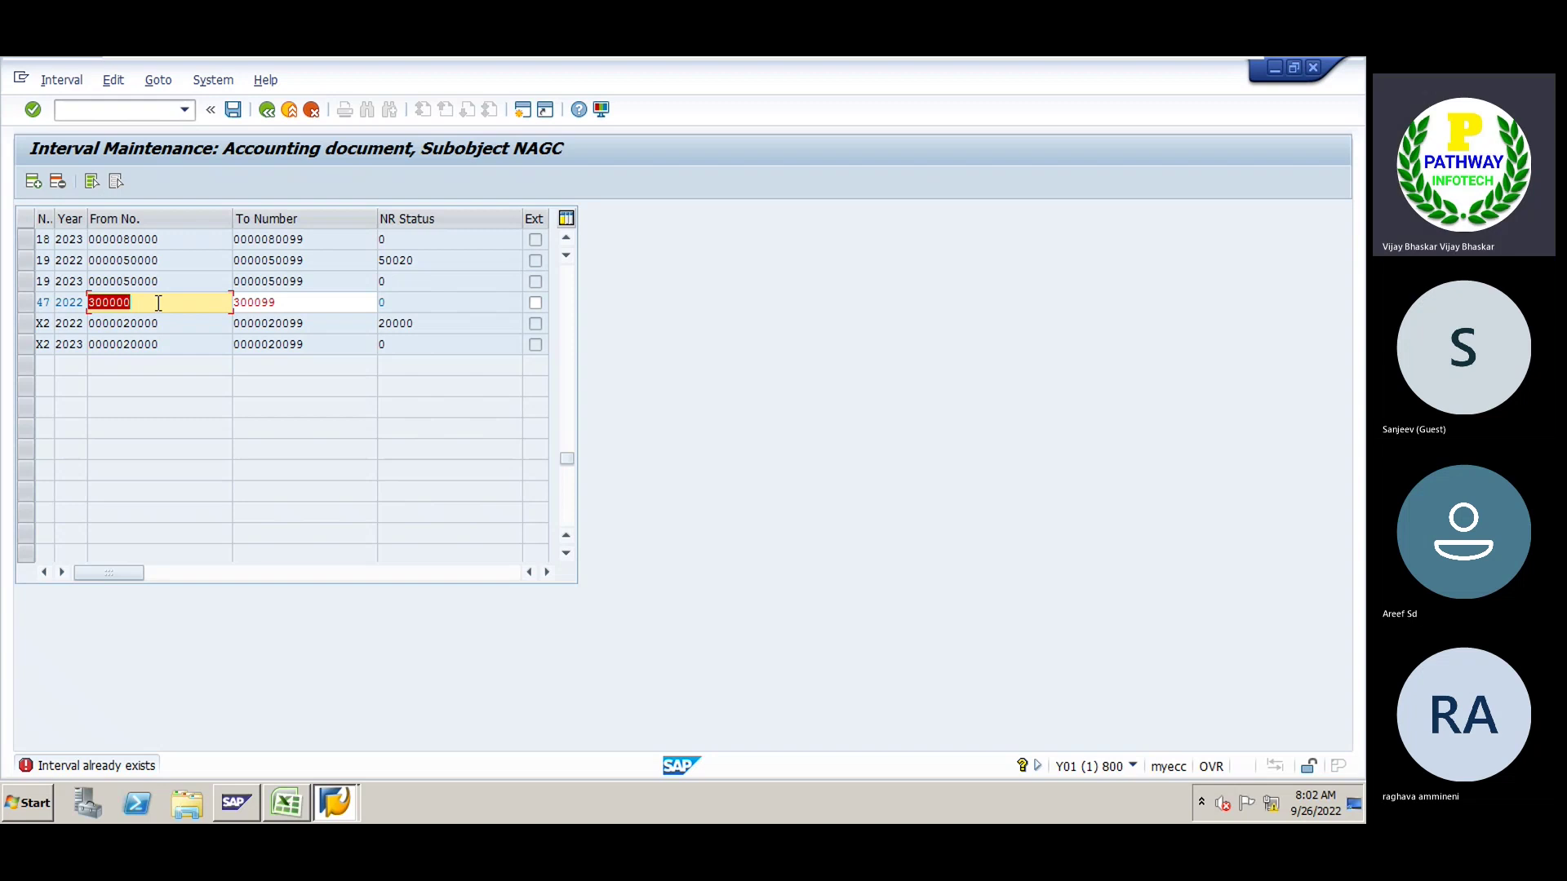
key("Return")
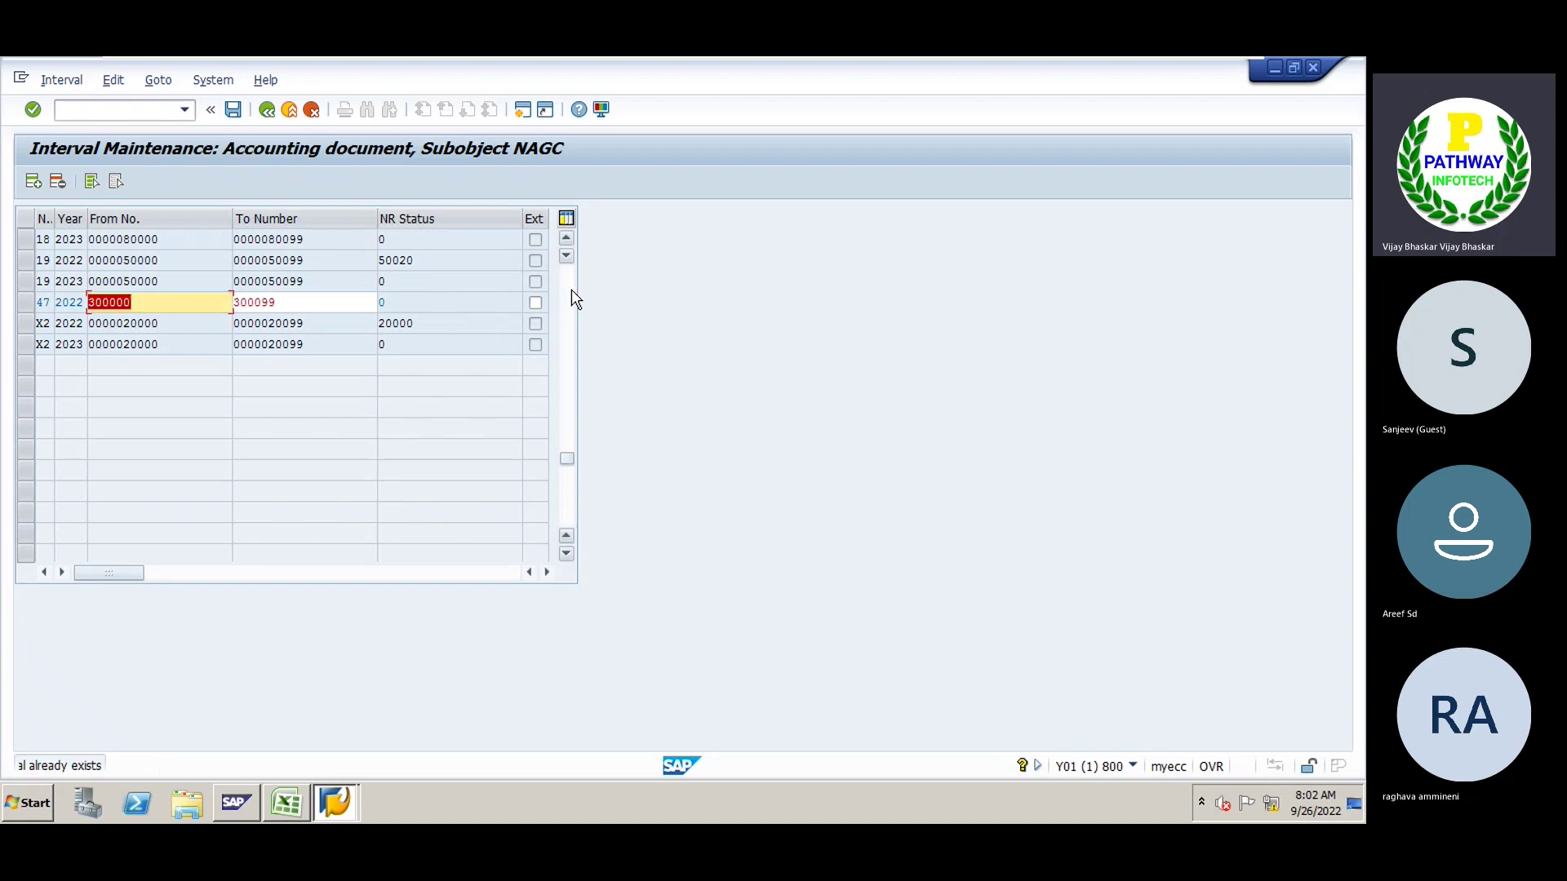
left_click(201, 308)
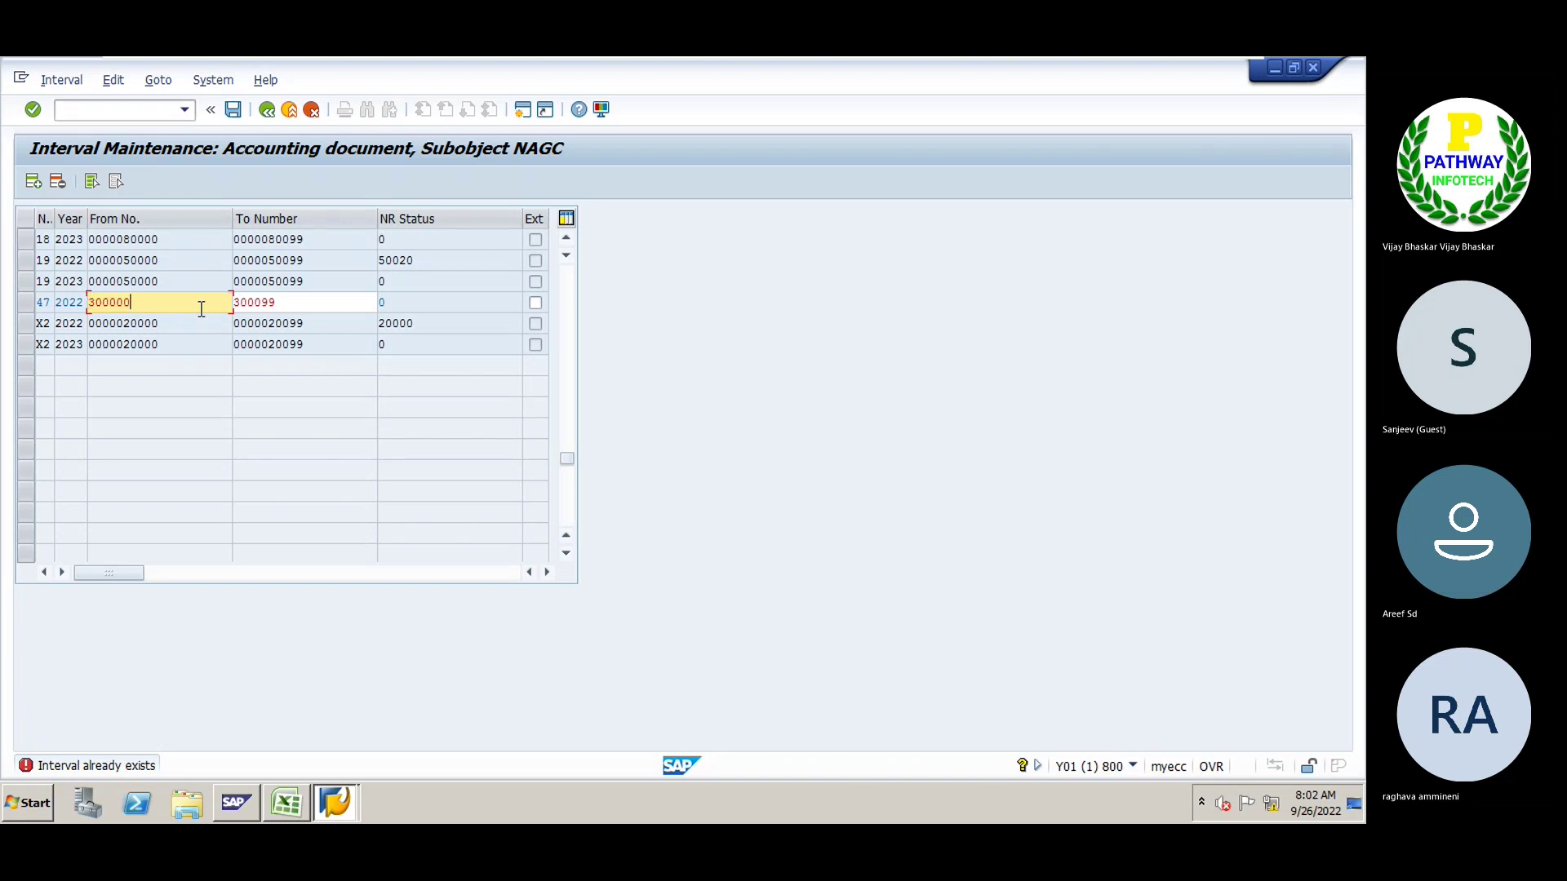
type("0")
key("Return")
left_click(317, 111)
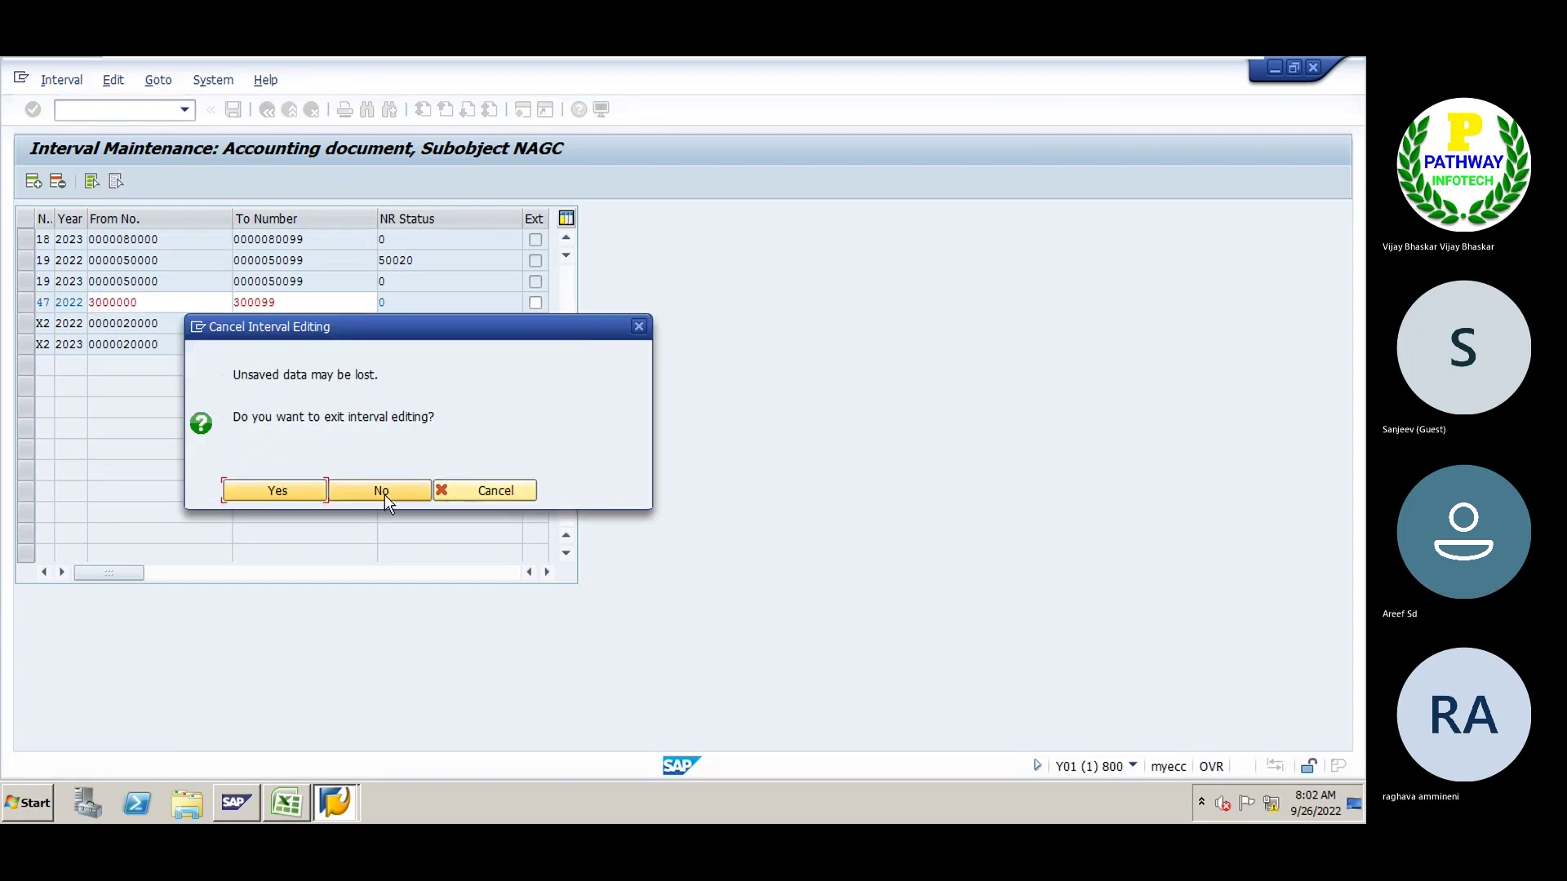
left_click(310, 492)
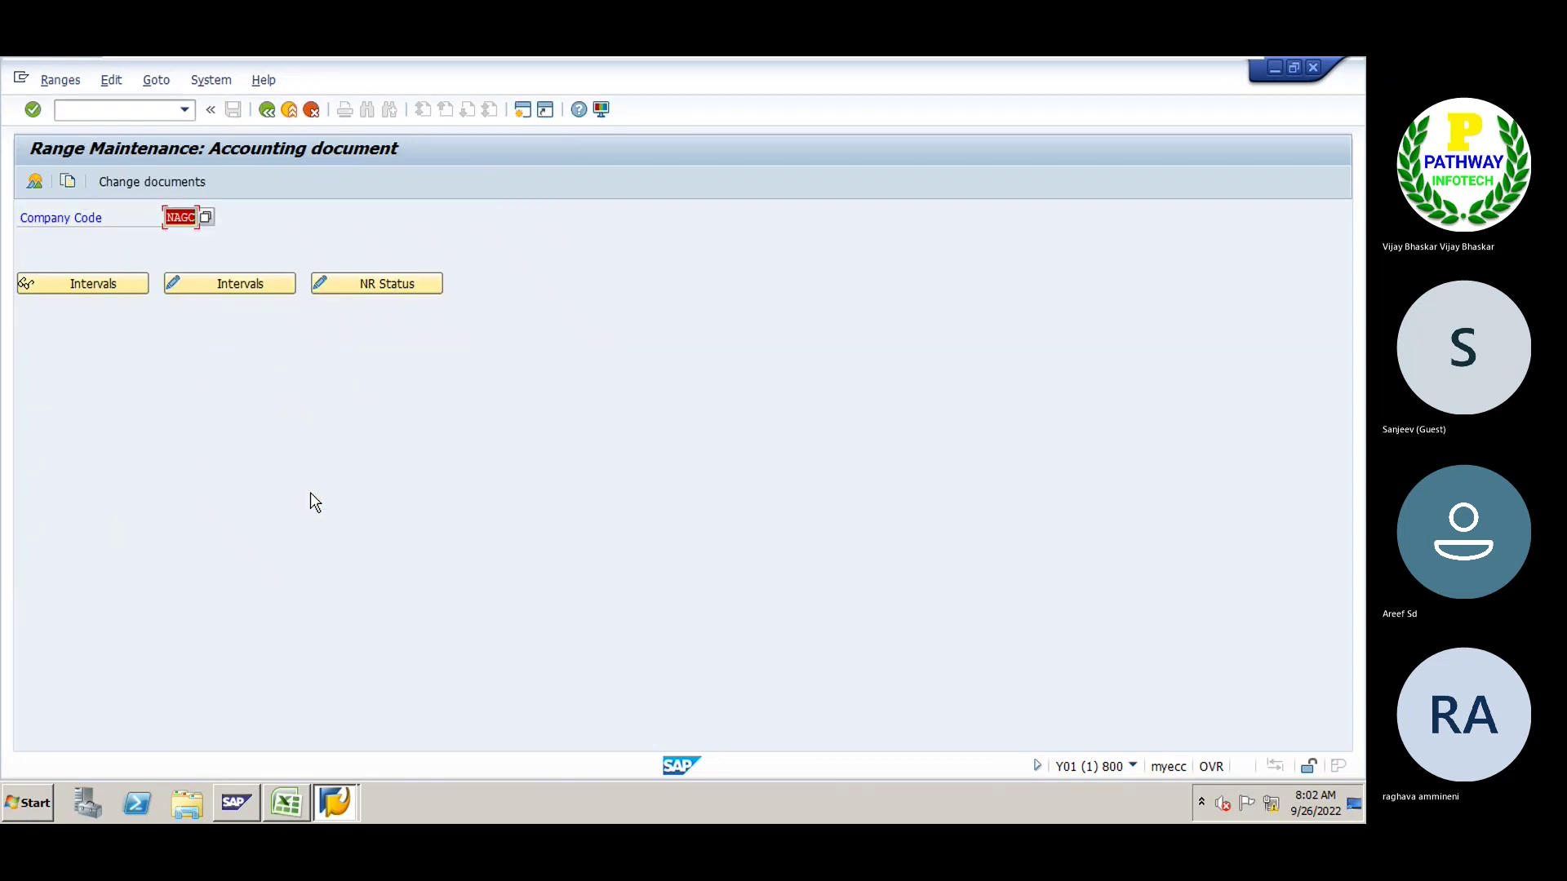
- Display the existing NAGC intervals, then return to range maintenance
left_click(106, 283)
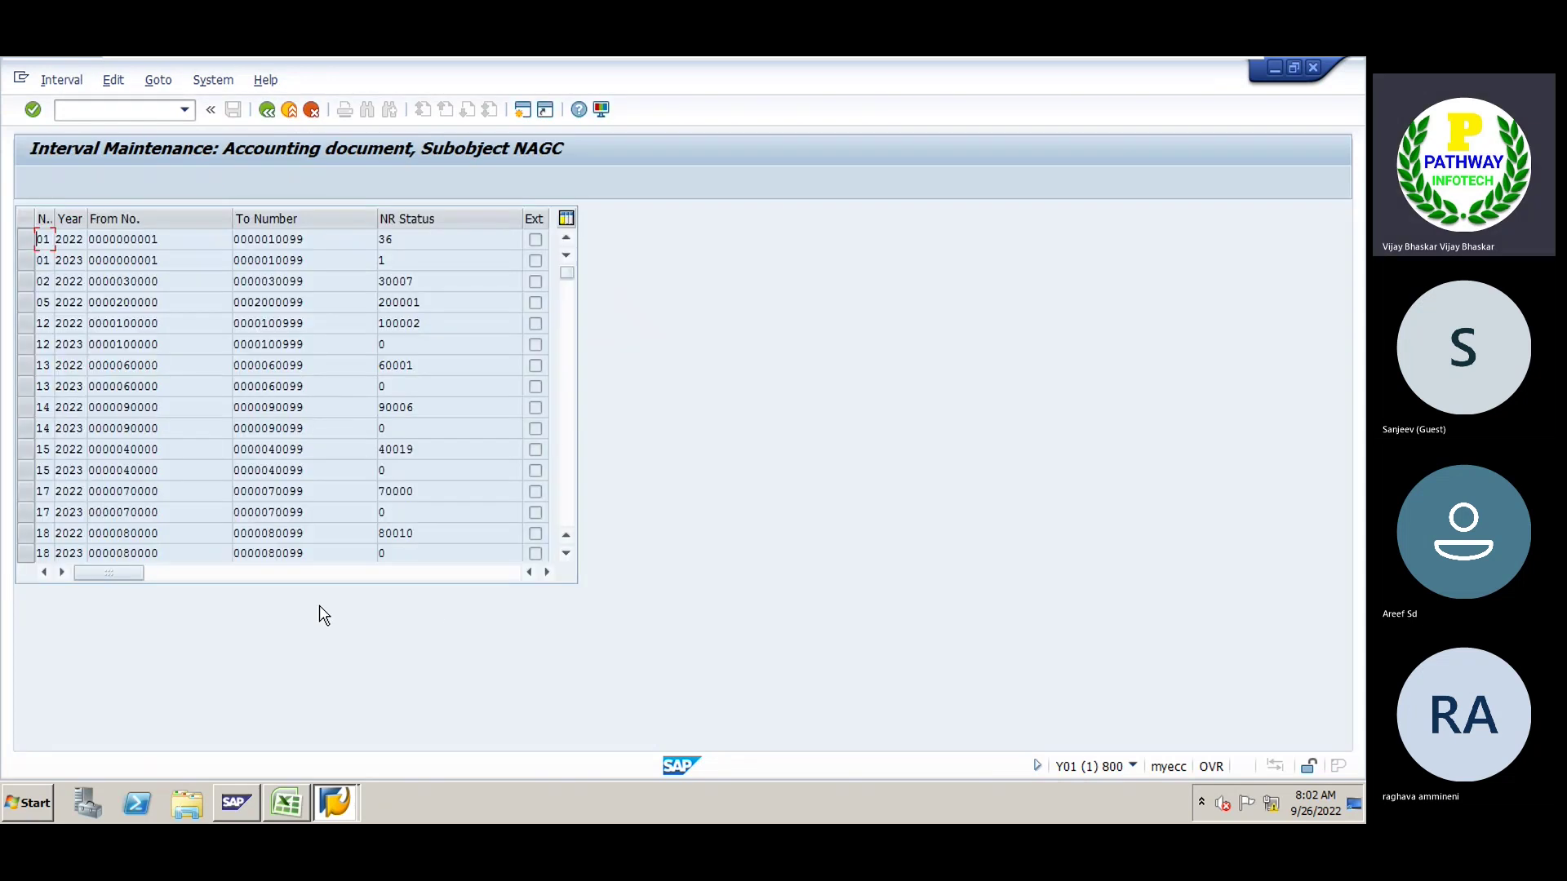
left_click(566, 510)
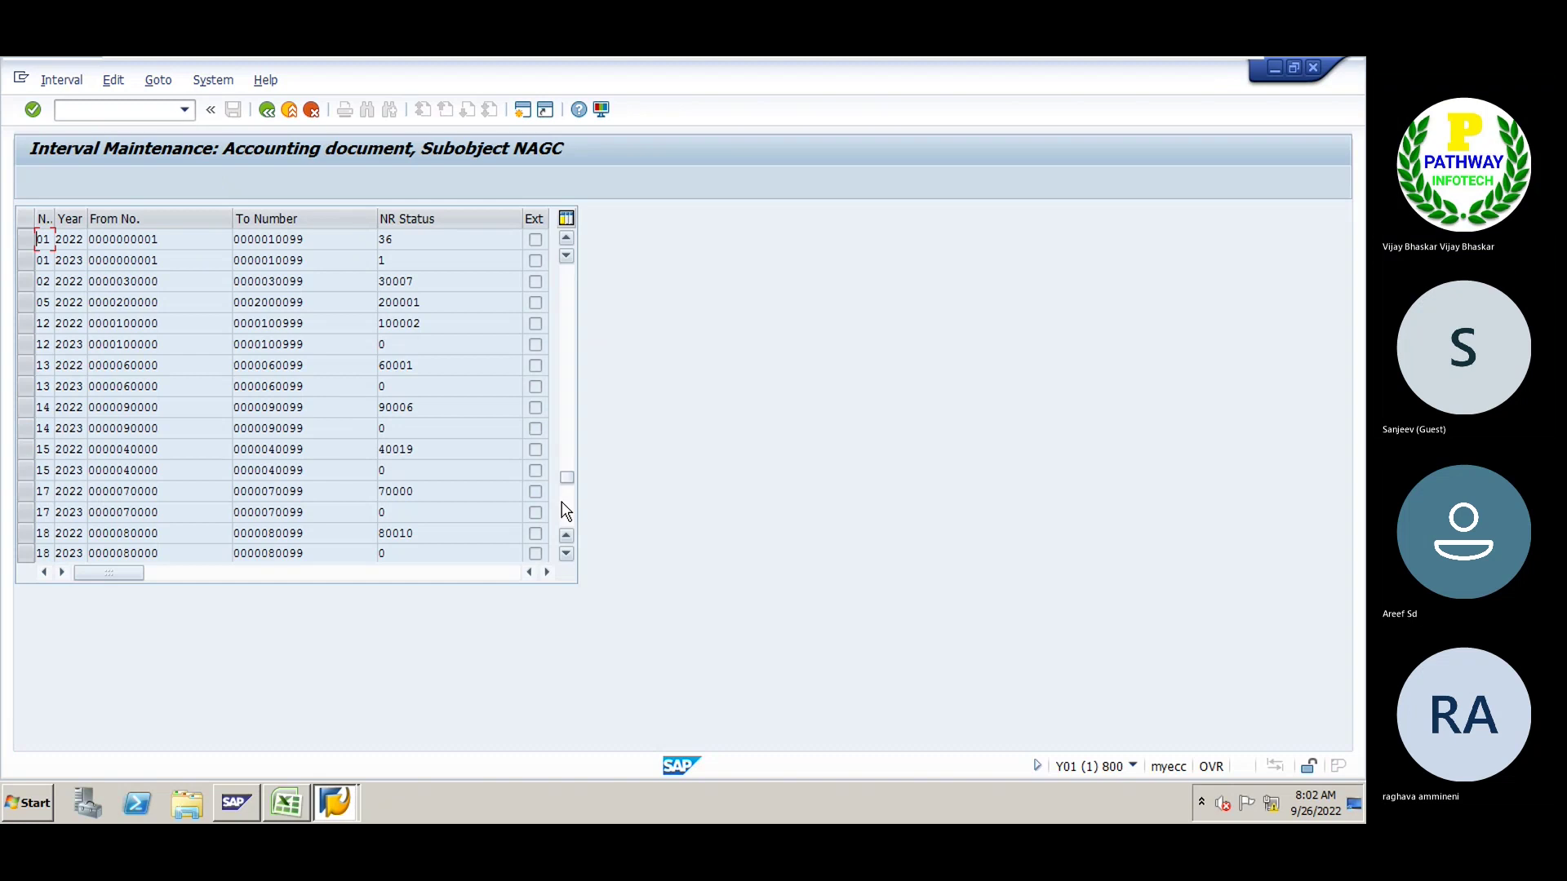
left_click(571, 295)
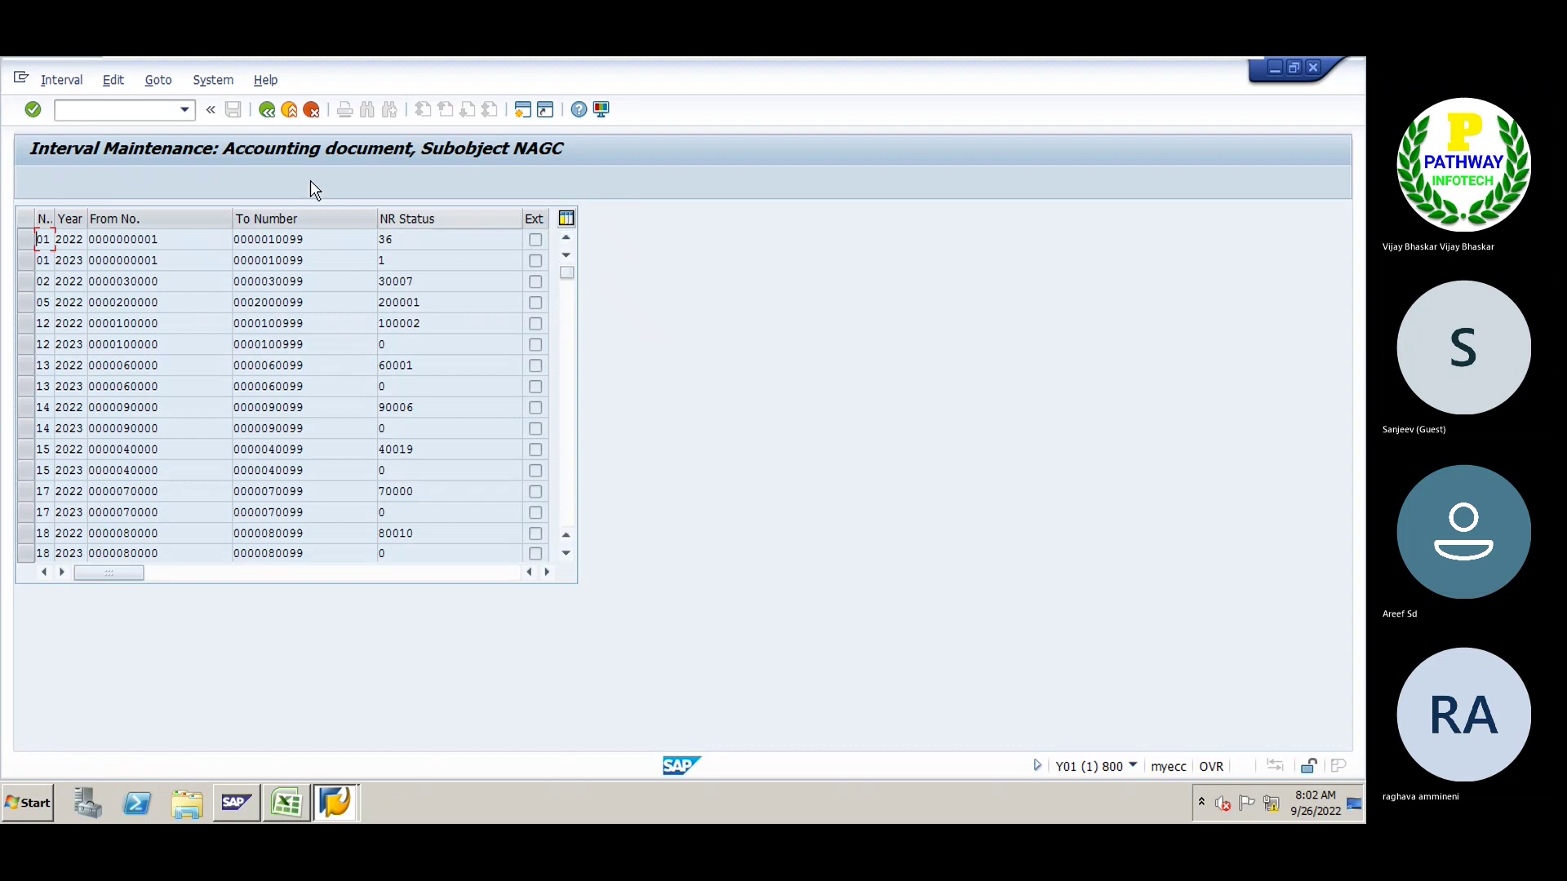
left_click(266, 108)
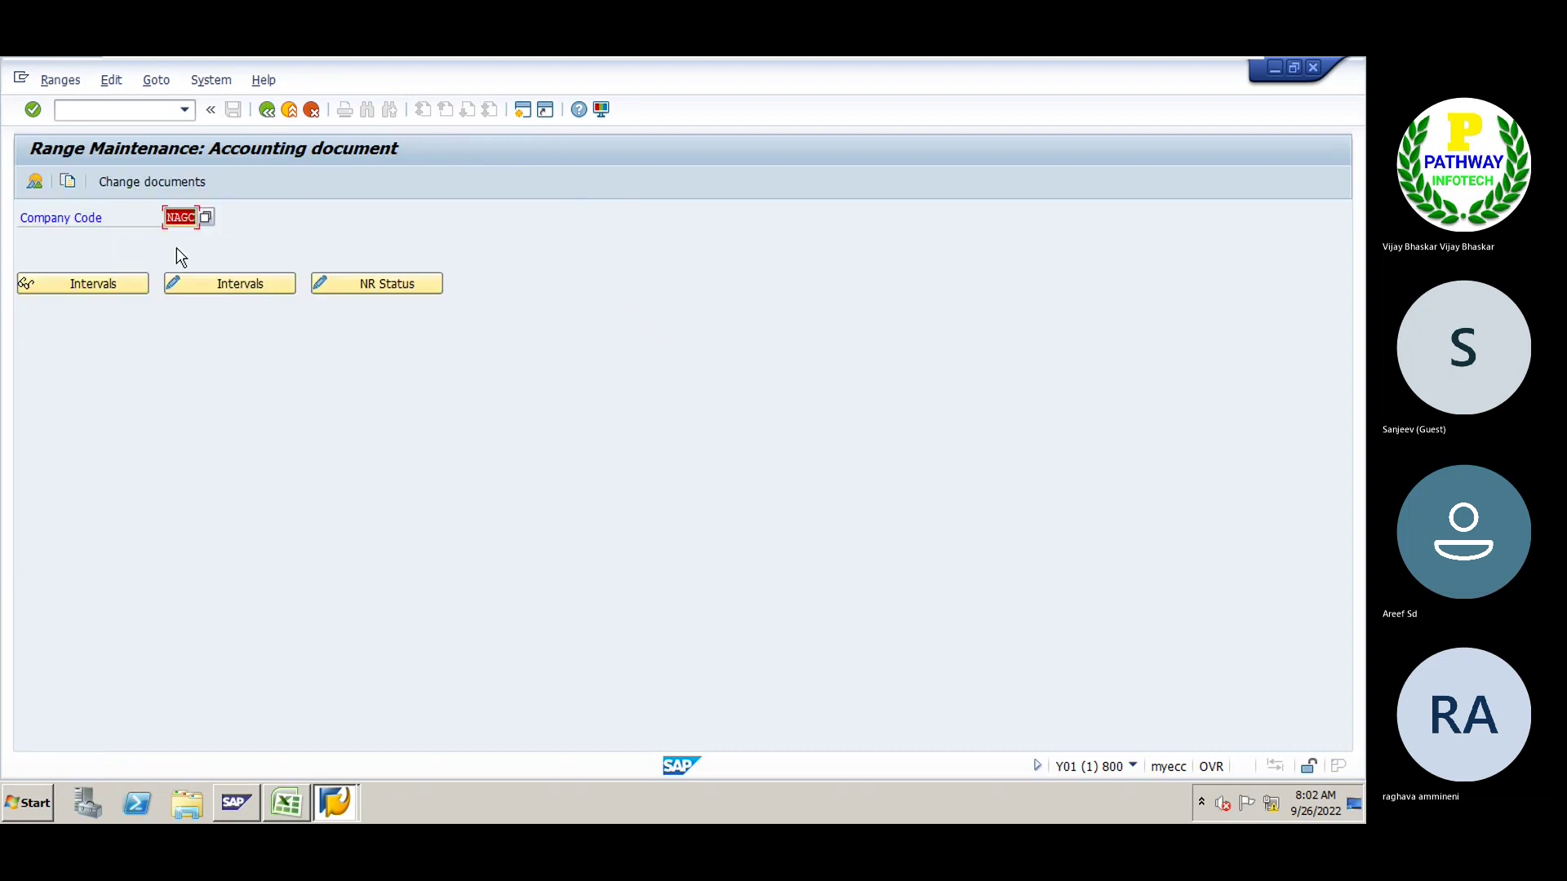
- Insert interval 47 for year 2022 running from 3000000 to 3000999
left_click(210, 287)
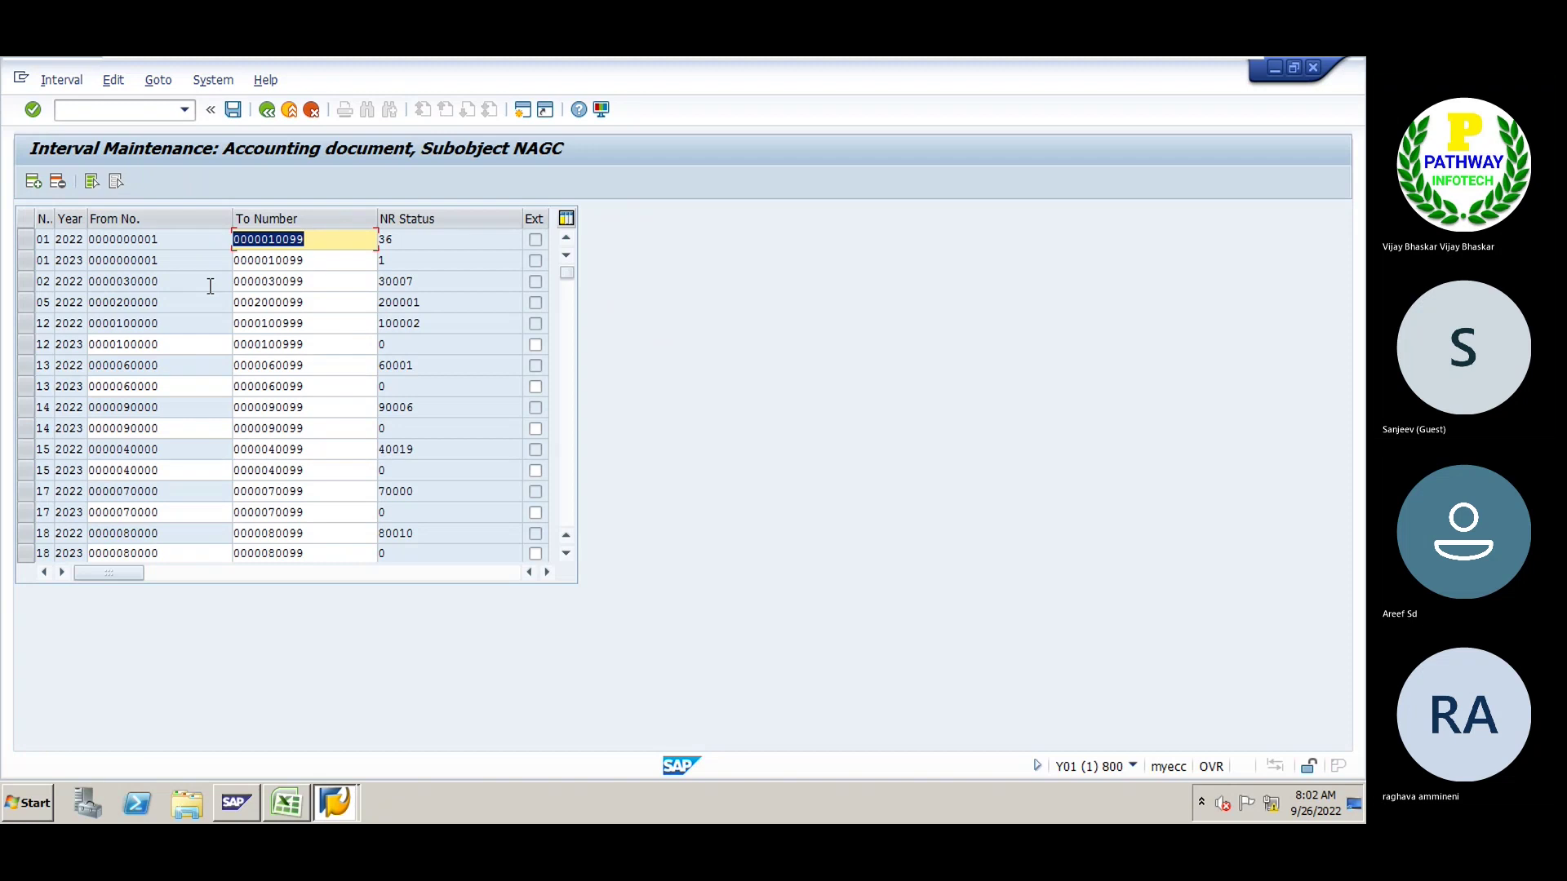
left_click(37, 181)
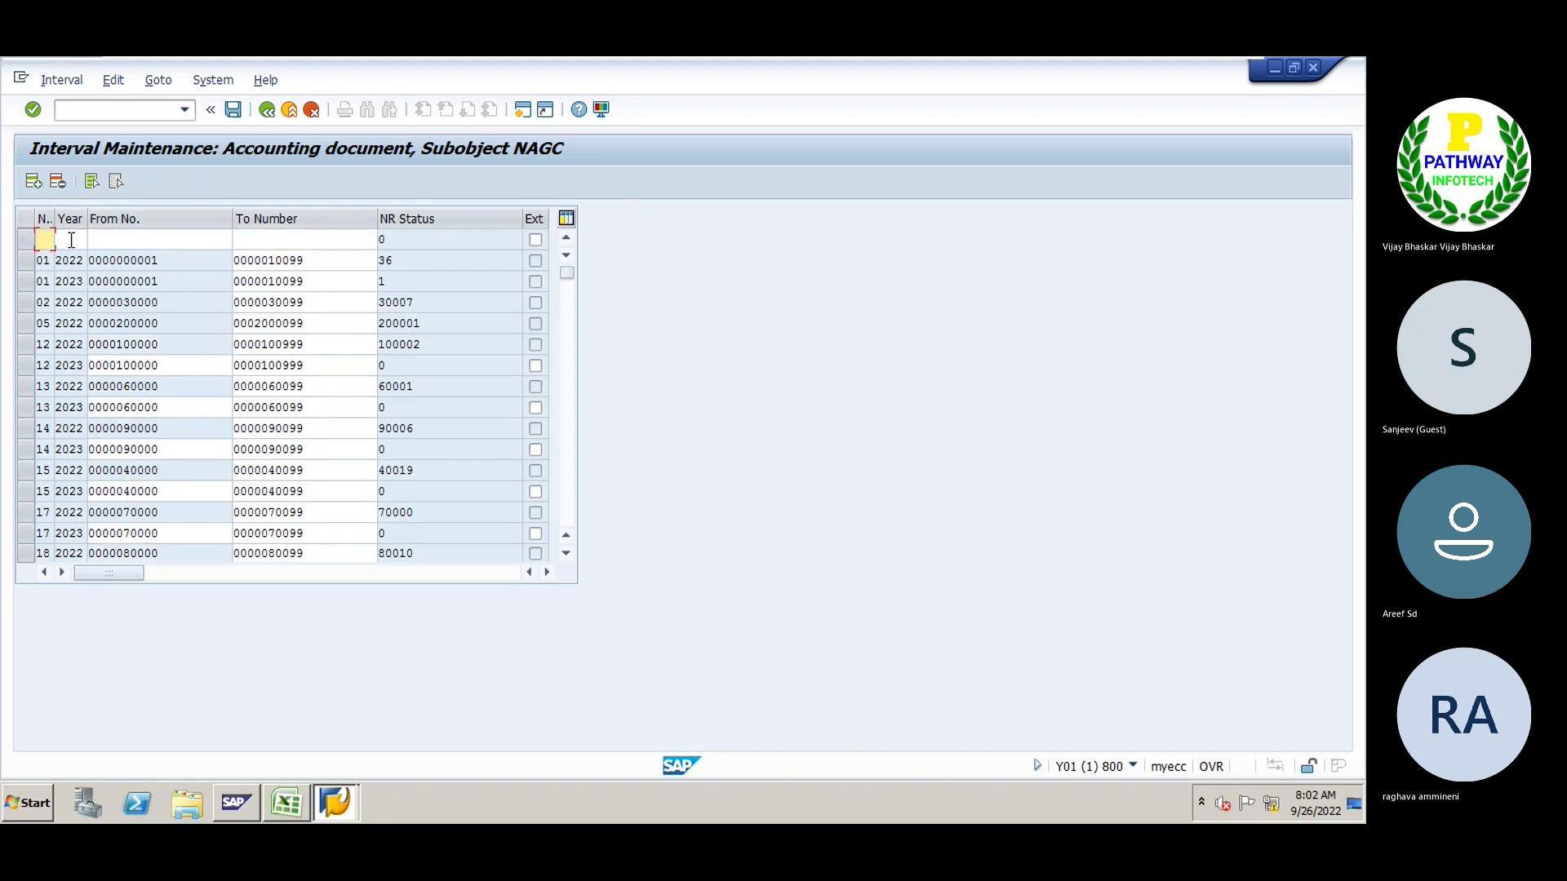
type("47")
left_click(71, 240)
type("2022")
key("Tab")
type("3000000")
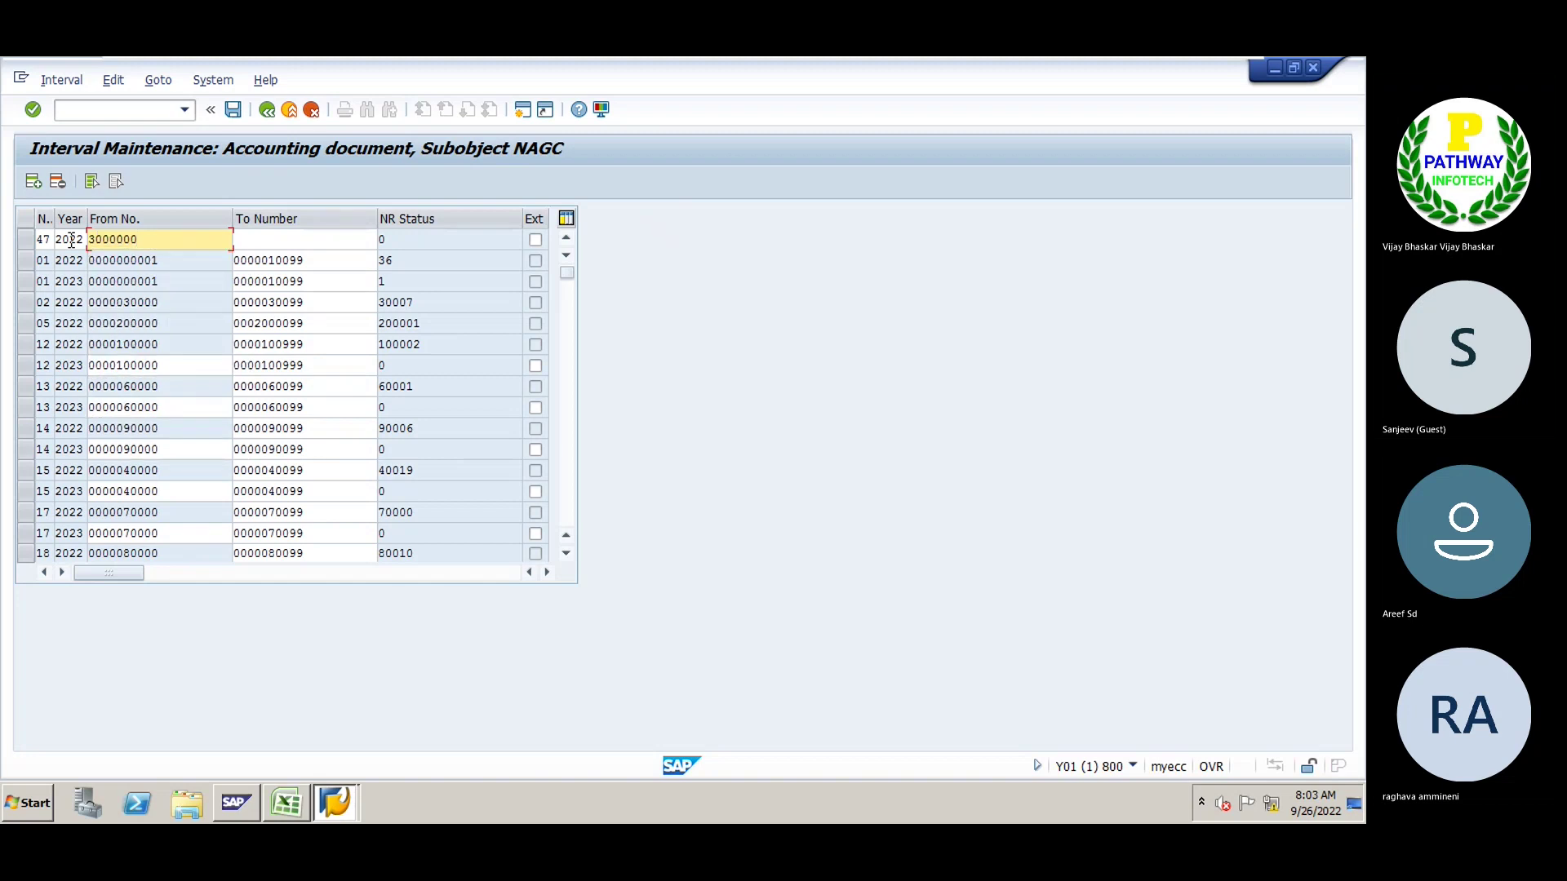
key("Tab")
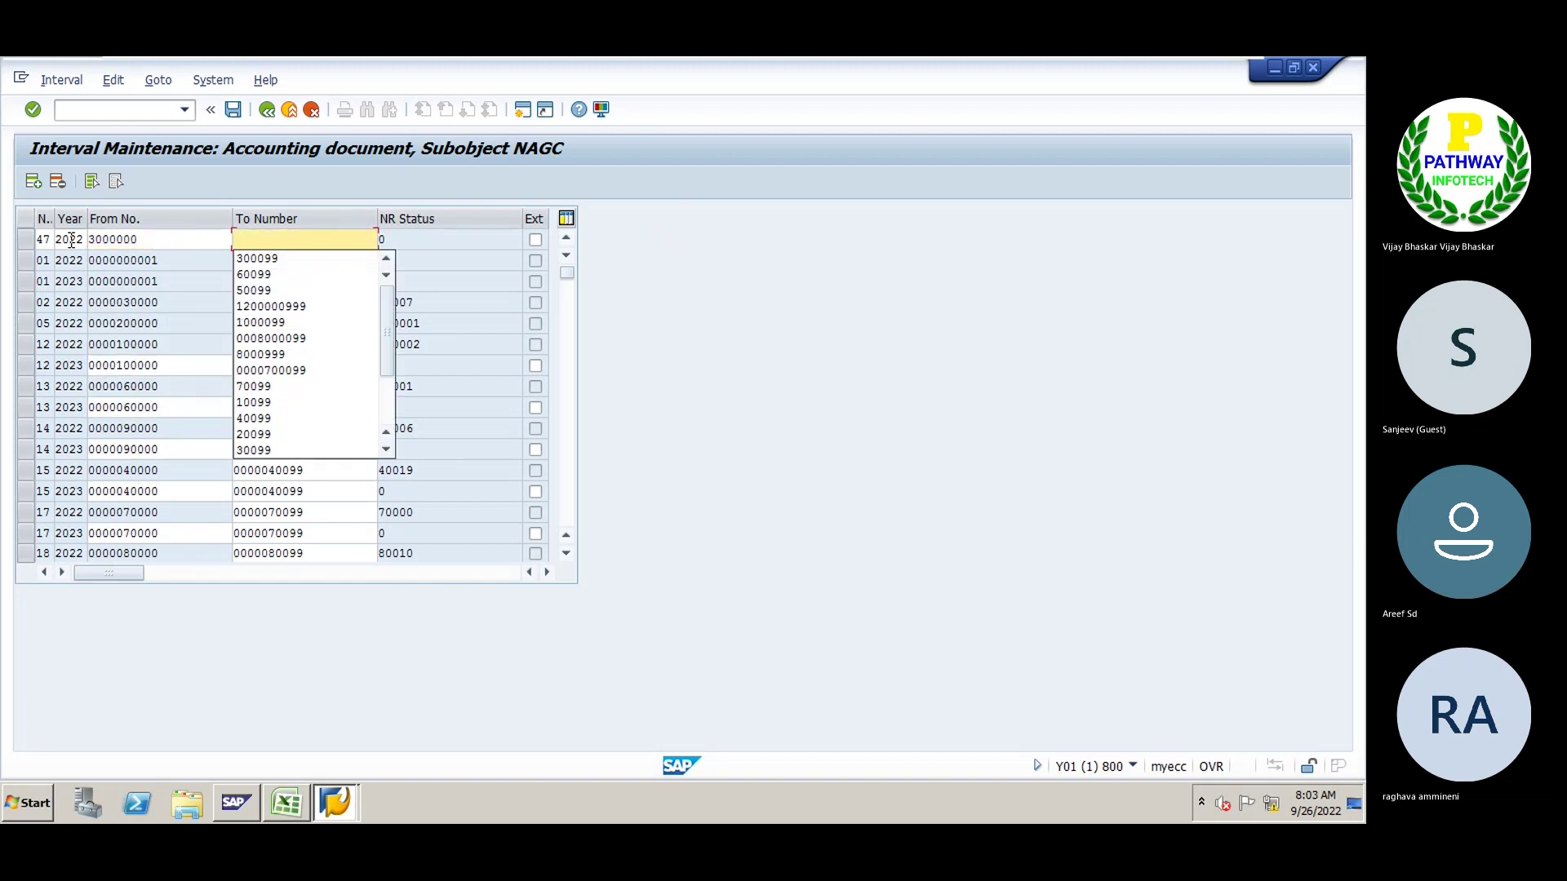
type("3000999")
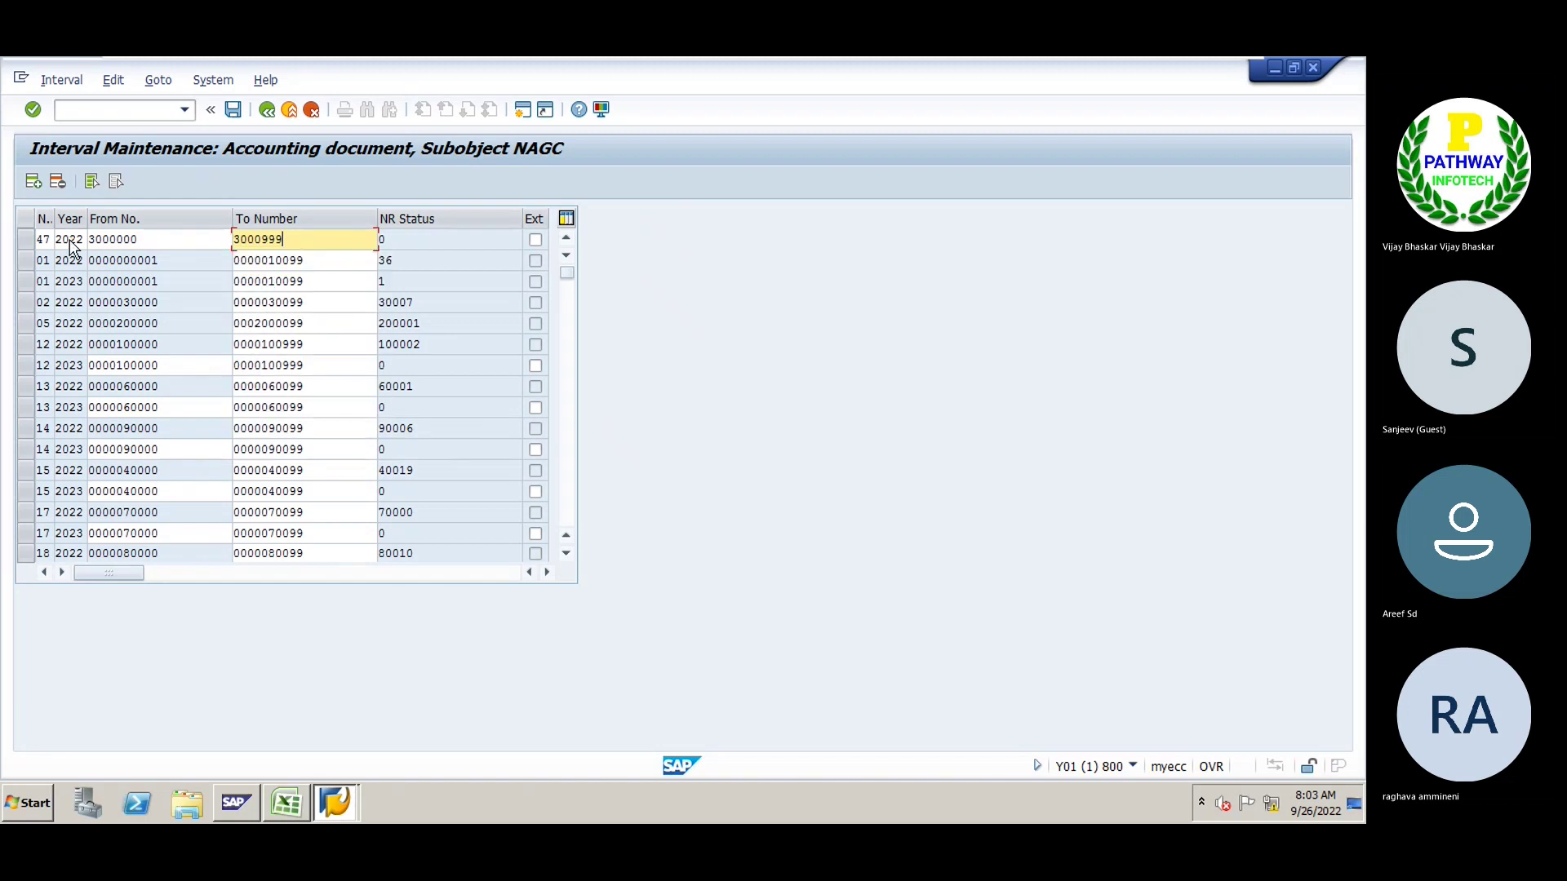
key("Return")
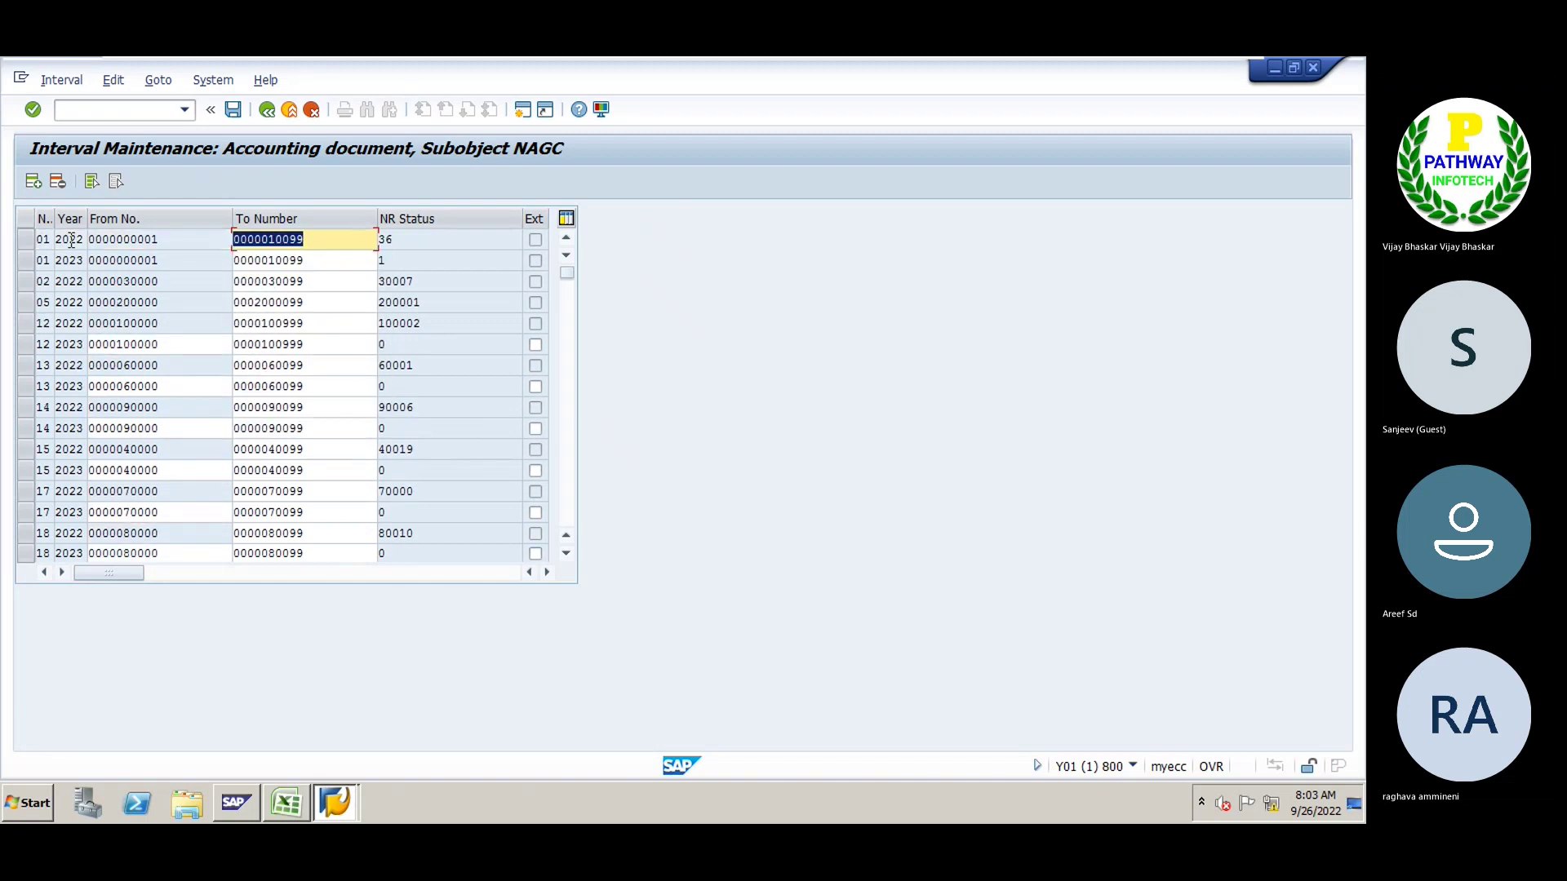
- Save the interval, acknowledge the transport notice, and go back to range maintenance
key("ctrl+s")
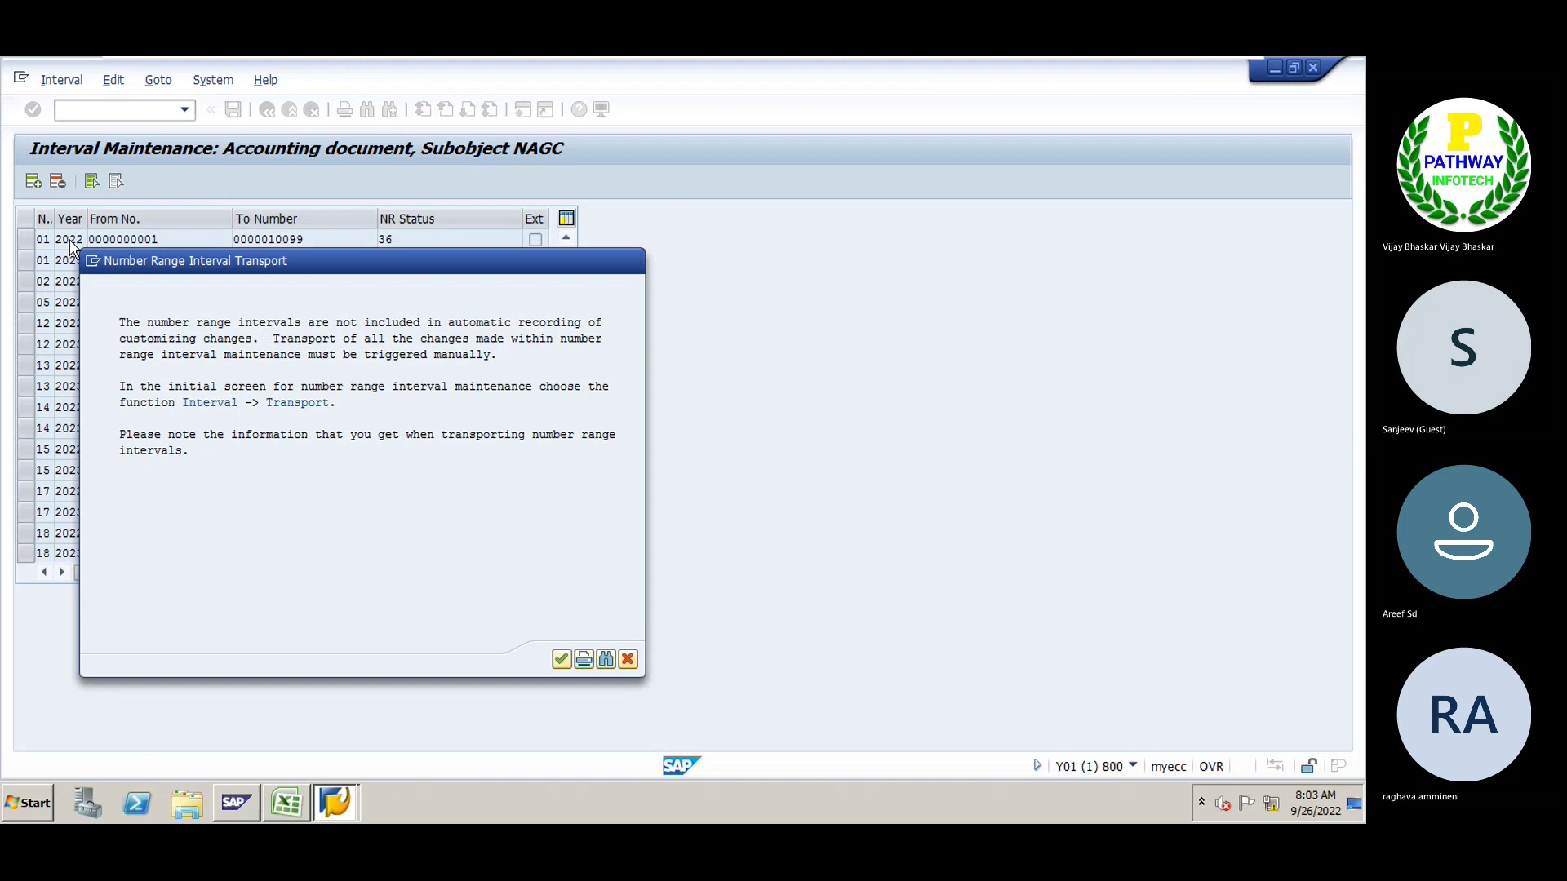
key("Return")
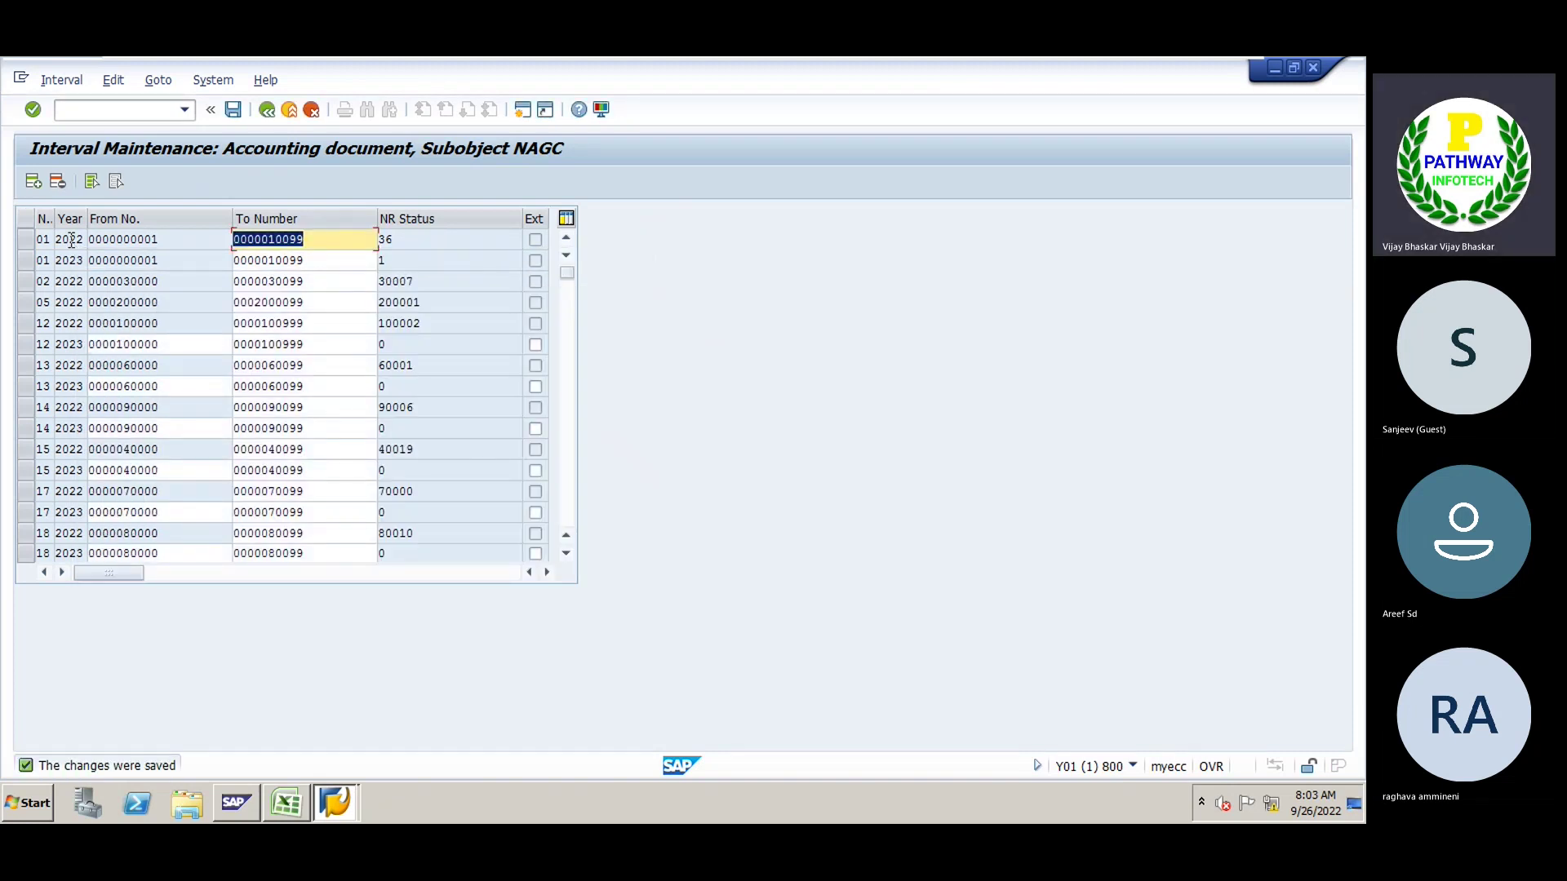
left_click(267, 113)
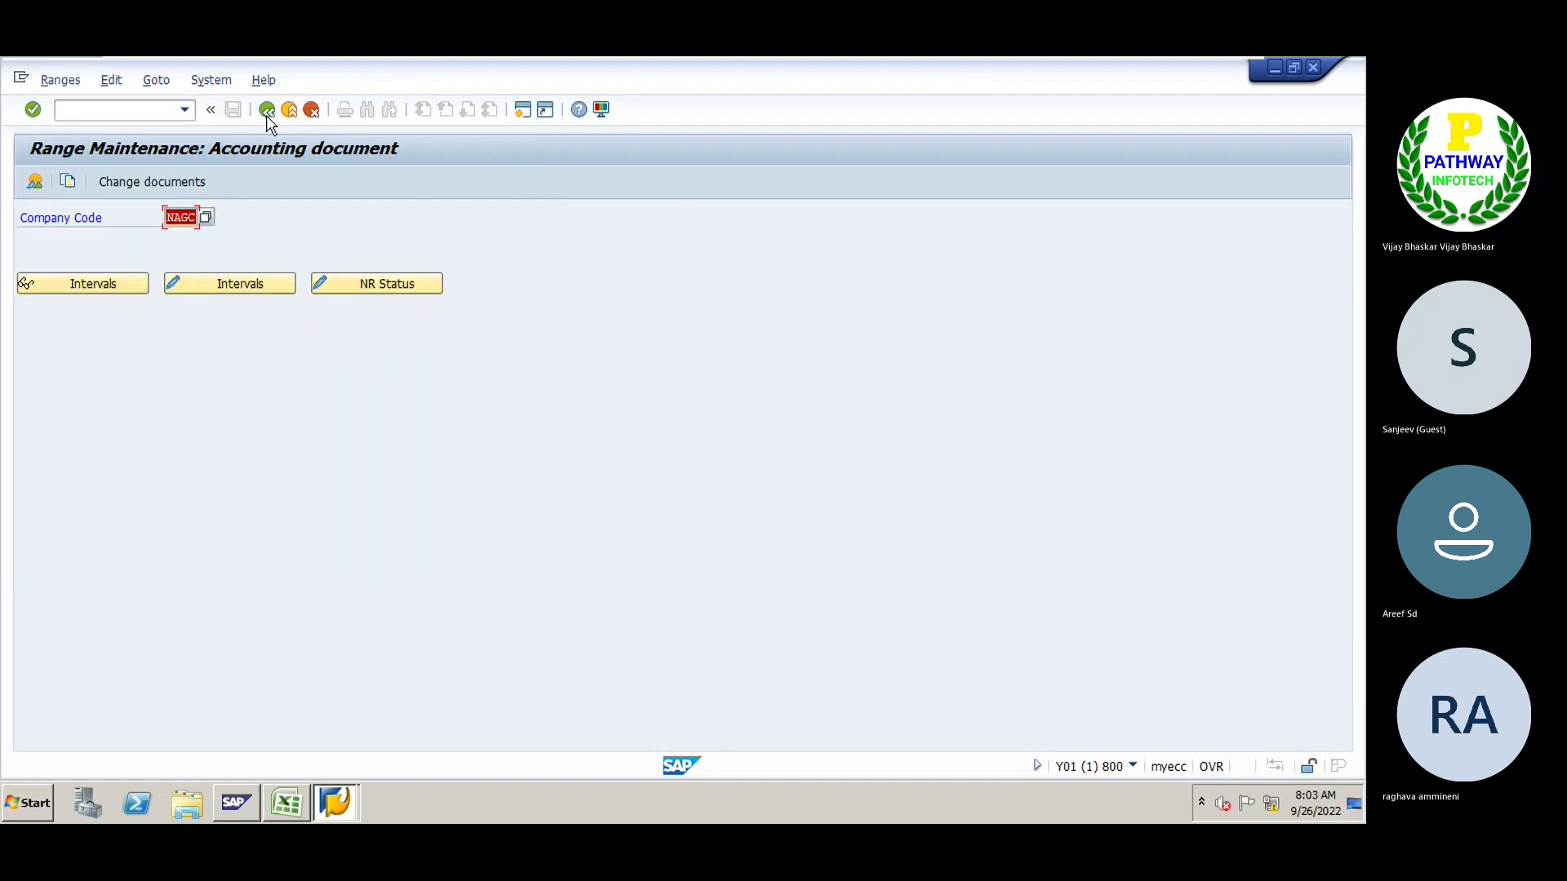
- Reopen the NAGC intervals for editing via document type WE Goods receipt's number ranges
left_click(266, 115)
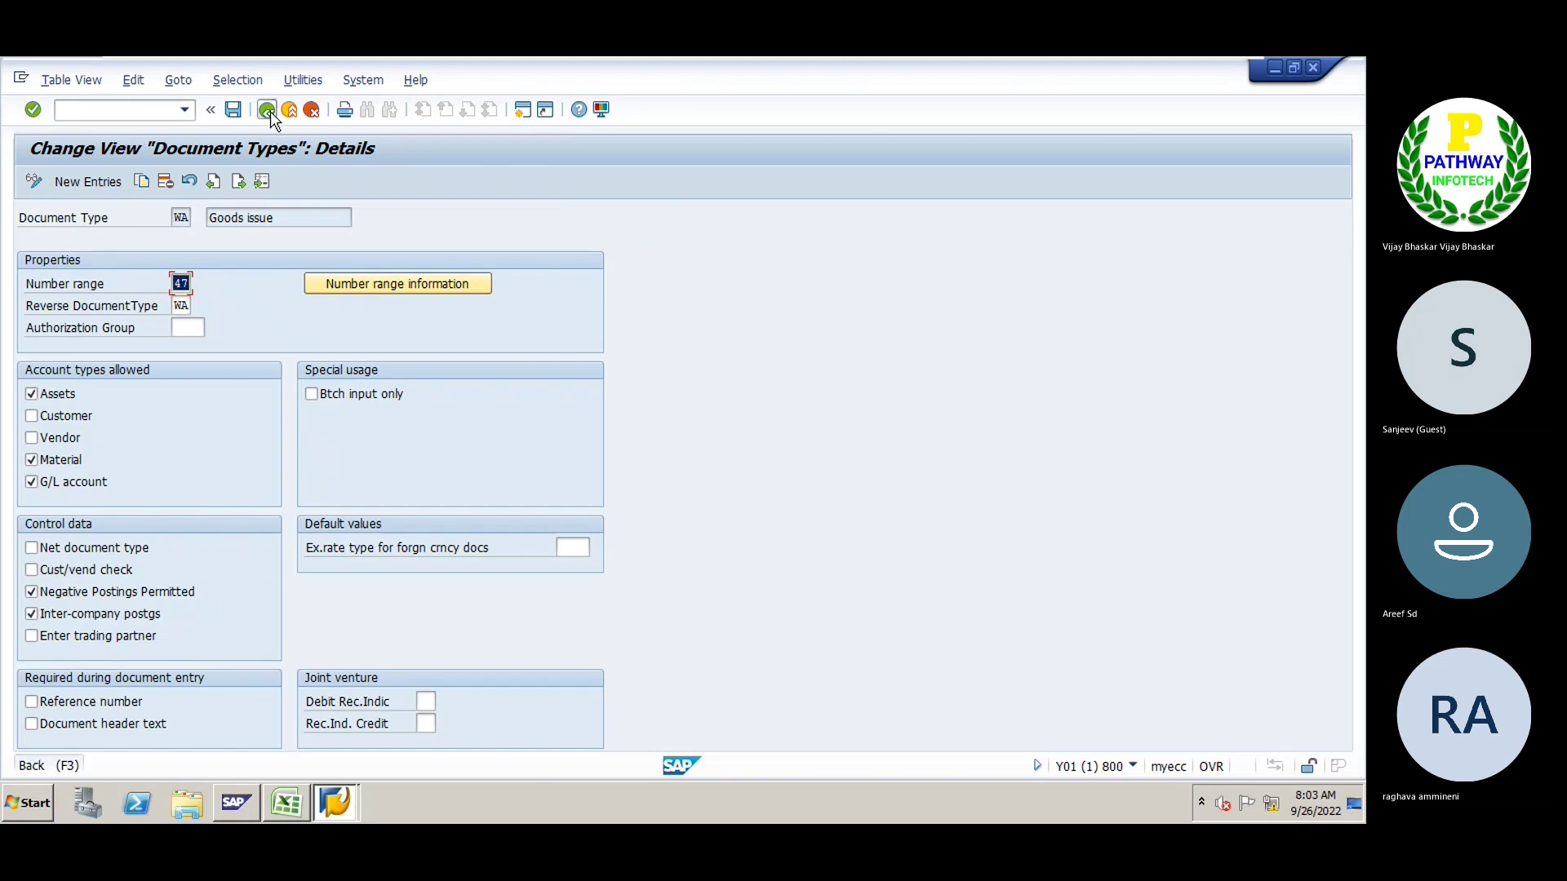
left_click(268, 111)
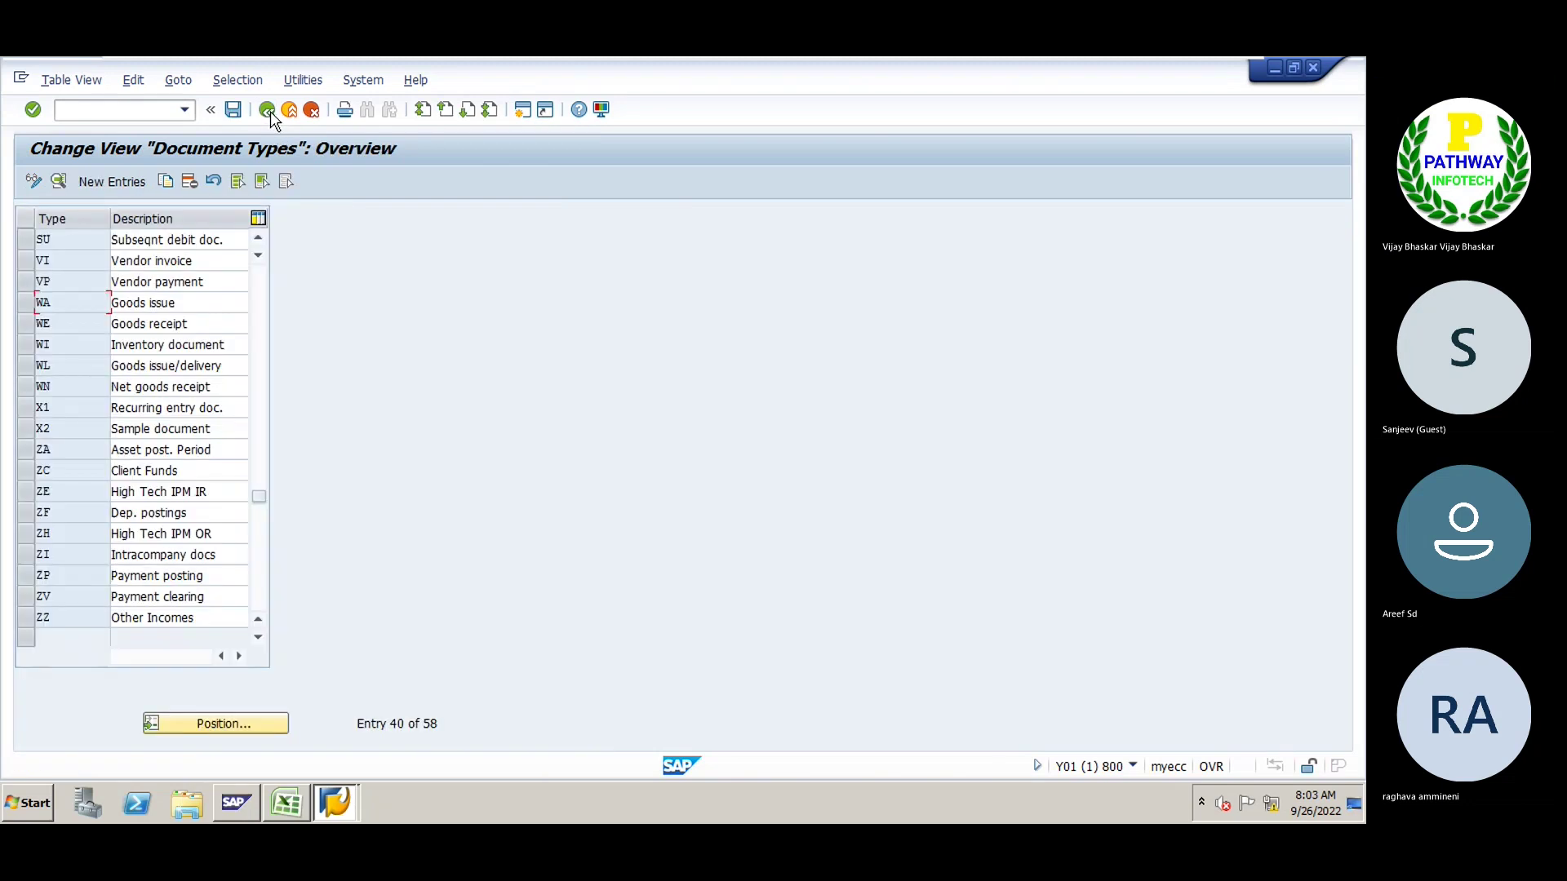
double_click(62, 325)
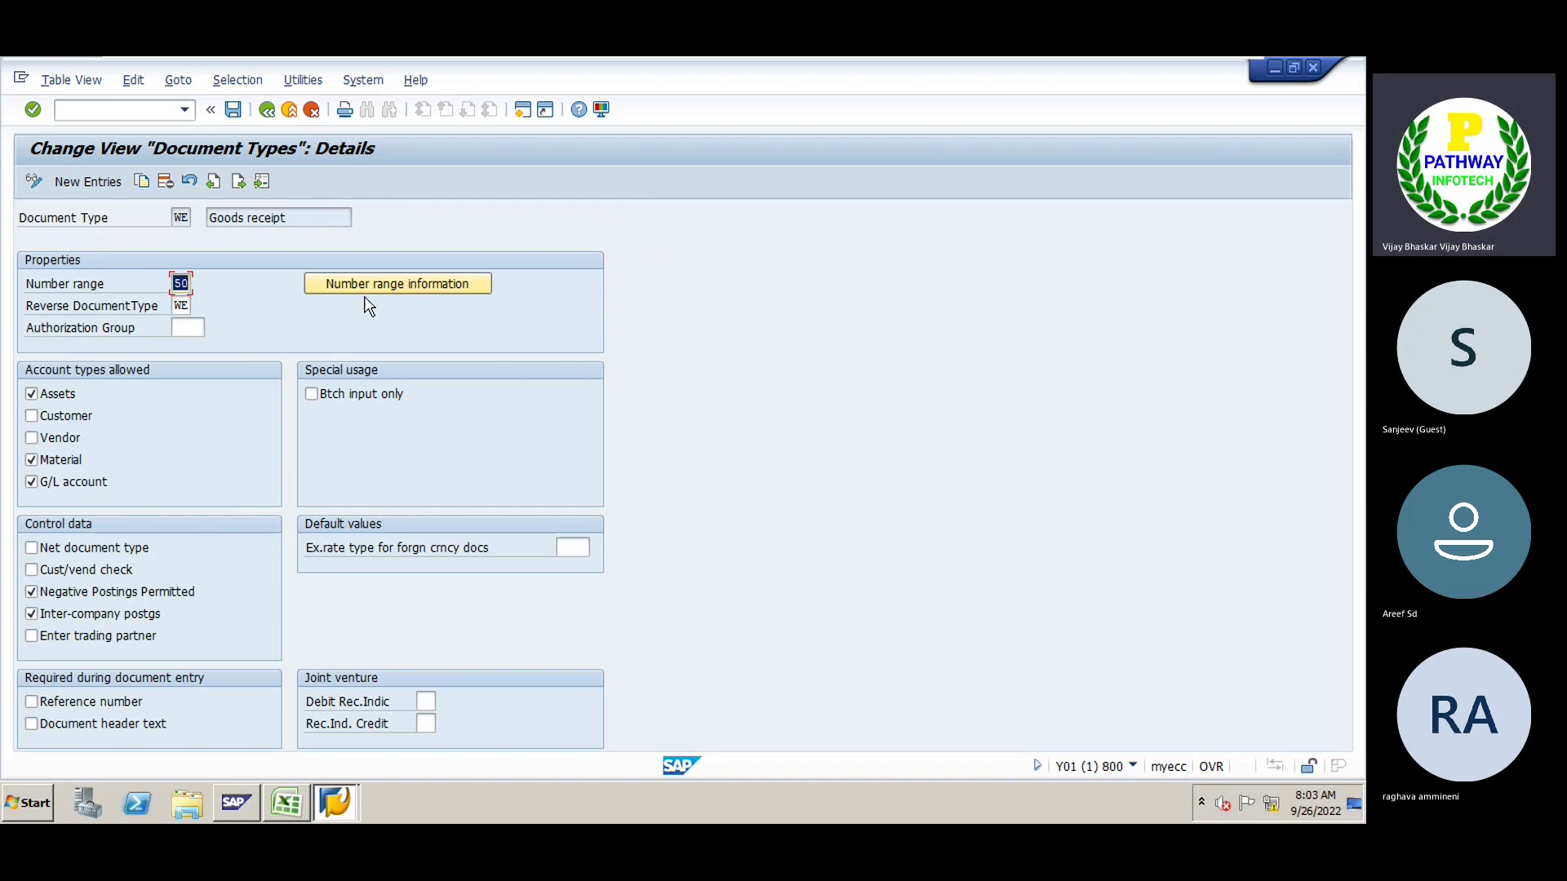
left_click(365, 286)
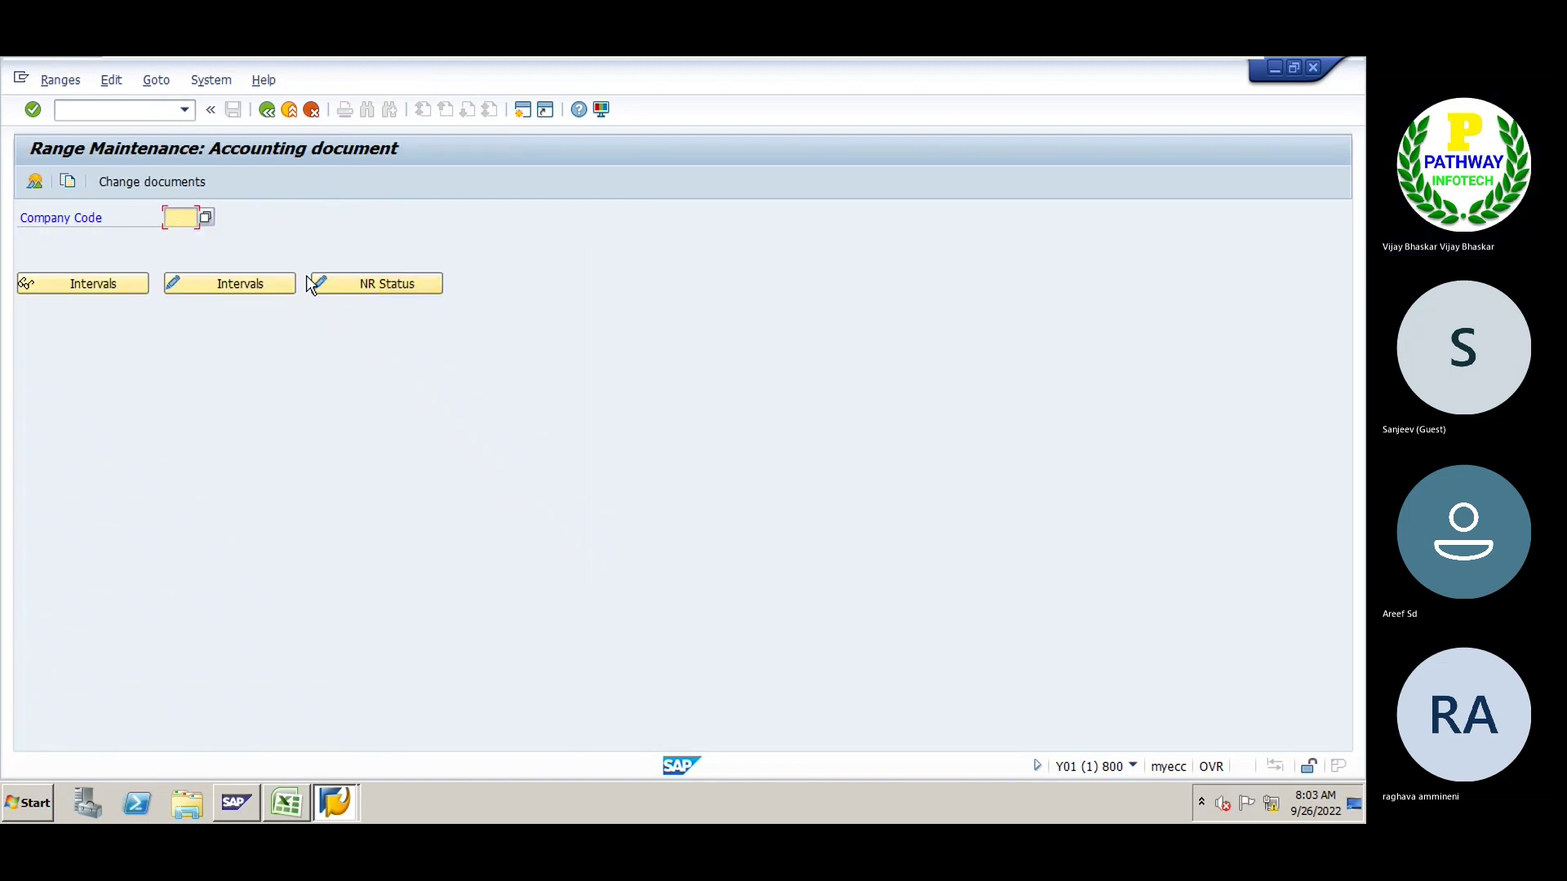
left_click(181, 217)
left_click(181, 237)
left_click(247, 296)
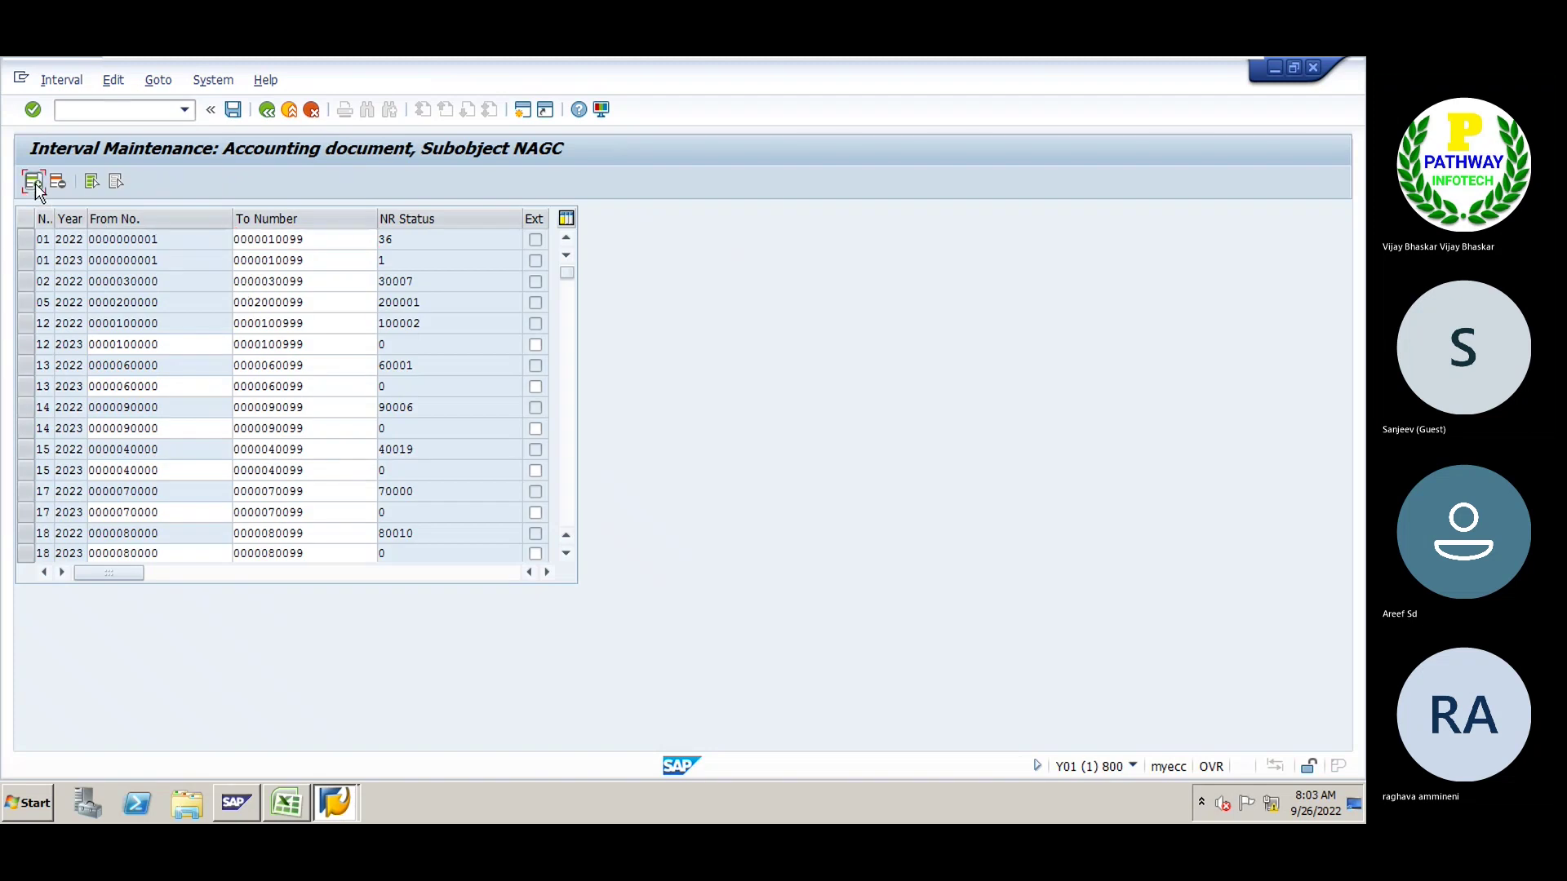
- Insert interval 50 for 2022 from 4000000 to 3000999
left_click(34, 183)
type("50 ")
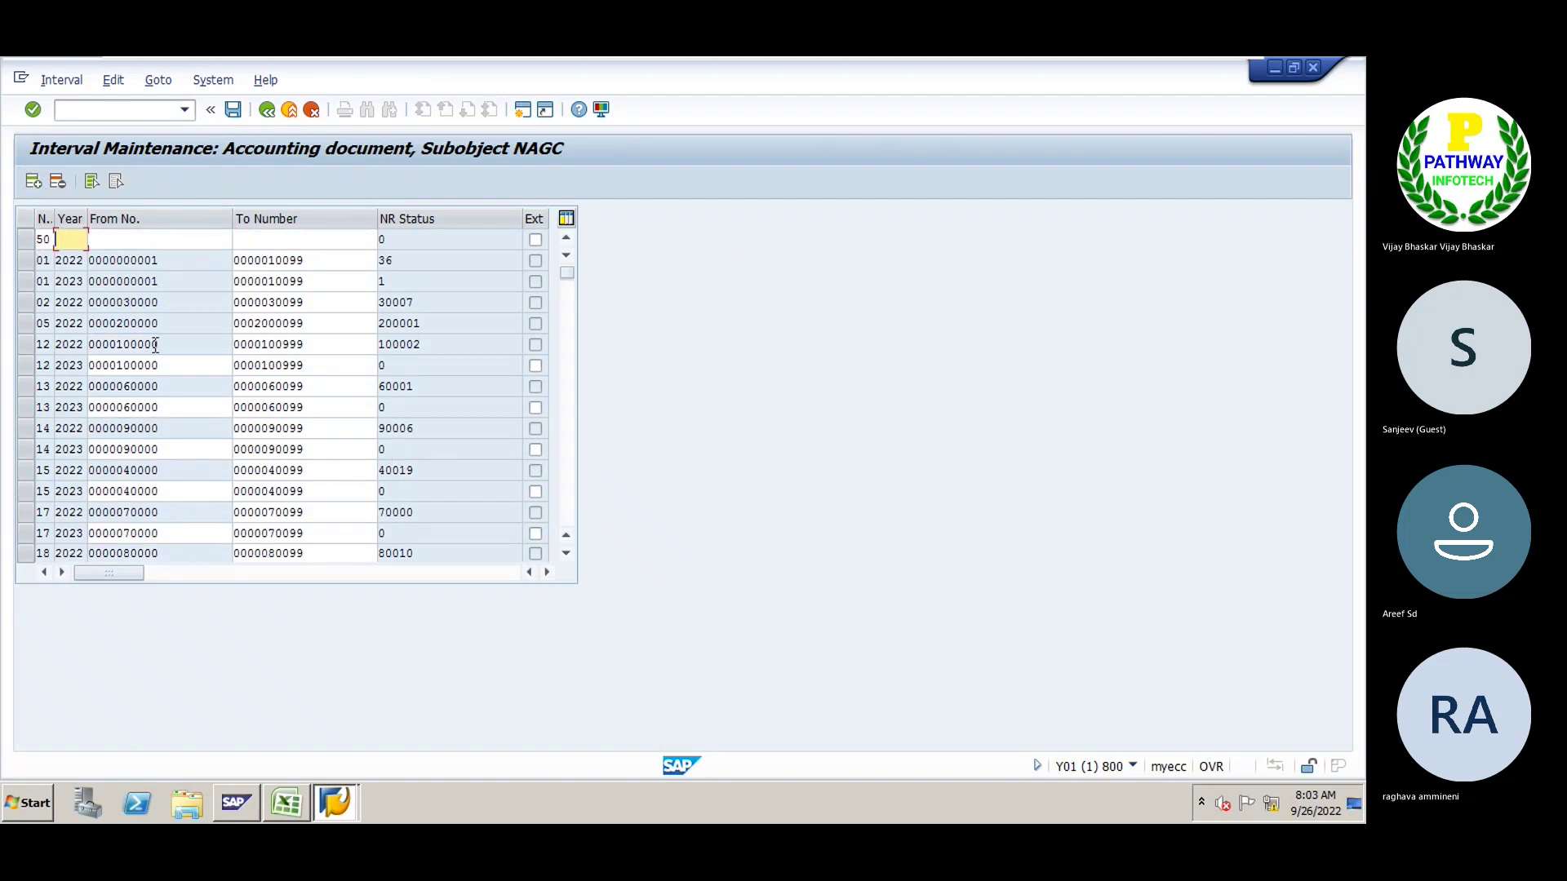
type("2022")
key("Tab")
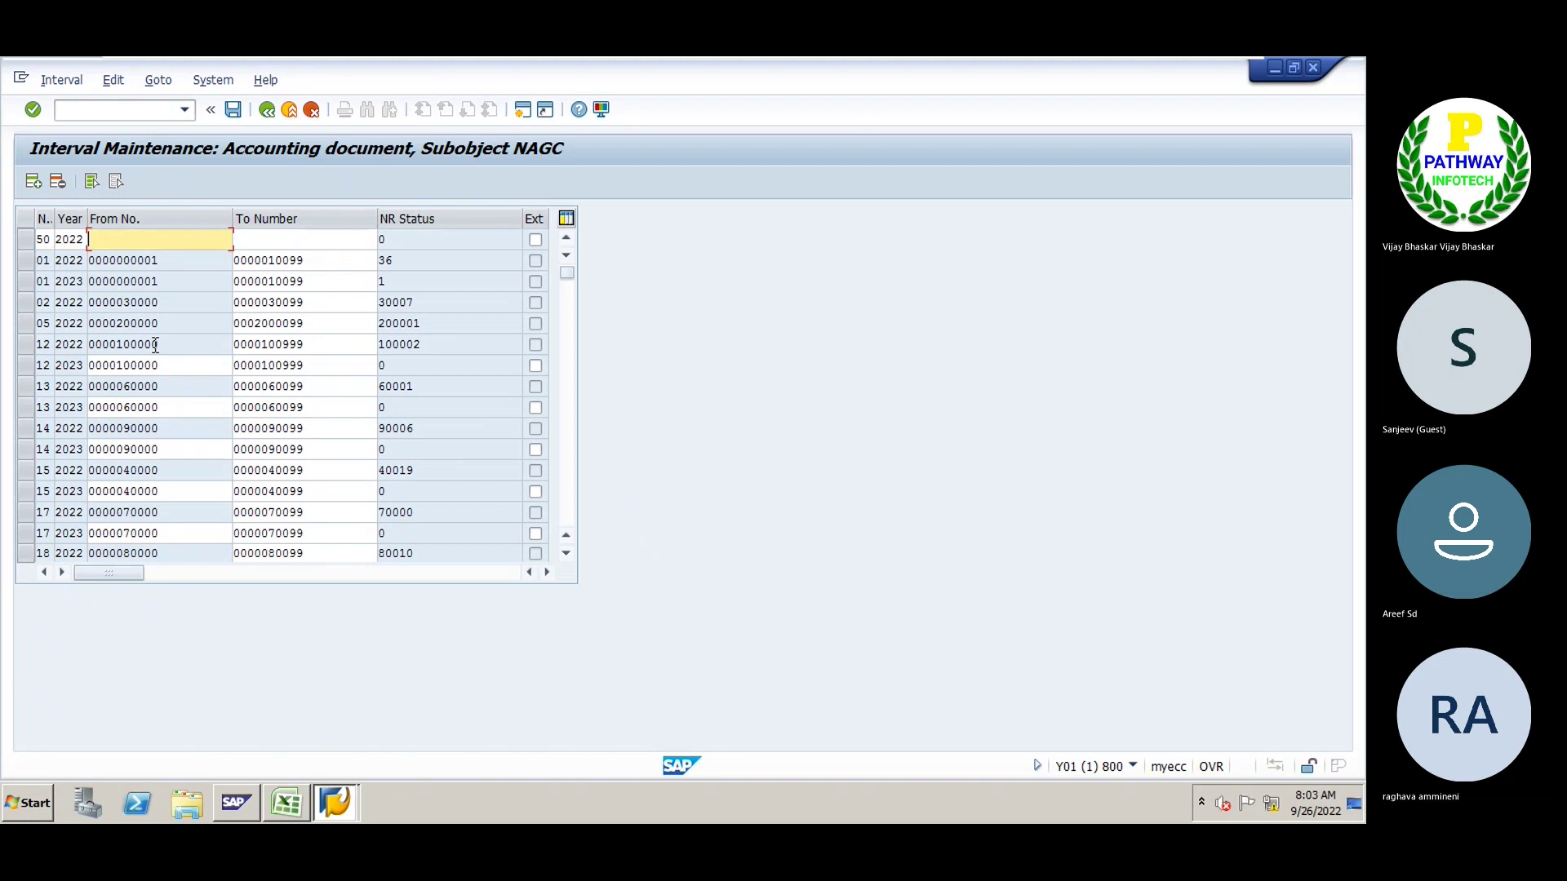
type("1")
key("BackSpace")
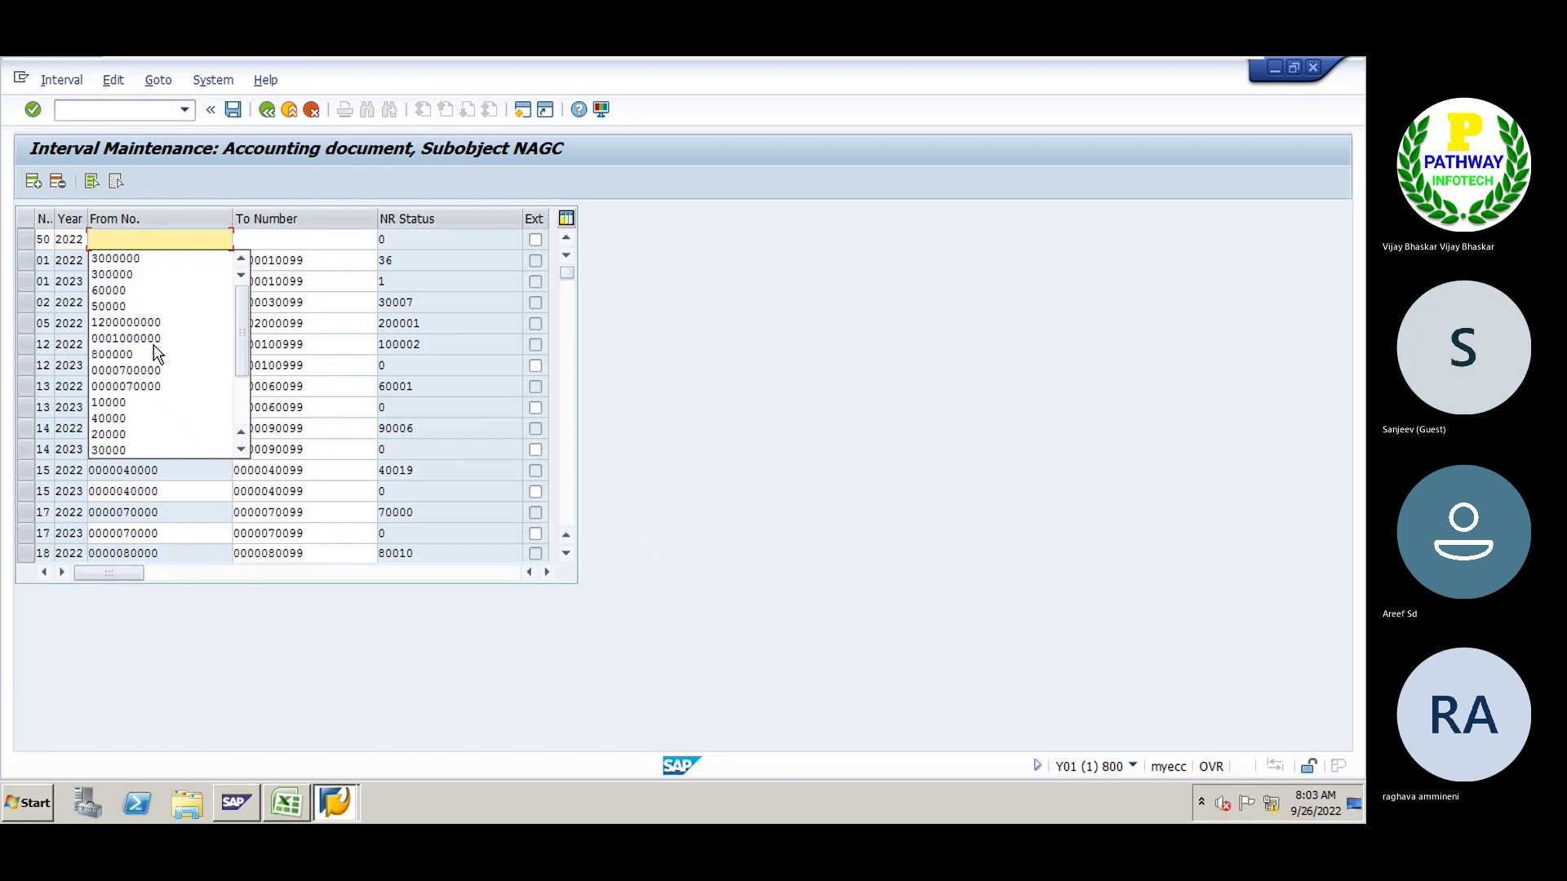
key("Down")
key("Return")
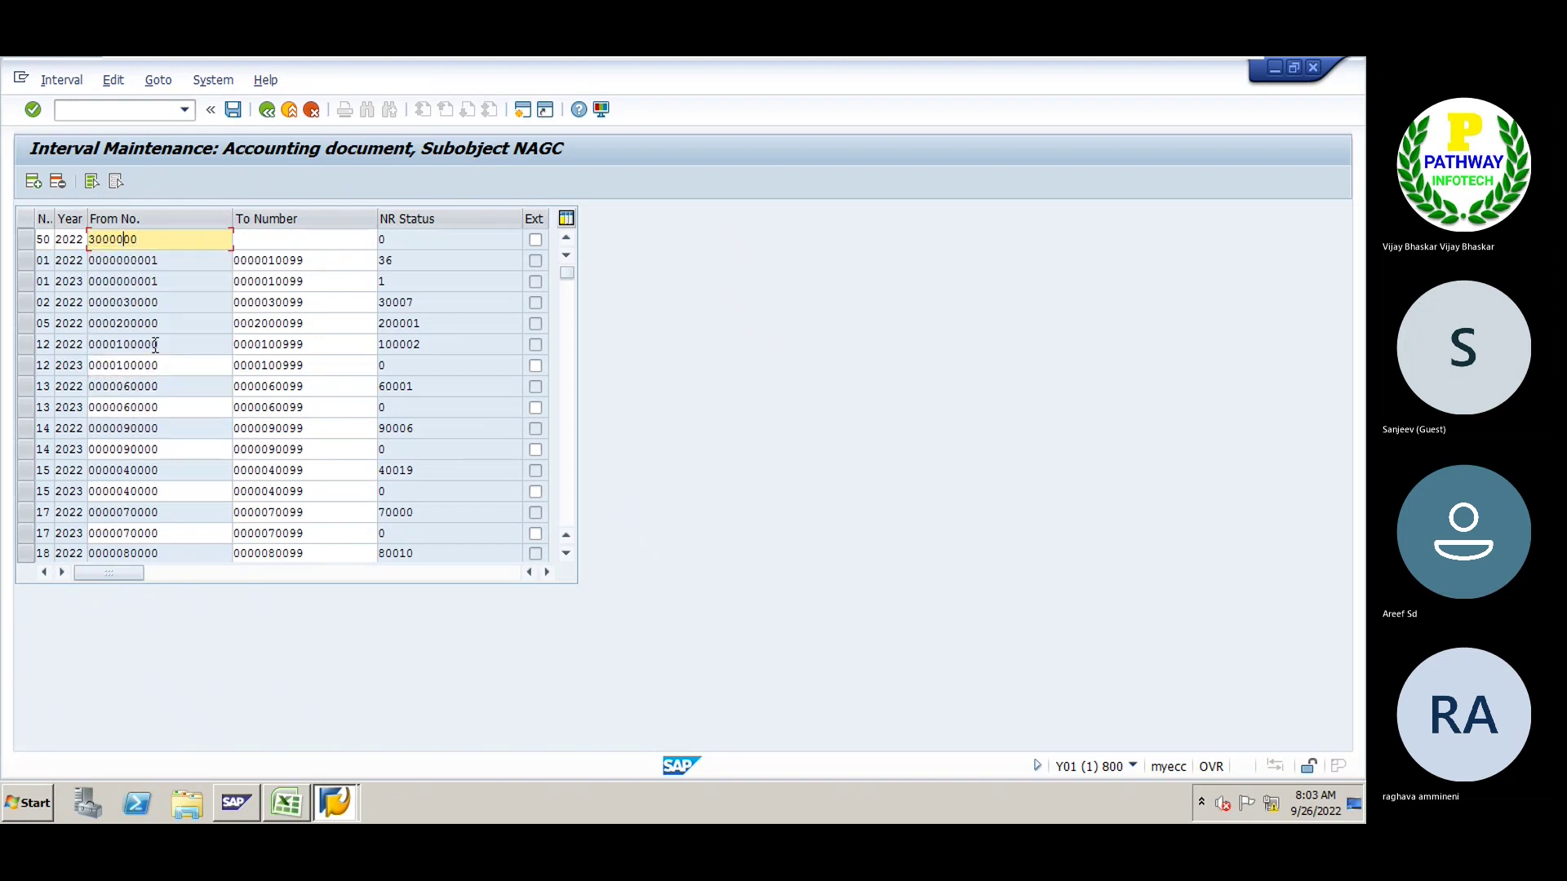
key("Home")
type("4")
key("Tab")
type("3")
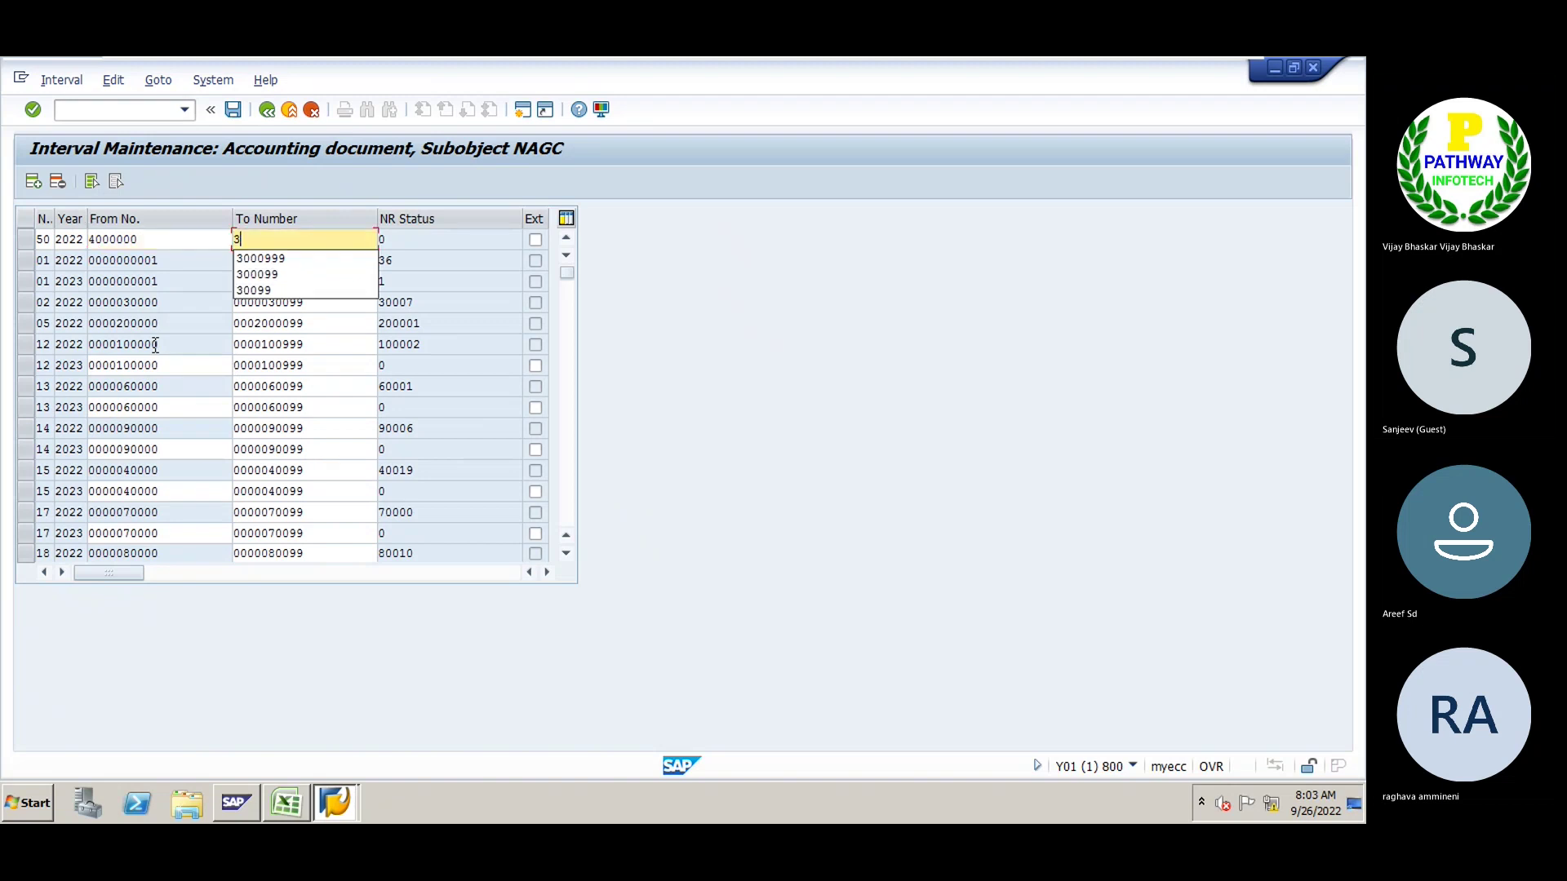
key("Down")
key("Return")
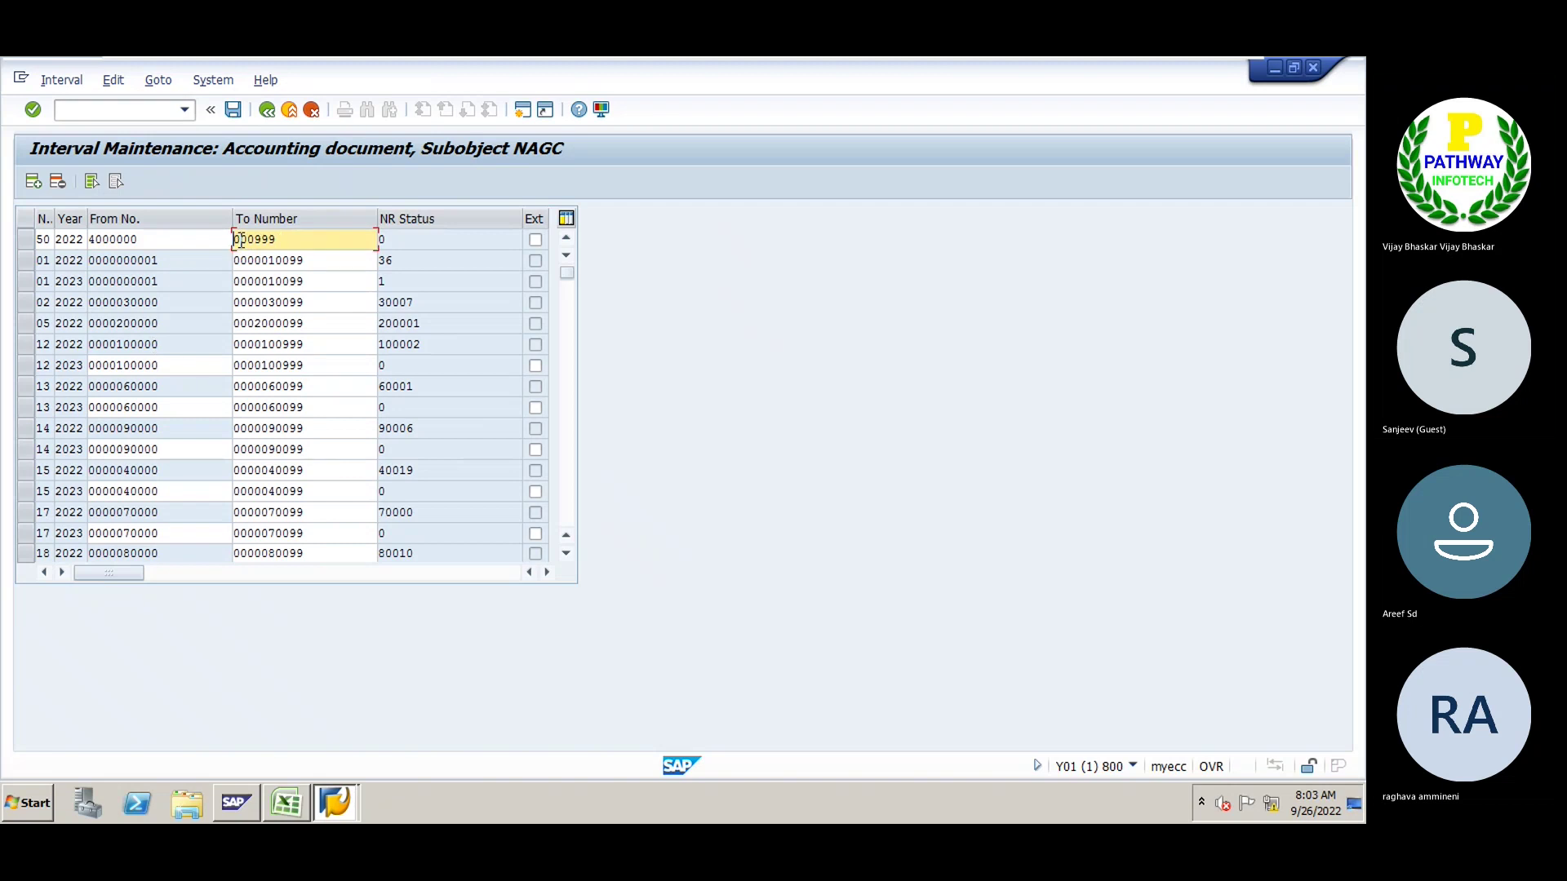
key("Return")
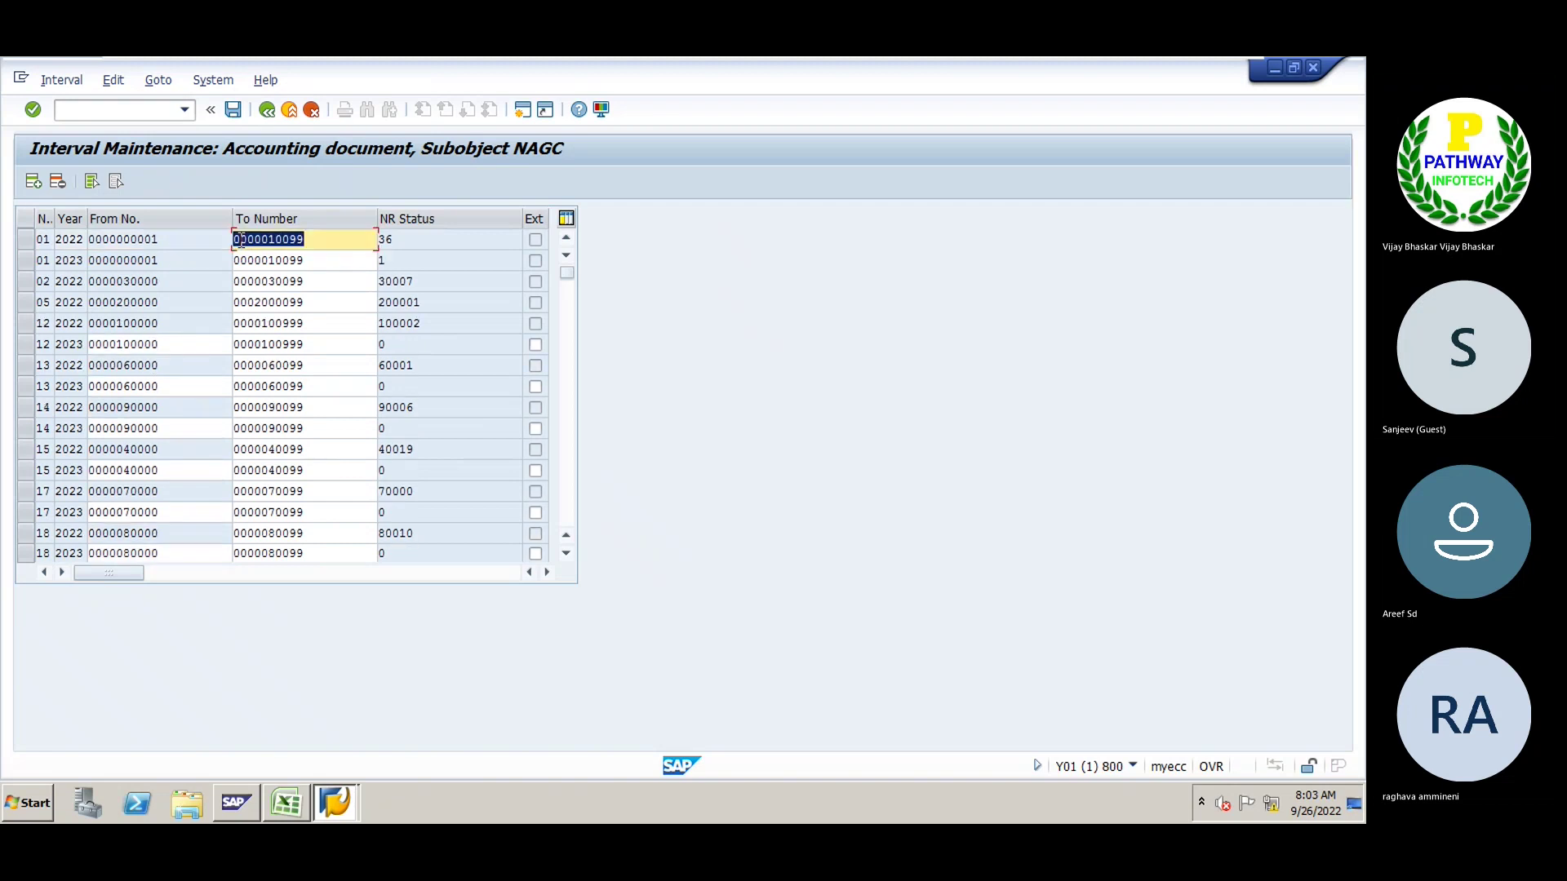
- Save the new interval, dismiss the transport notice, and step back toward the document types
key("ctrl+s")
key("Return")
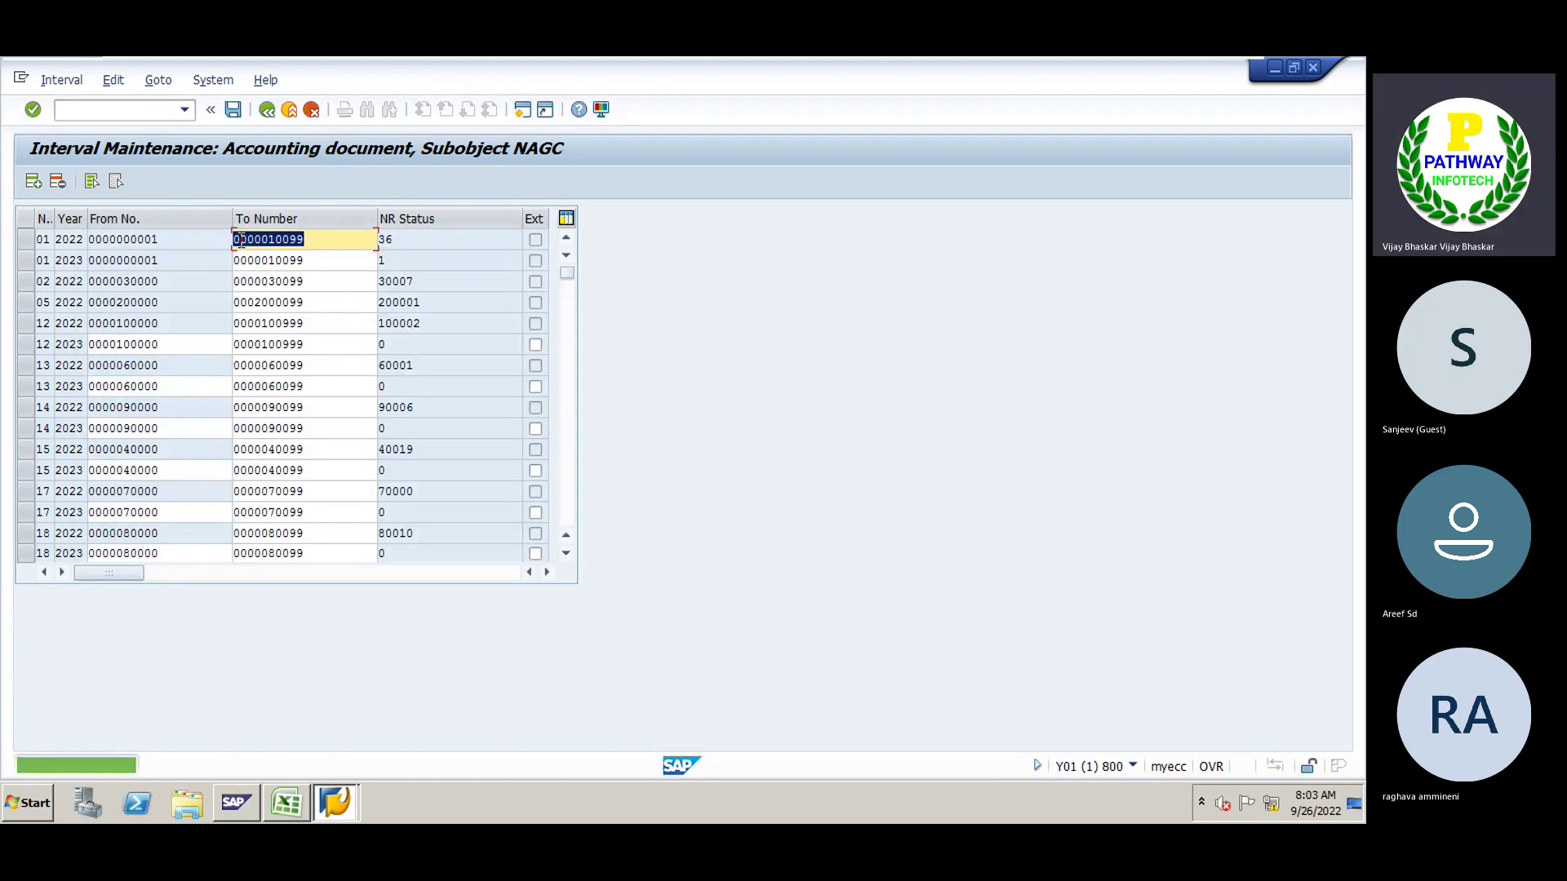
left_click(269, 111)
left_click(267, 110)
- Locate document type RE and open its number ranges for company code NAGC
left_click(267, 110)
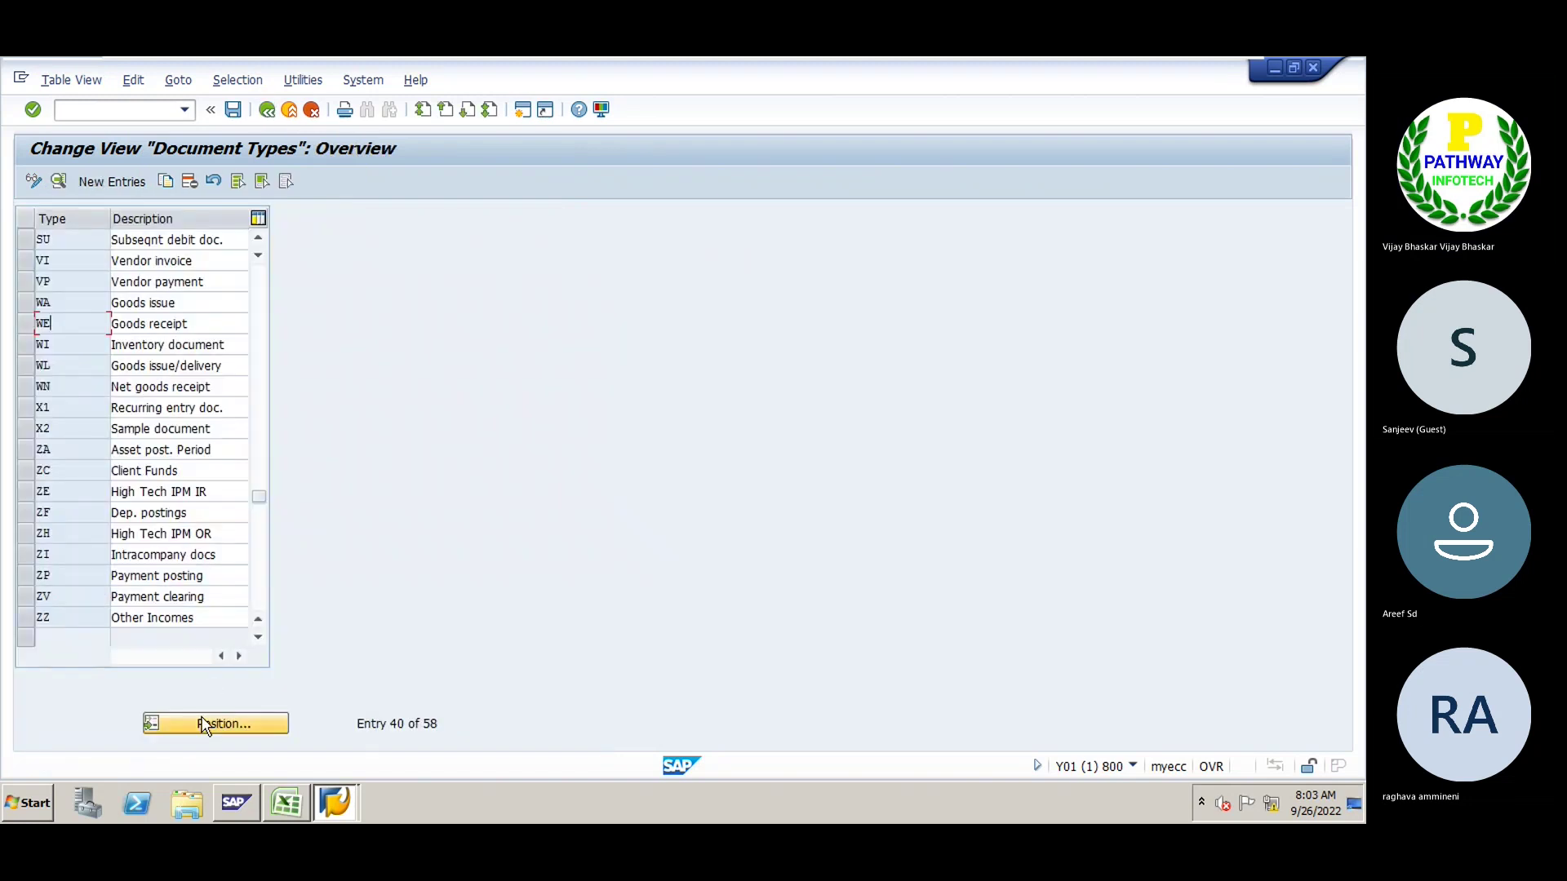
left_click(200, 719)
type("RE")
key("Return")
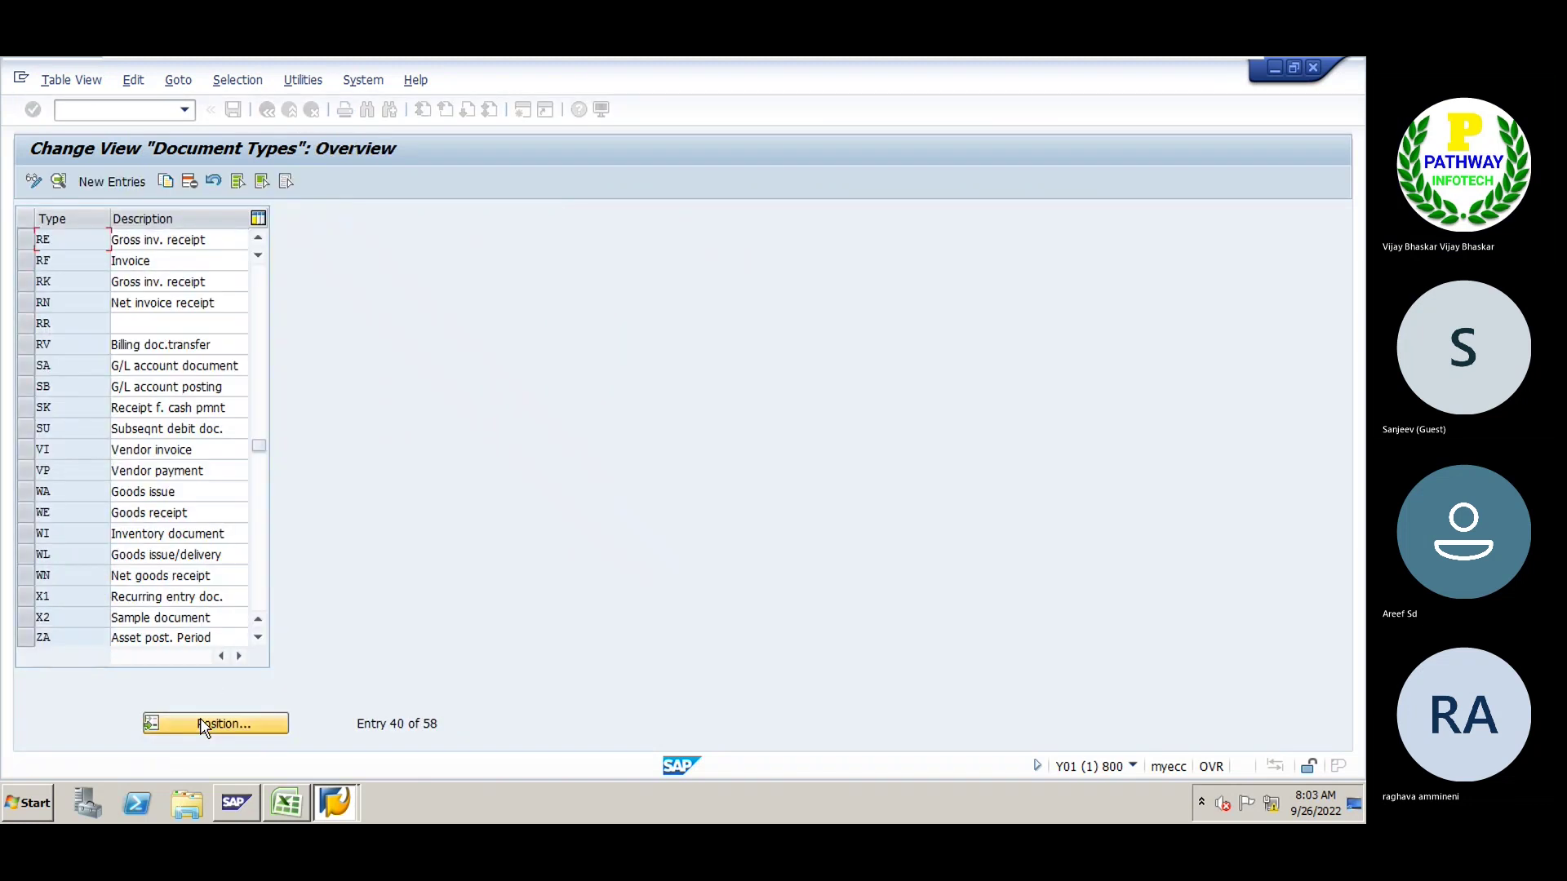
double_click(72, 243)
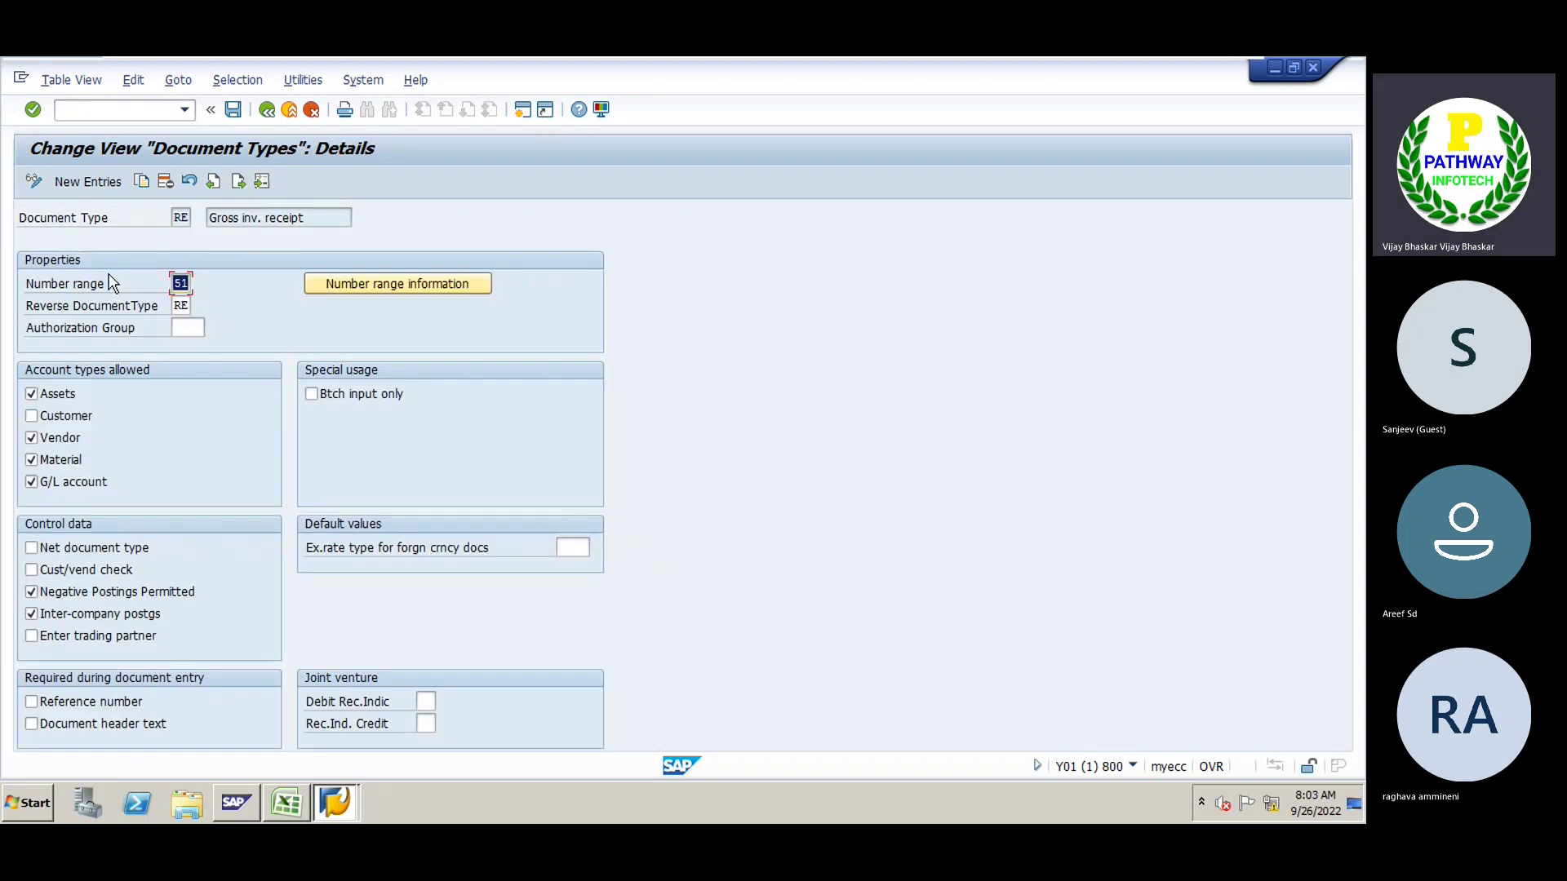
left_click(363, 279)
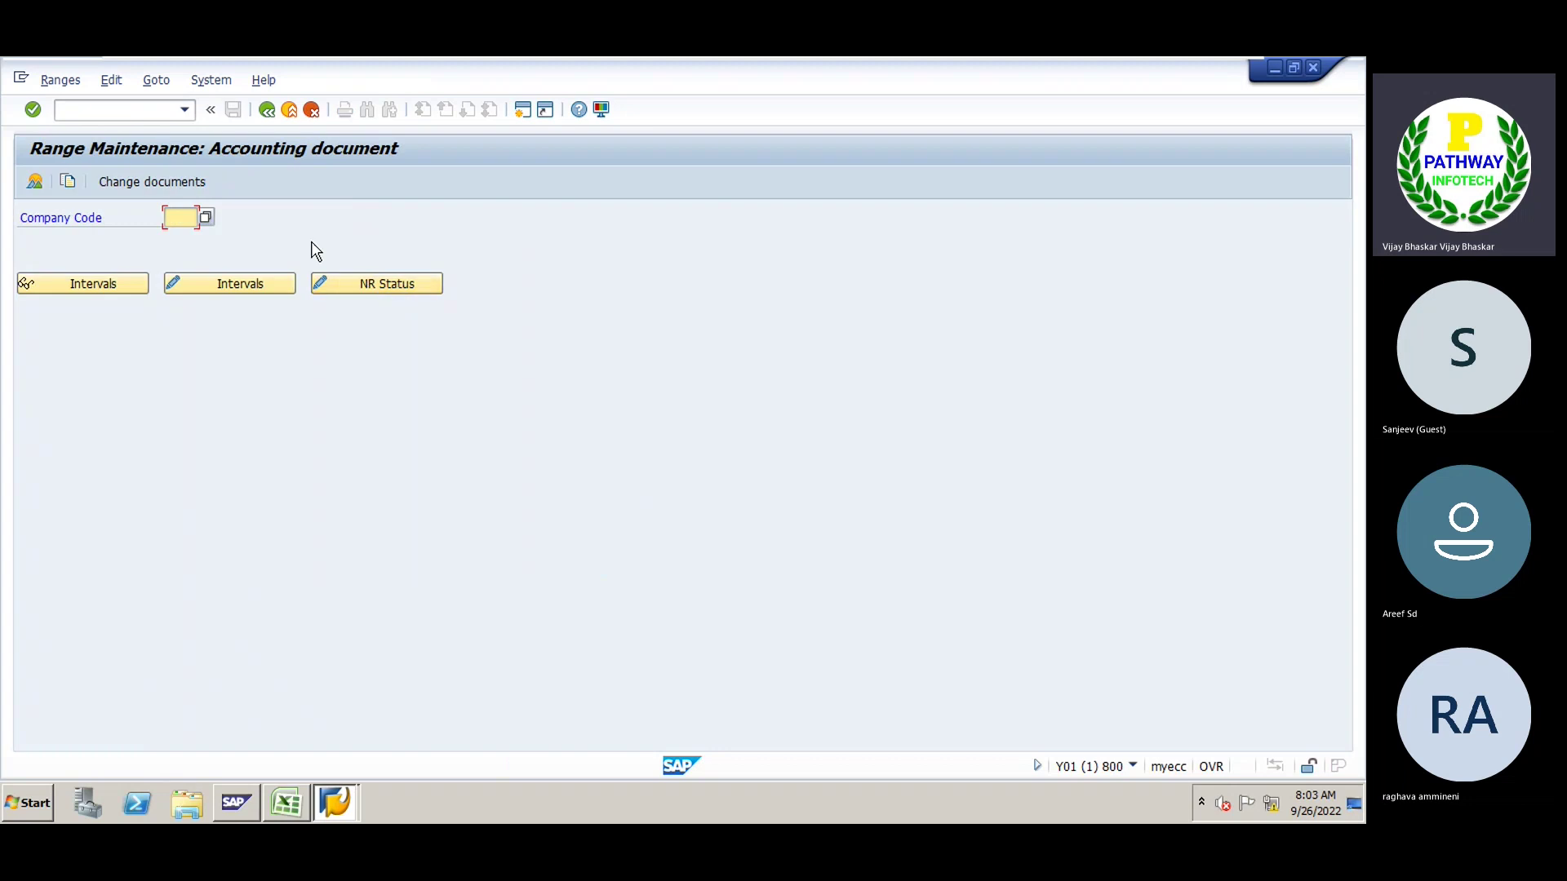
key("Return")
- Insert and save interval 51 for 2022 running from 5000000 to 5000999
left_click(235, 277)
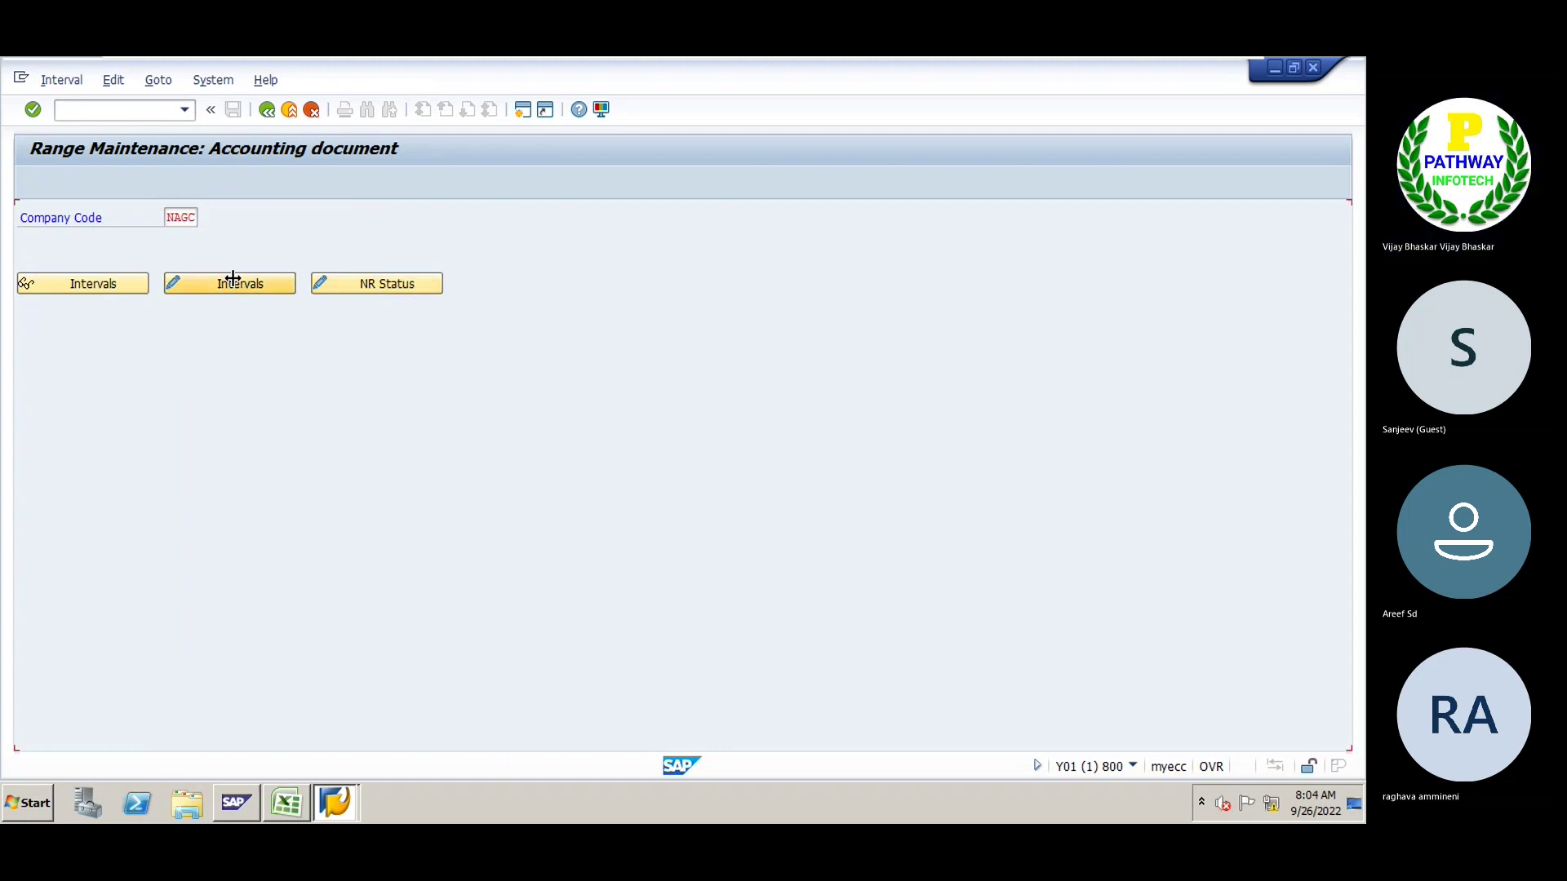
left_click(33, 180)
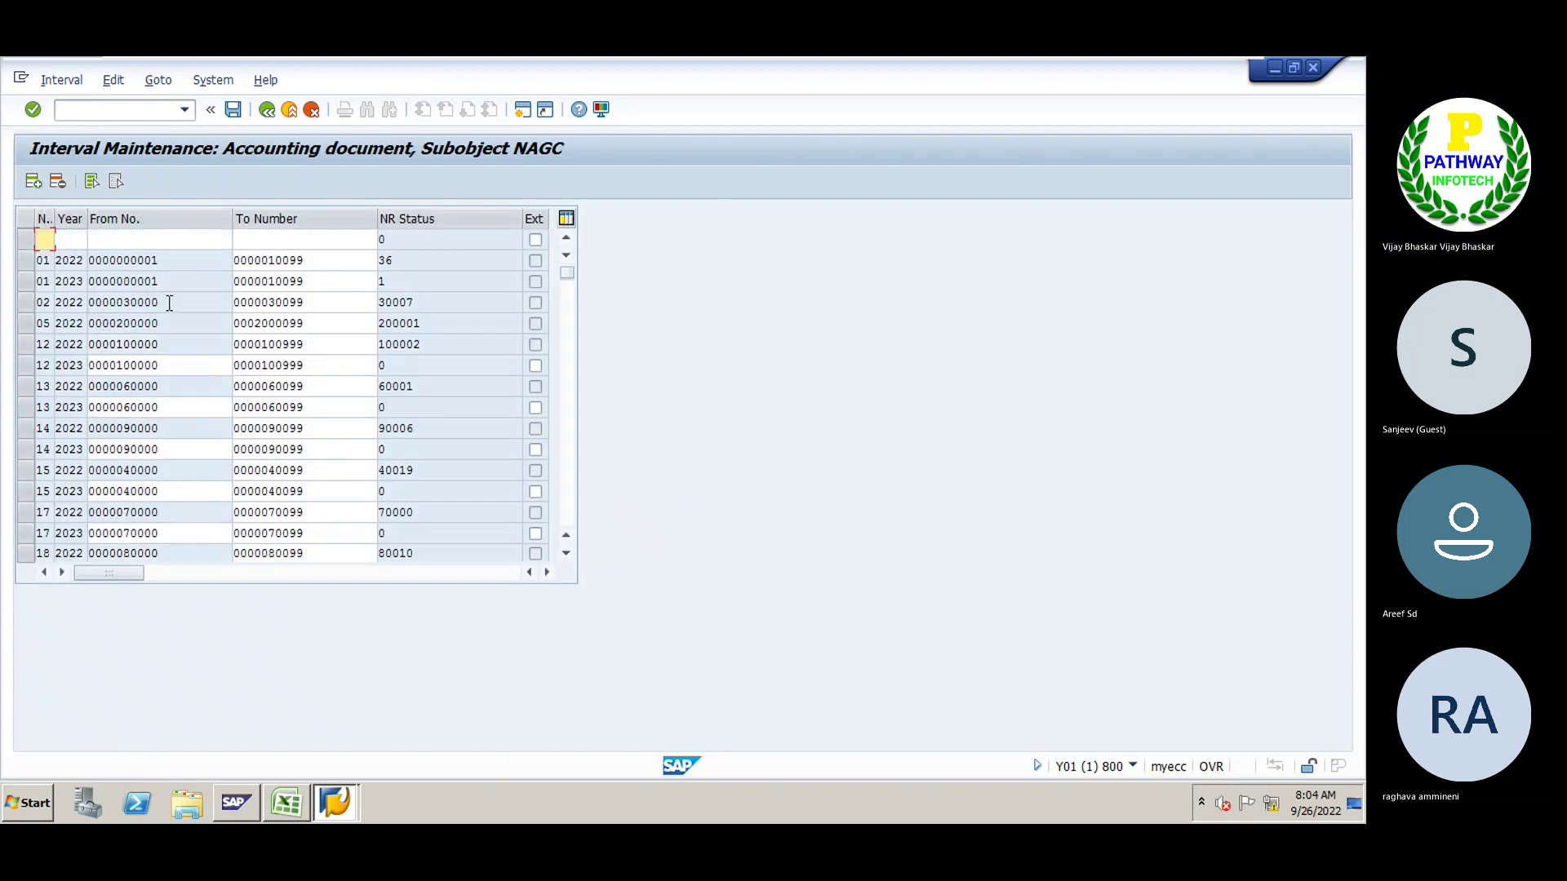
type("51")
key("Tab")
type("2022")
key("Tab")
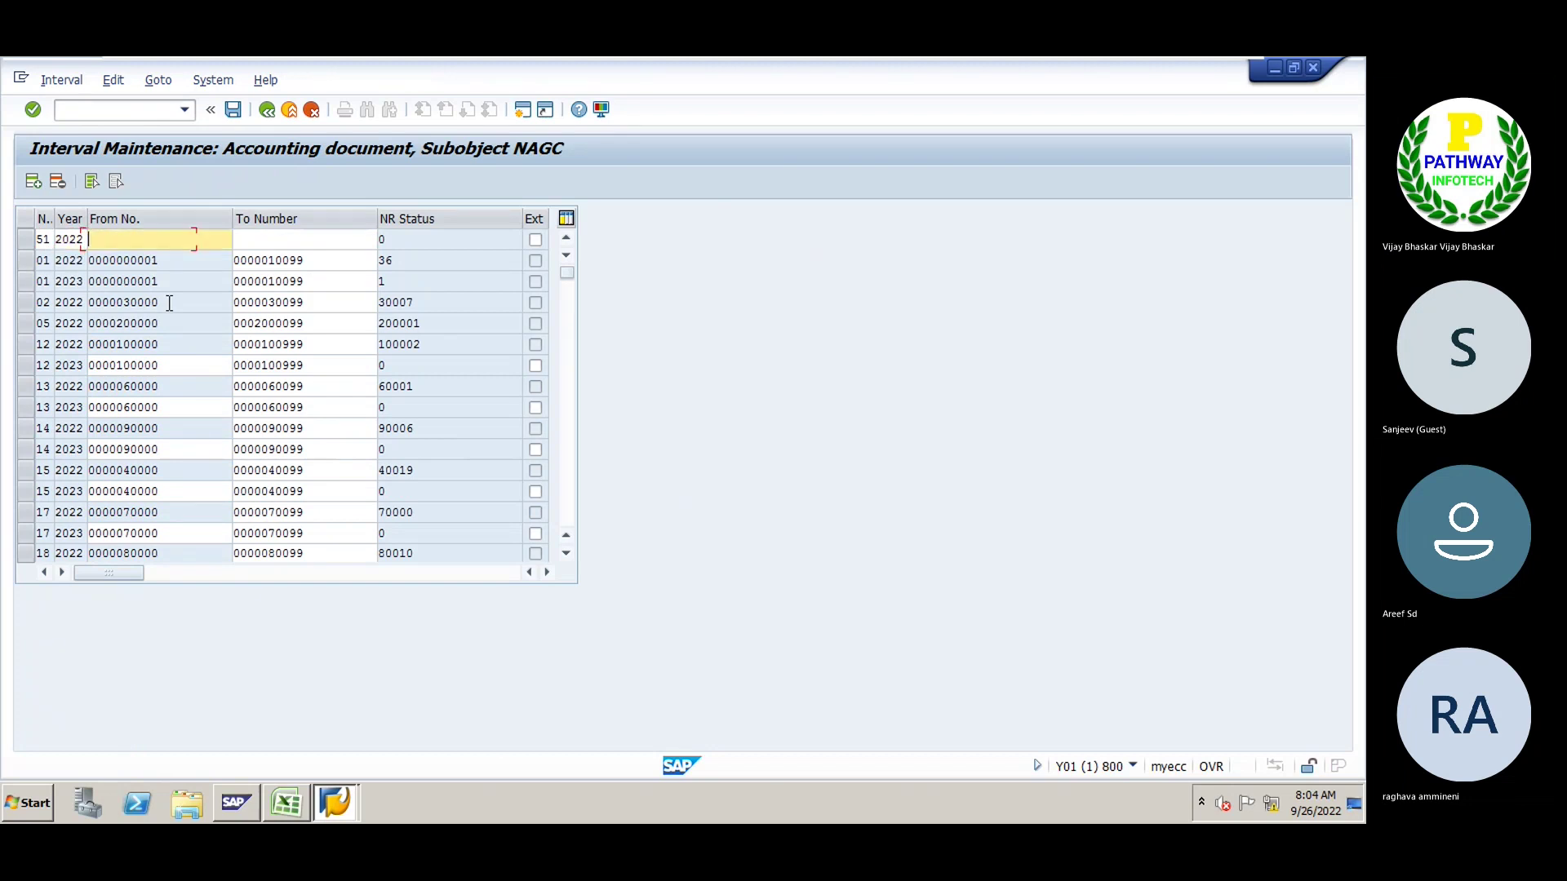
type("4")
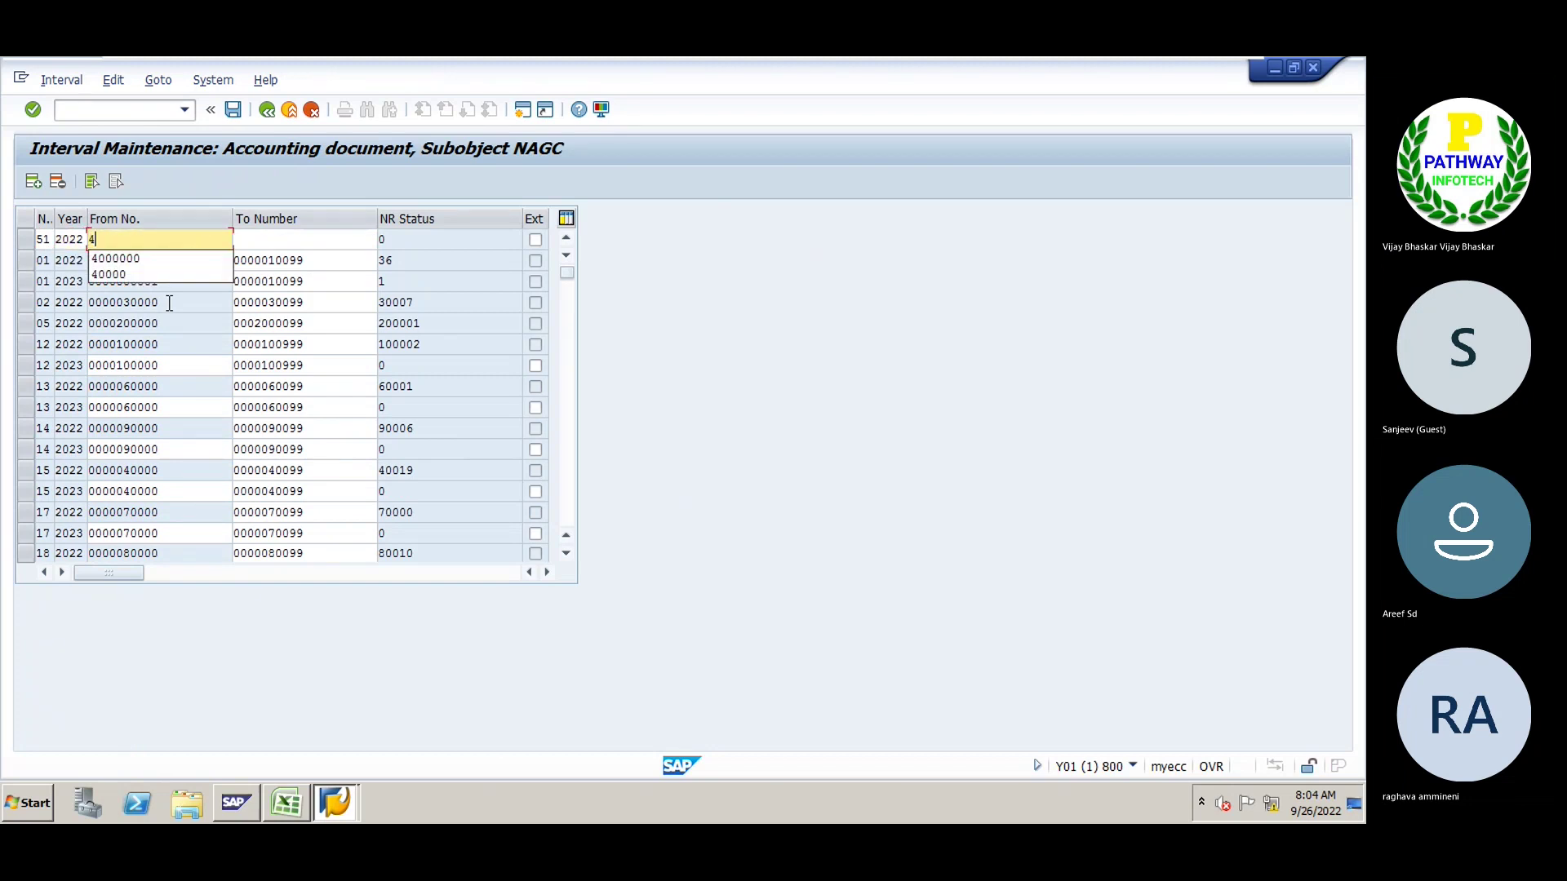
key("Return")
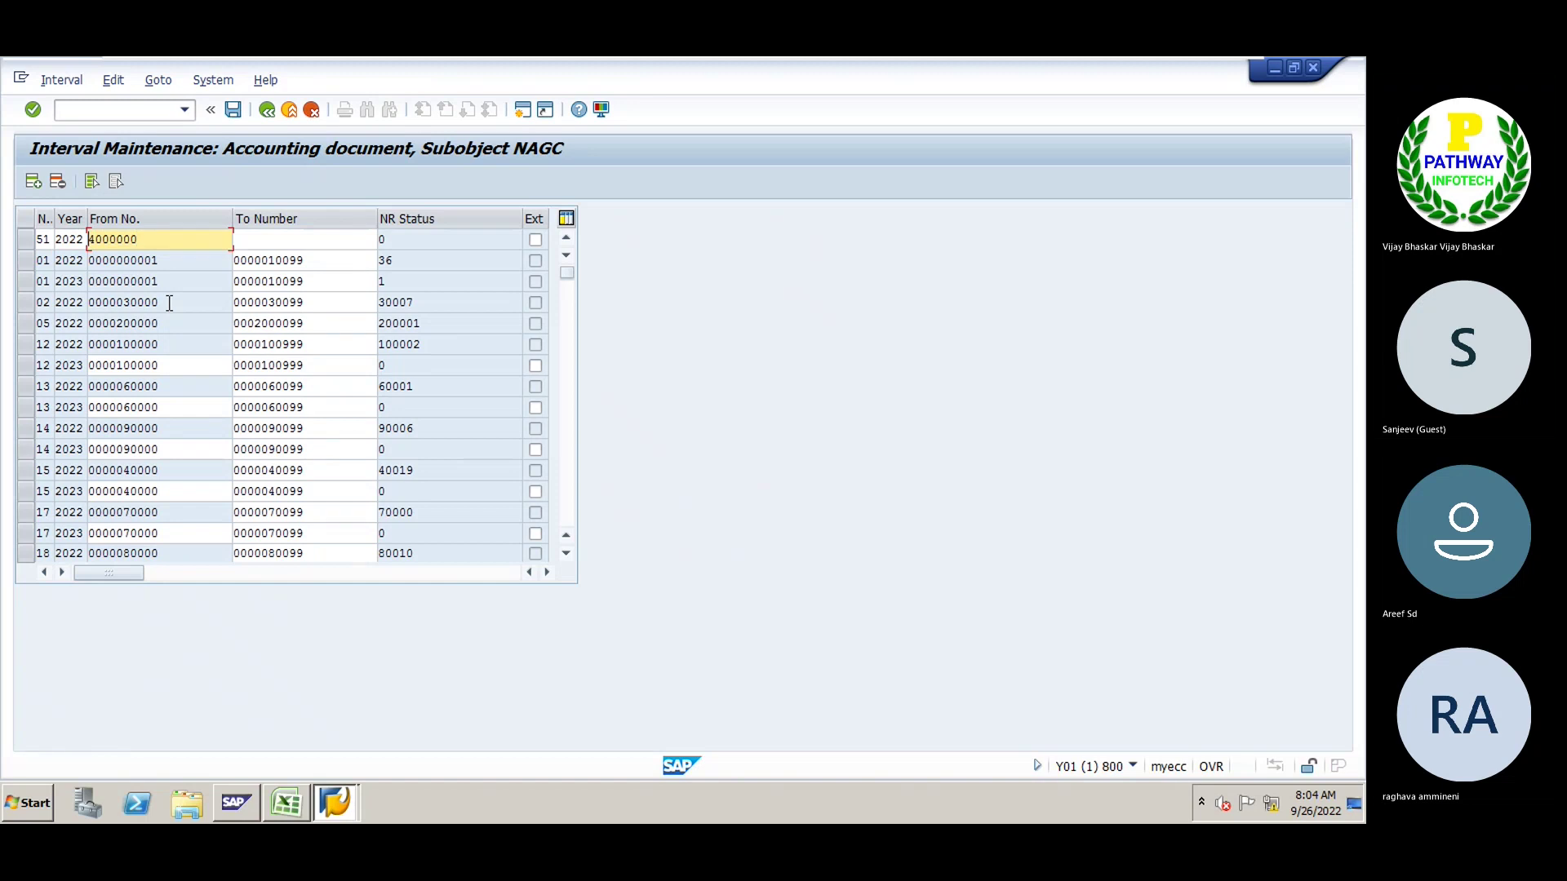
type("5")
key("Tab")
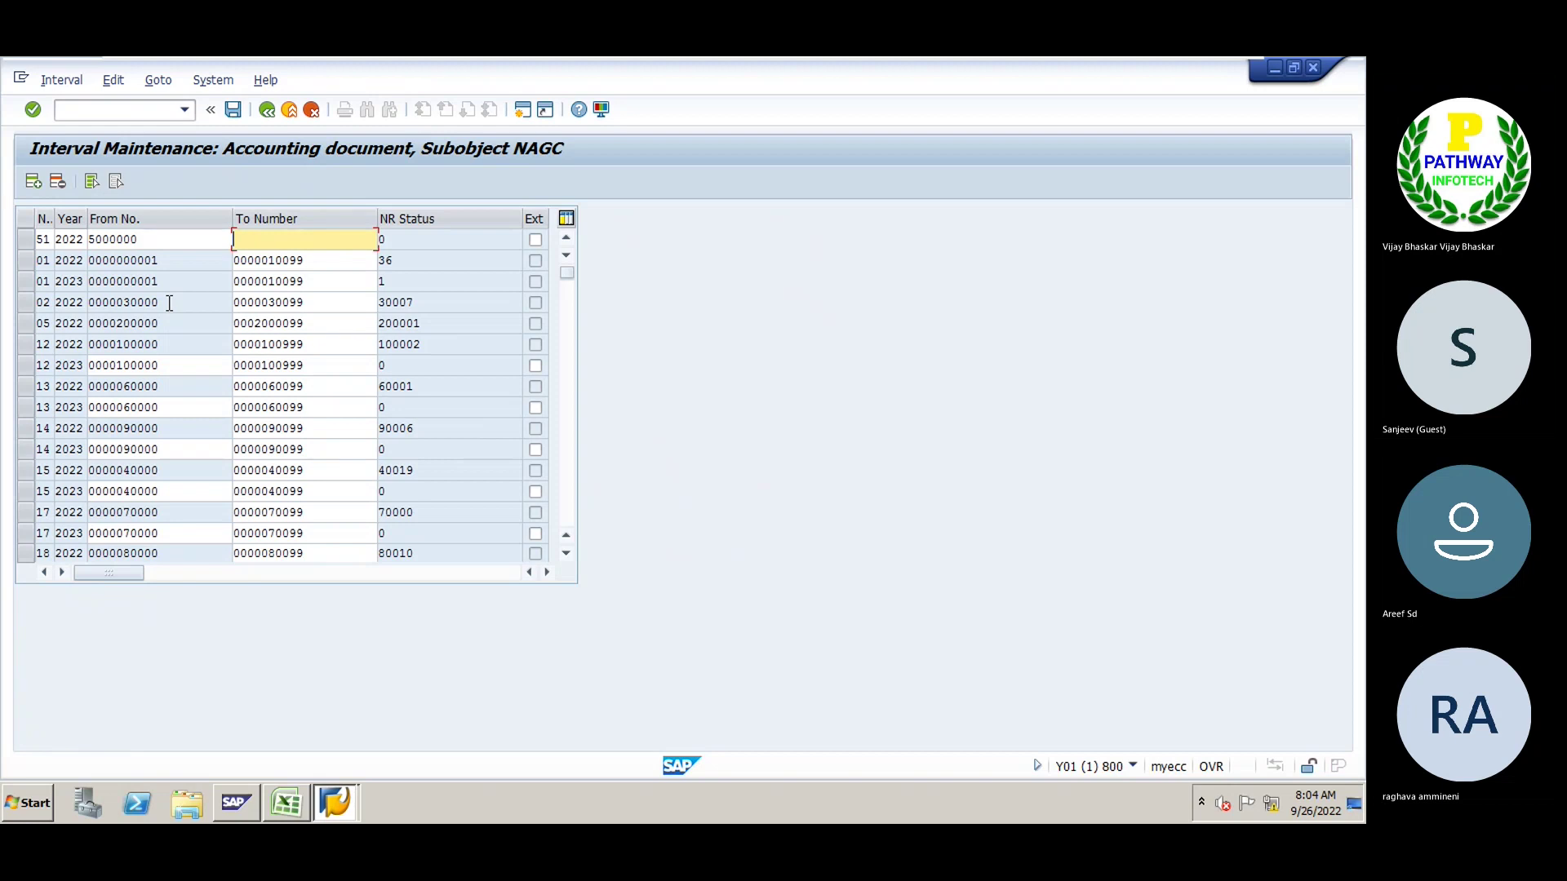
type("4")
key("Return")
key("Return")
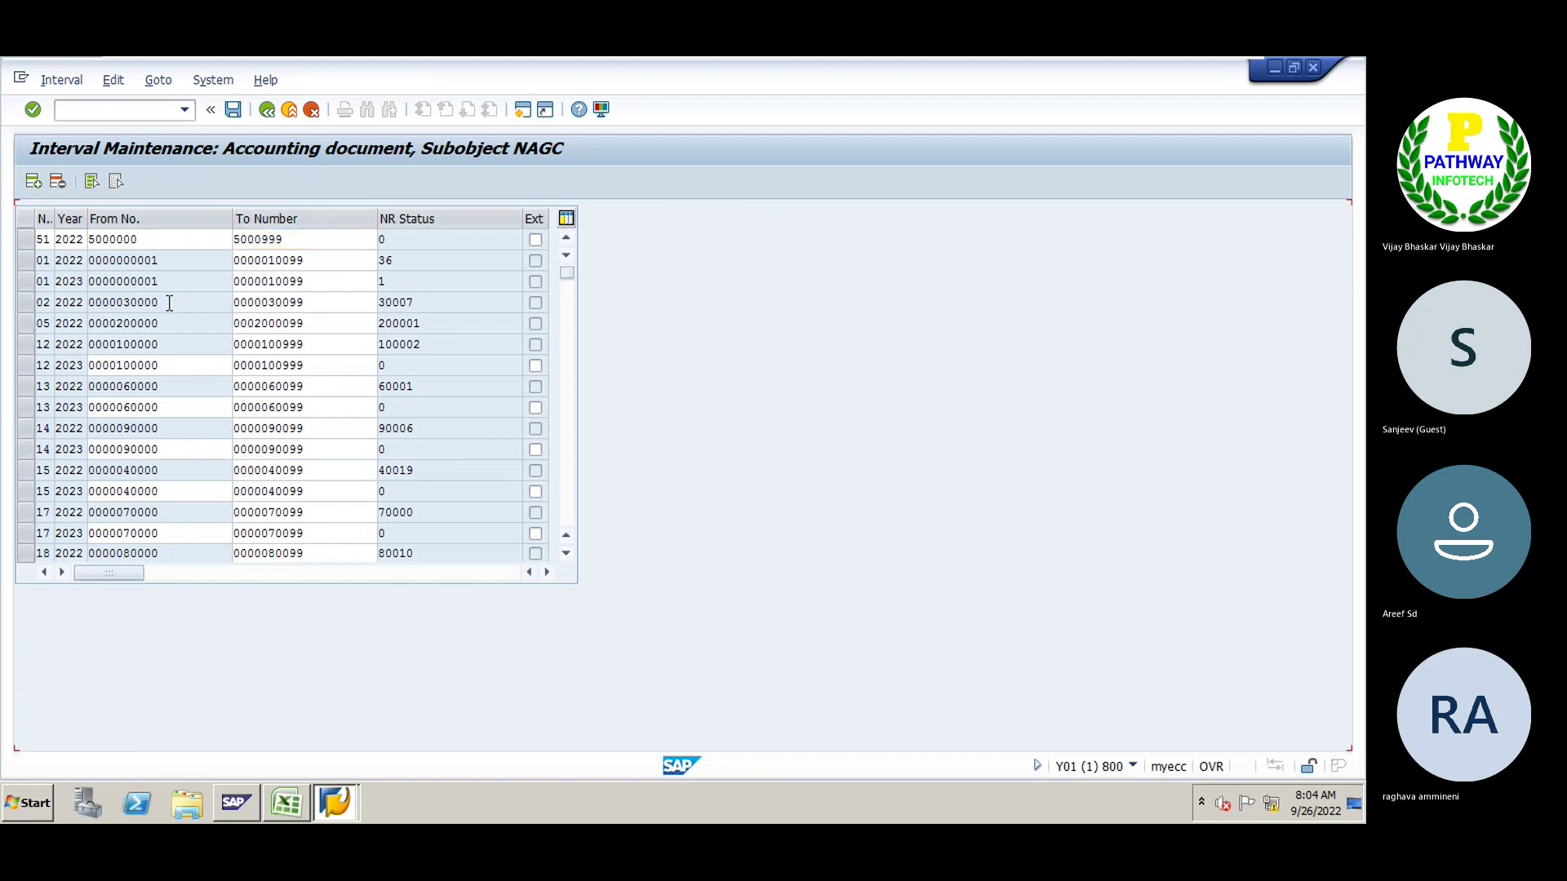
key("ctrl+s")
key("Return")
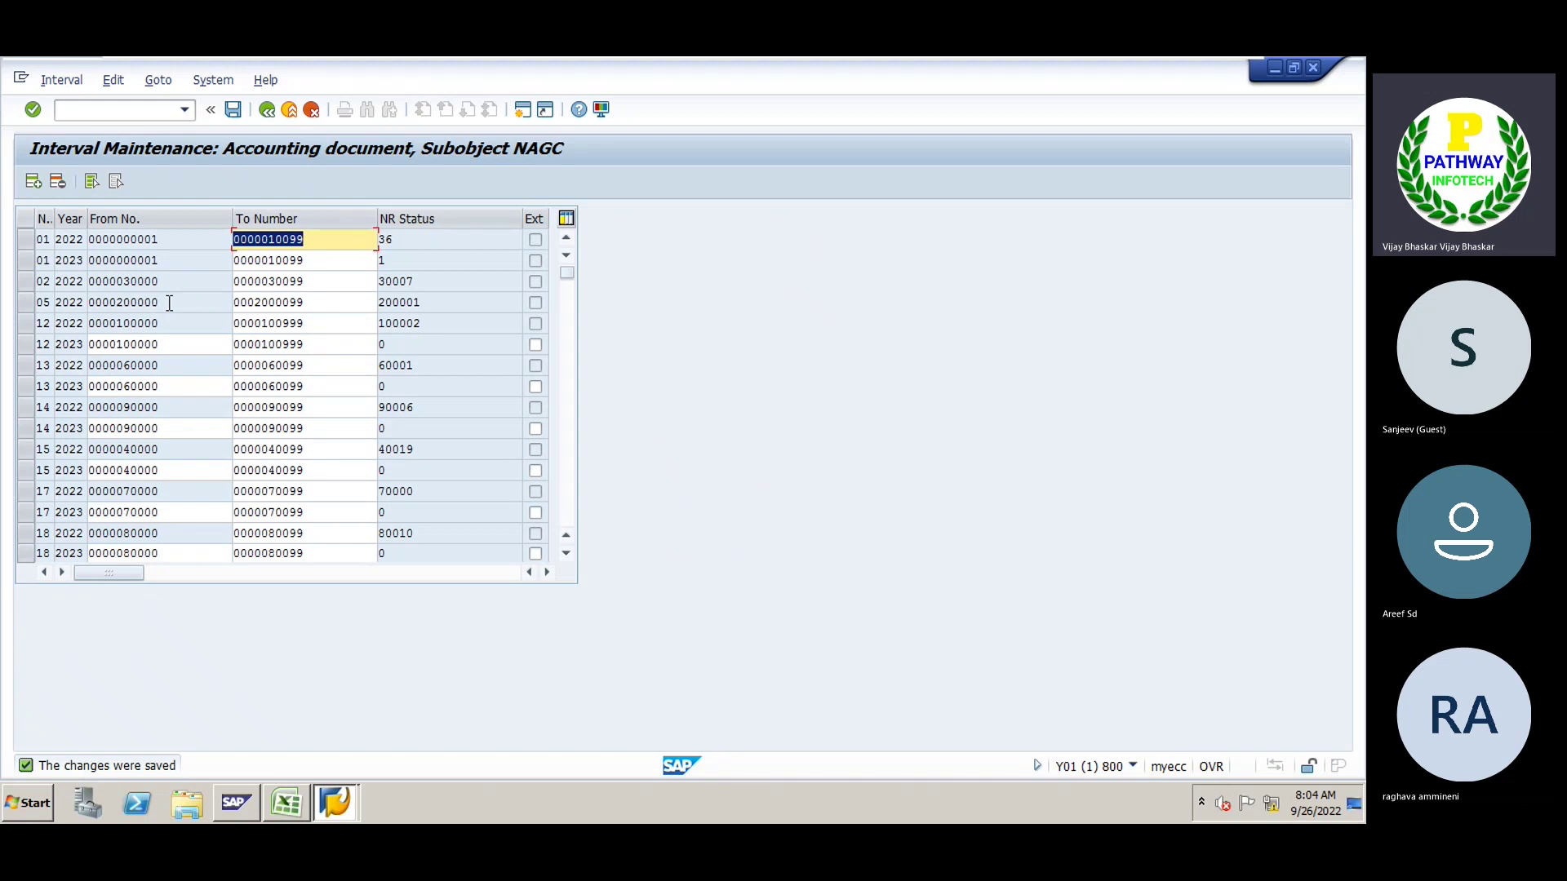
- Start the Create Vendor transaction XK01
left_click(96, 111)
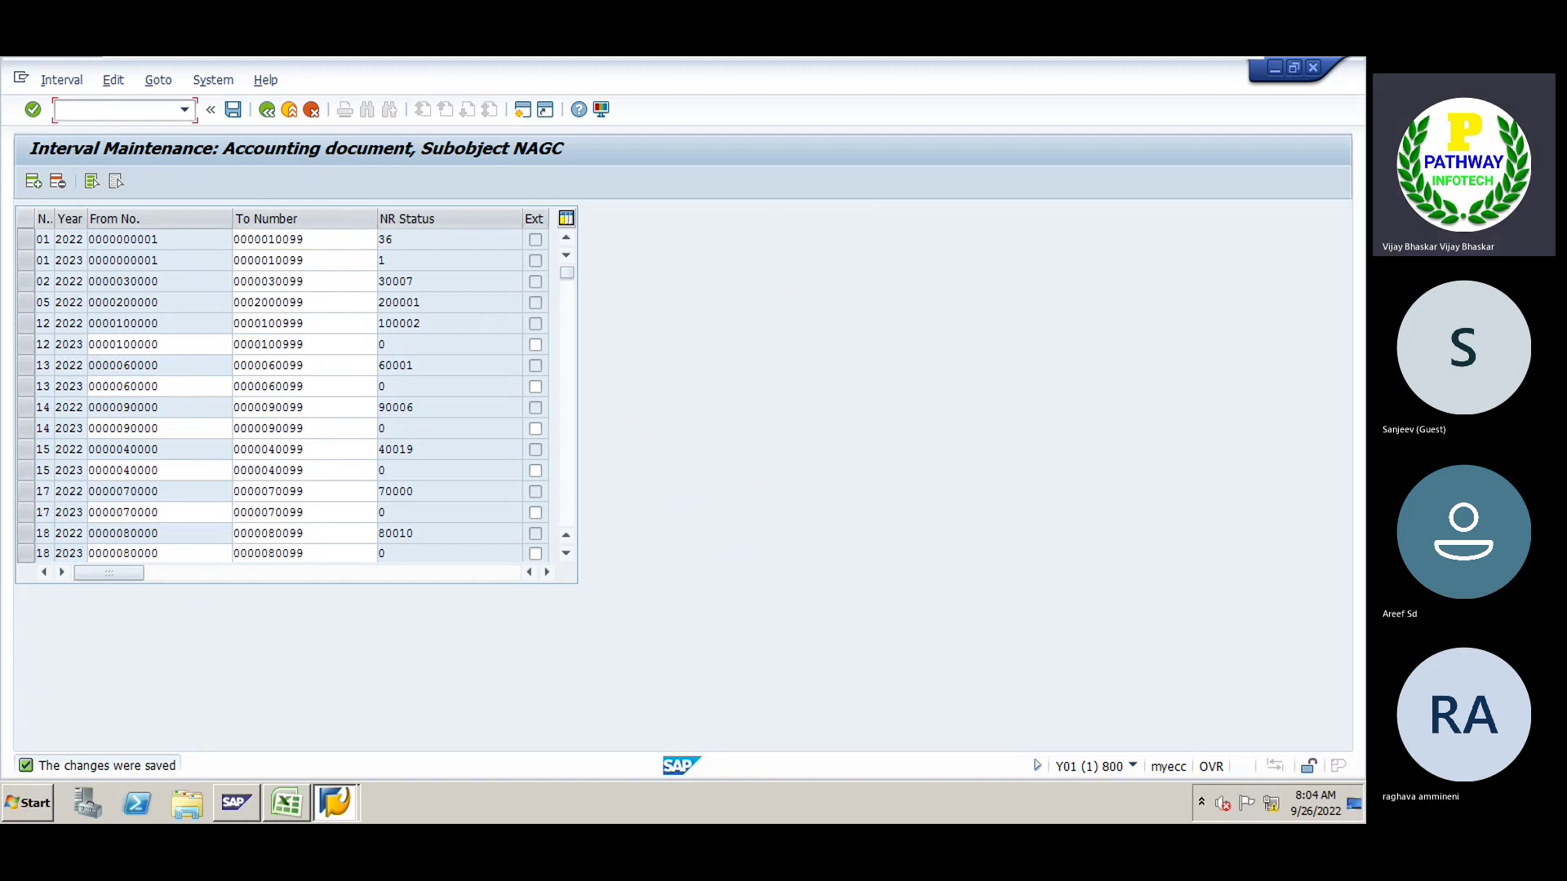
type("se")
key("BackSpace")
key("BackSpace")
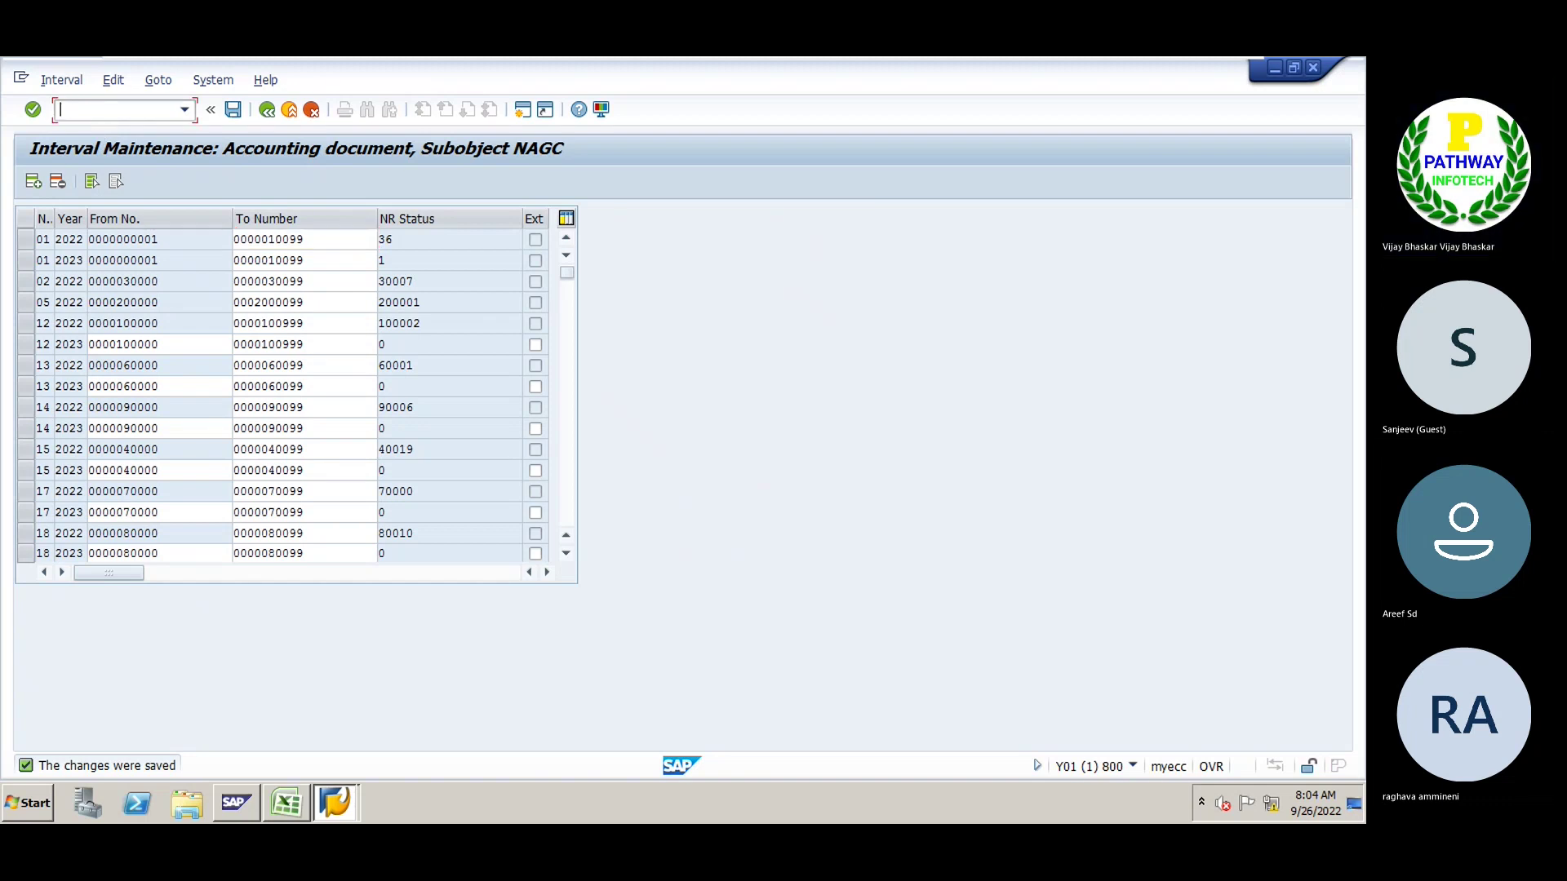
type("/")
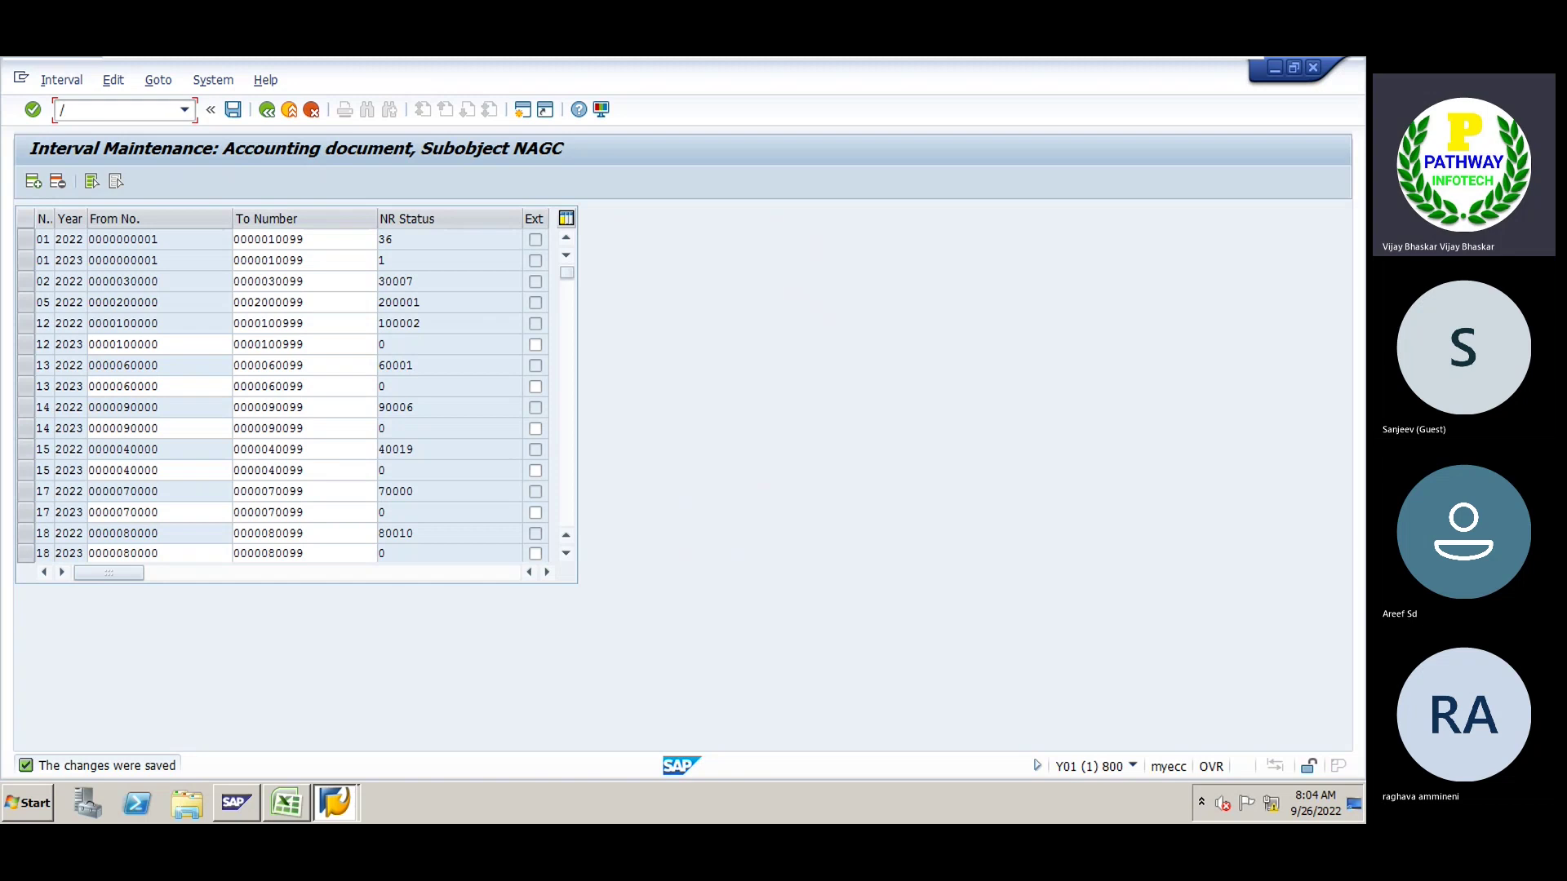
type("nf")
key("BackSpace")
type("xk01")
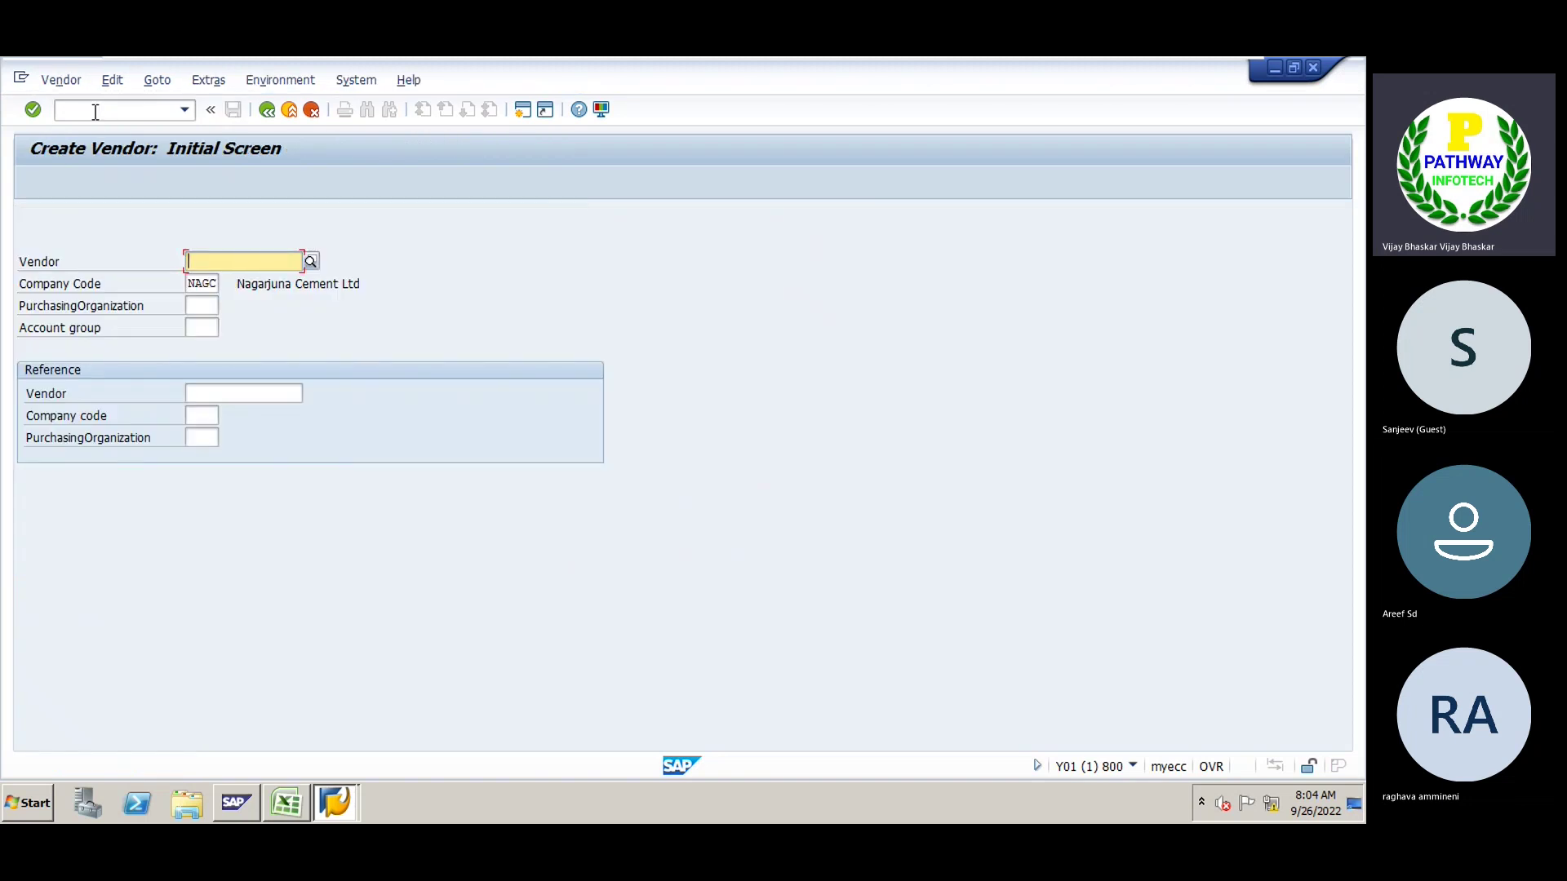
- Enter purchasing organization NAGC and choose account group NG03
left_click(209, 306)
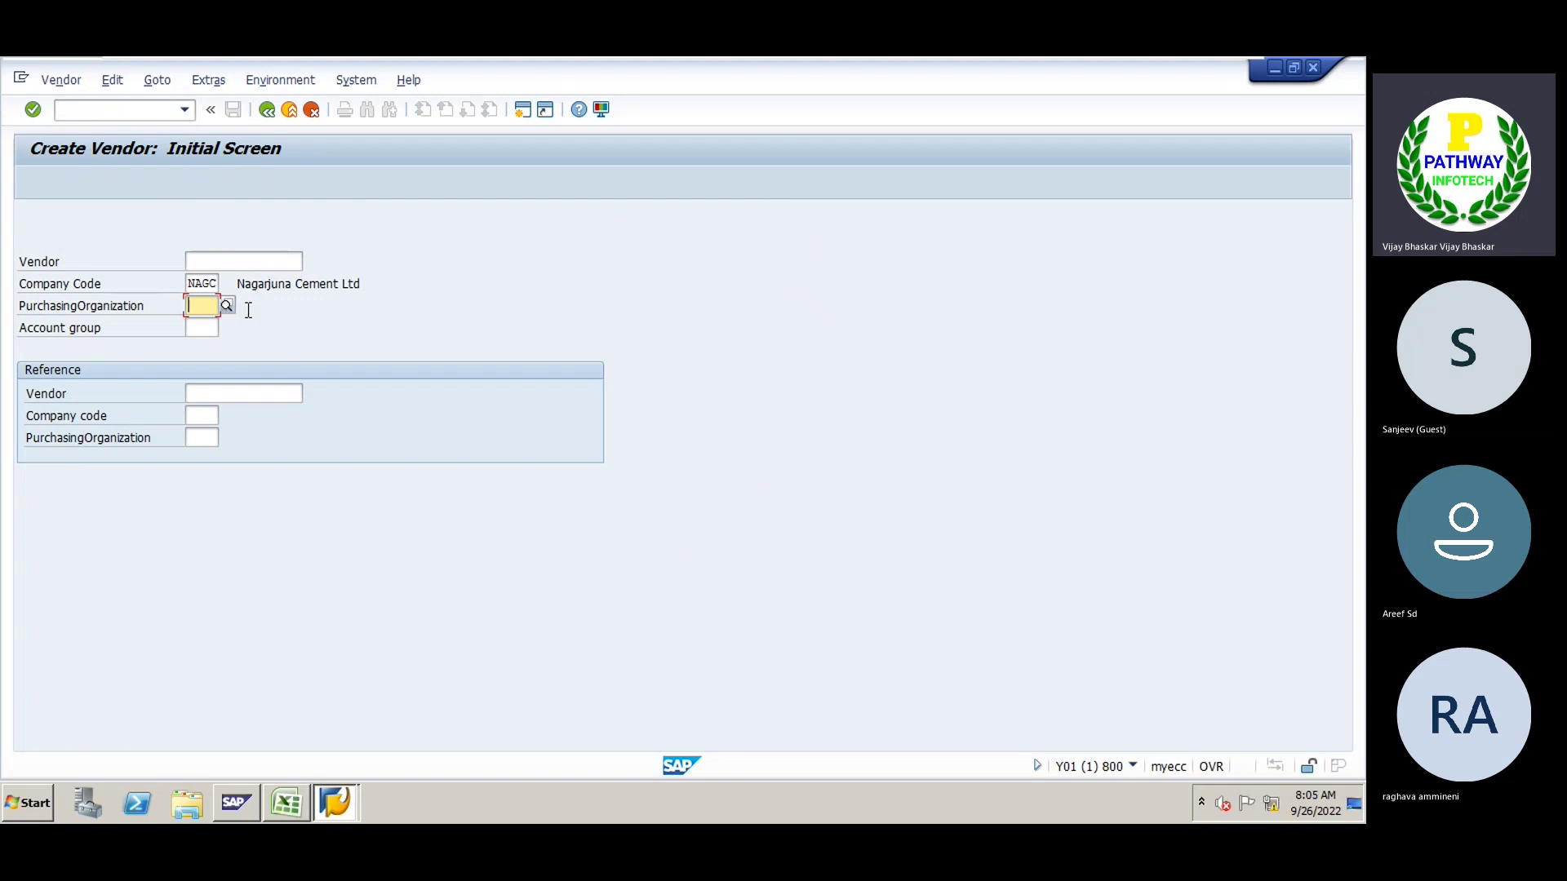
type("NAGC")
key("BackSpace")
key("BackSpace")
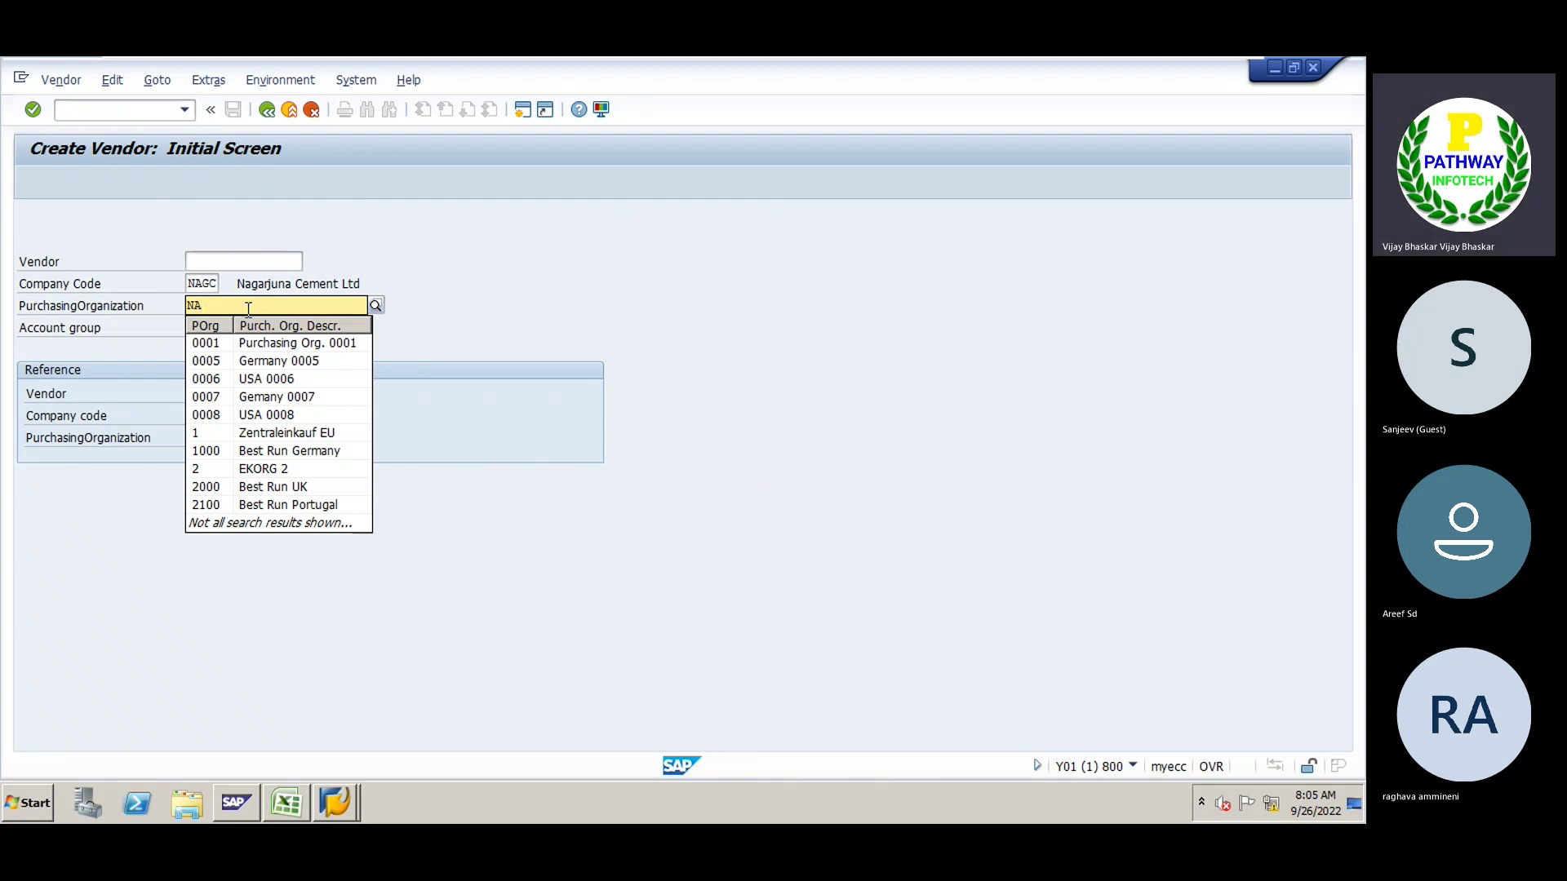
type("GC")
key("Tab")
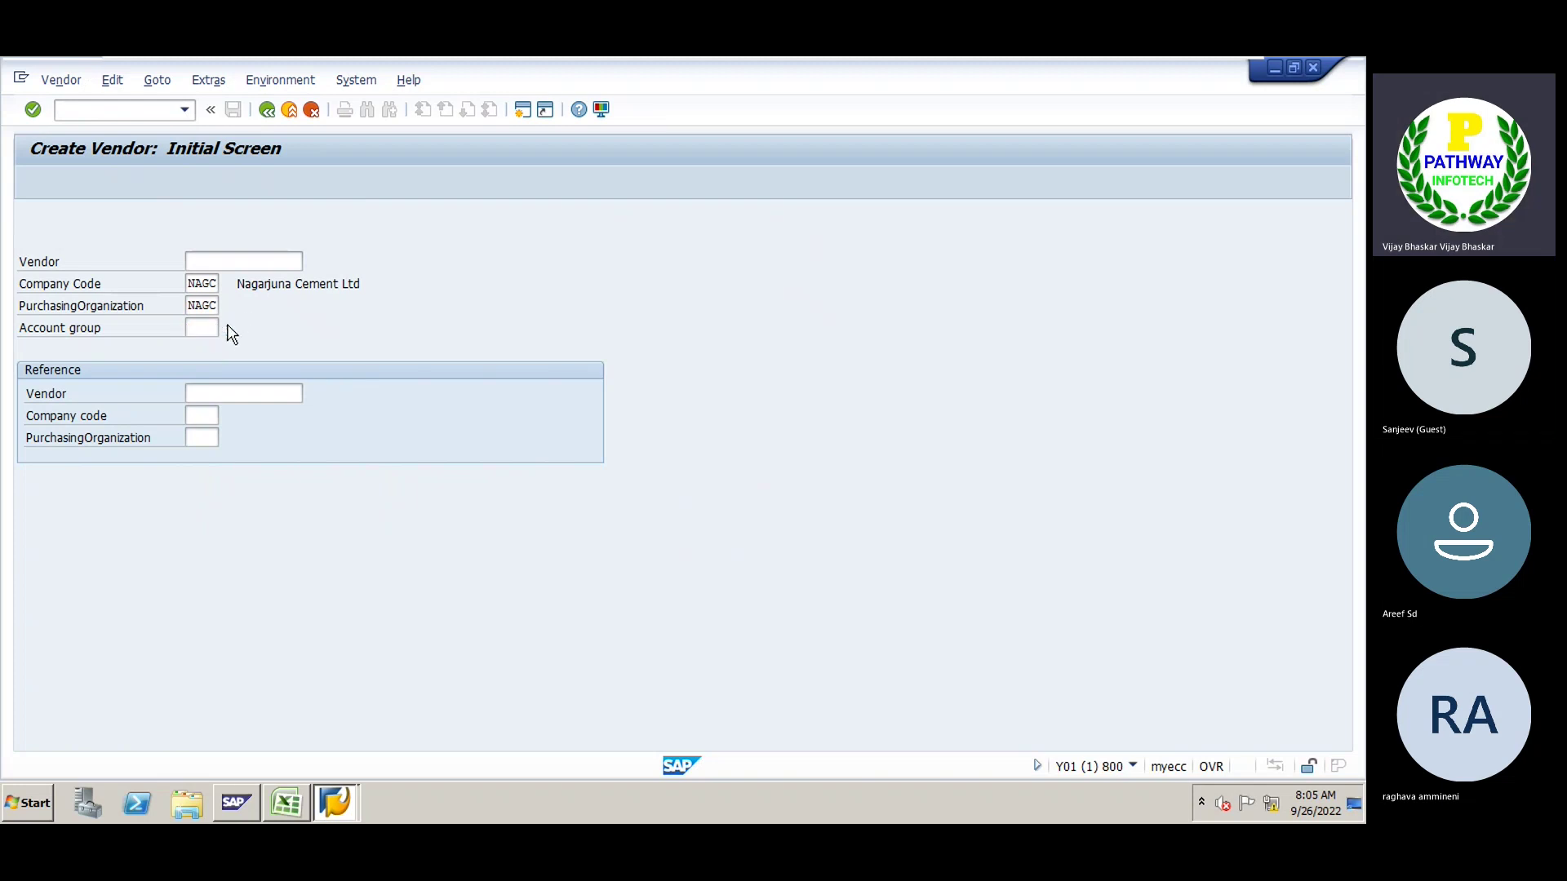
left_click(226, 327)
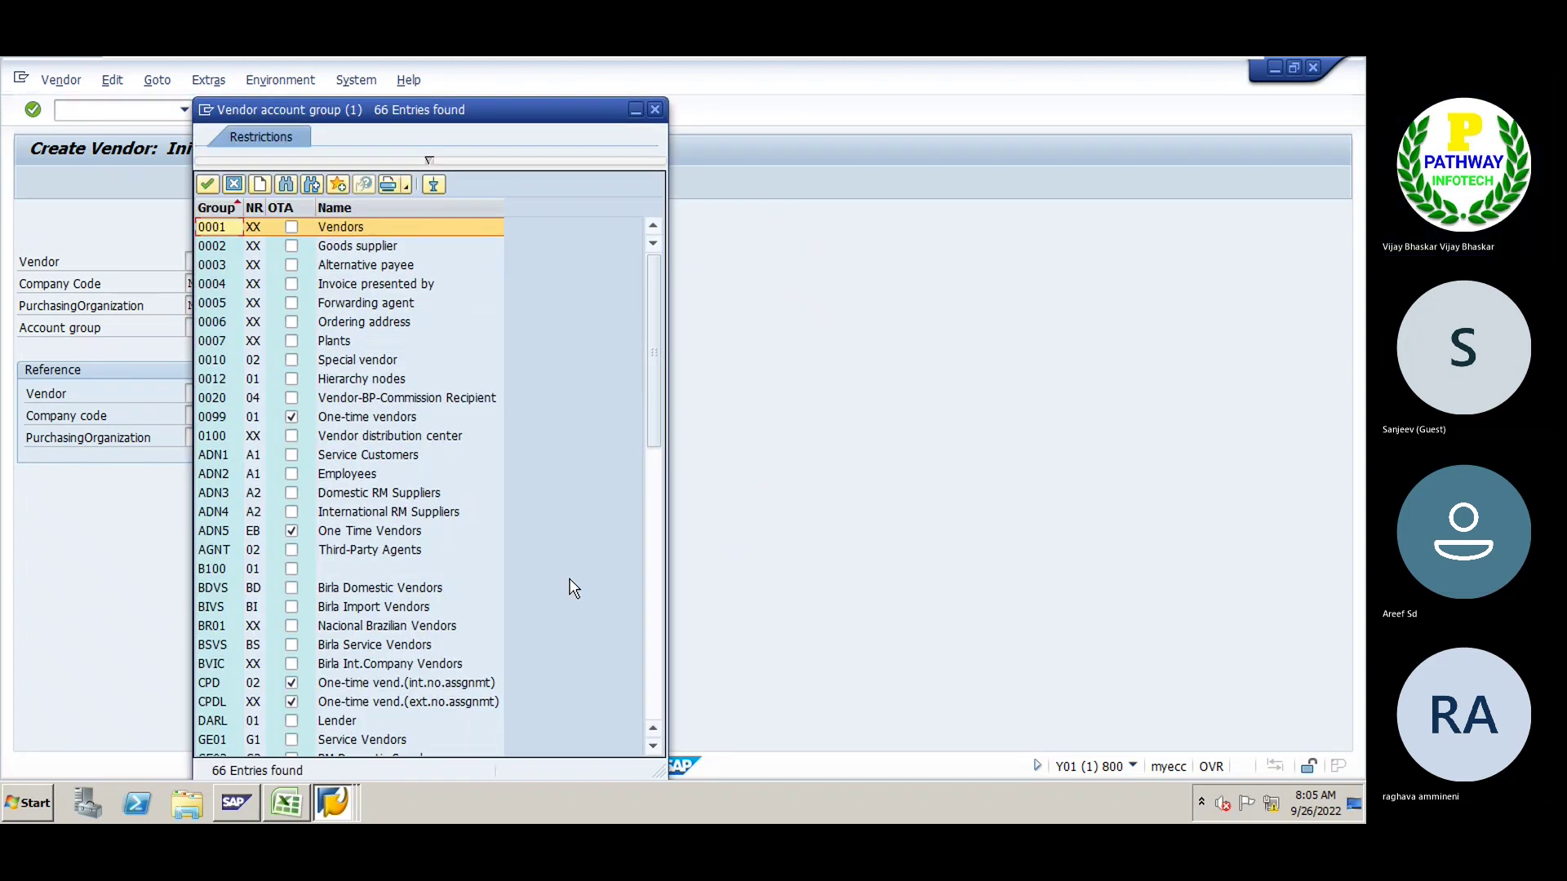
left_click(656, 662)
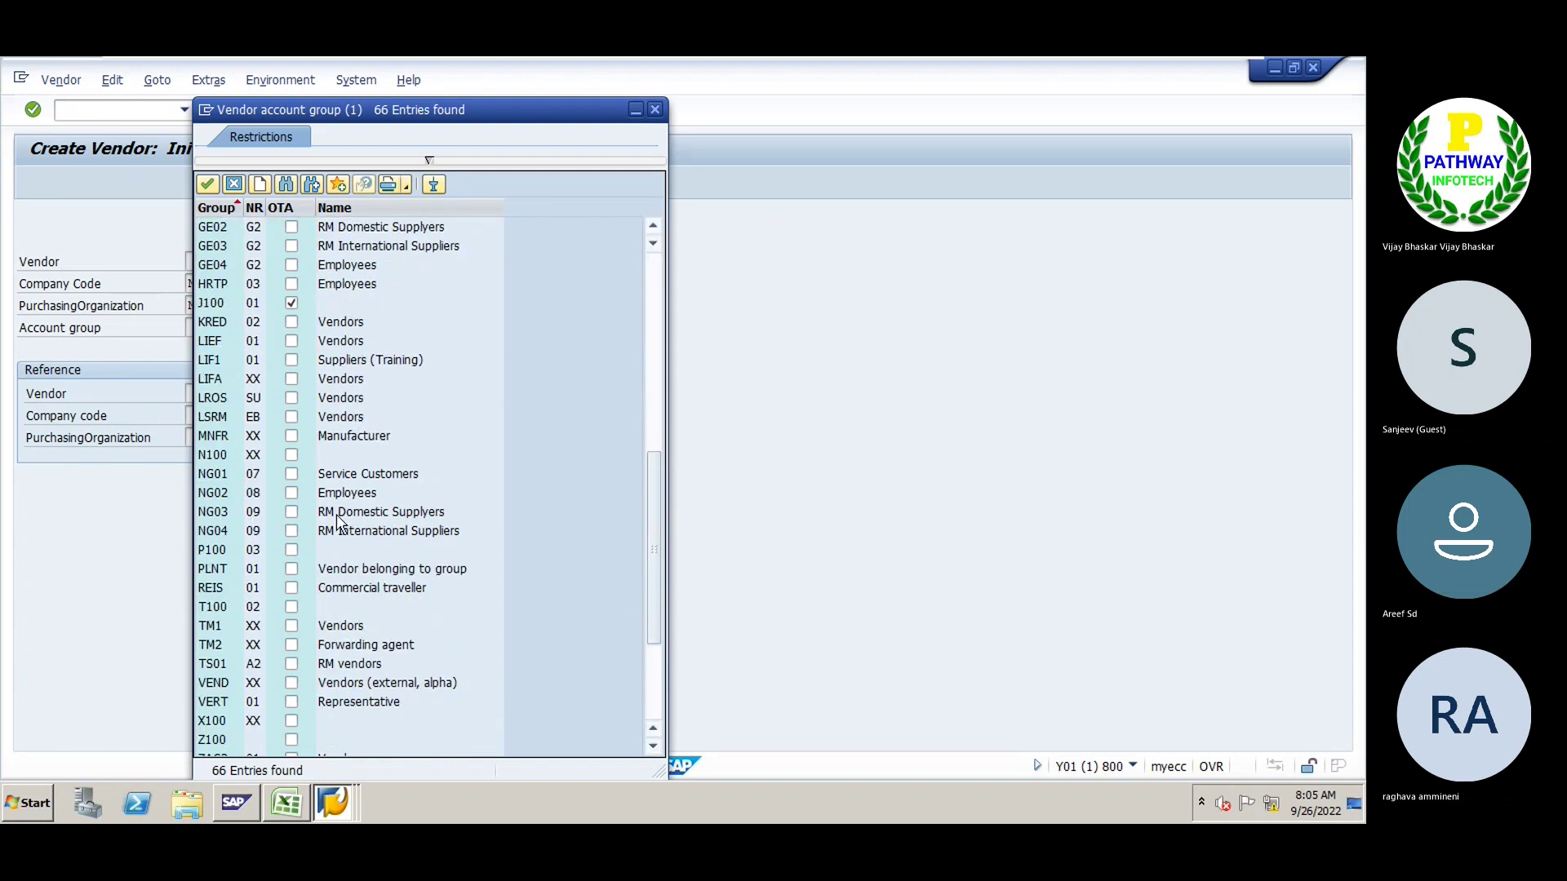
double_click(222, 519)
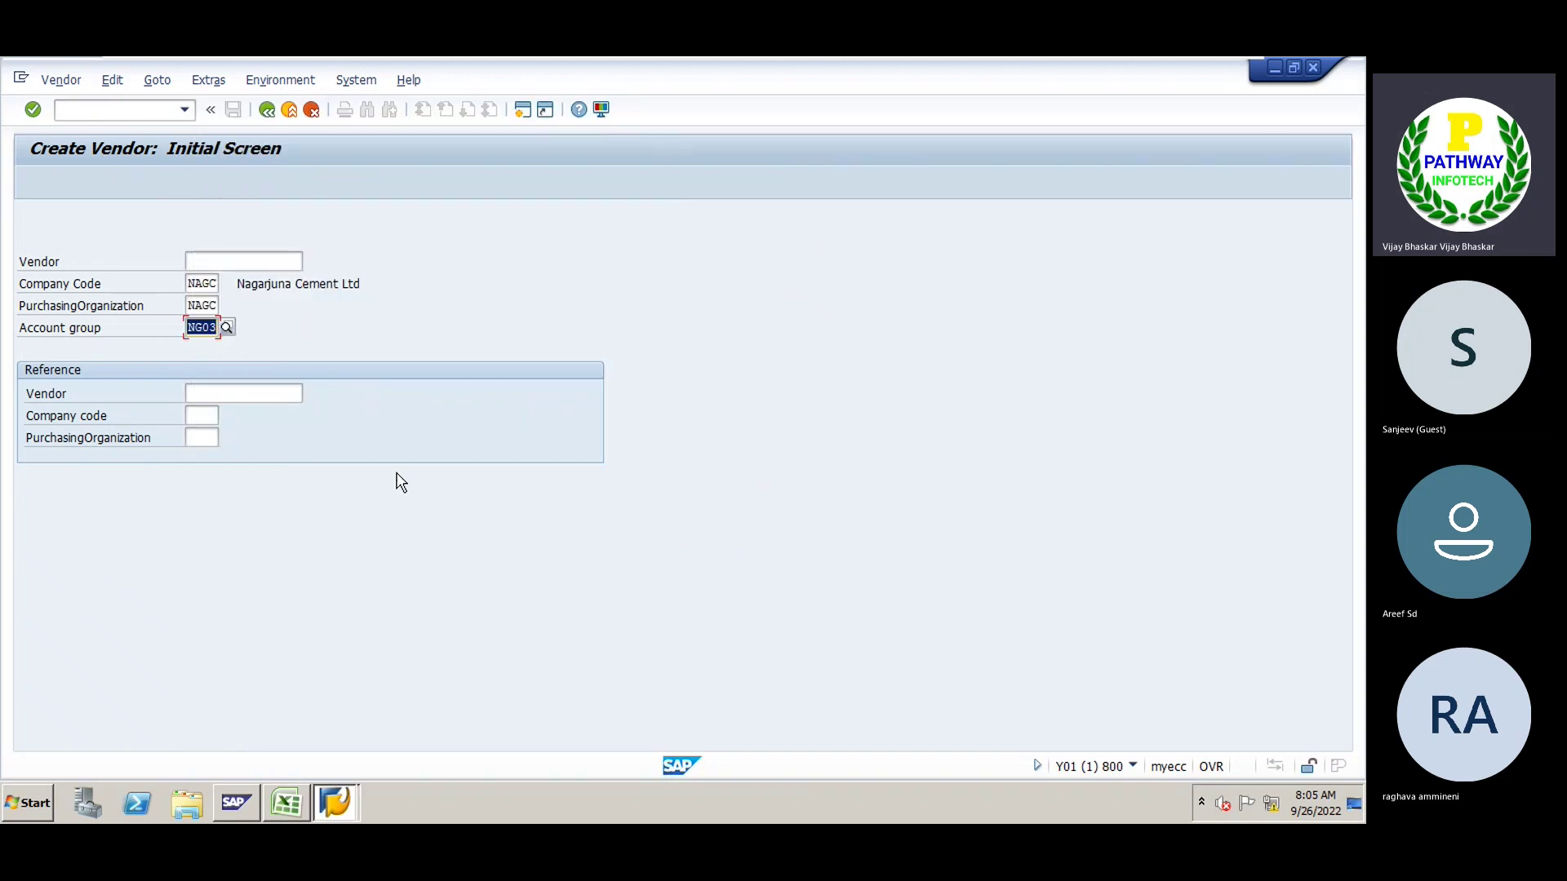
- Set title Company, name 'BIRLA Group' and search term BIRLA
key("Return")
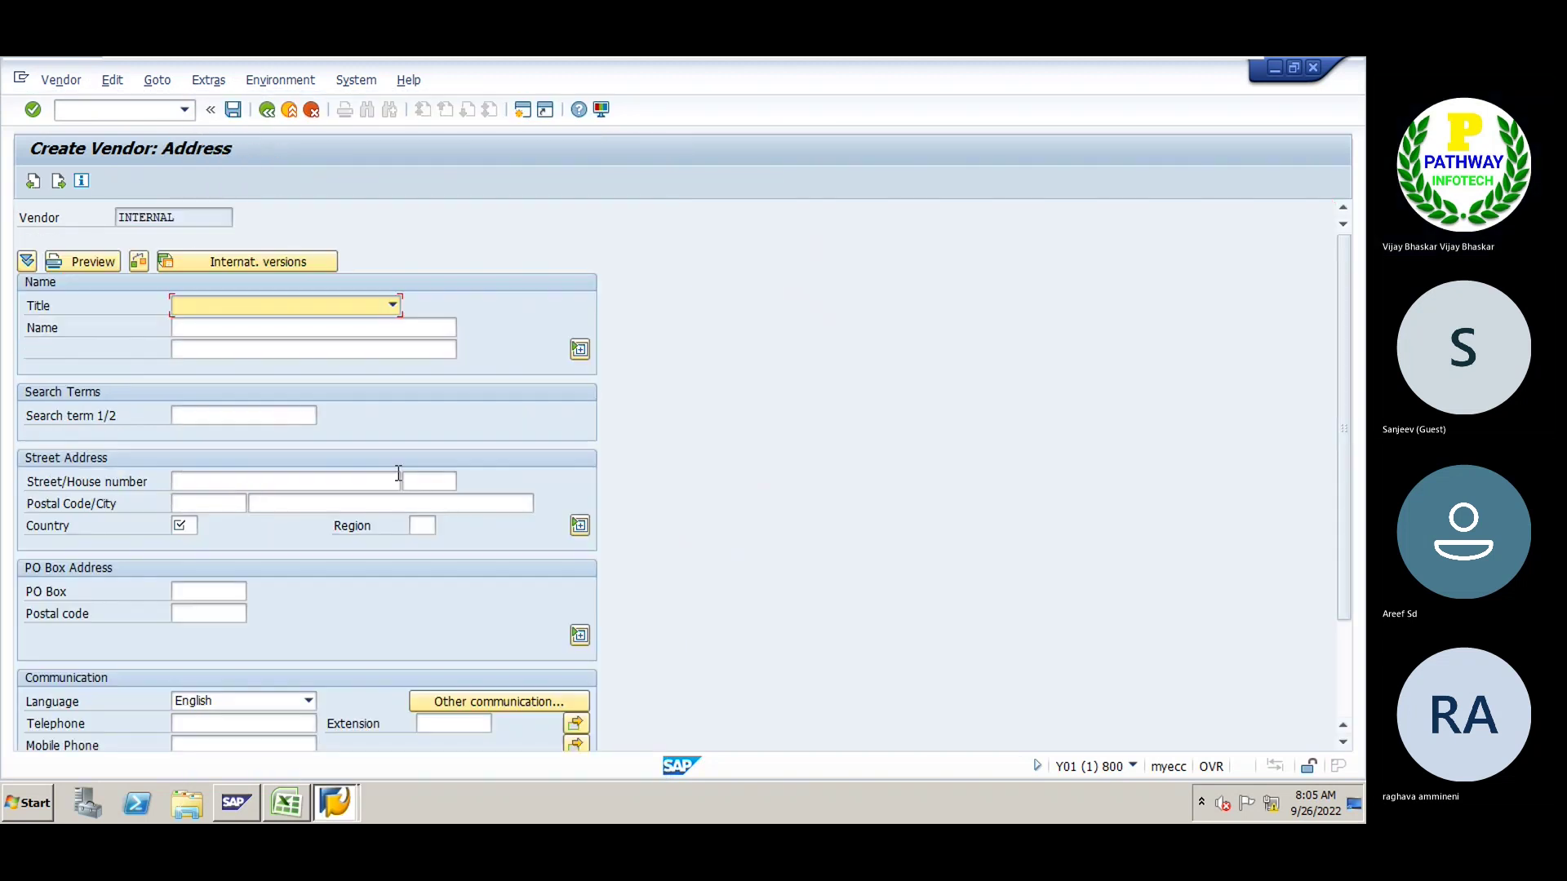
key("c")
key("Tab")
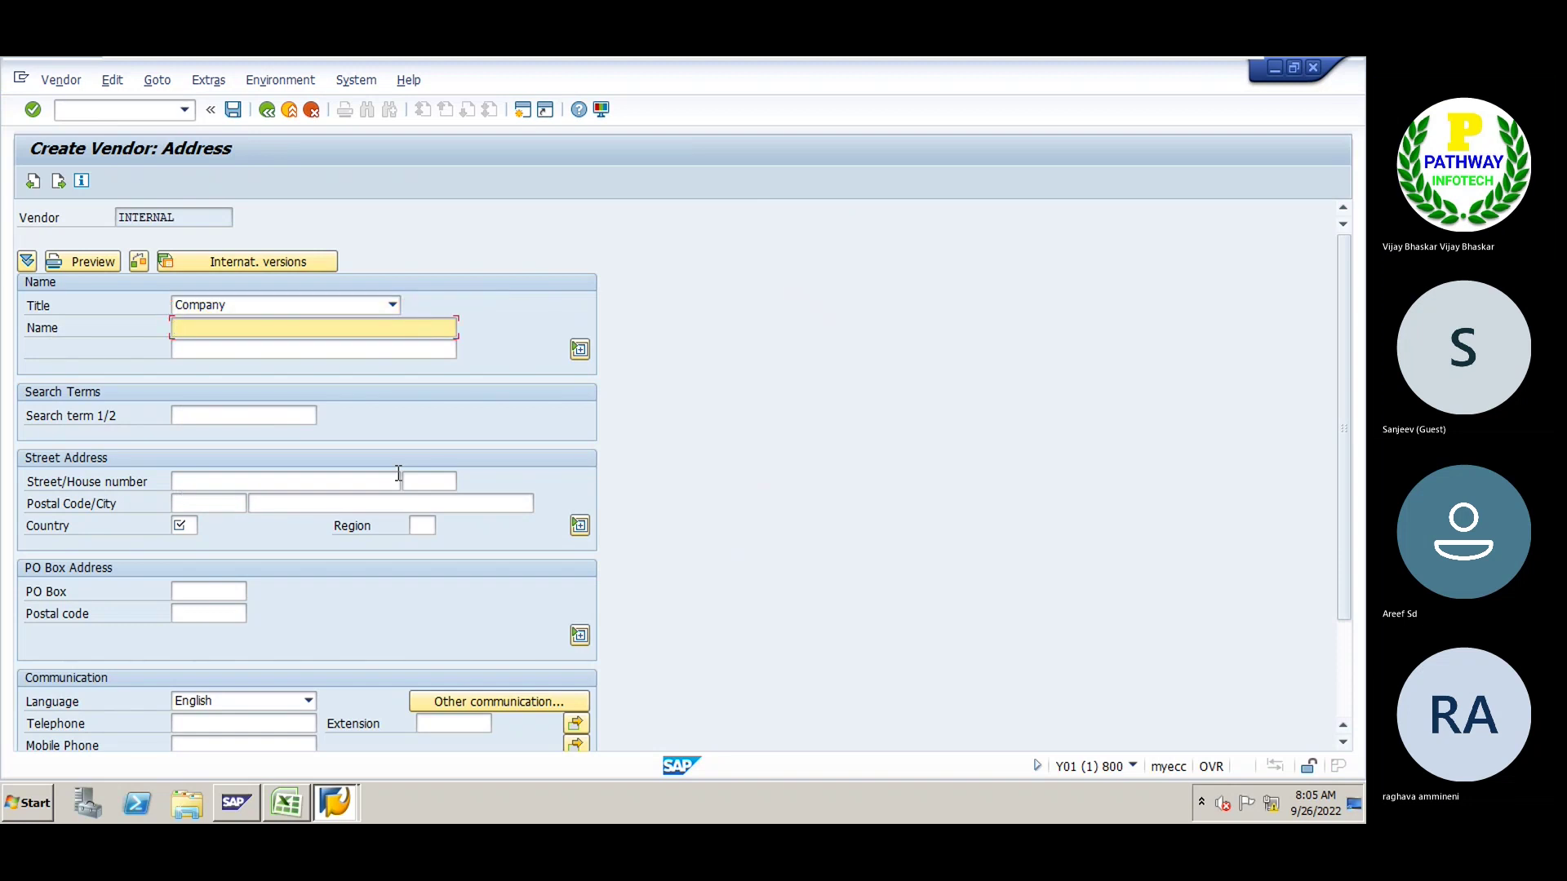
type("BIT")
type("RLA")
type("Group")
key("Tab")
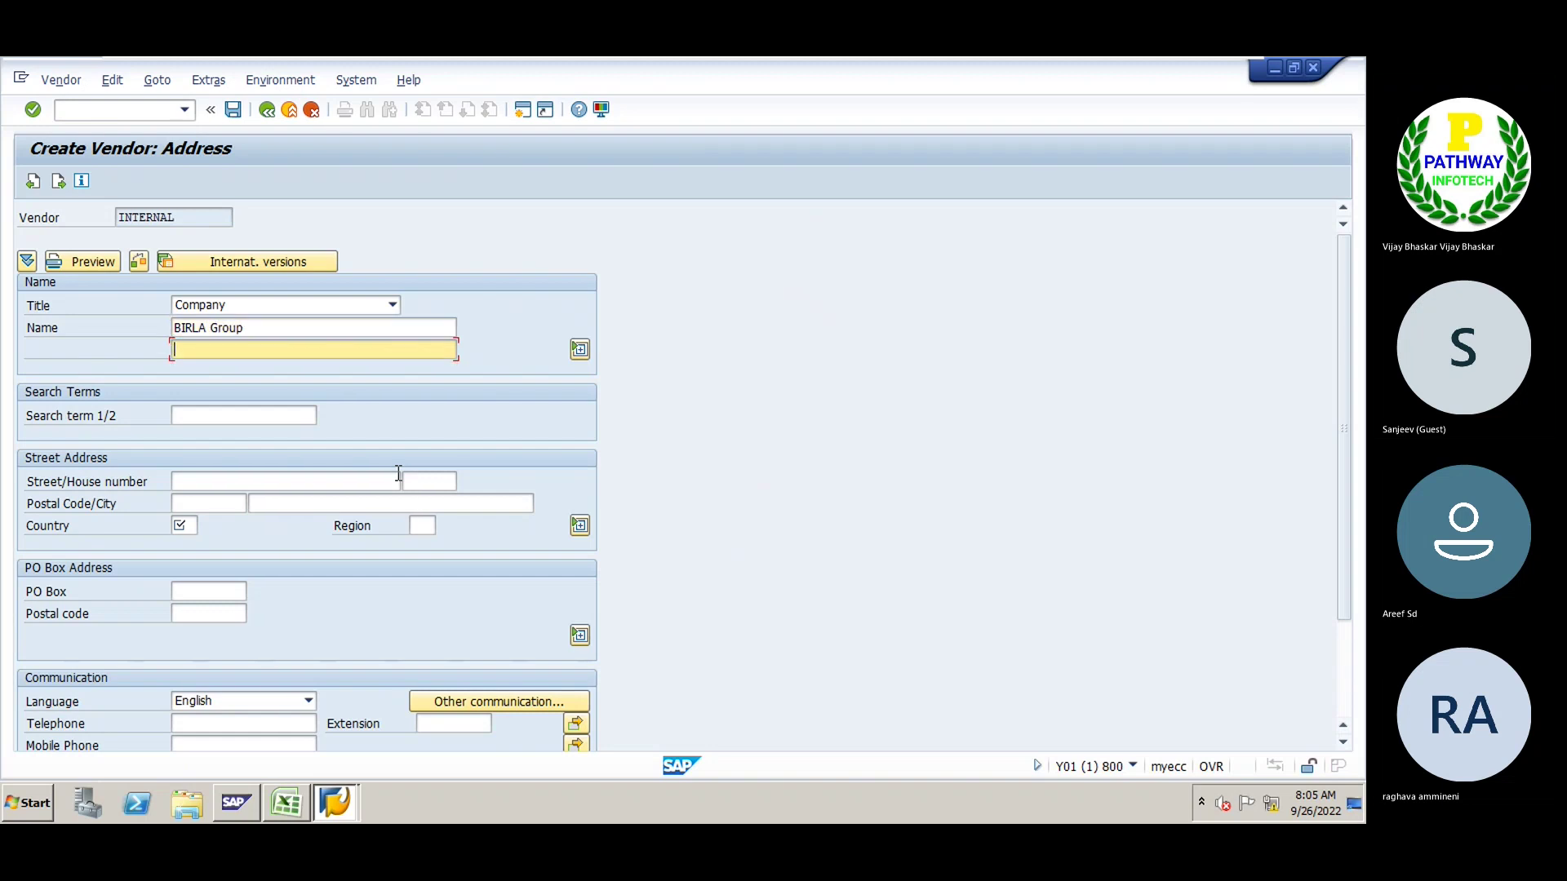
key("Tab")
type("BIRLA")
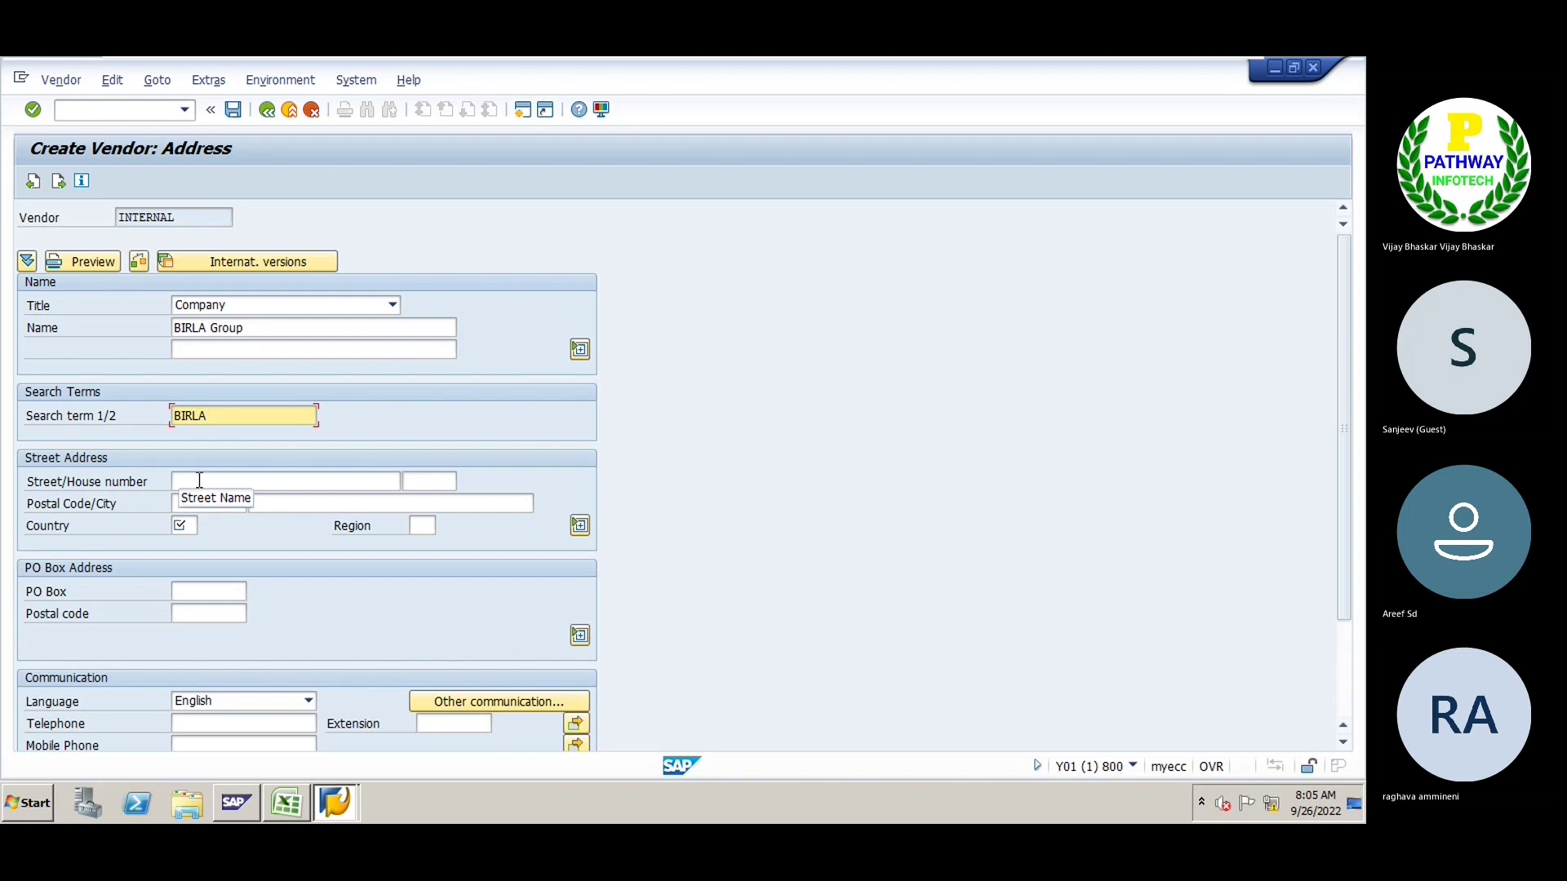
- Enter address Andheri East 12, postal code 500018, city Mumbai, country IN, and continue
left_click(198, 479)
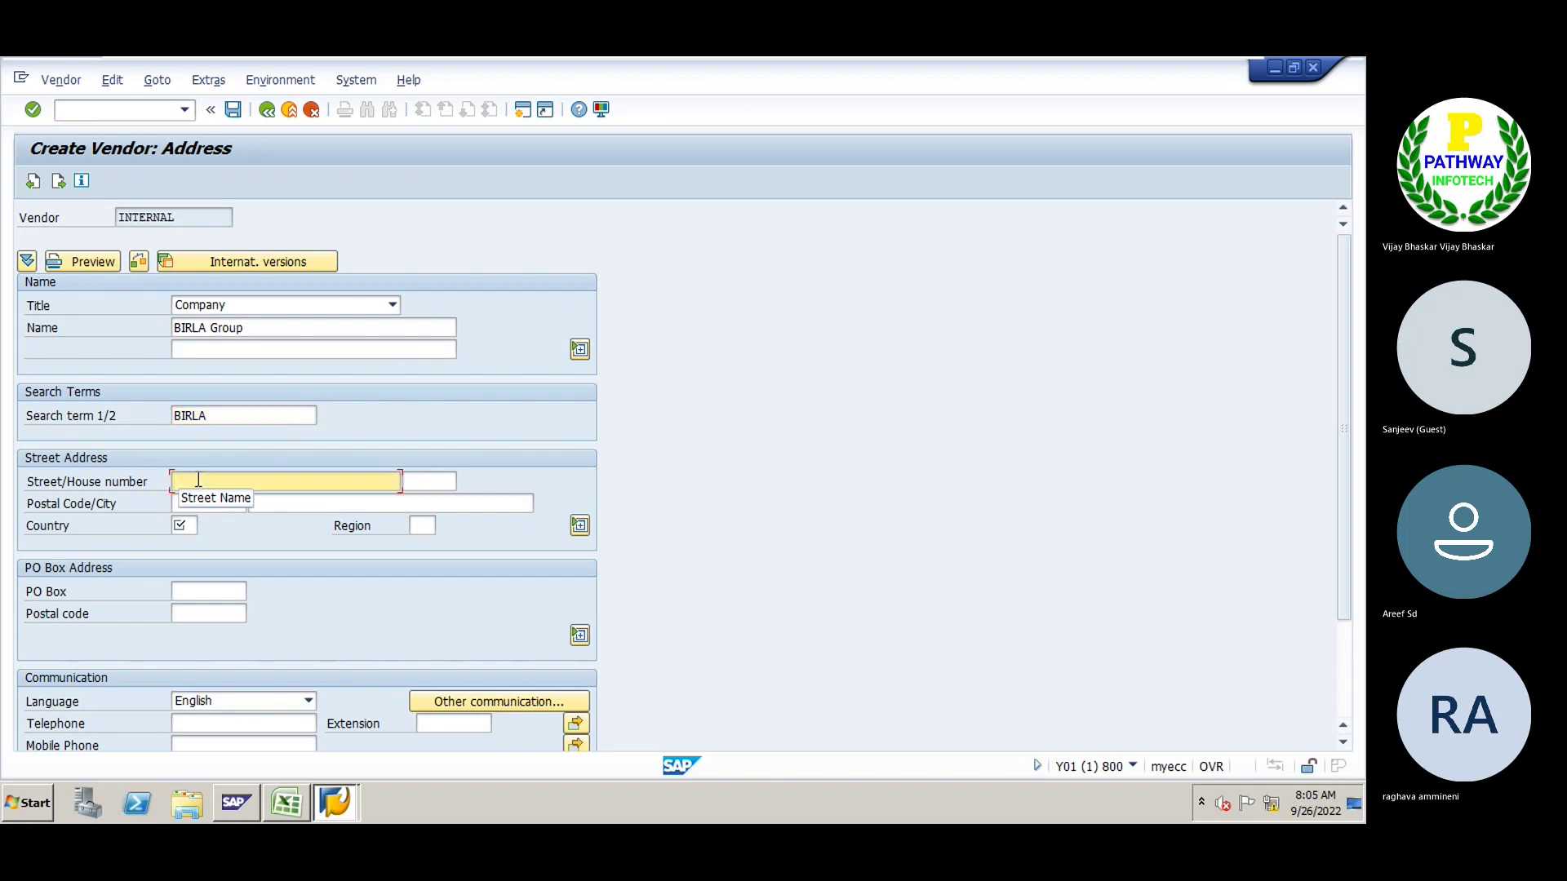
type("And")
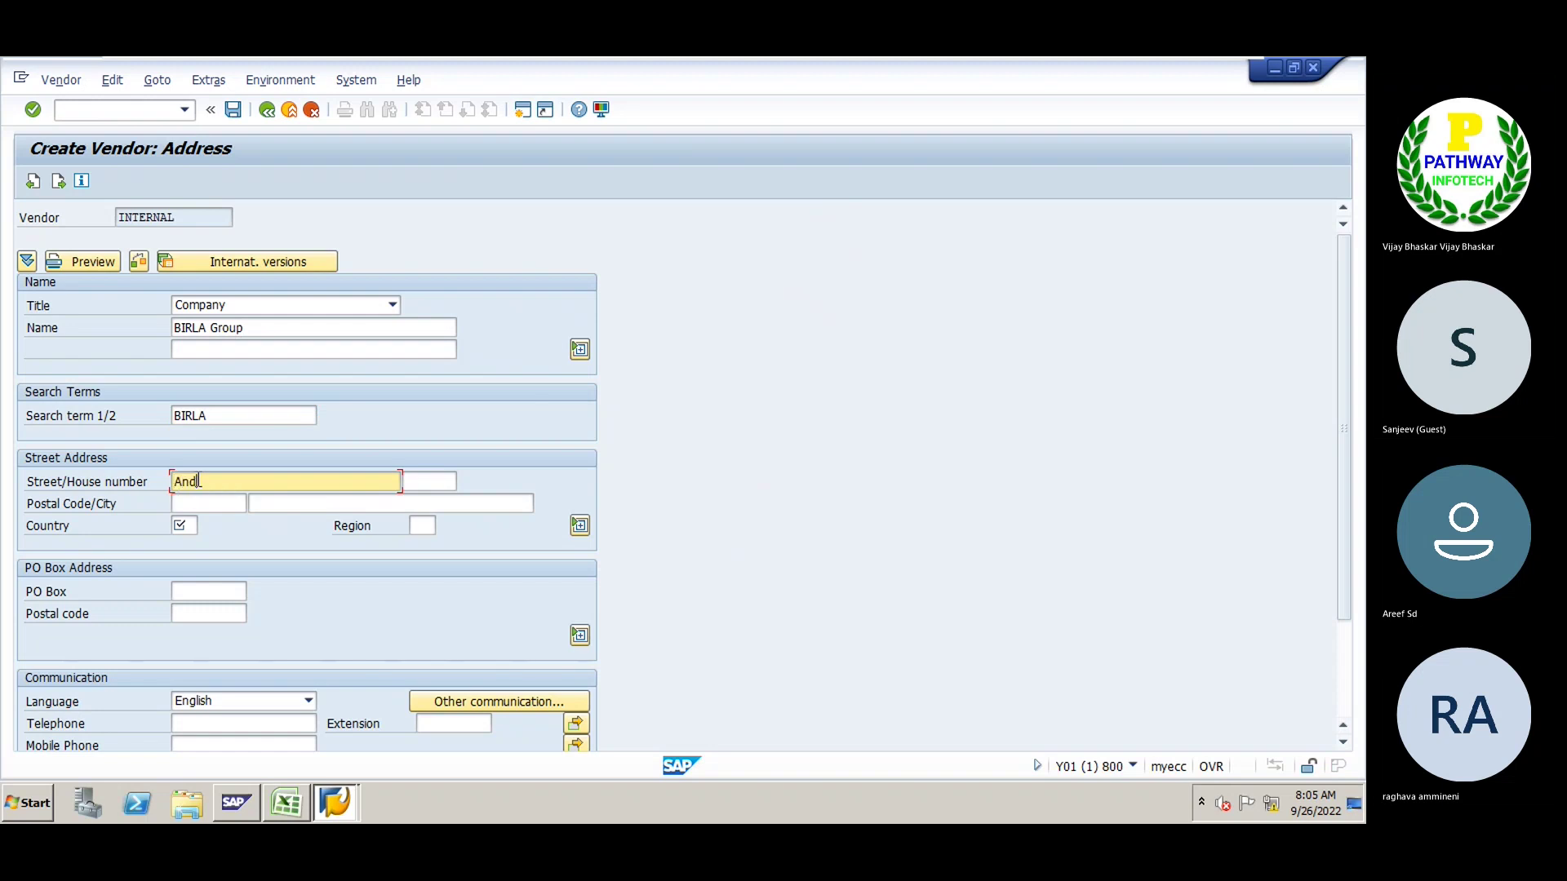
type("heri East")
key("Tab")
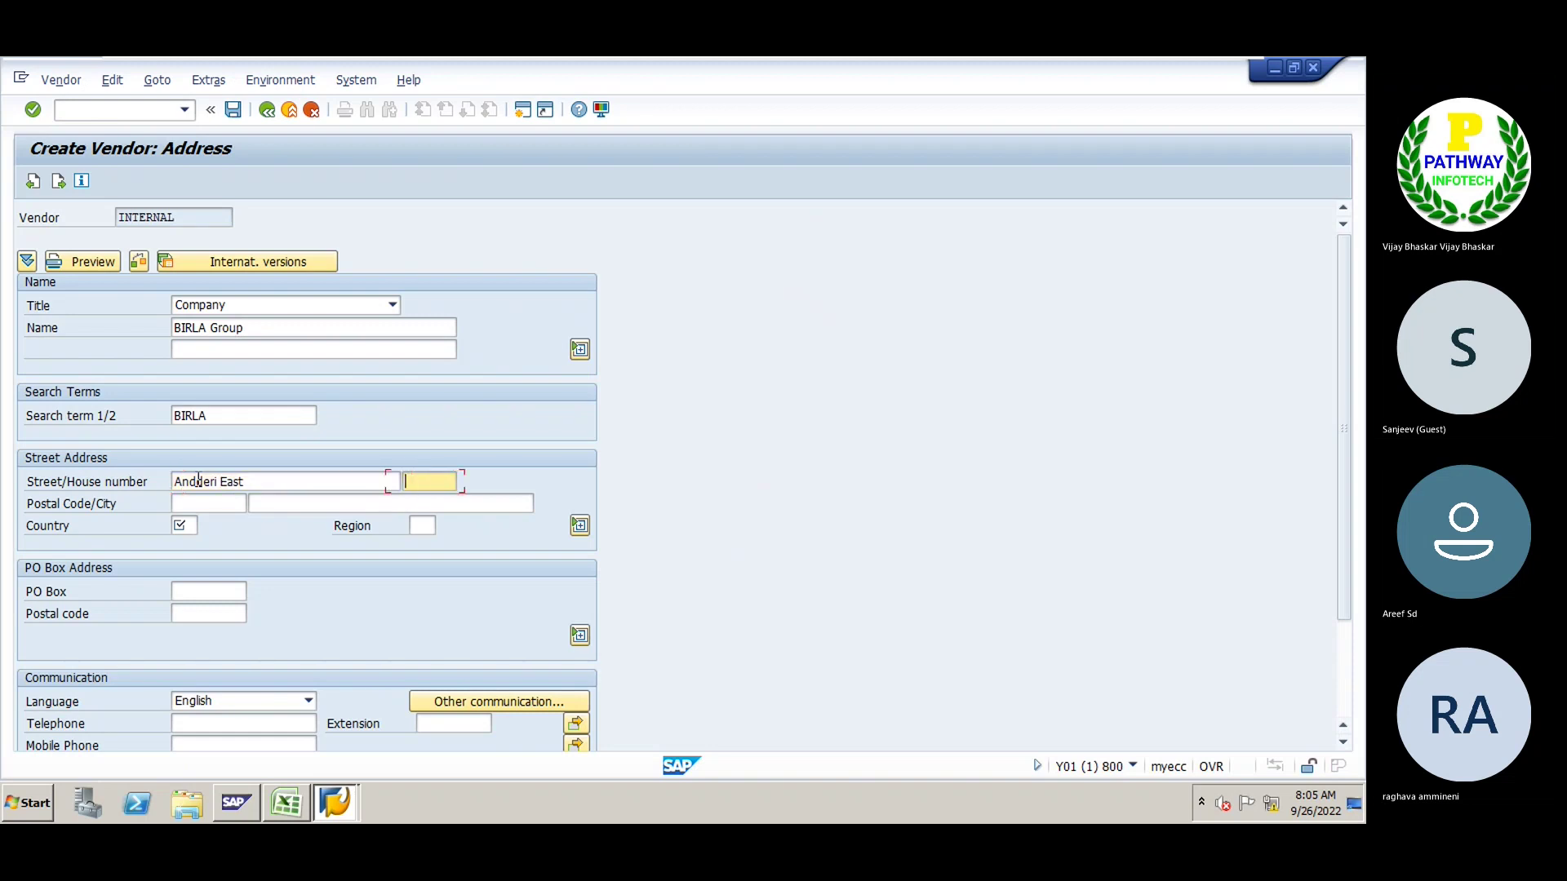
type("12")
key("Tab")
type("500018")
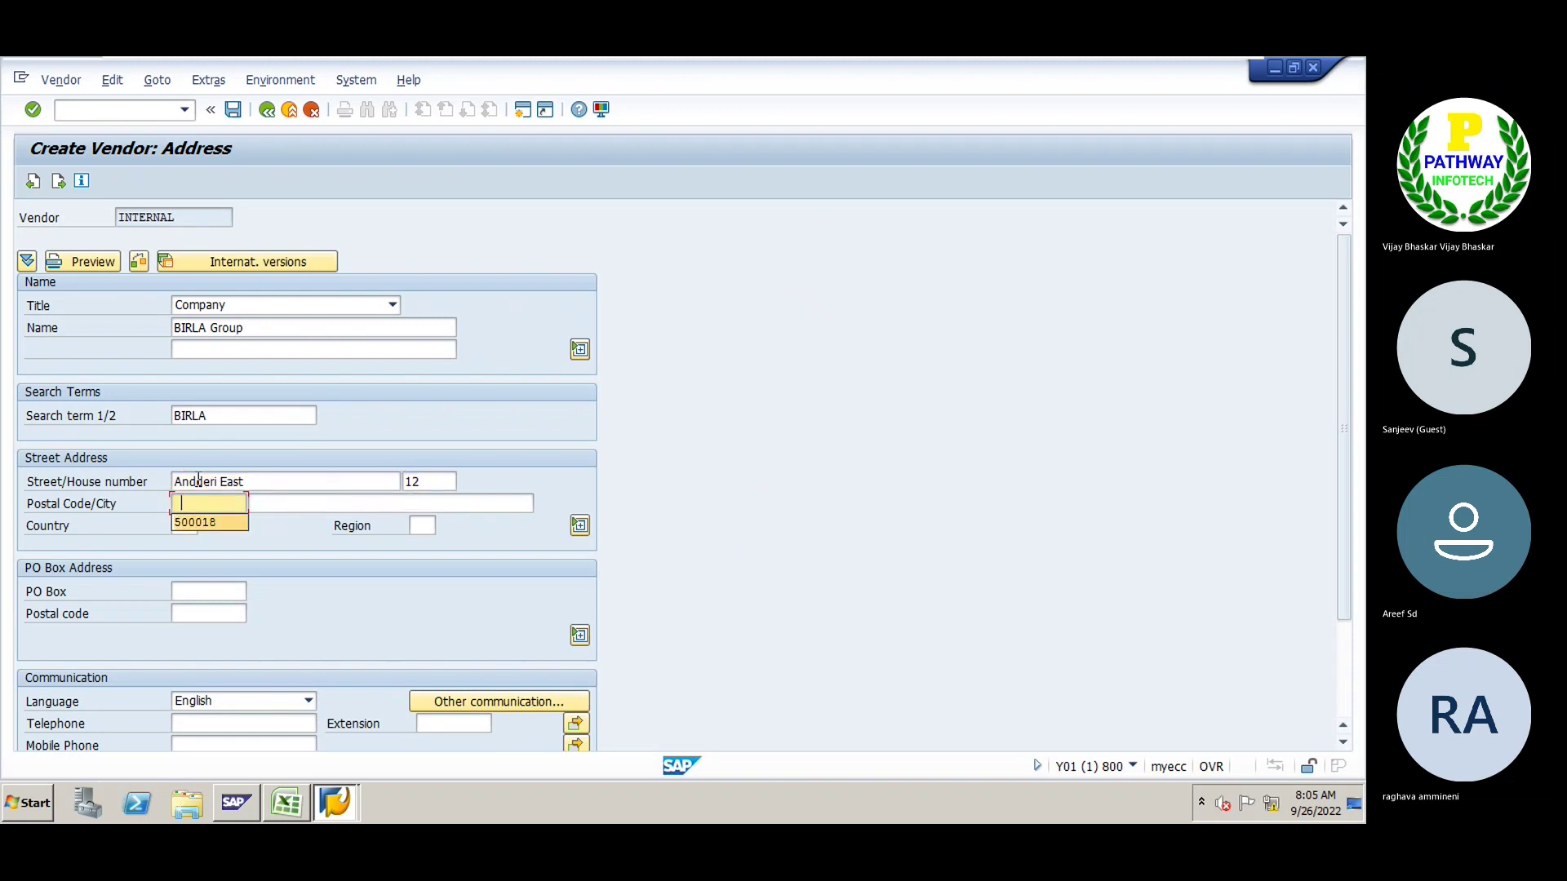
key("Tab")
key("Down")
key("Down")
key("Tab")
type("IN")
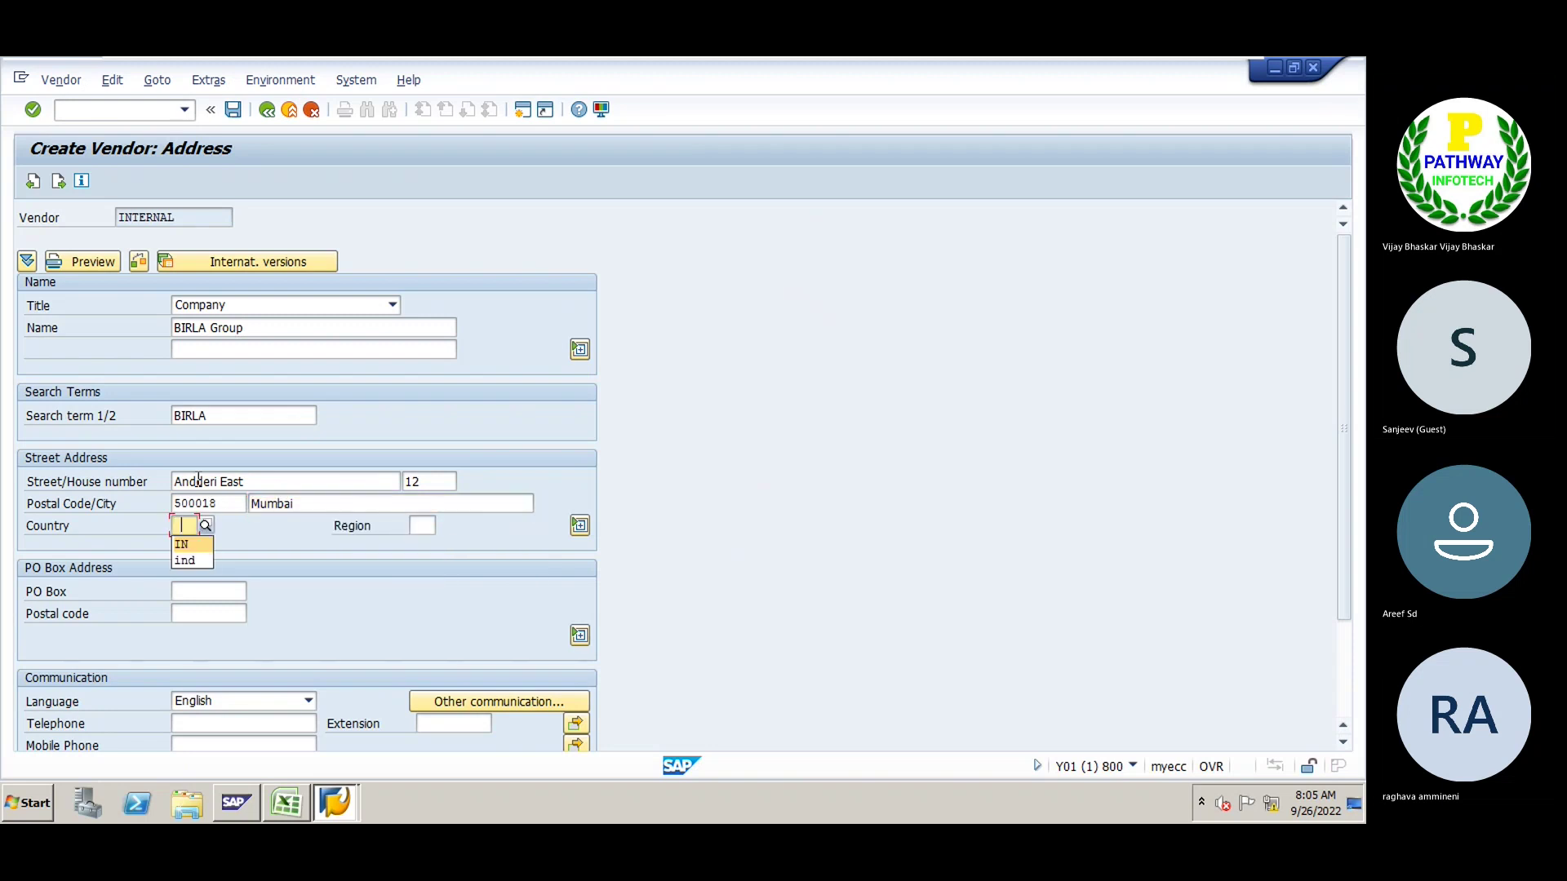
key("Return")
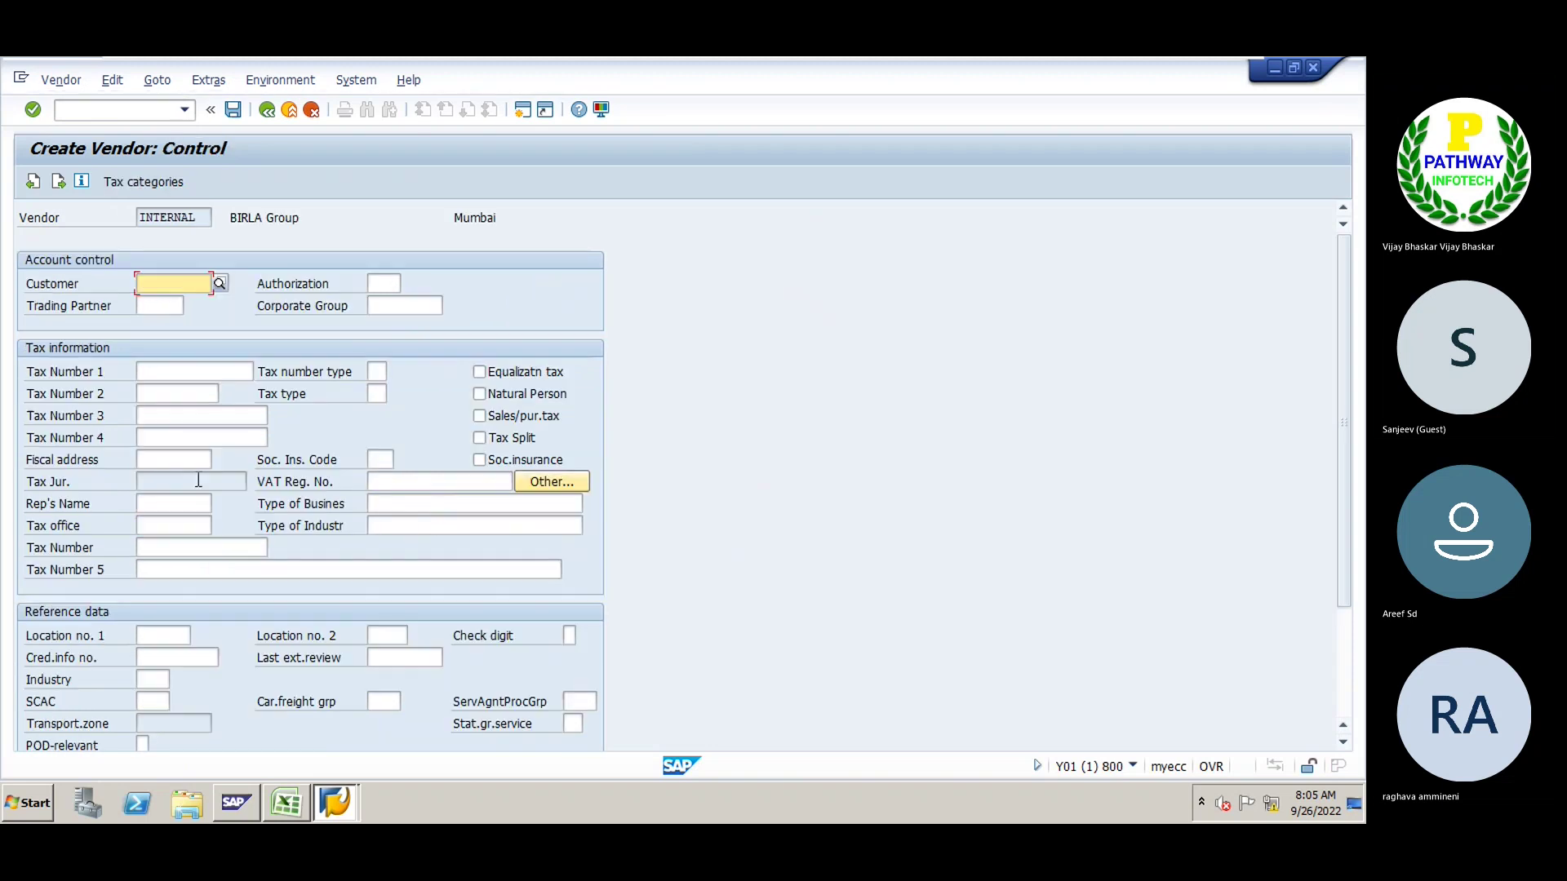
- Skip through control, payment and contact screens to accounting information, then open a new session
key("Return")
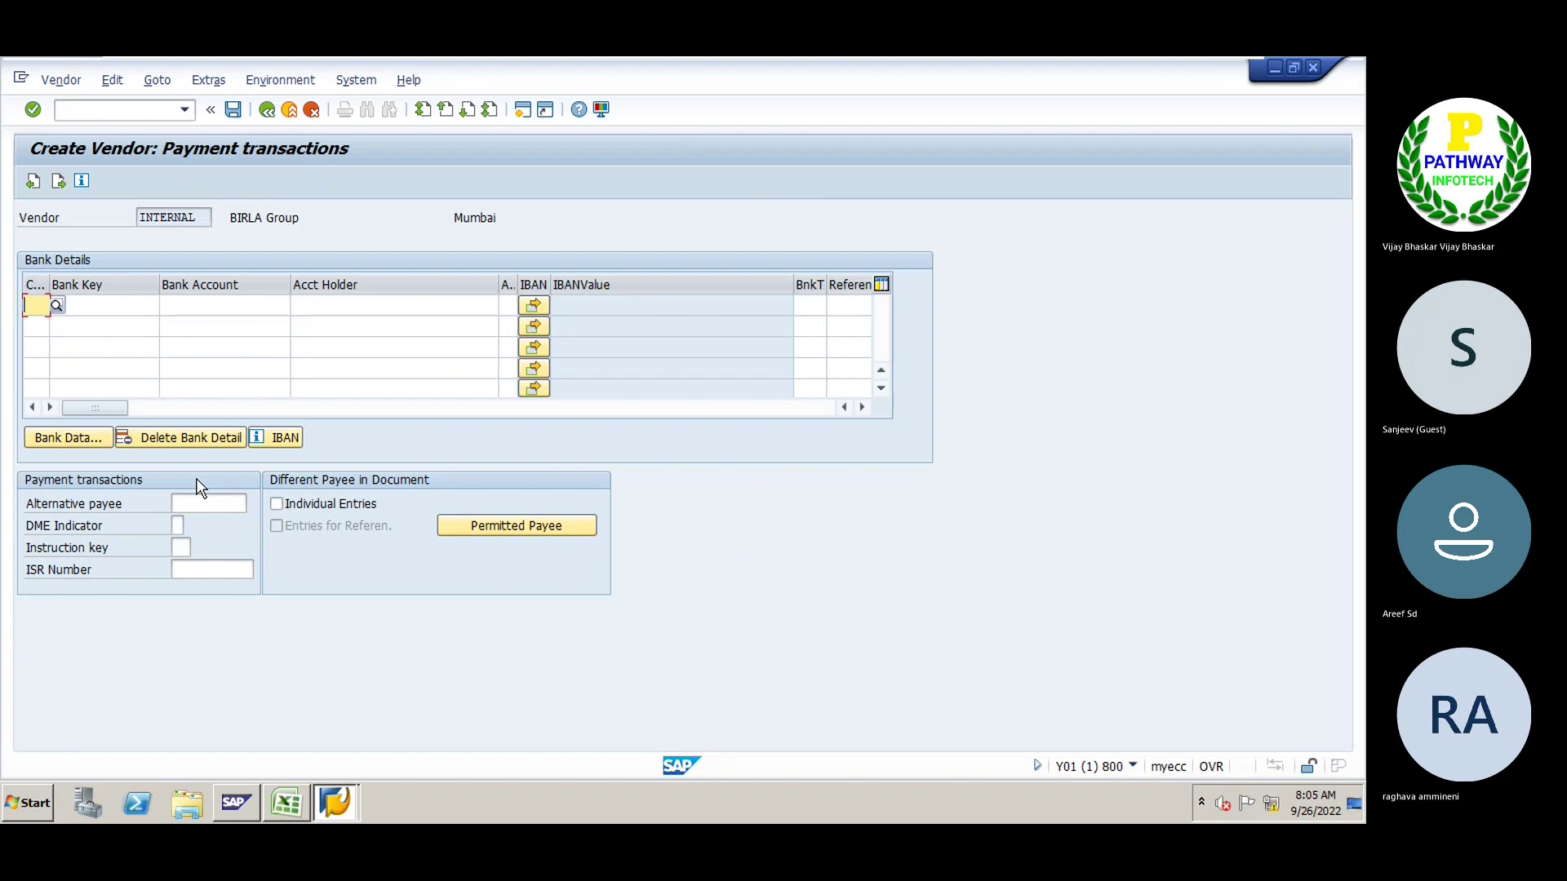
key("Return")
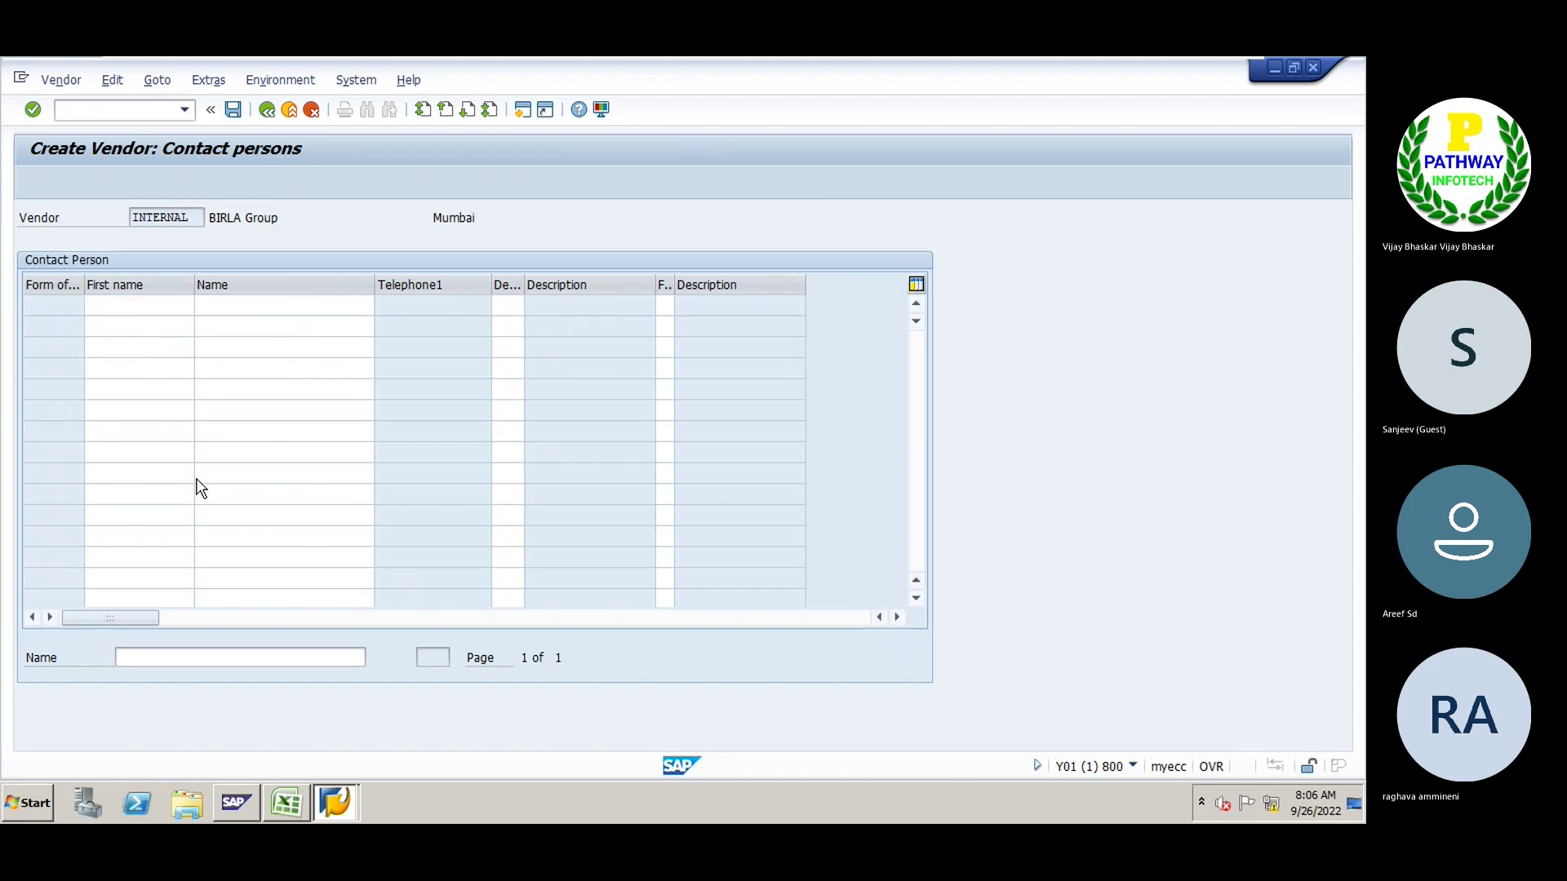
key("Return")
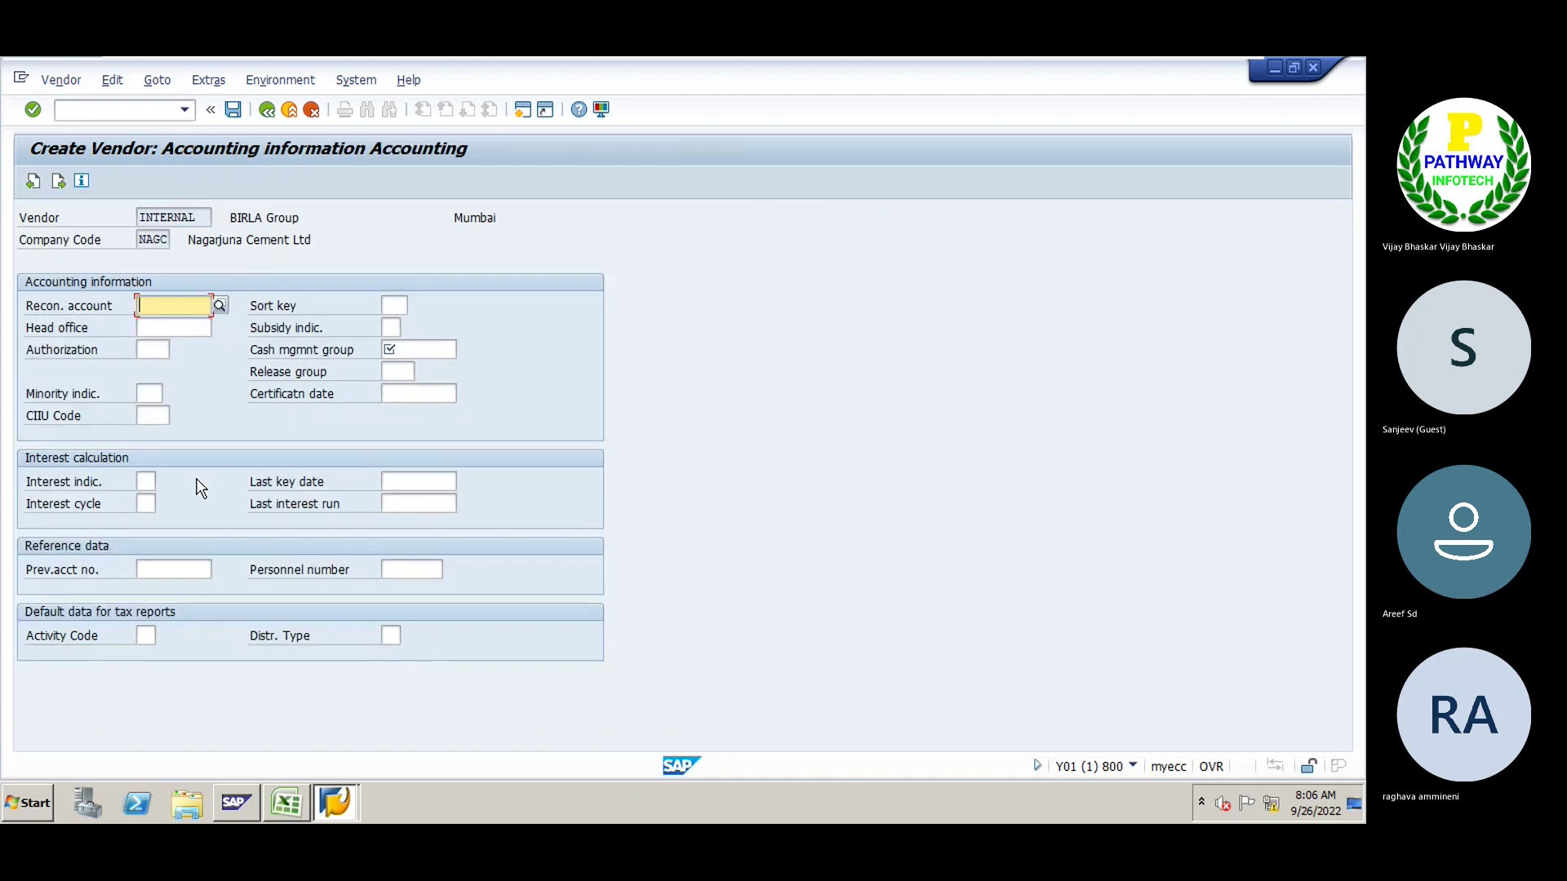
left_click(169, 328)
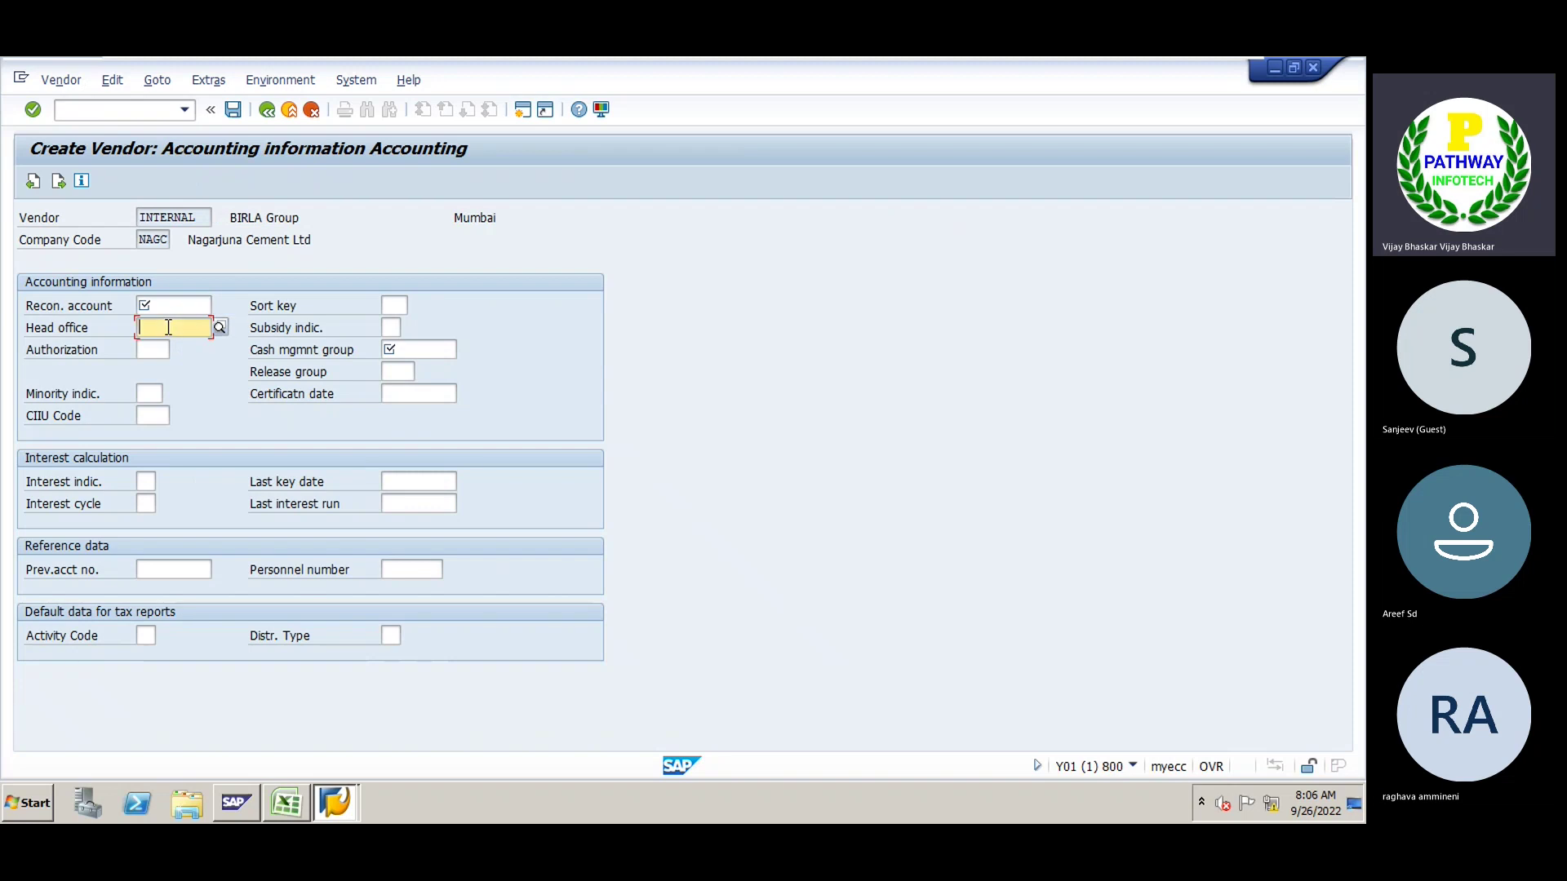
key("alt+Tab")
left_click(522, 109)
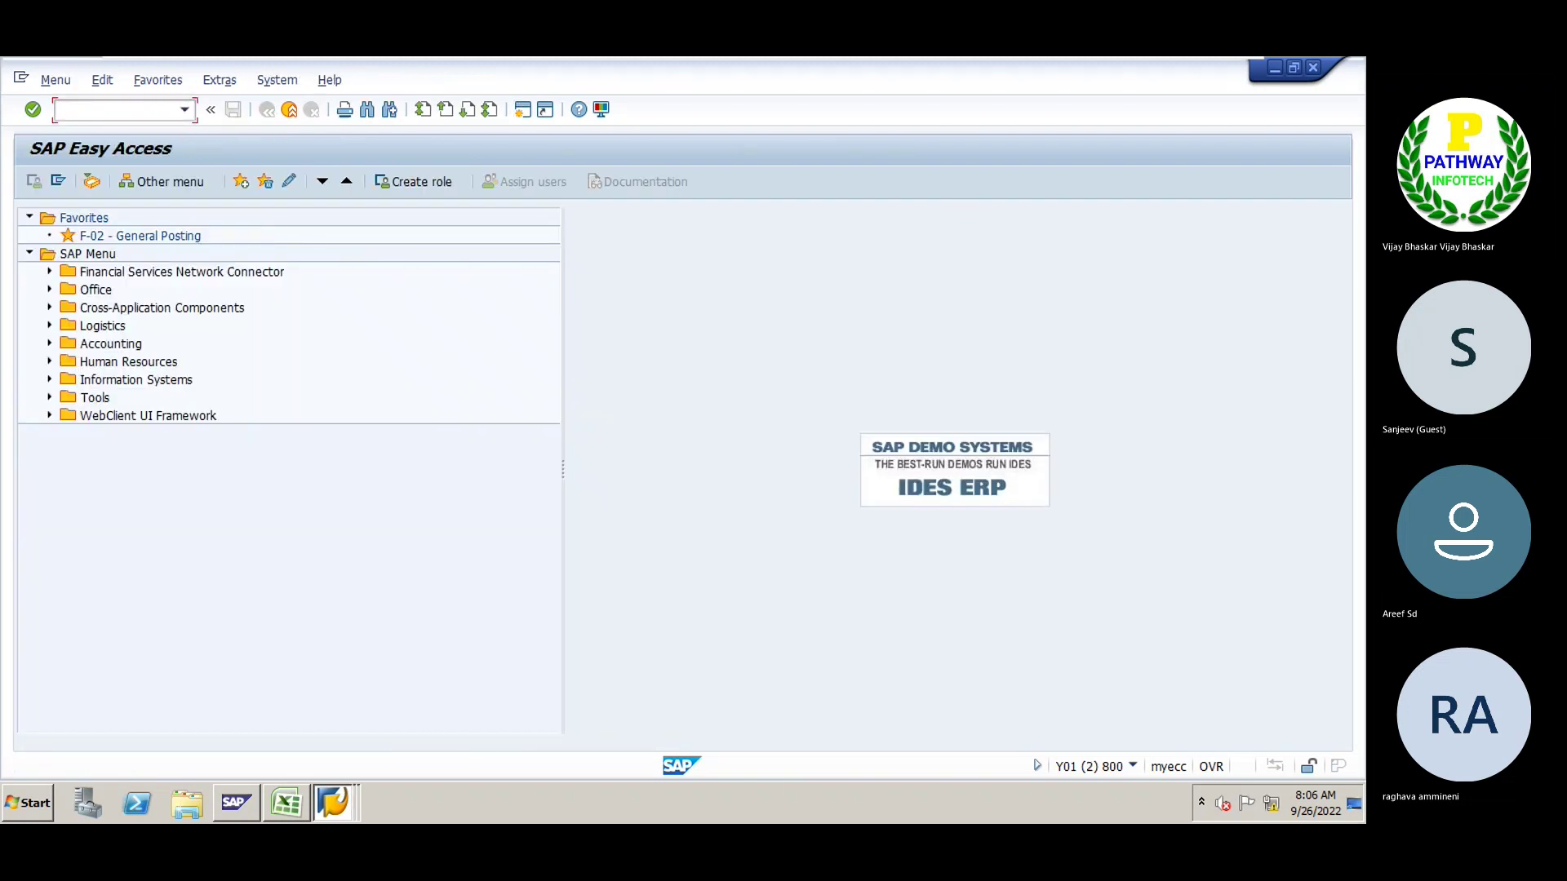
- Run SPRO in the new session and load the SAP Reference IMG
type("spro")
key("Return")
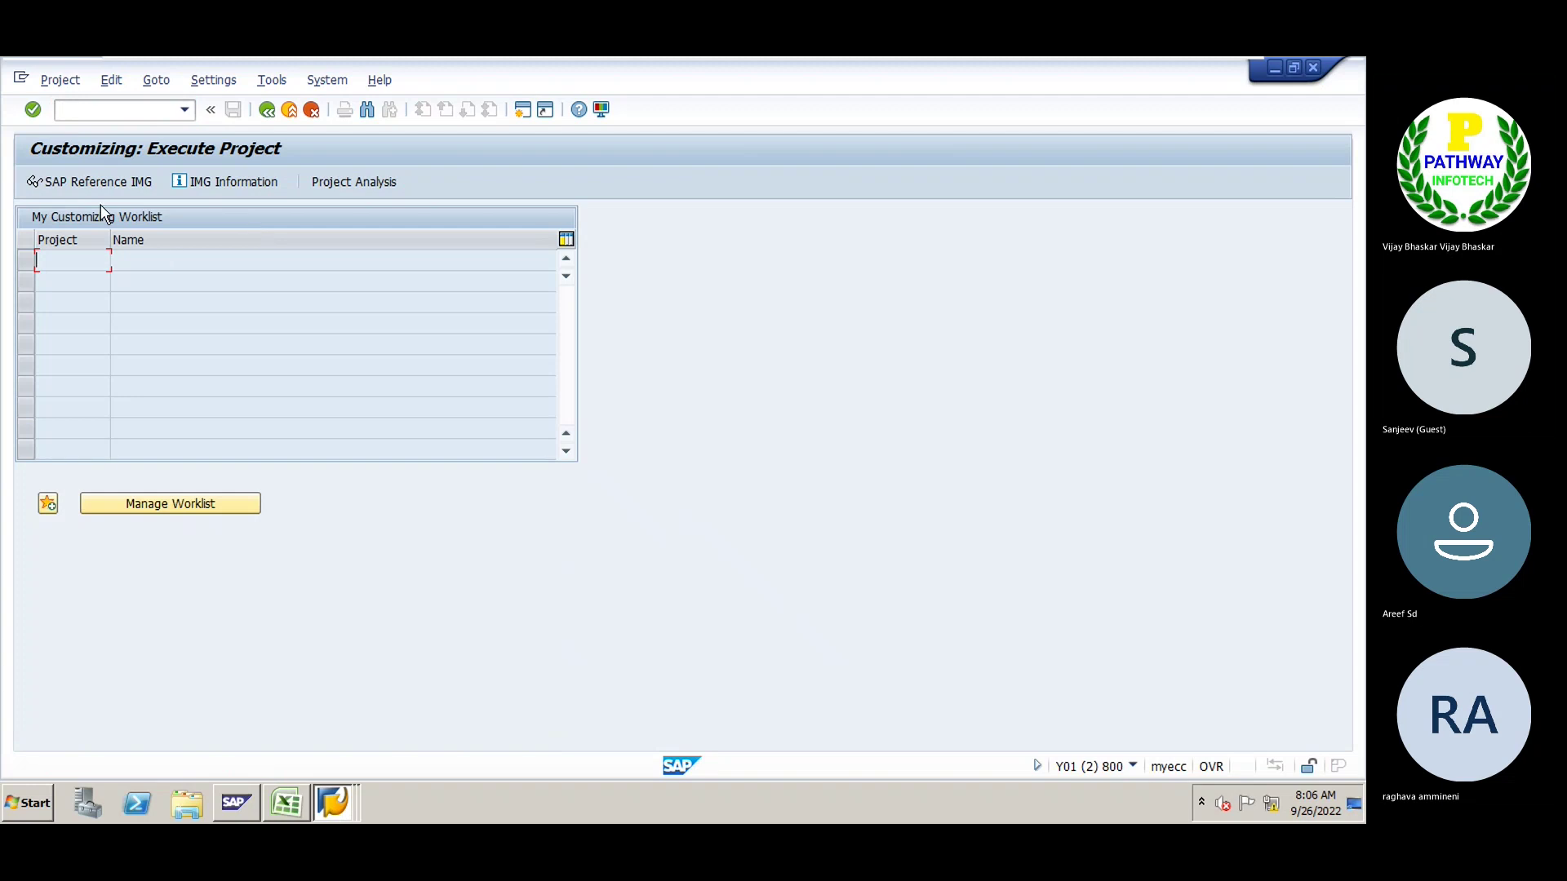
left_click(82, 181)
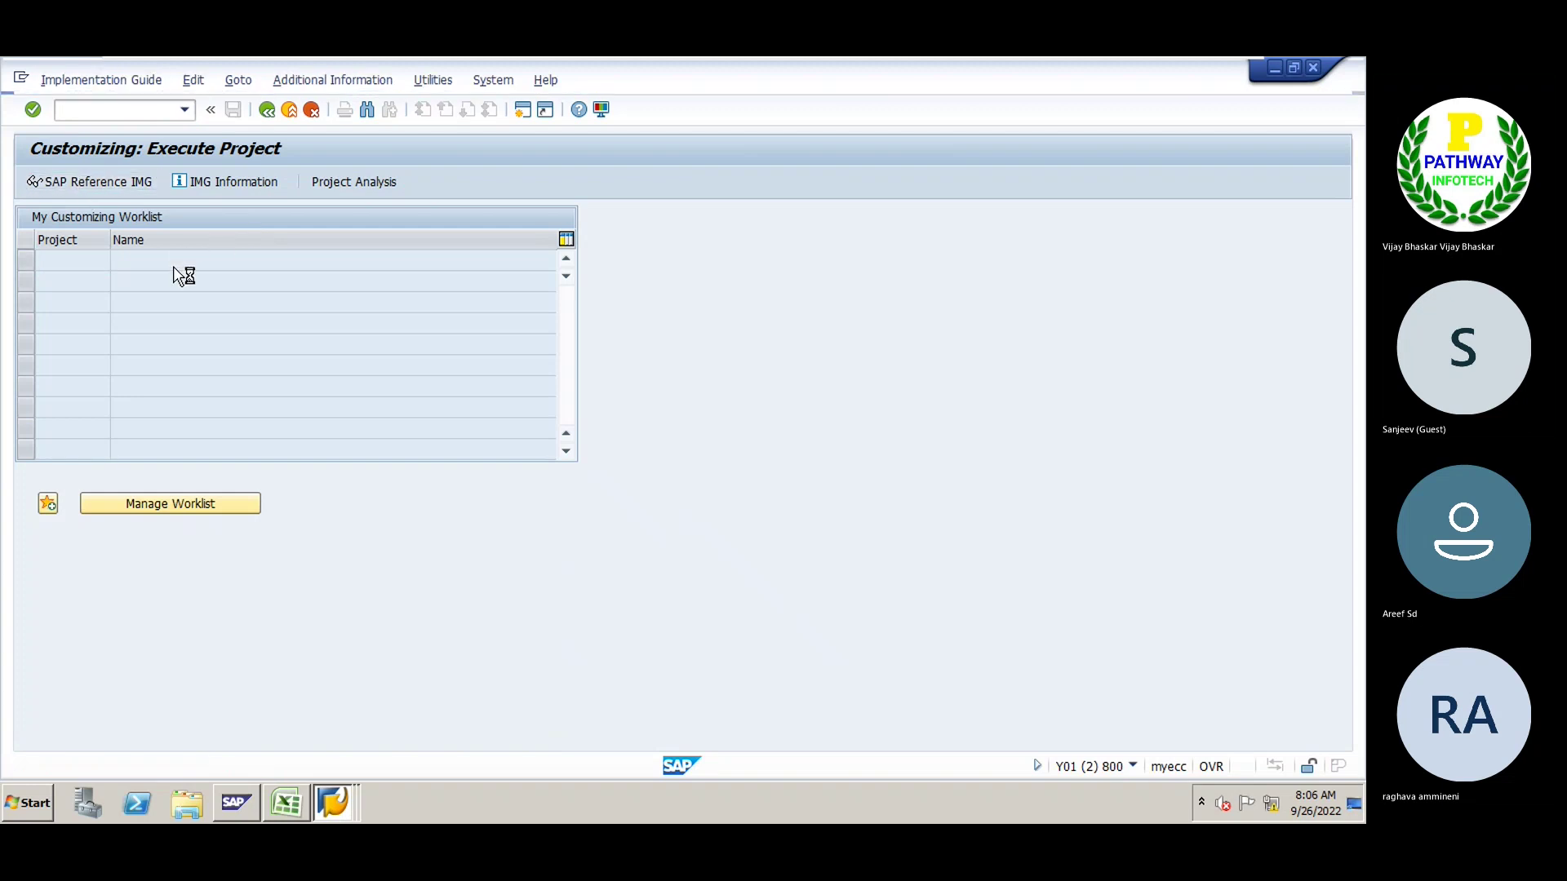